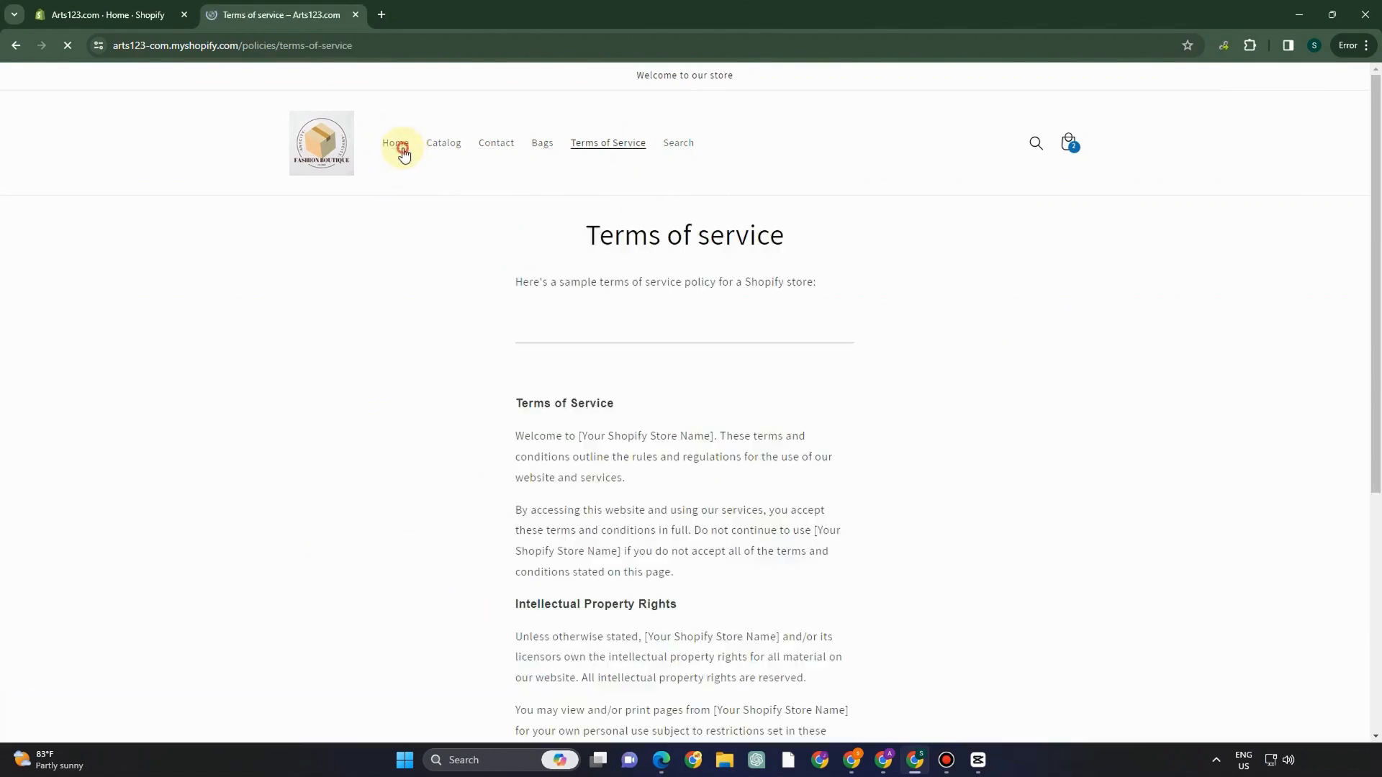
- Return the storefront to its home page, switch to the admin tab, and open a new tab
click(397, 143)
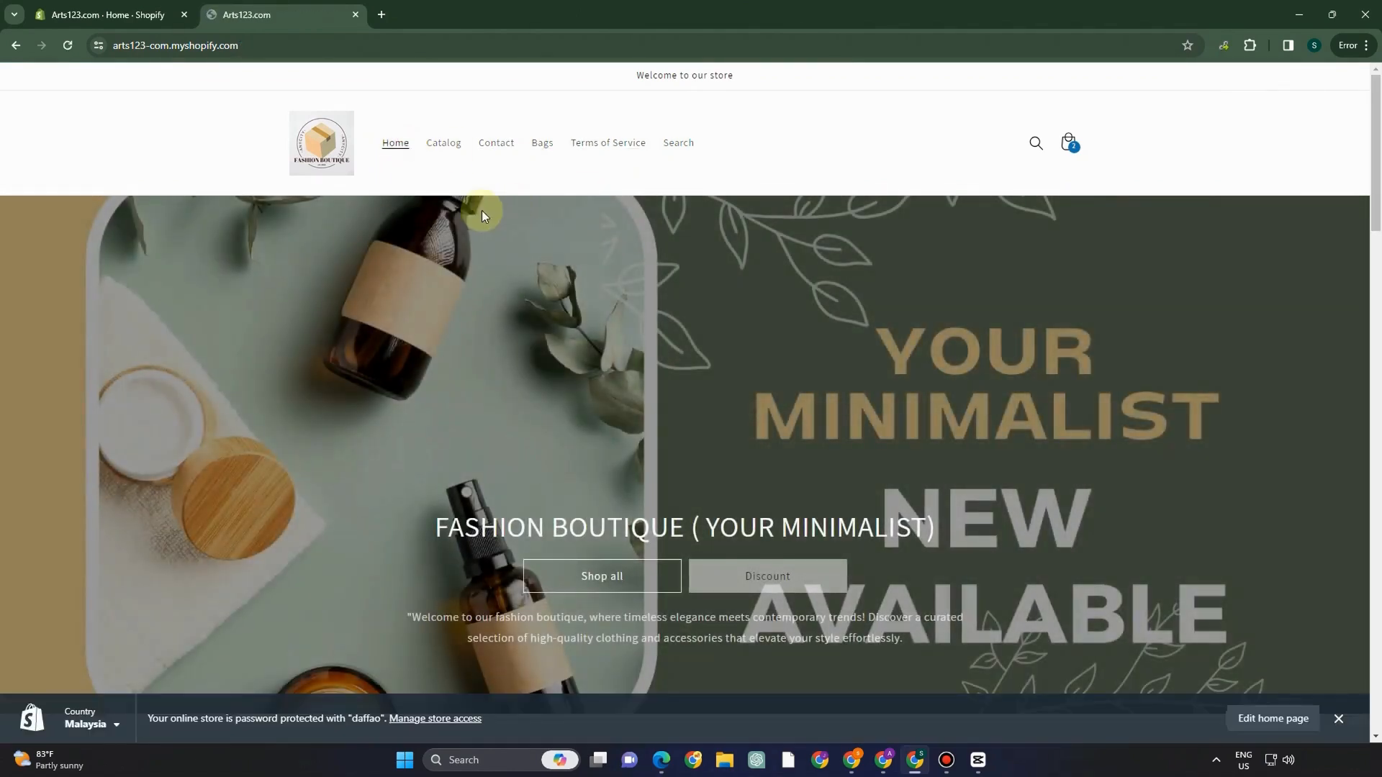
click(141, 16)
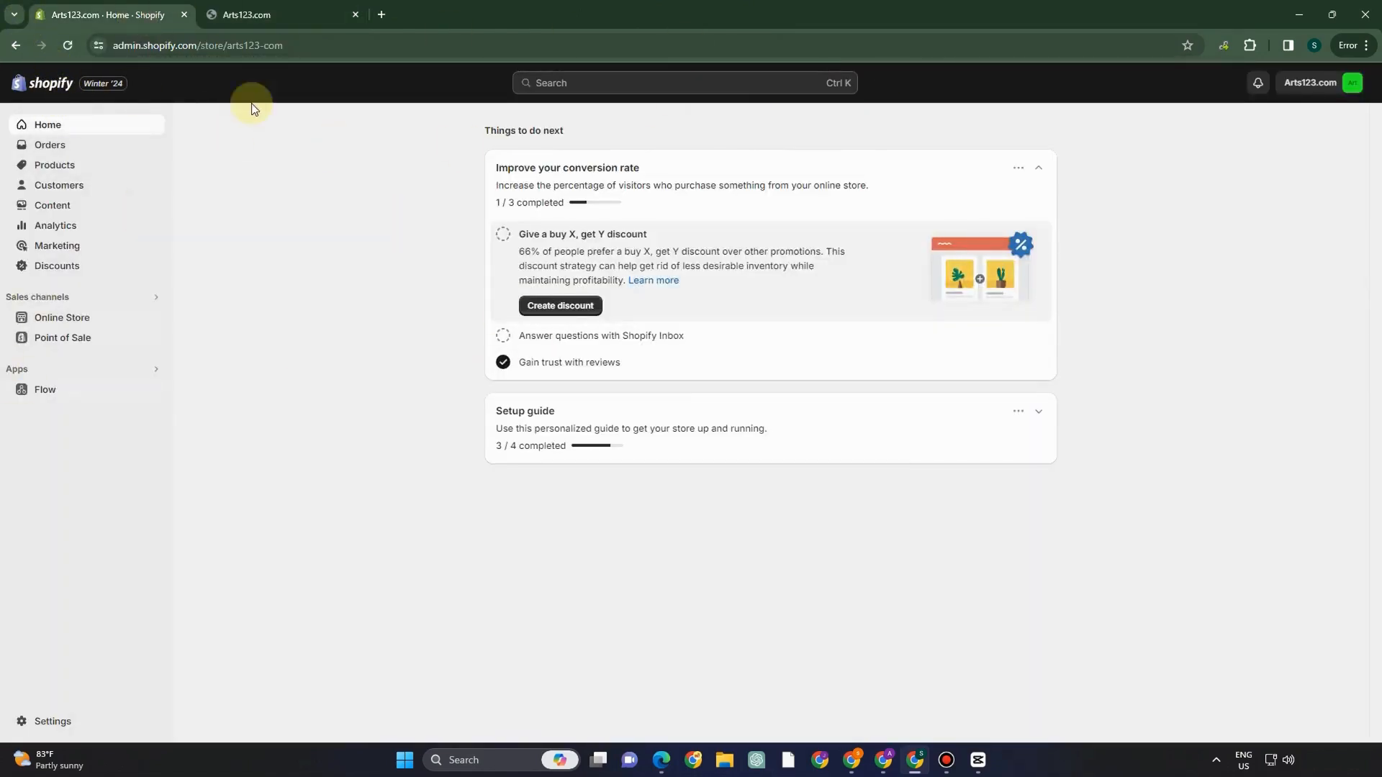
click(386, 15)
- Enter shopify.com in the new tab's address bar and load the Shopify website
text(sh)
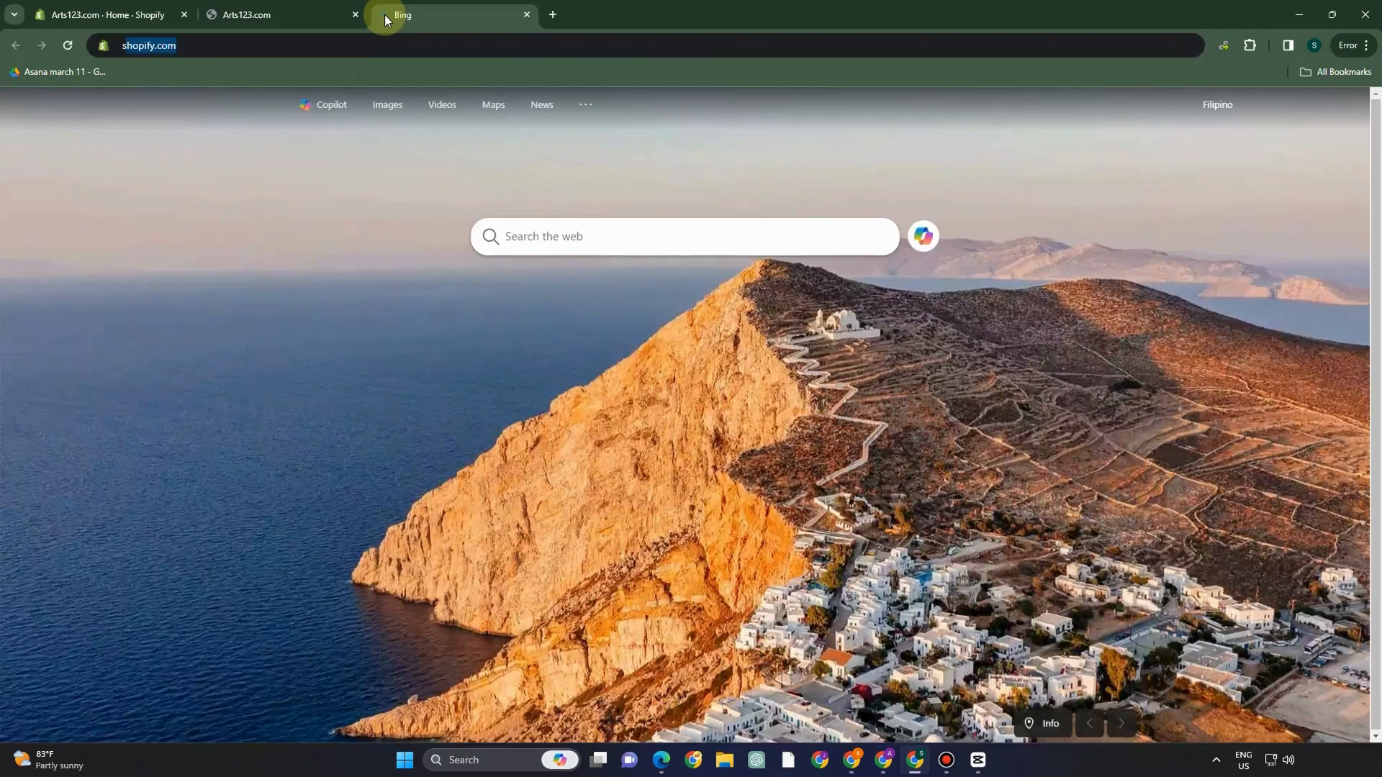
text(o[)
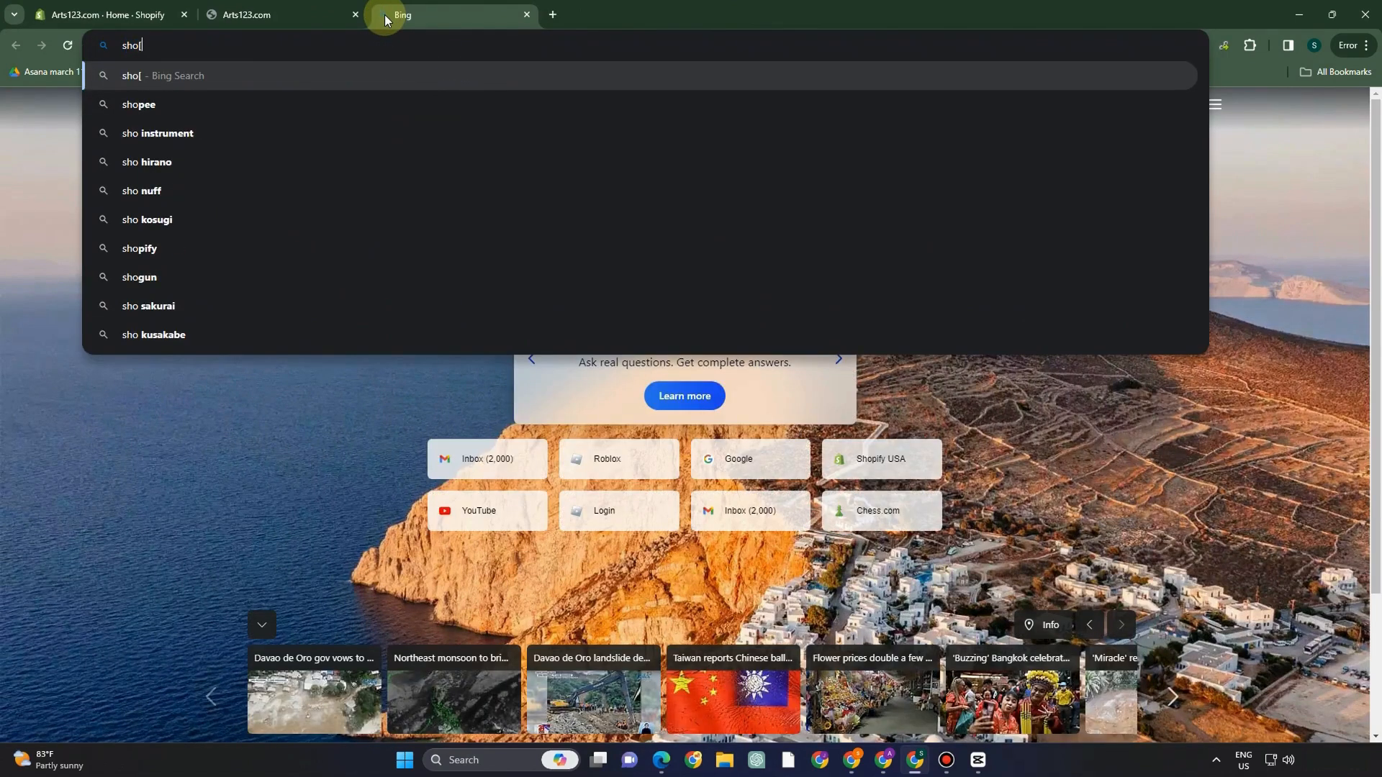
key(BackSpace)
text(pify)
key(Return)
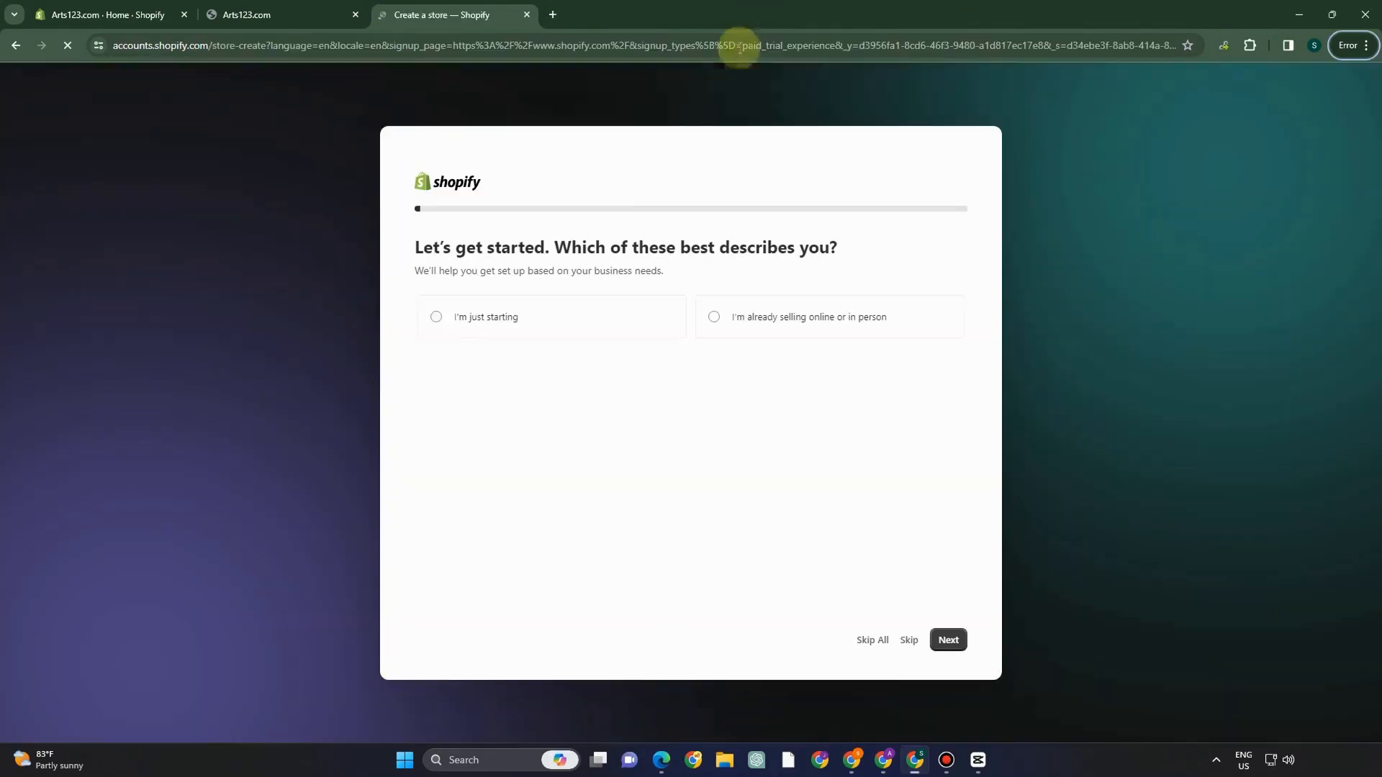
- Answer "I'm just starting" in the store-creation questionnaire and continue to the next question
click(440, 319)
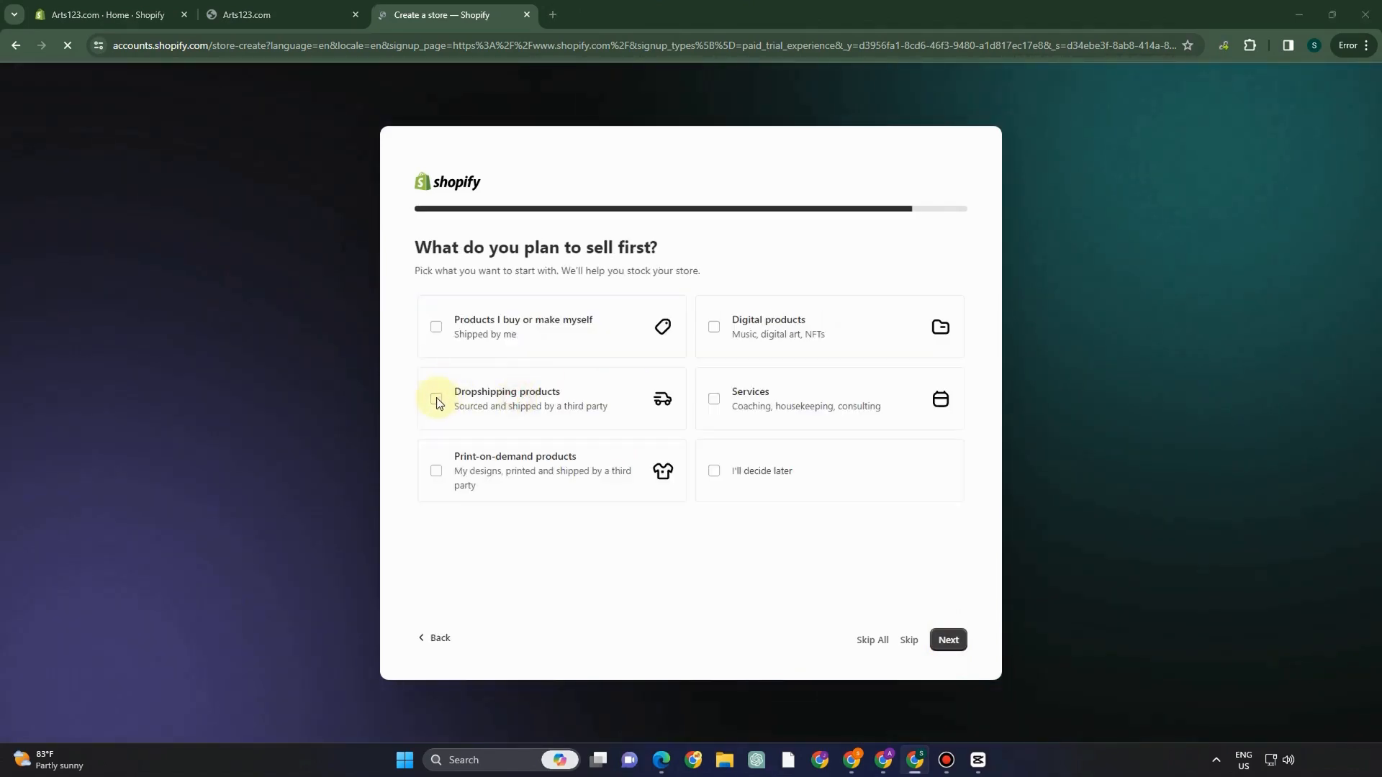
click(948, 643)
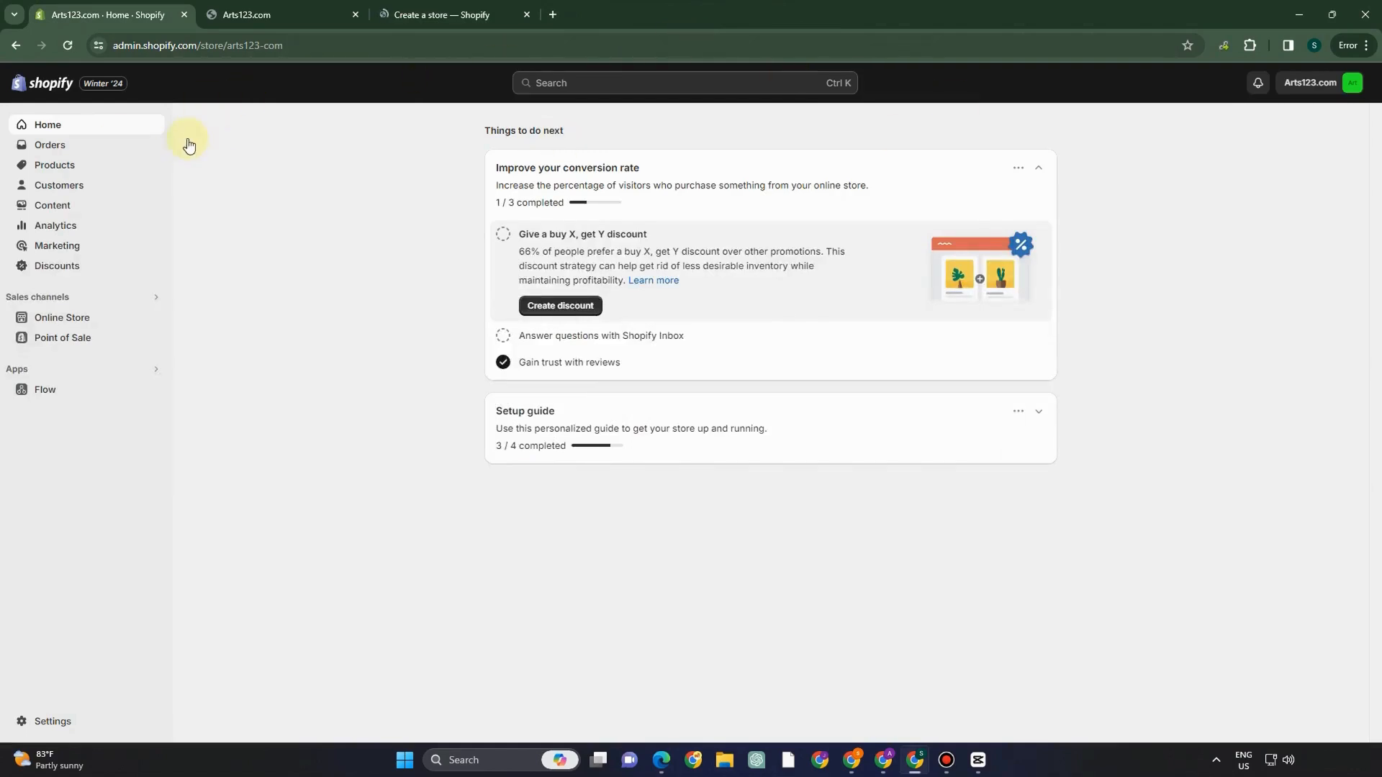
- Browse the Online Store themes library and open the current Dawn theme in the editor
click(83, 324)
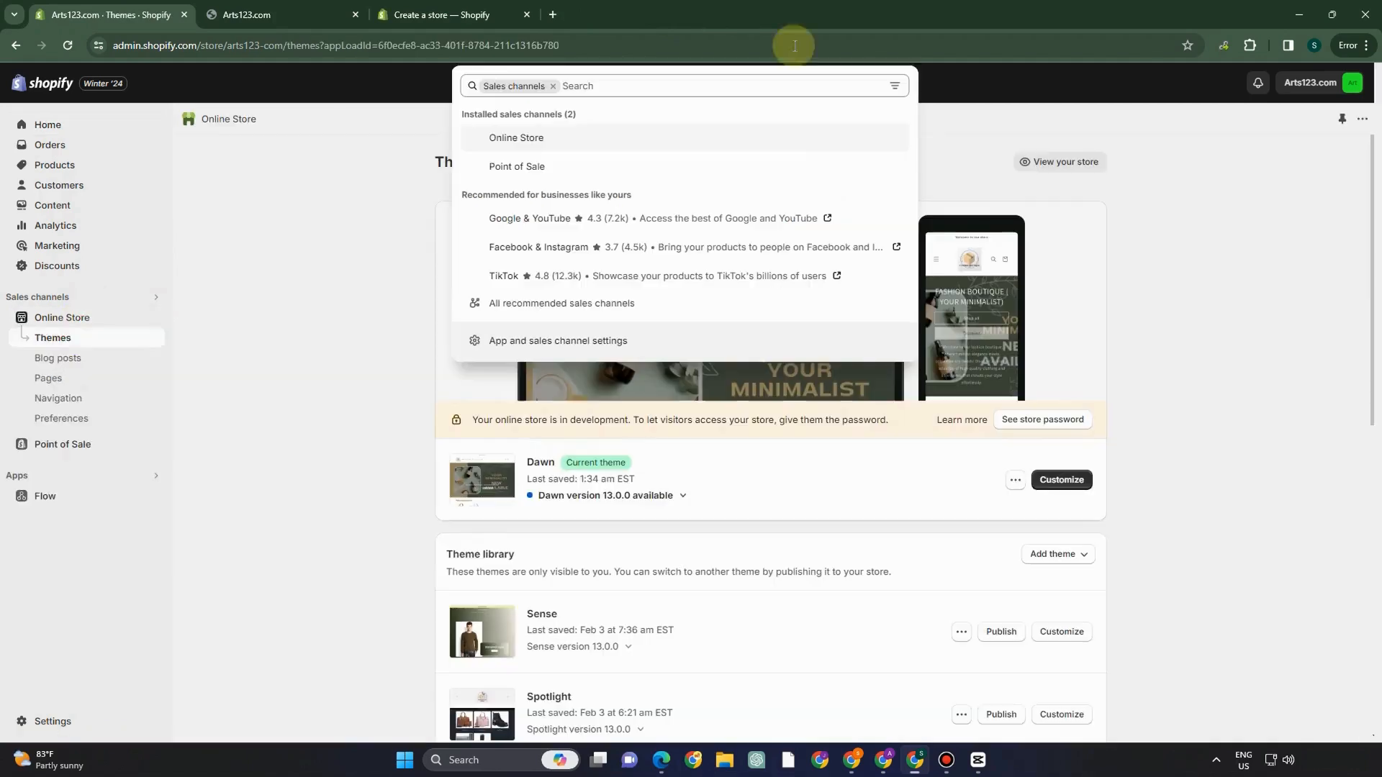
click(314, 308)
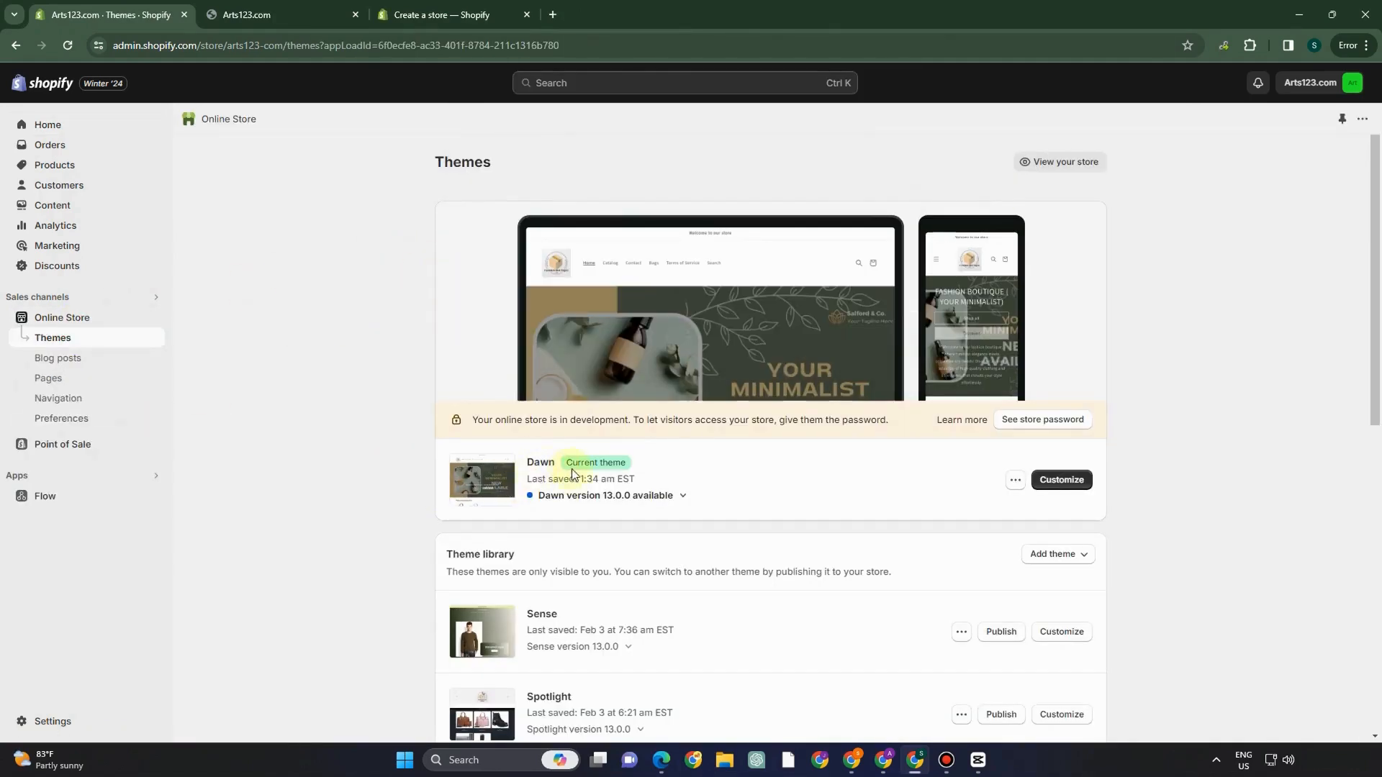
scroll(642, 529, down, 8)
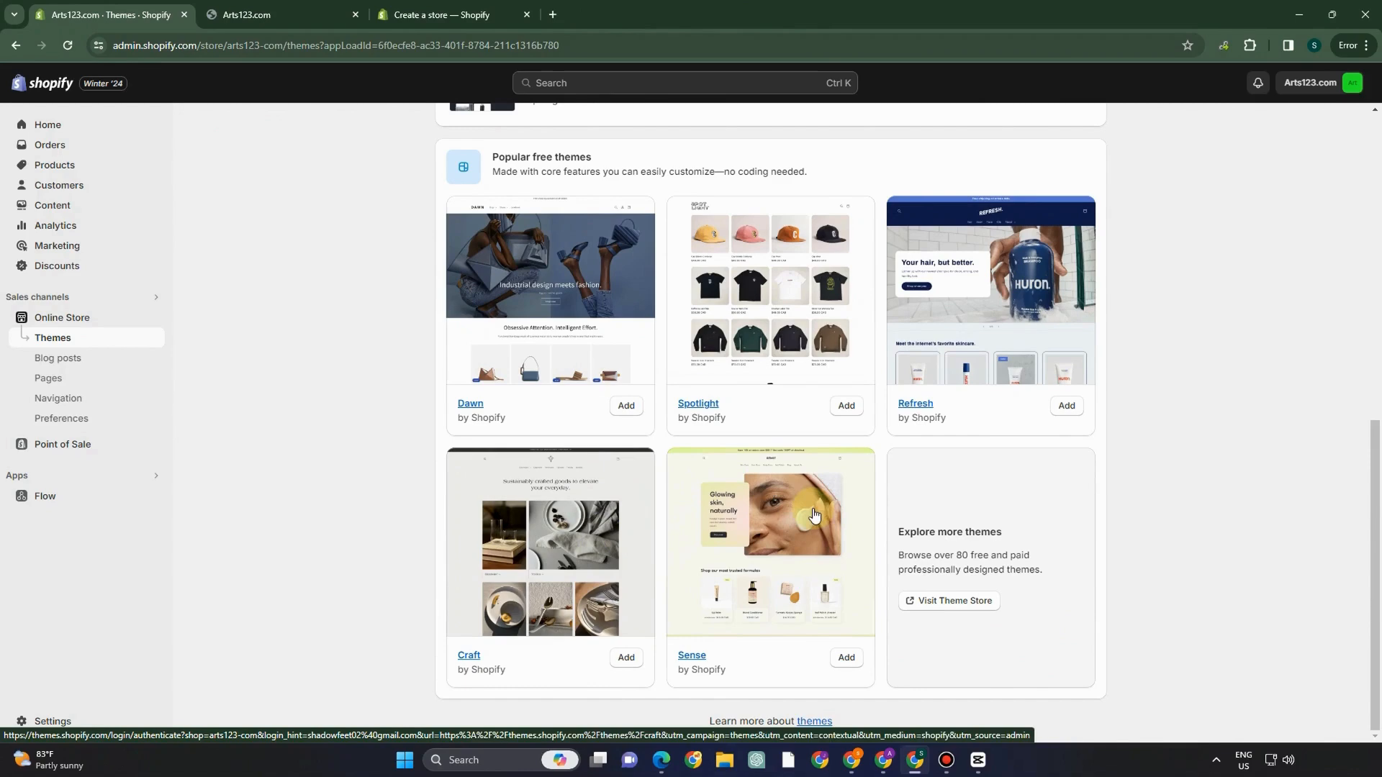
scroll(707, 473, up, 2)
scroll(707, 473, up, 5)
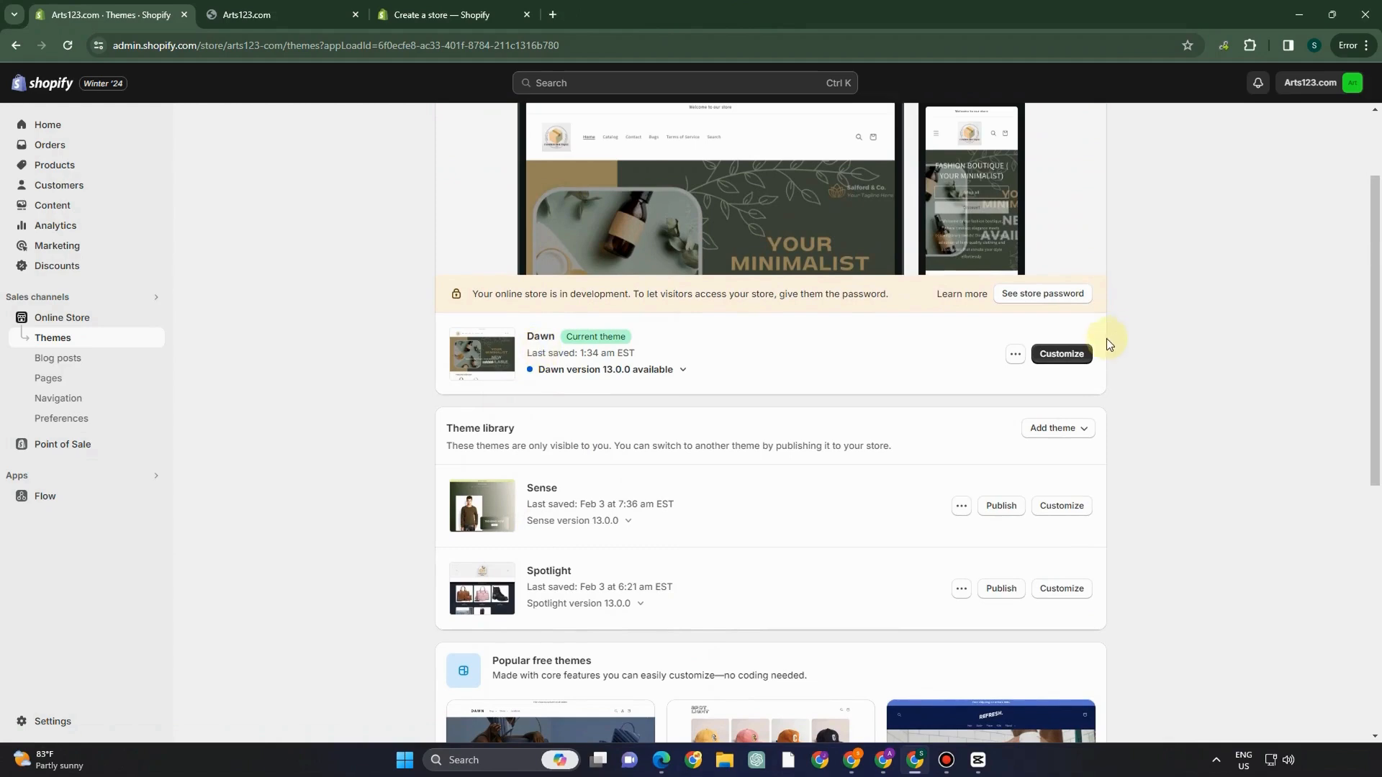
click(1061, 353)
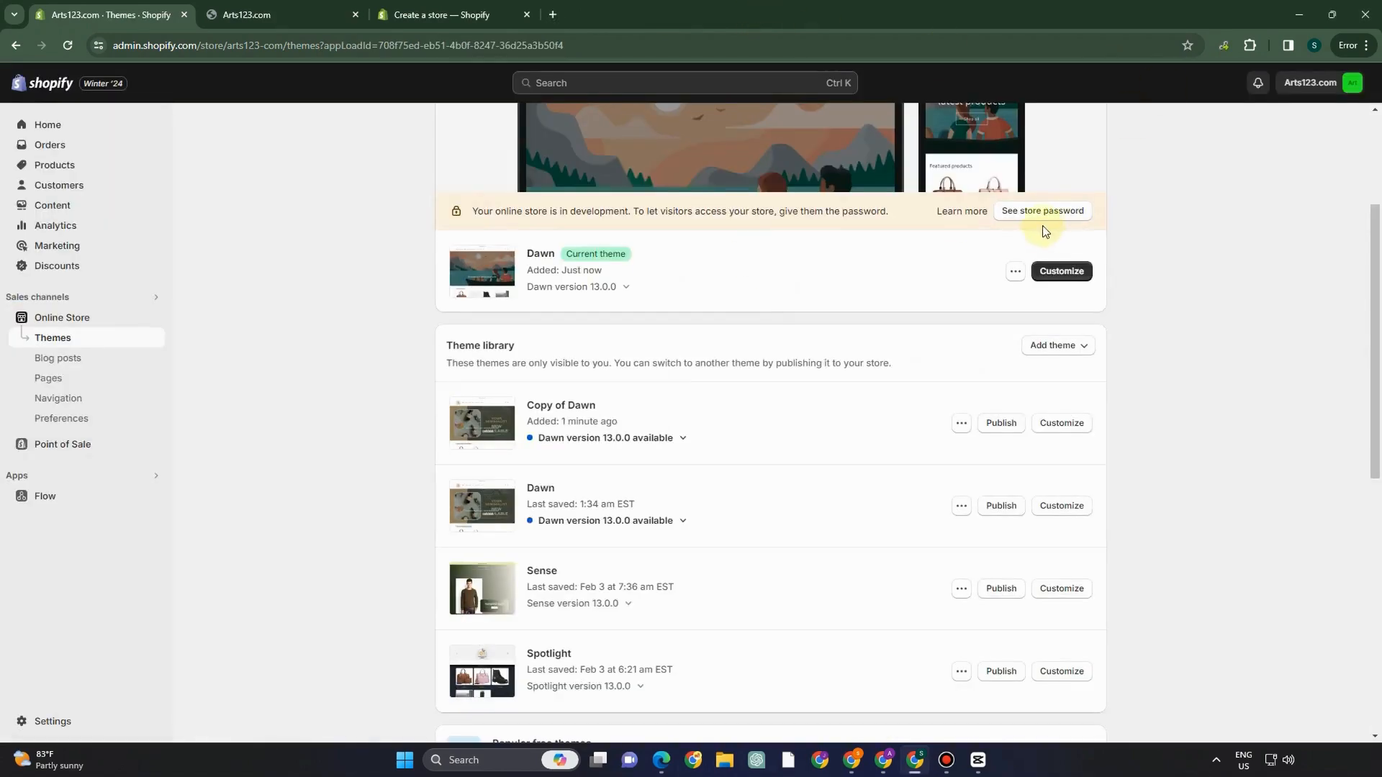
click(1059, 272)
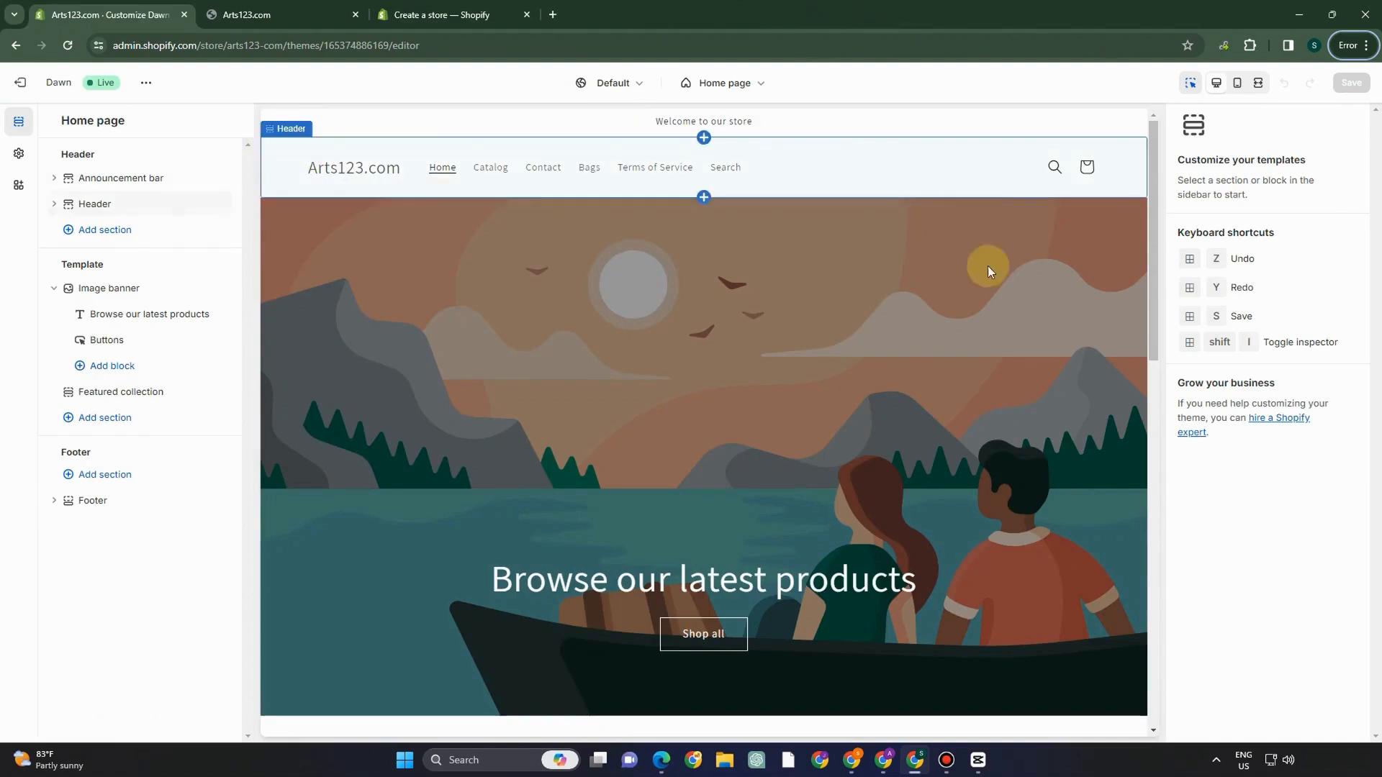
- Give colour Scheme 5 a #B43333 background and #000000 black text in Theme settings
click(19, 154)
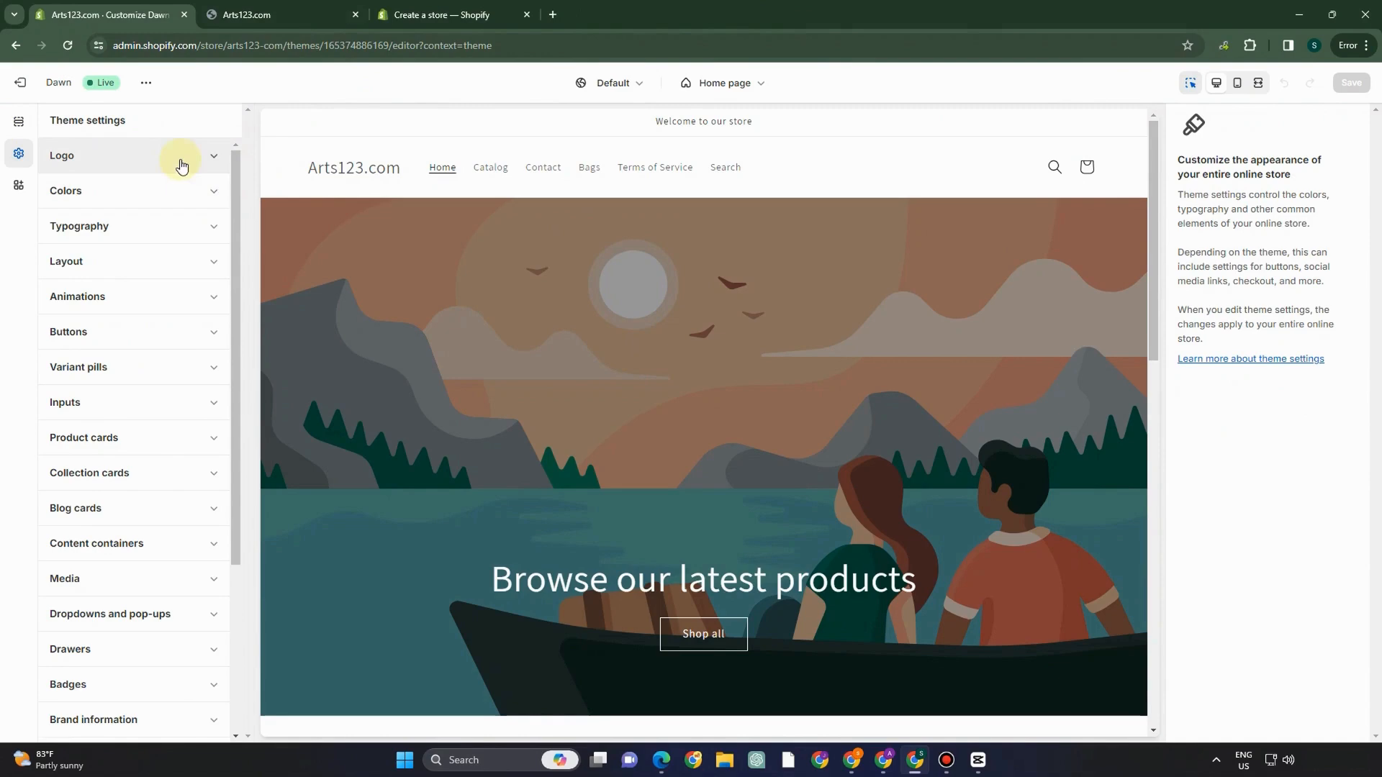
click(185, 191)
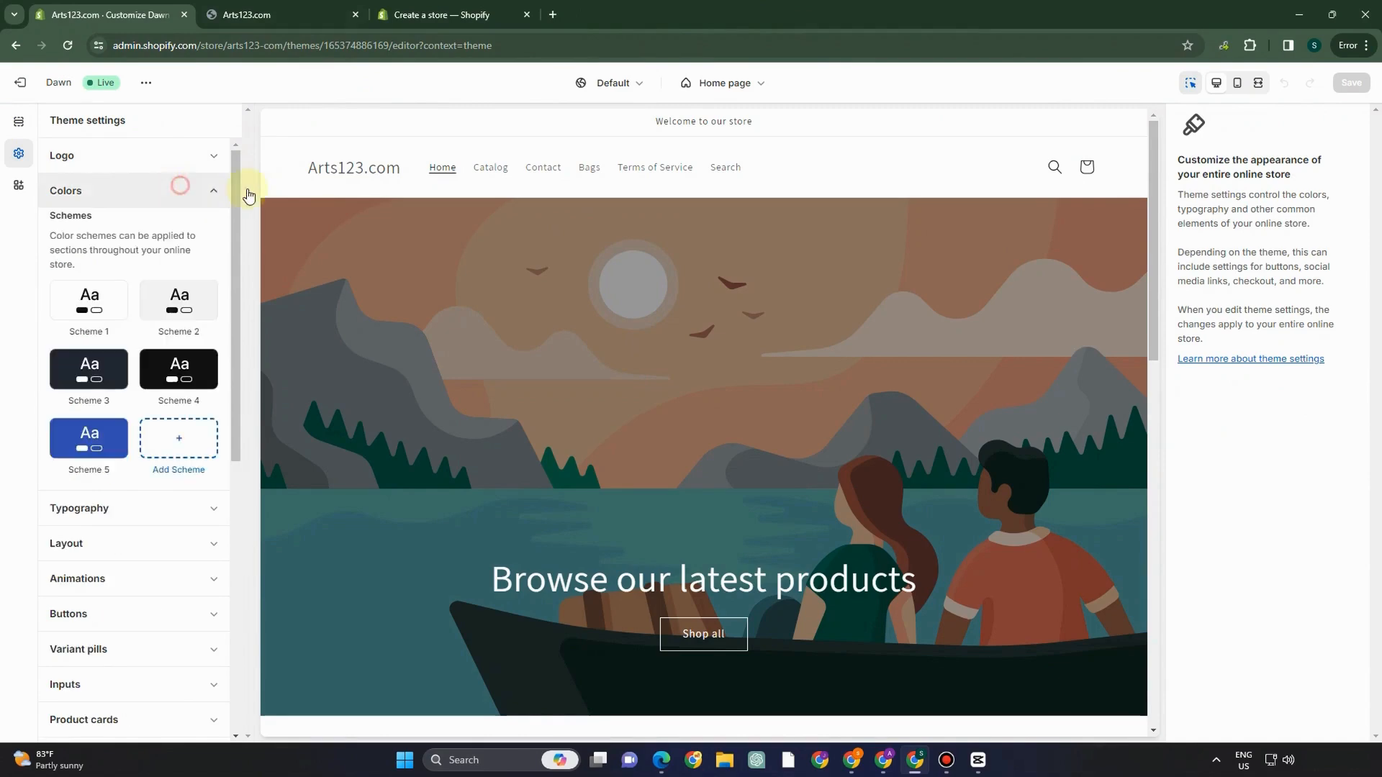
click(81, 440)
click(69, 279)
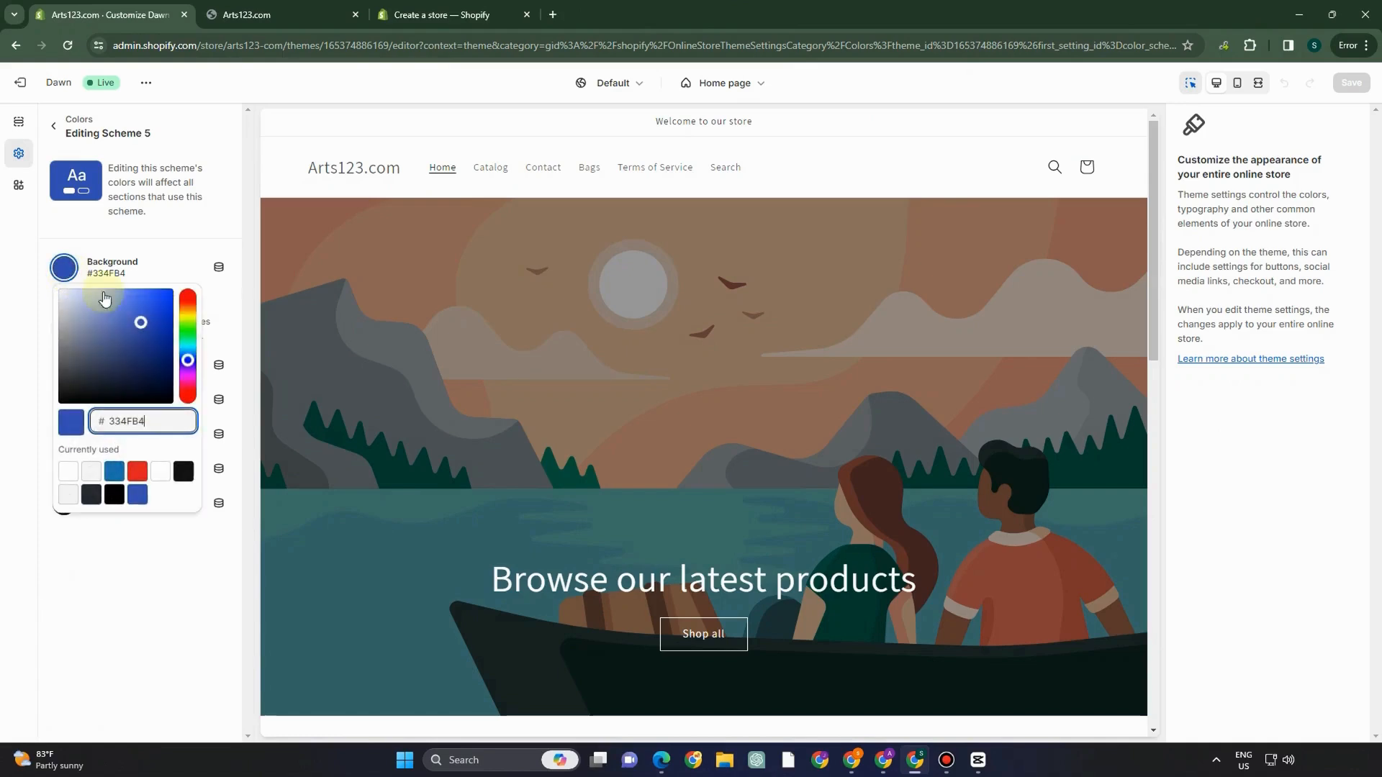
click(99, 418)
text(B43333)
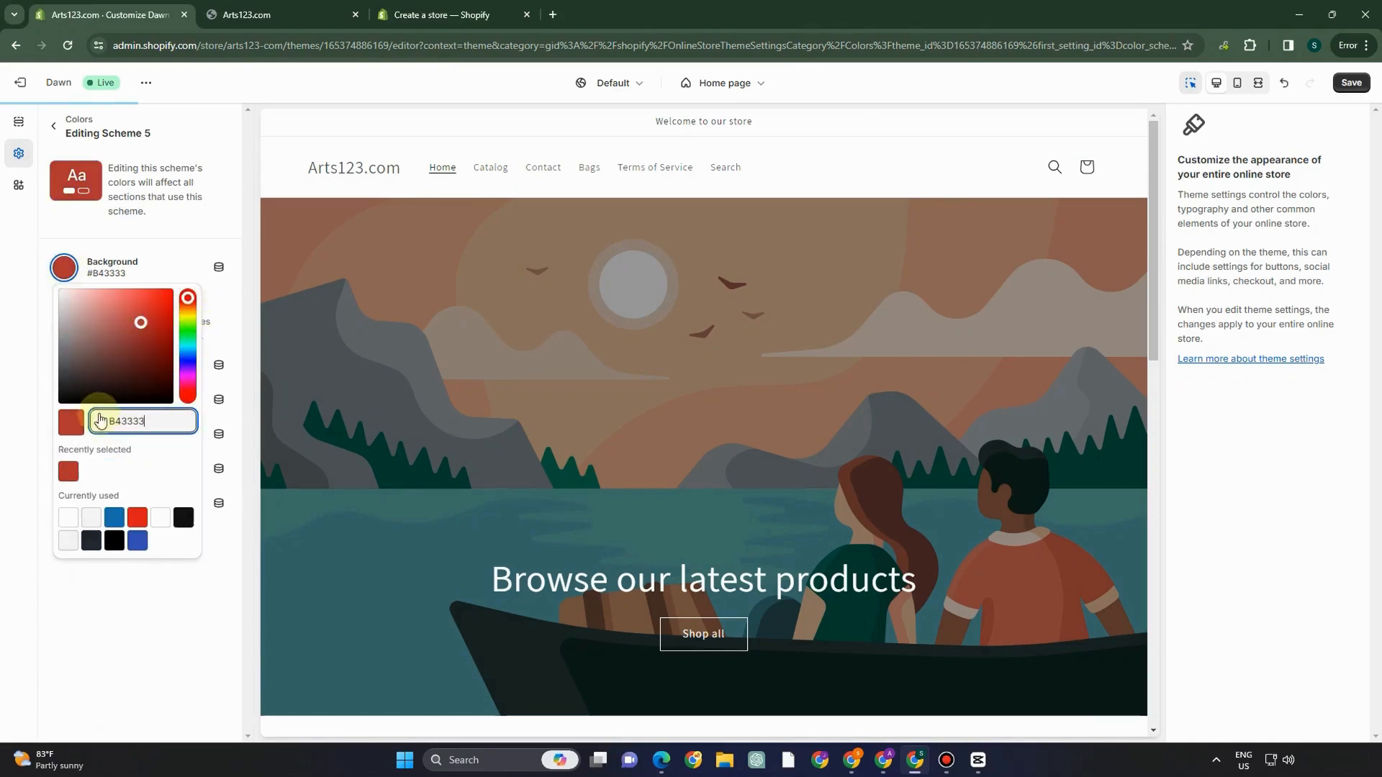
click(87, 584)
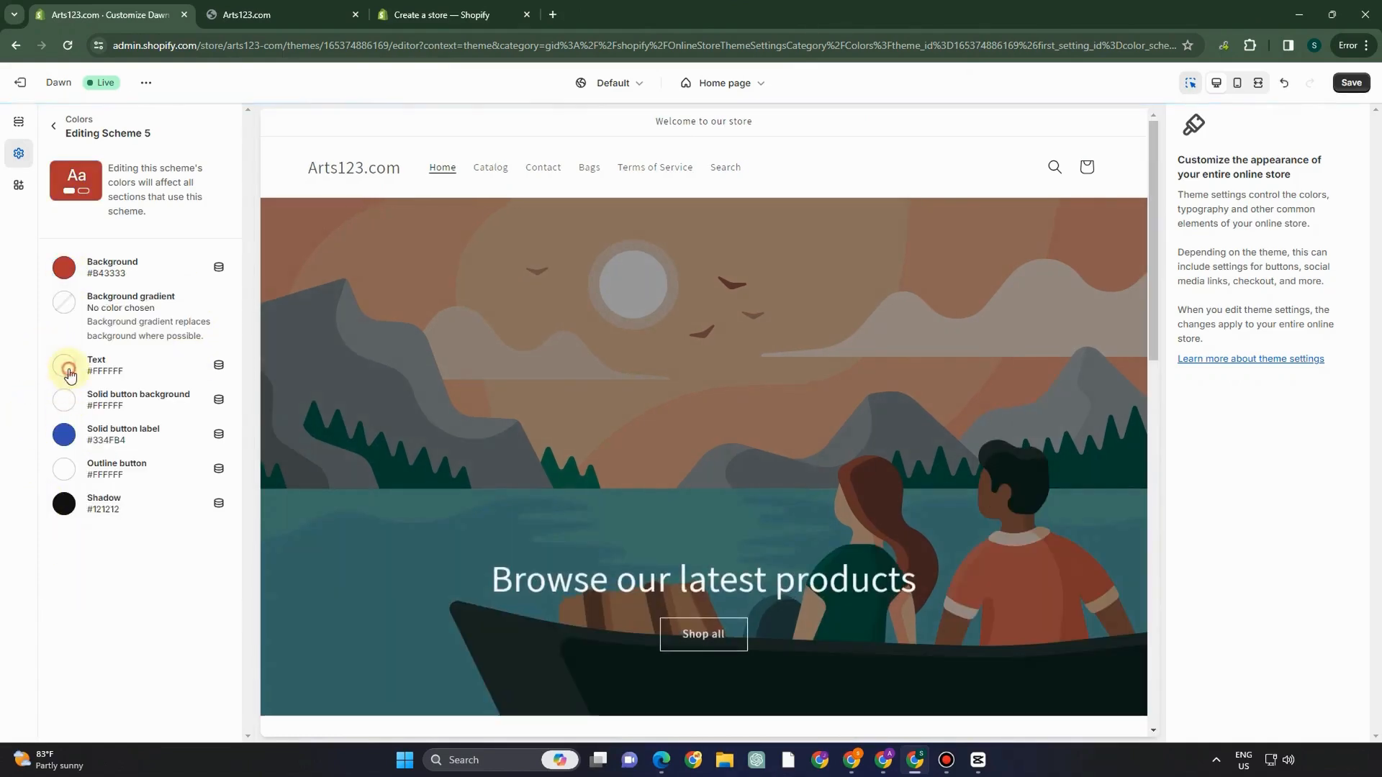
click(63, 365)
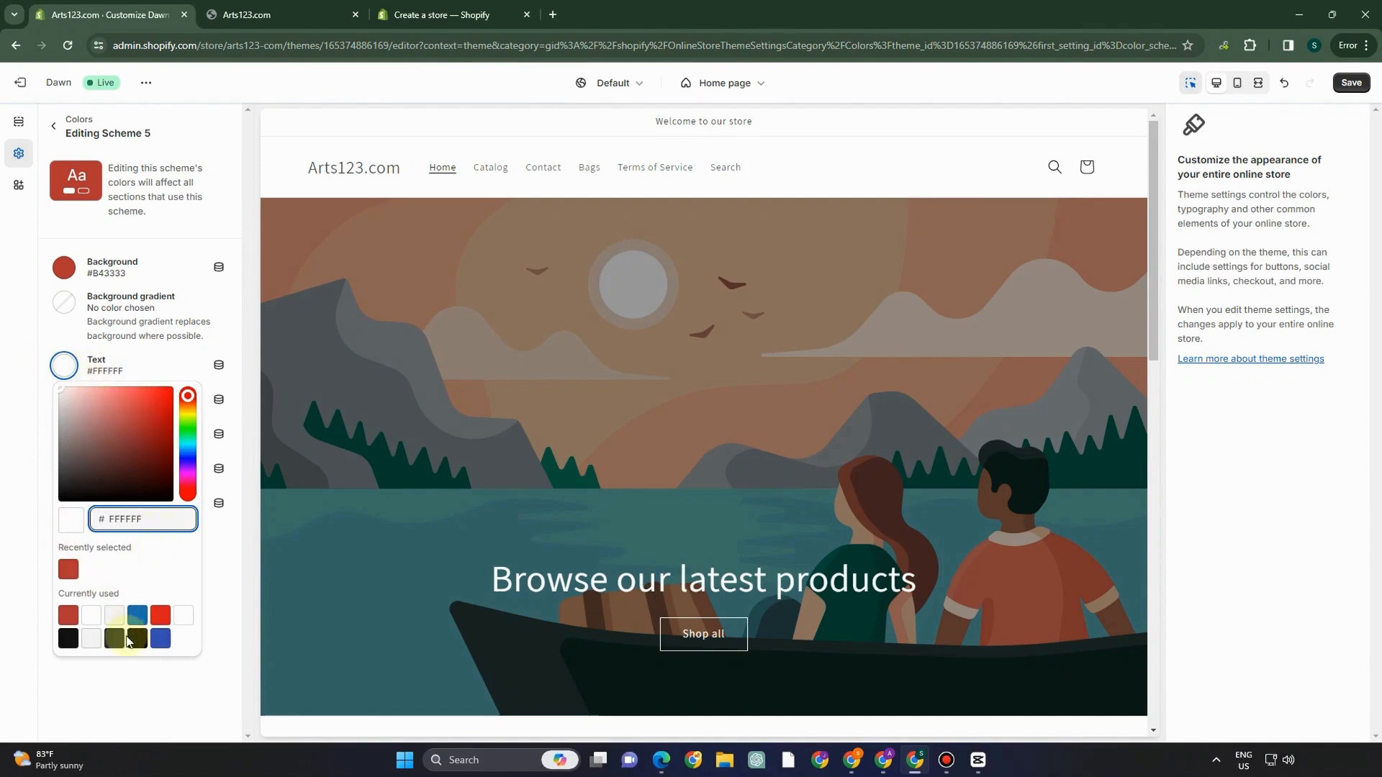
click(136, 638)
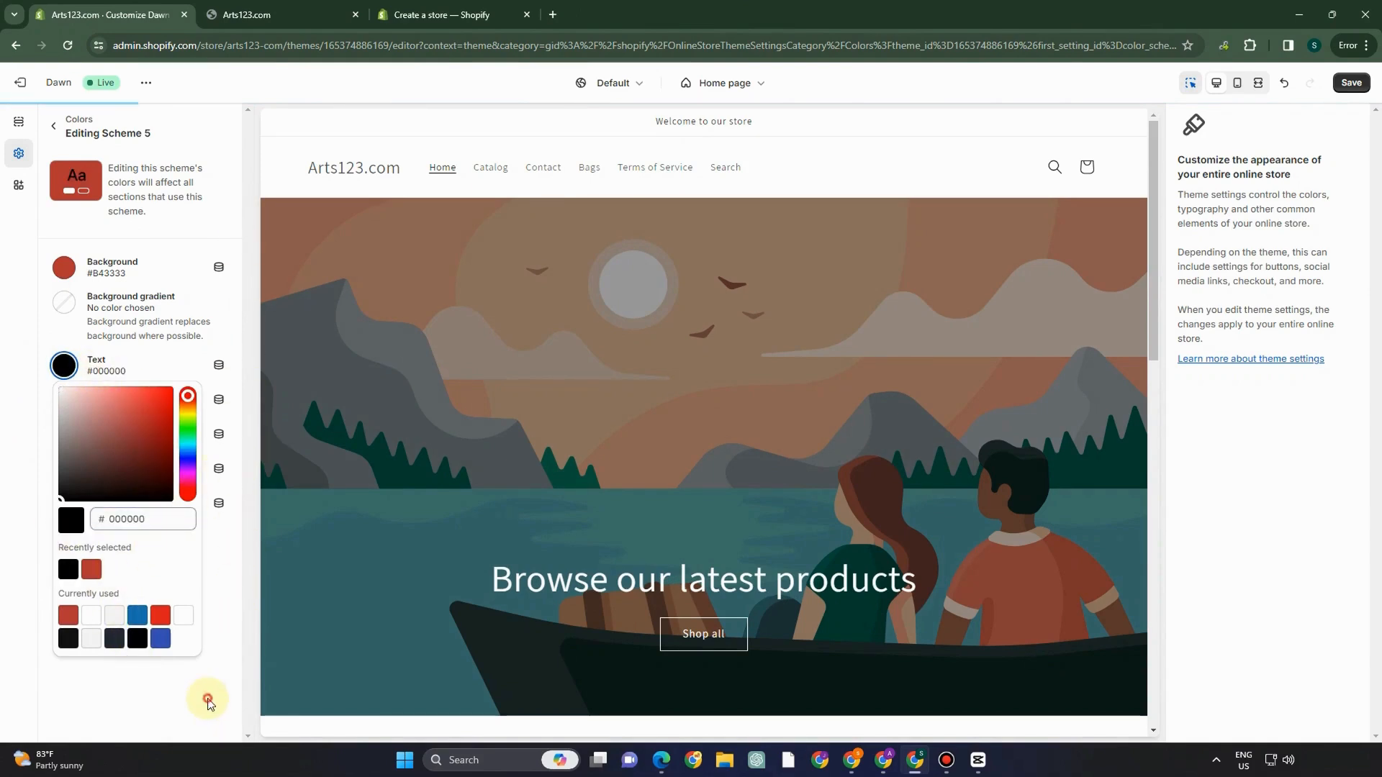
click(207, 701)
click(52, 128)
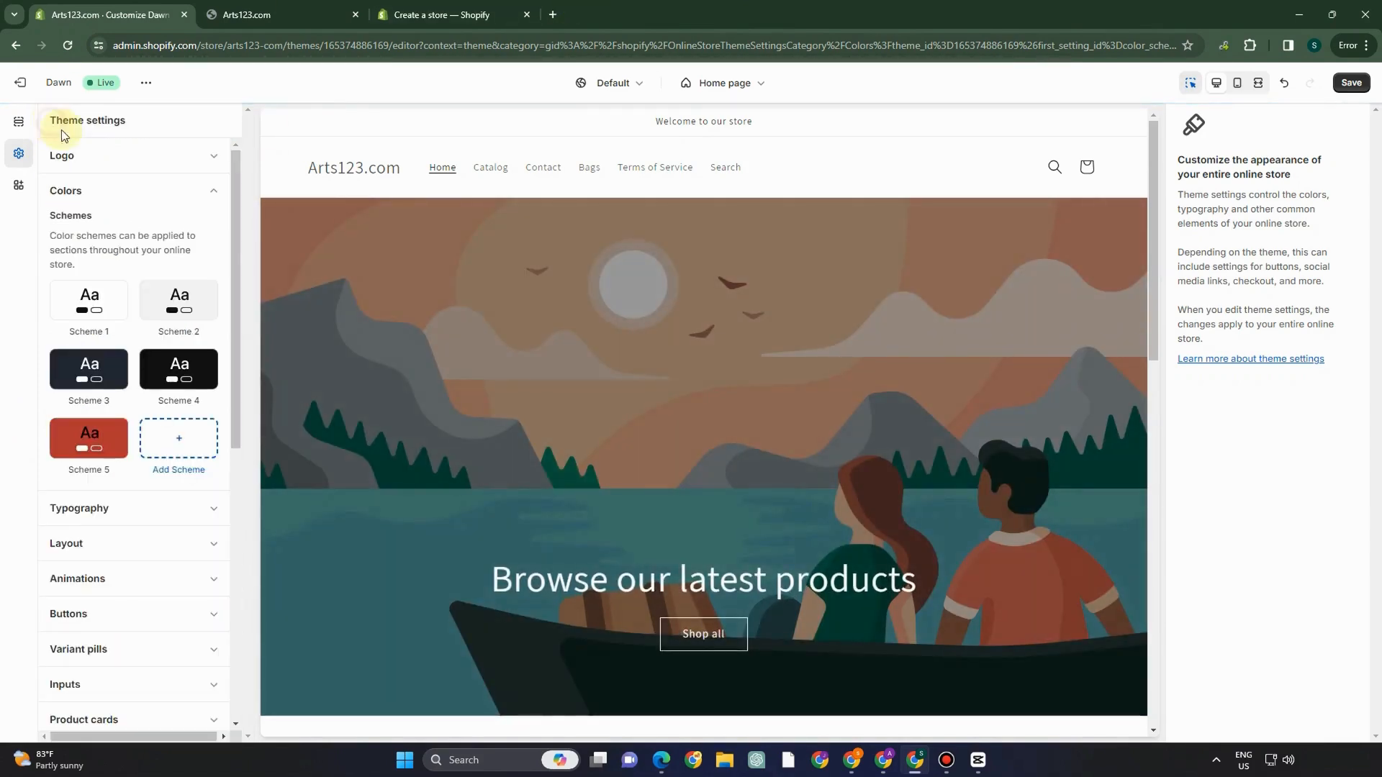
- Change the Typography body font to Antique Olive
click(119, 526)
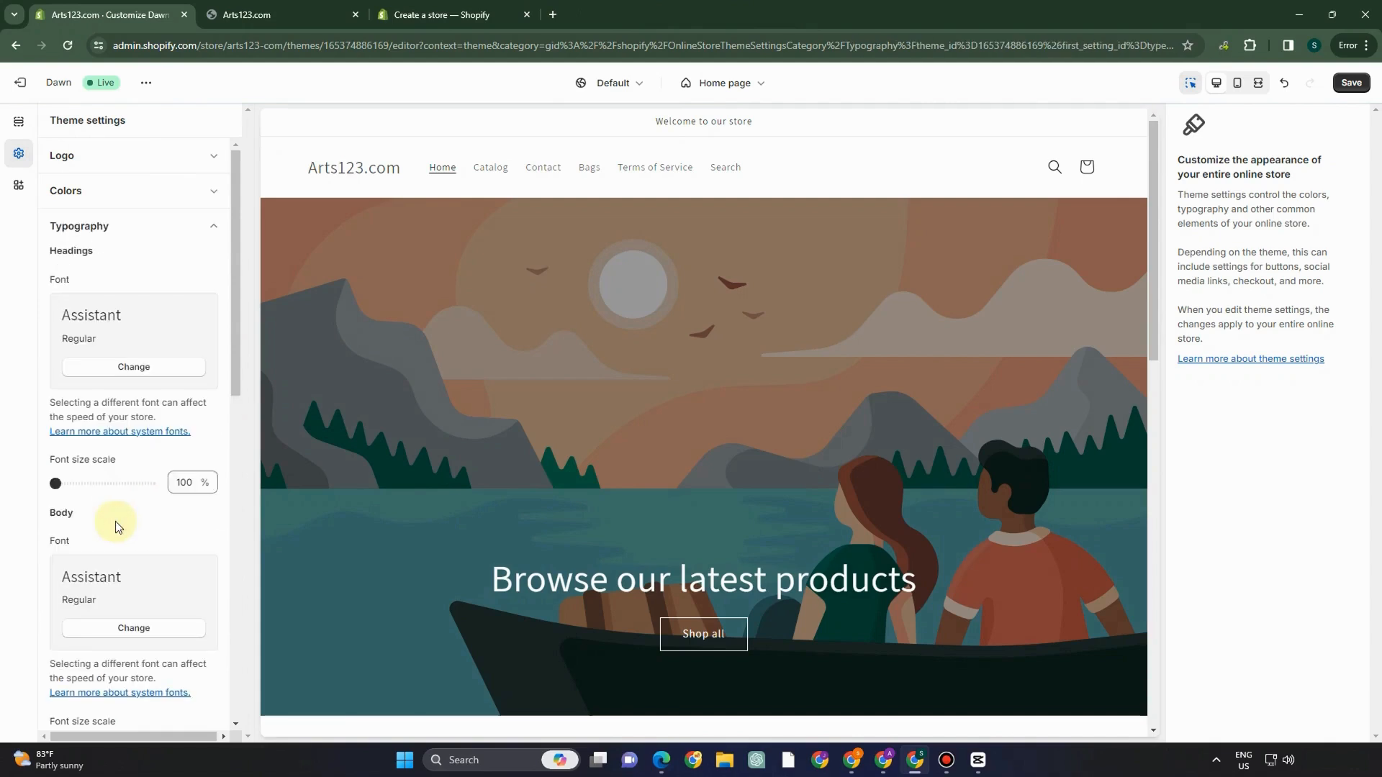
click(130, 640)
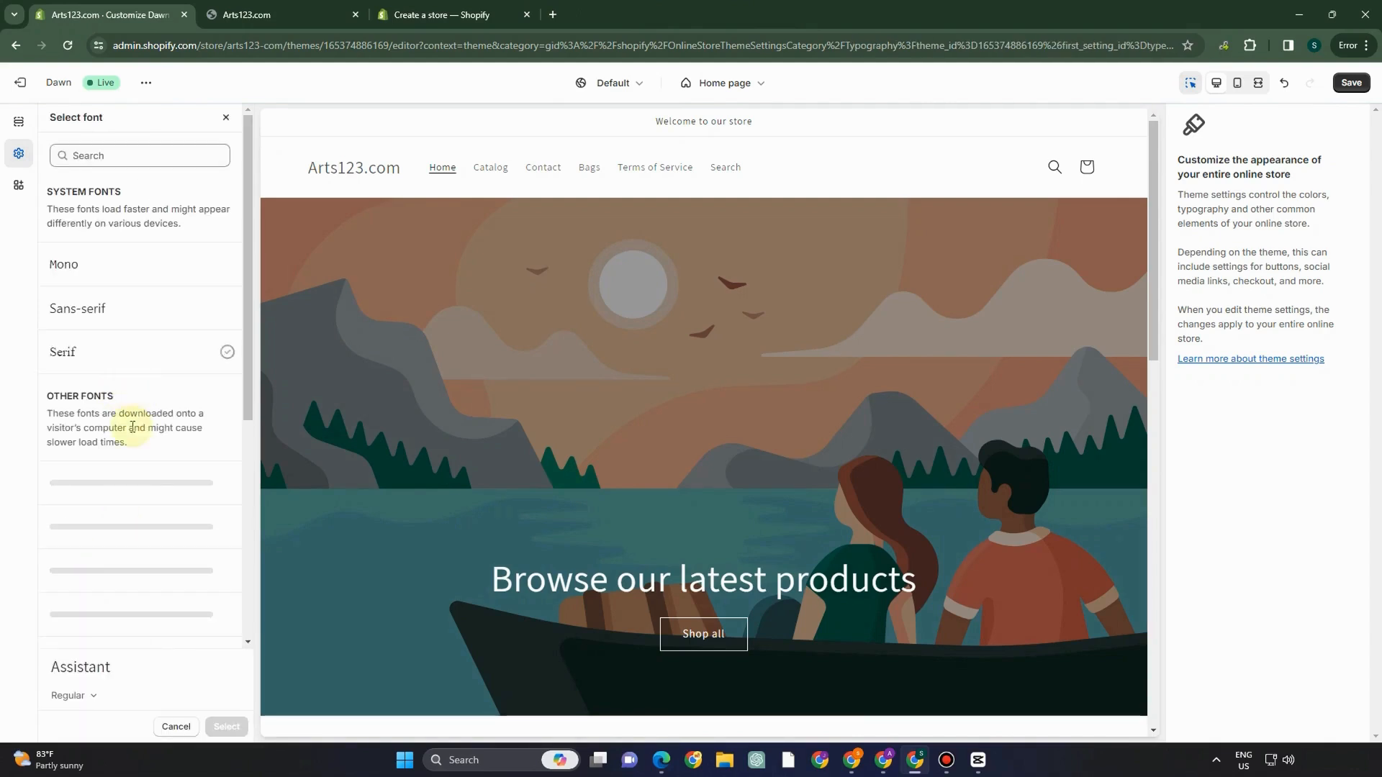
scroll(135, 599, down, 5)
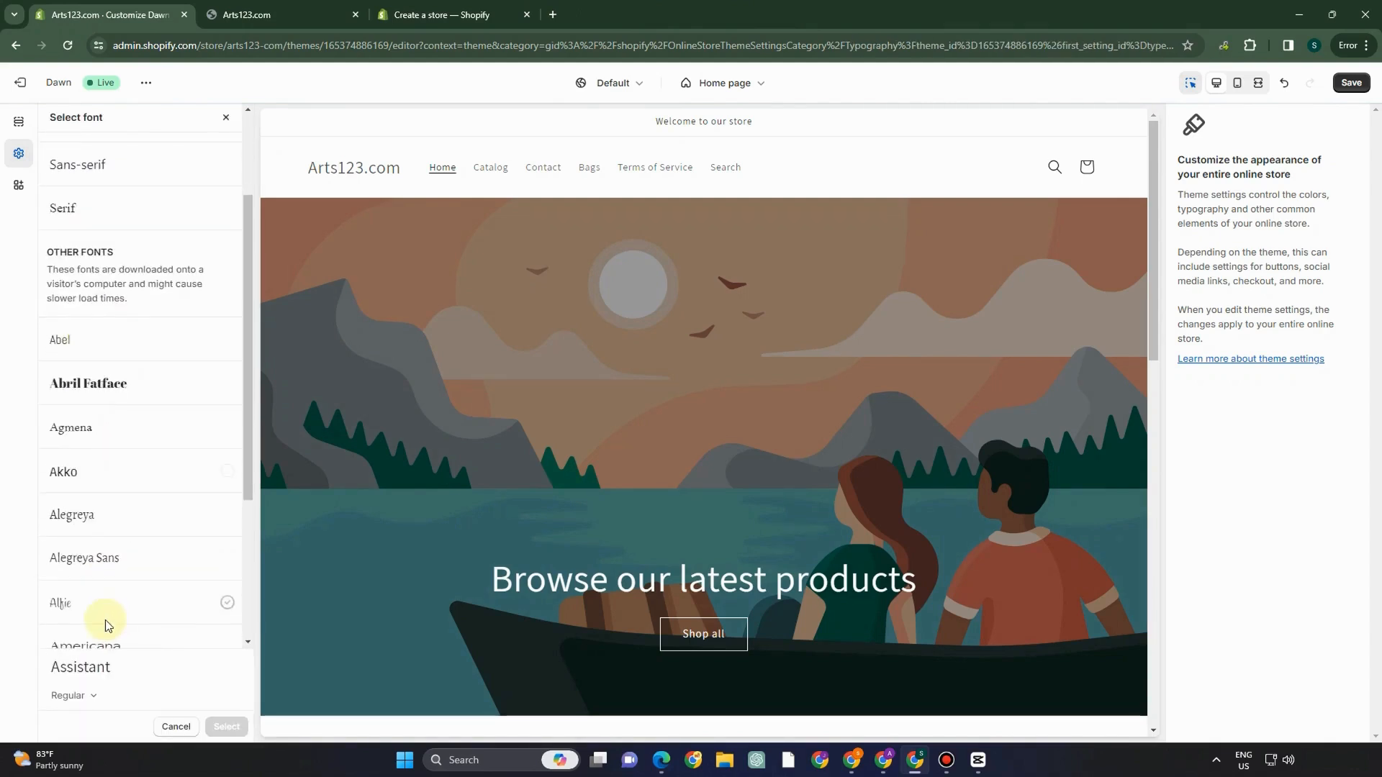
click(110, 536)
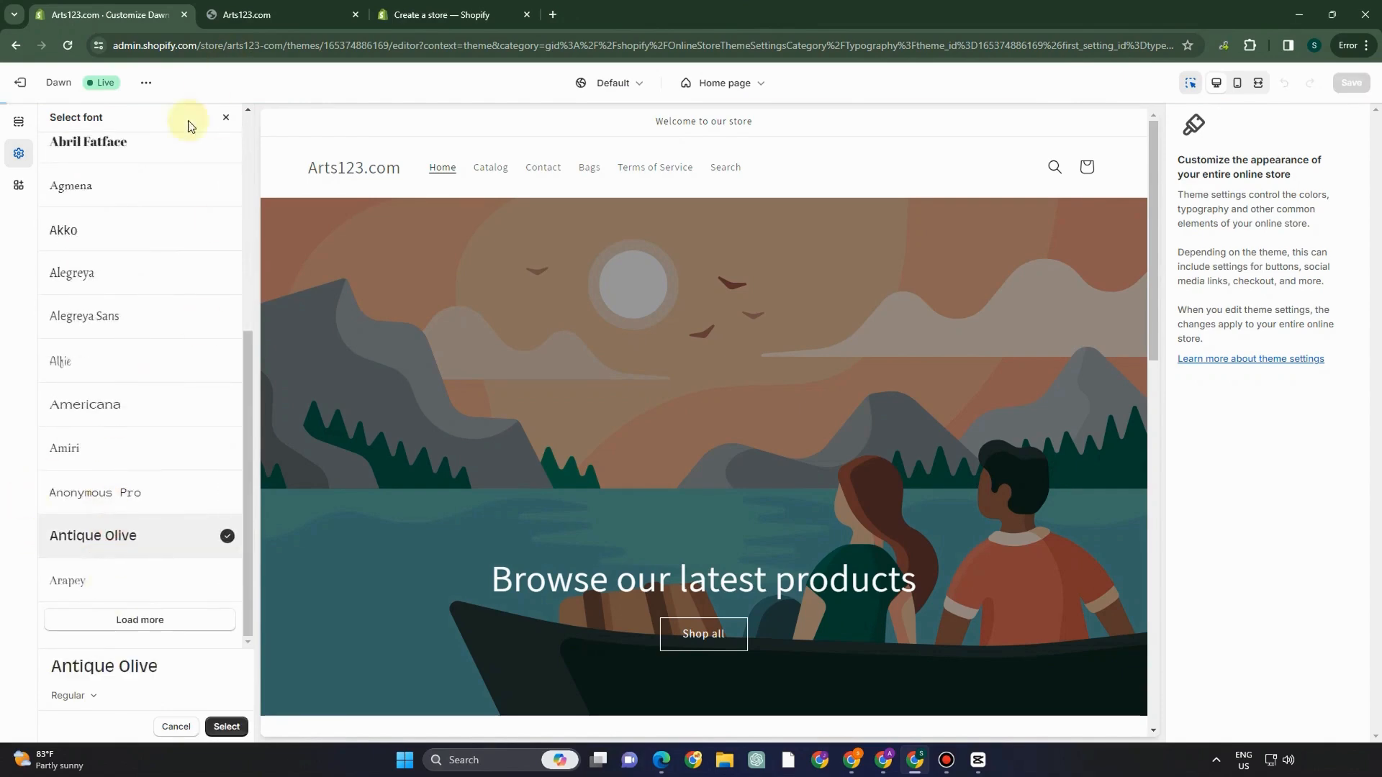
click(227, 727)
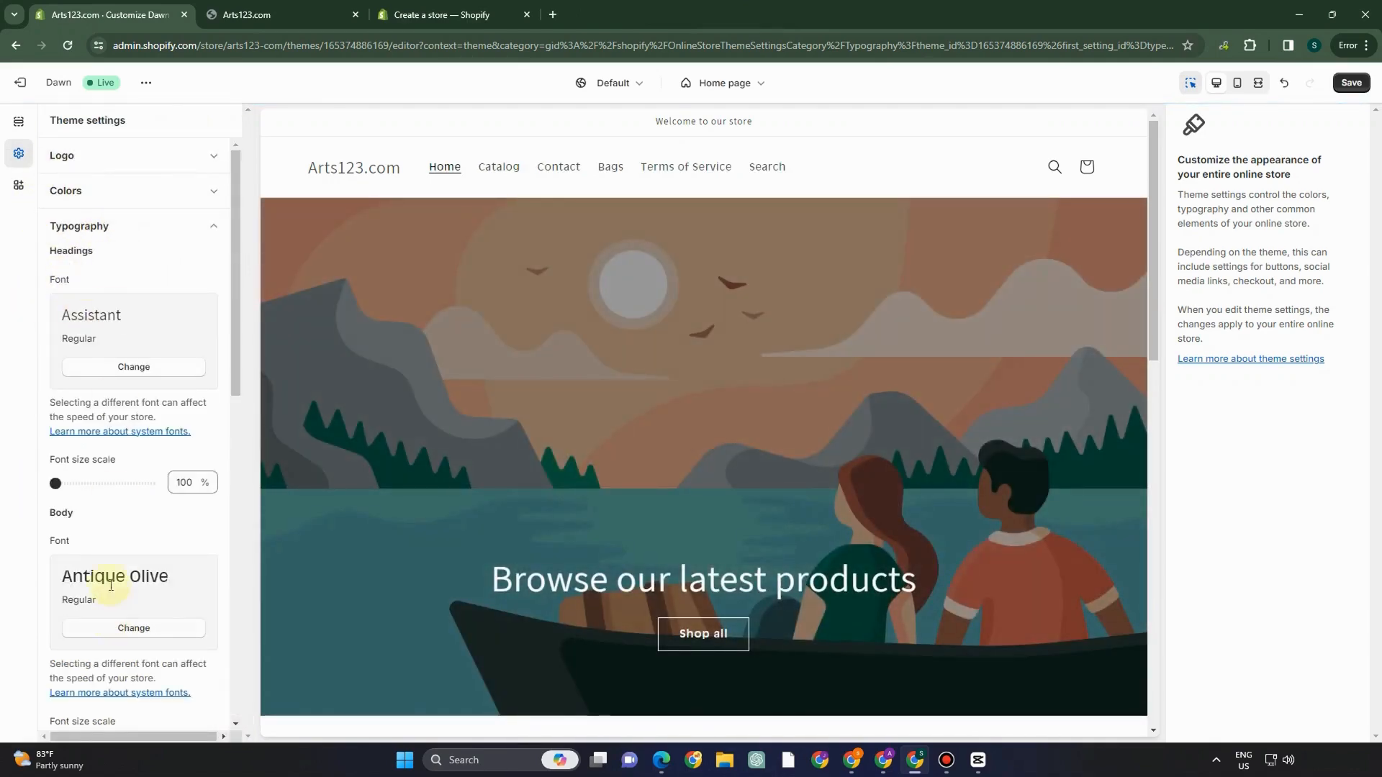
- Scroll through the theme settings and expand the Logo section
scroll(123, 308, down, 3)
scroll(119, 403, down, 2)
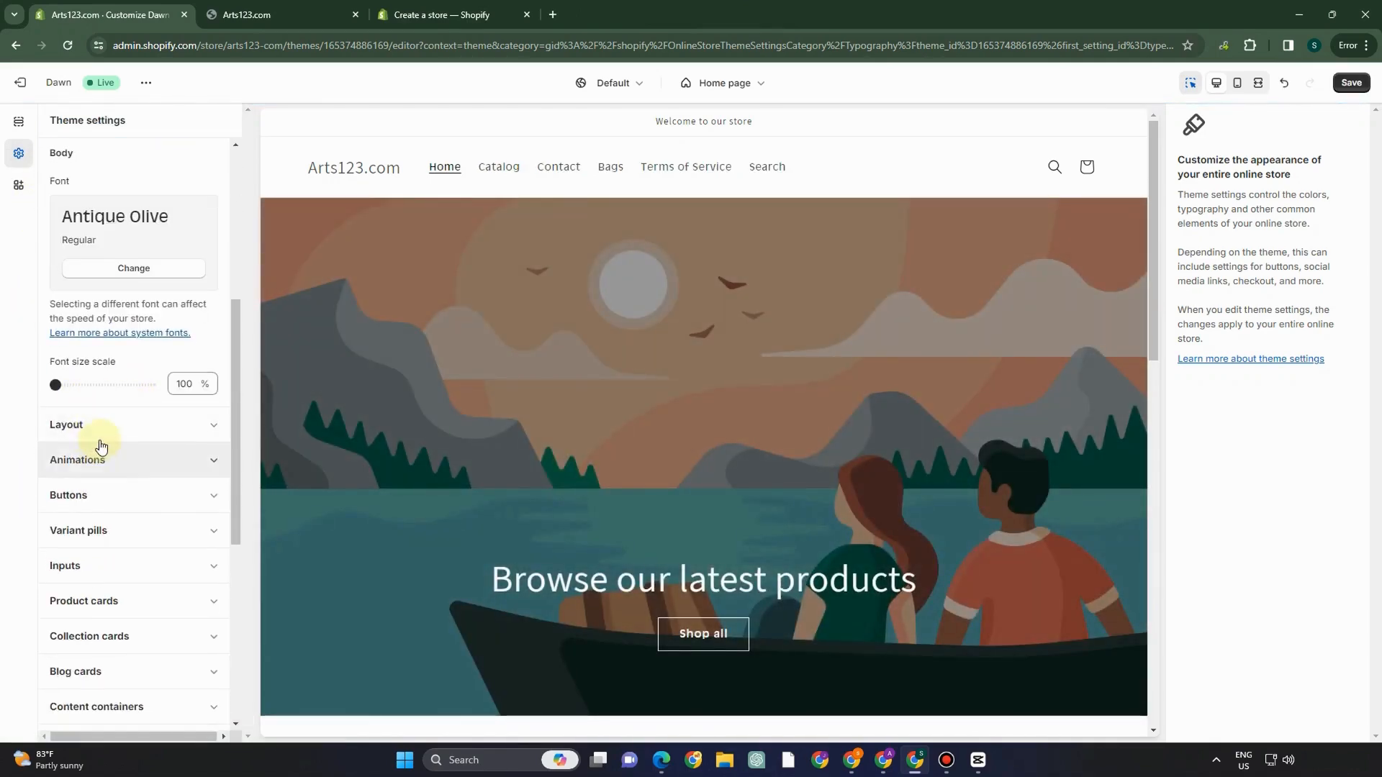
scroll(68, 420, up, 4)
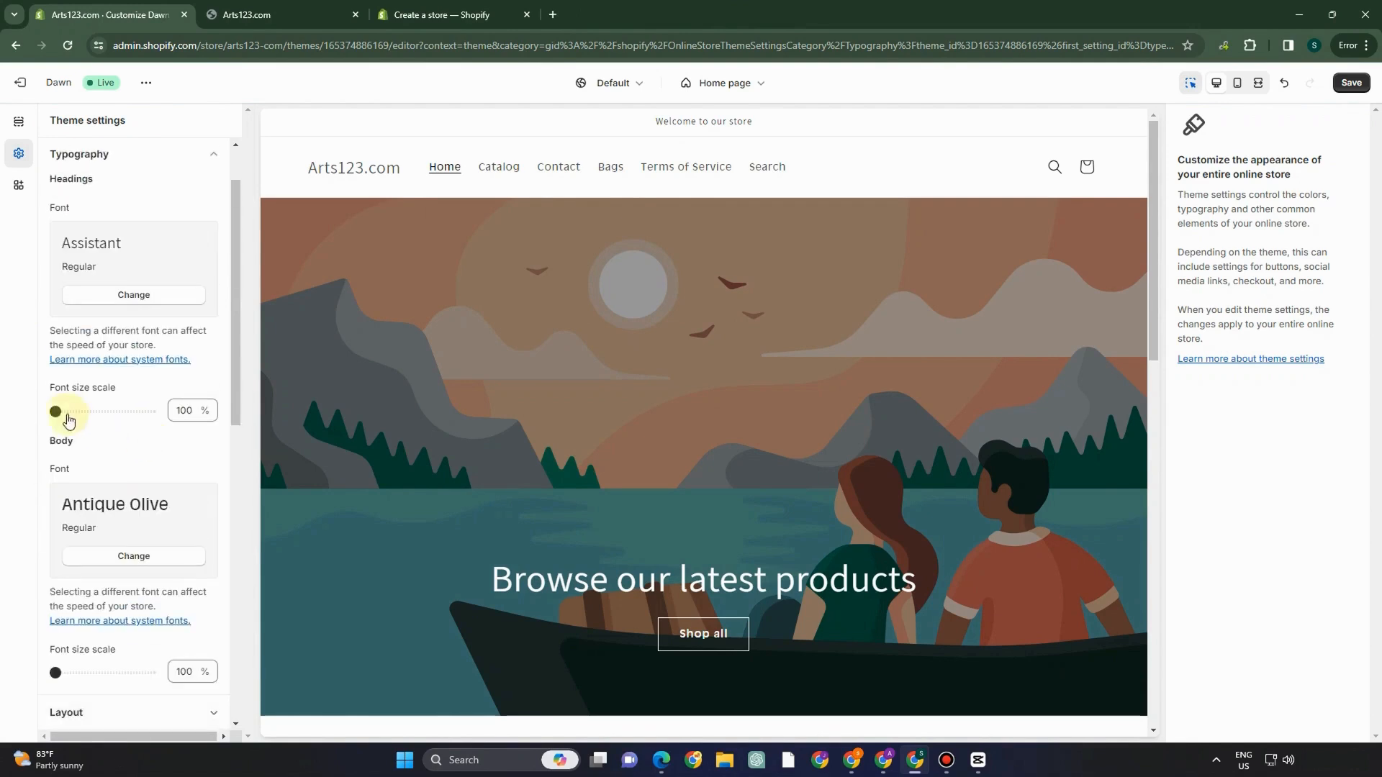
scroll(68, 420, up, 2)
click(173, 156)
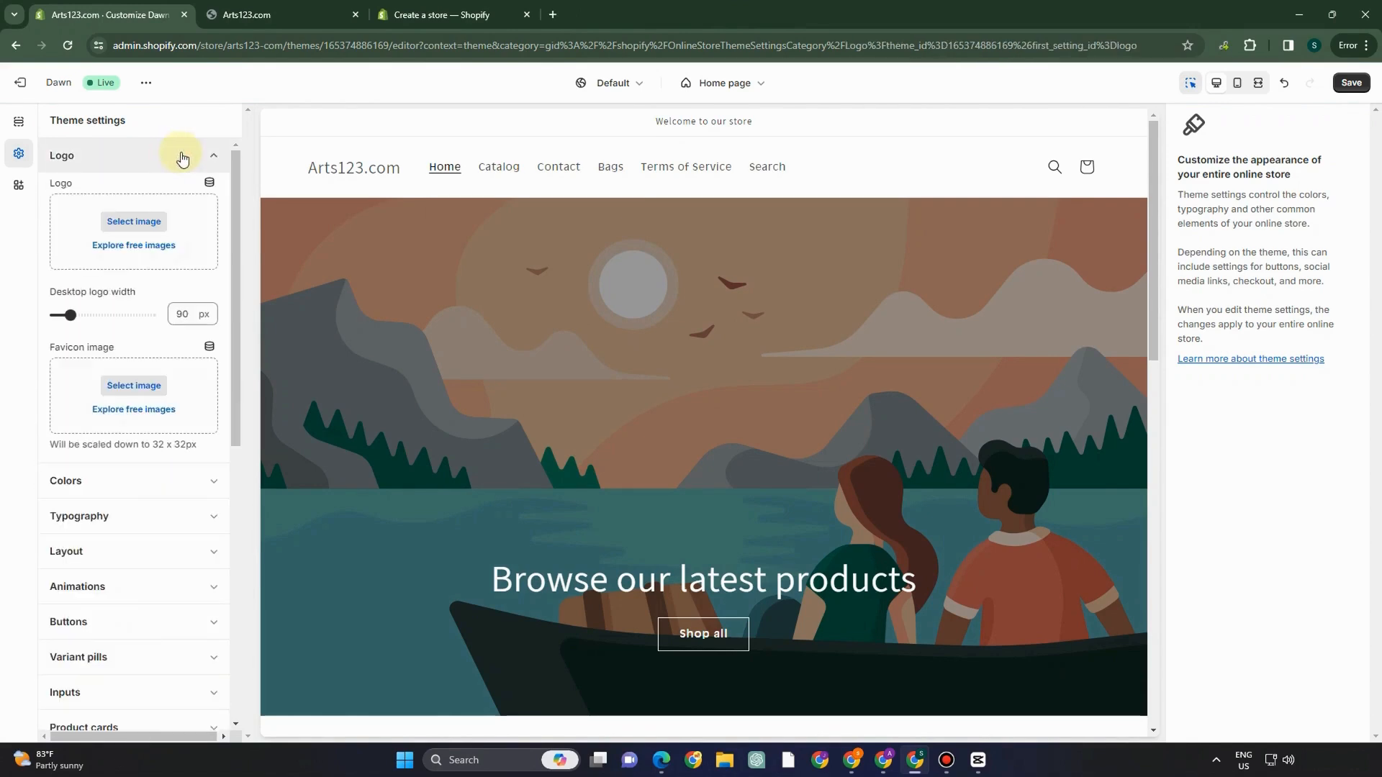
- Select the store header section and scroll through its settings
click(289, 191)
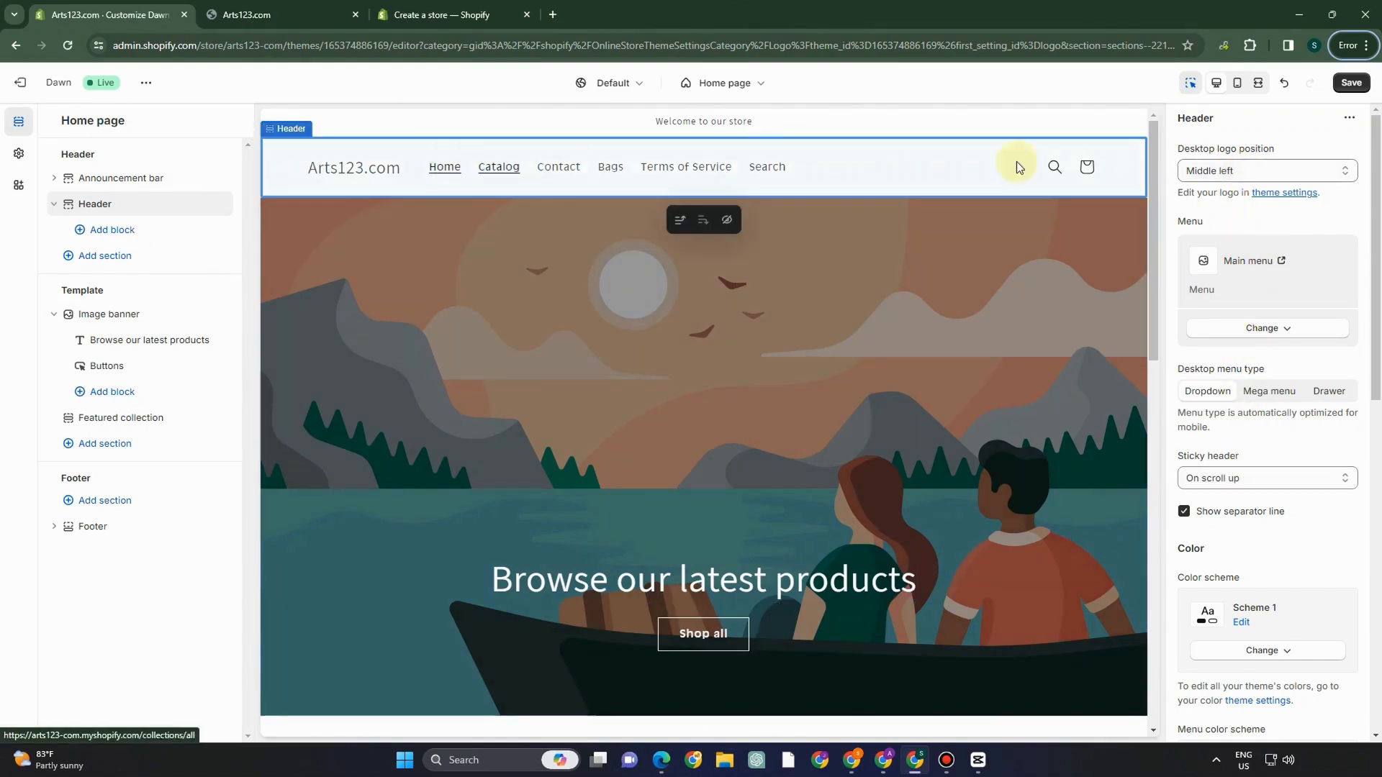
scroll(1280, 464, down, 8)
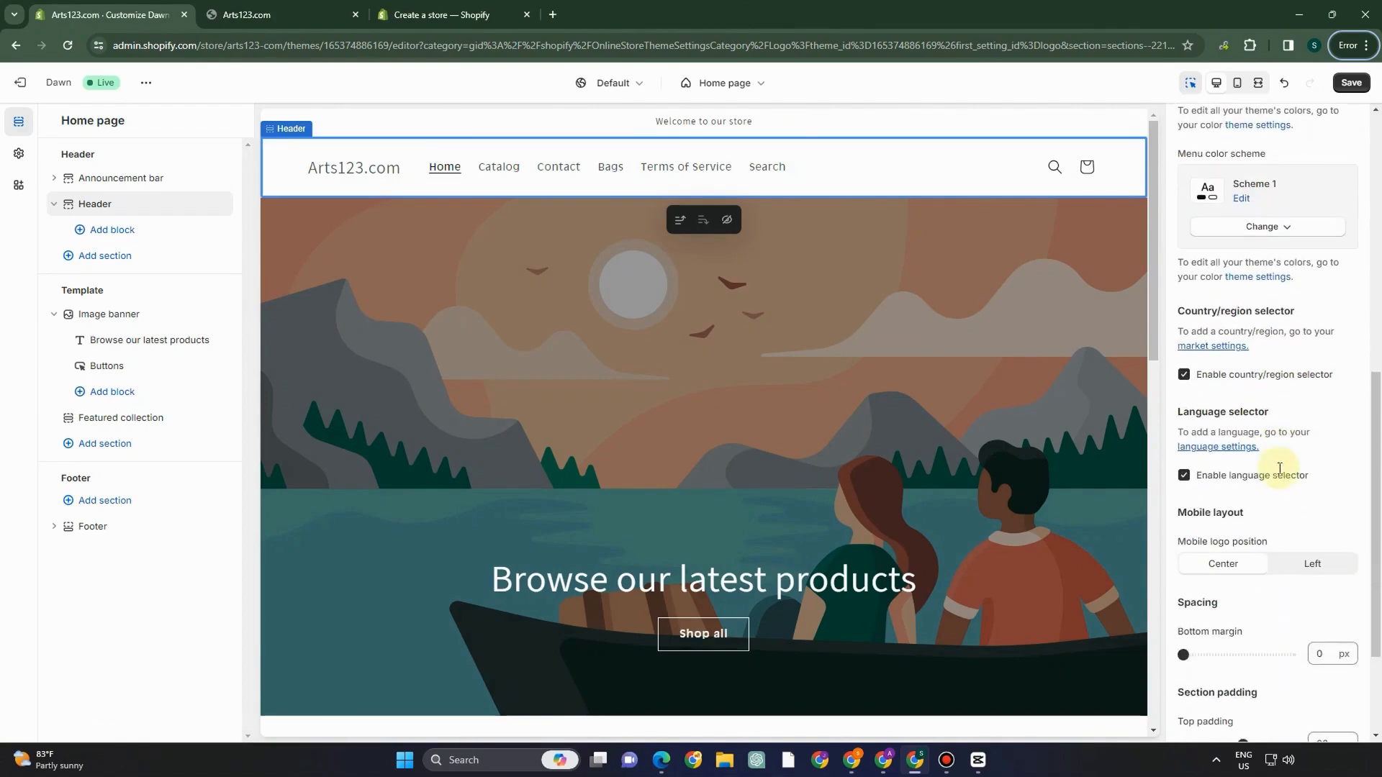
scroll(1281, 406, up, 5)
scroll(1281, 407, up, 3)
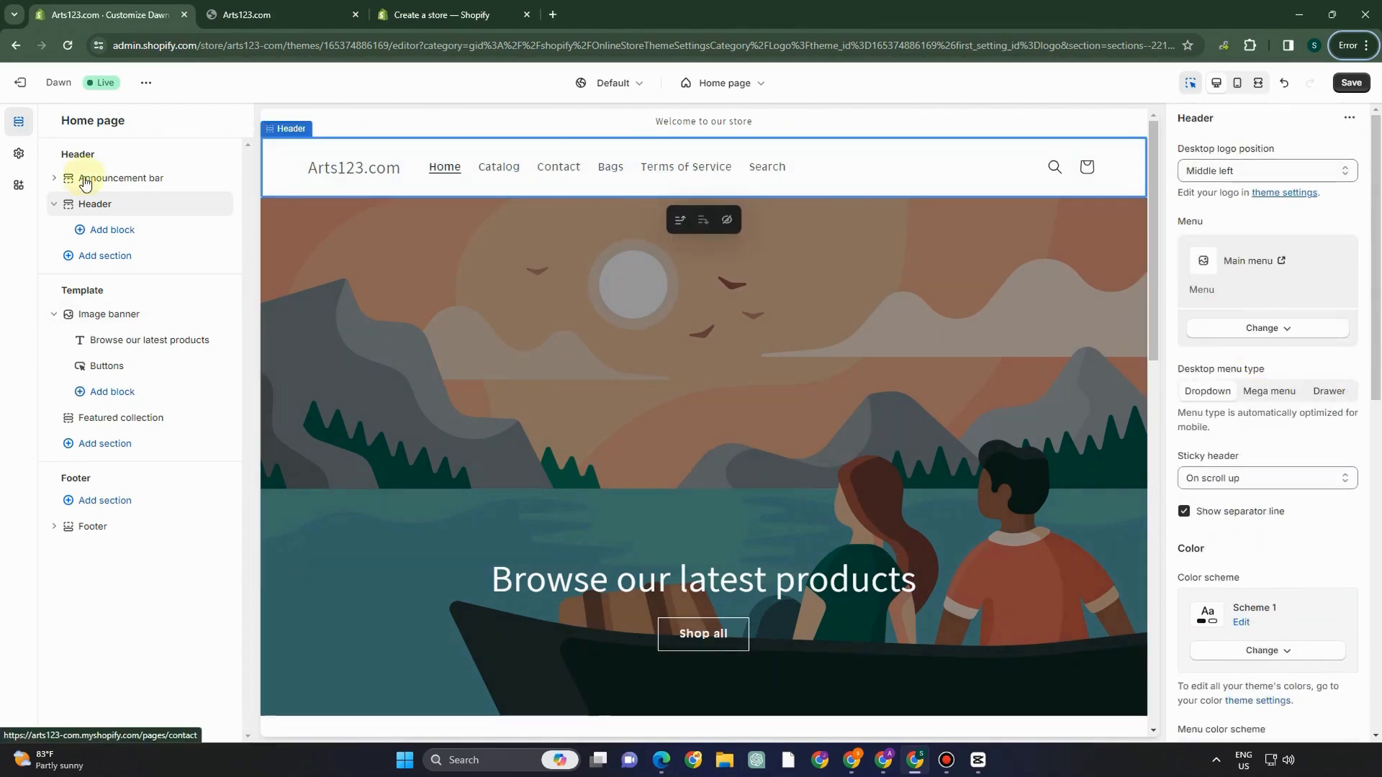
scroll(1110, 335, down, 3)
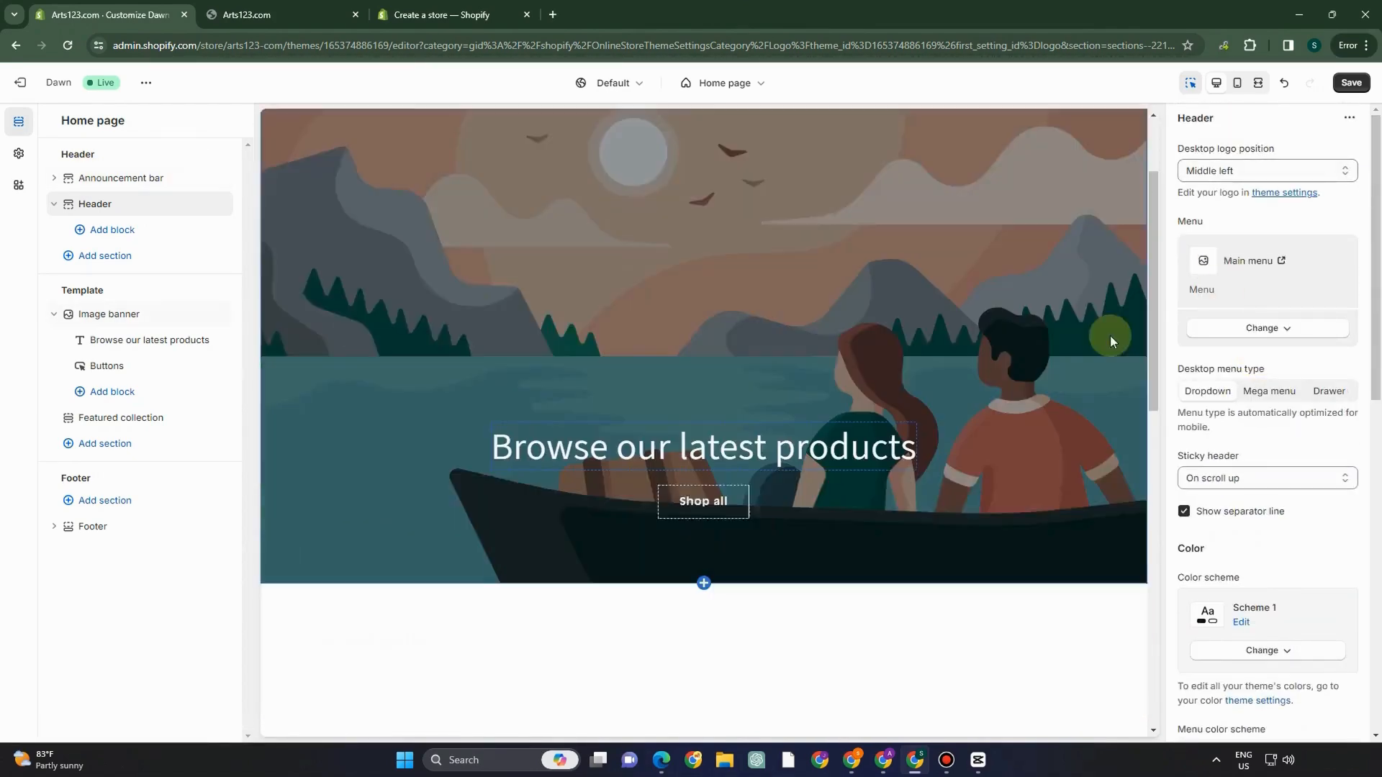
- Open the logo image library from theme settings, then switch to the Canva logo design
click(1268, 193)
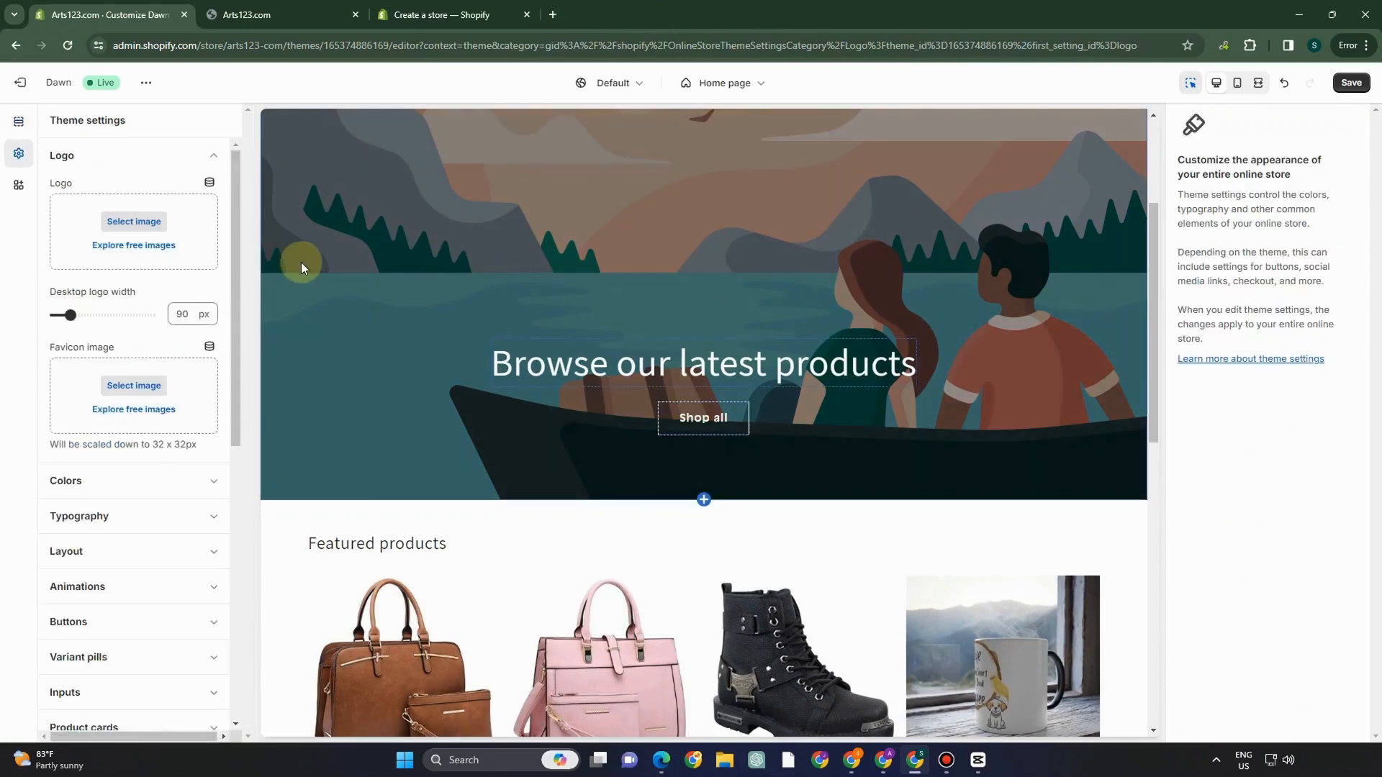
scroll(537, 285, up, 3)
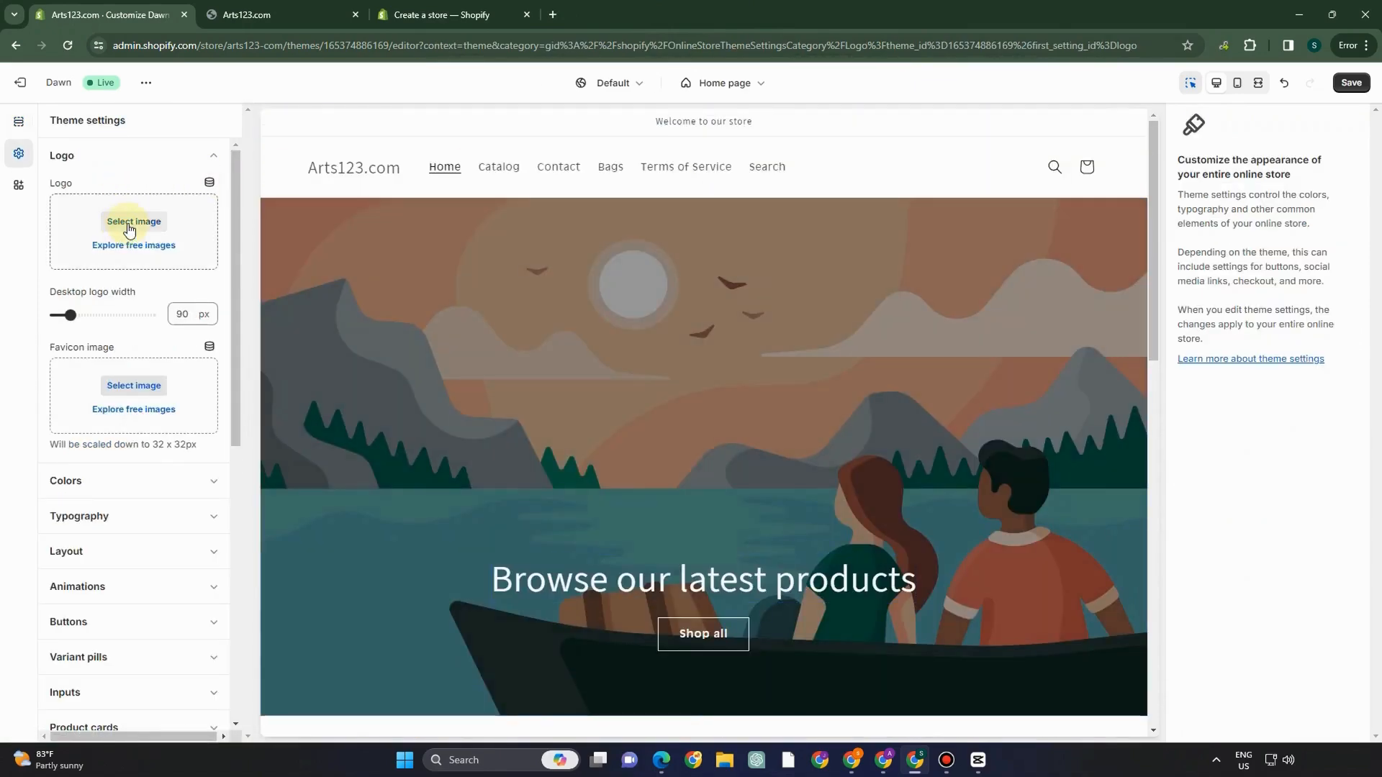
click(130, 229)
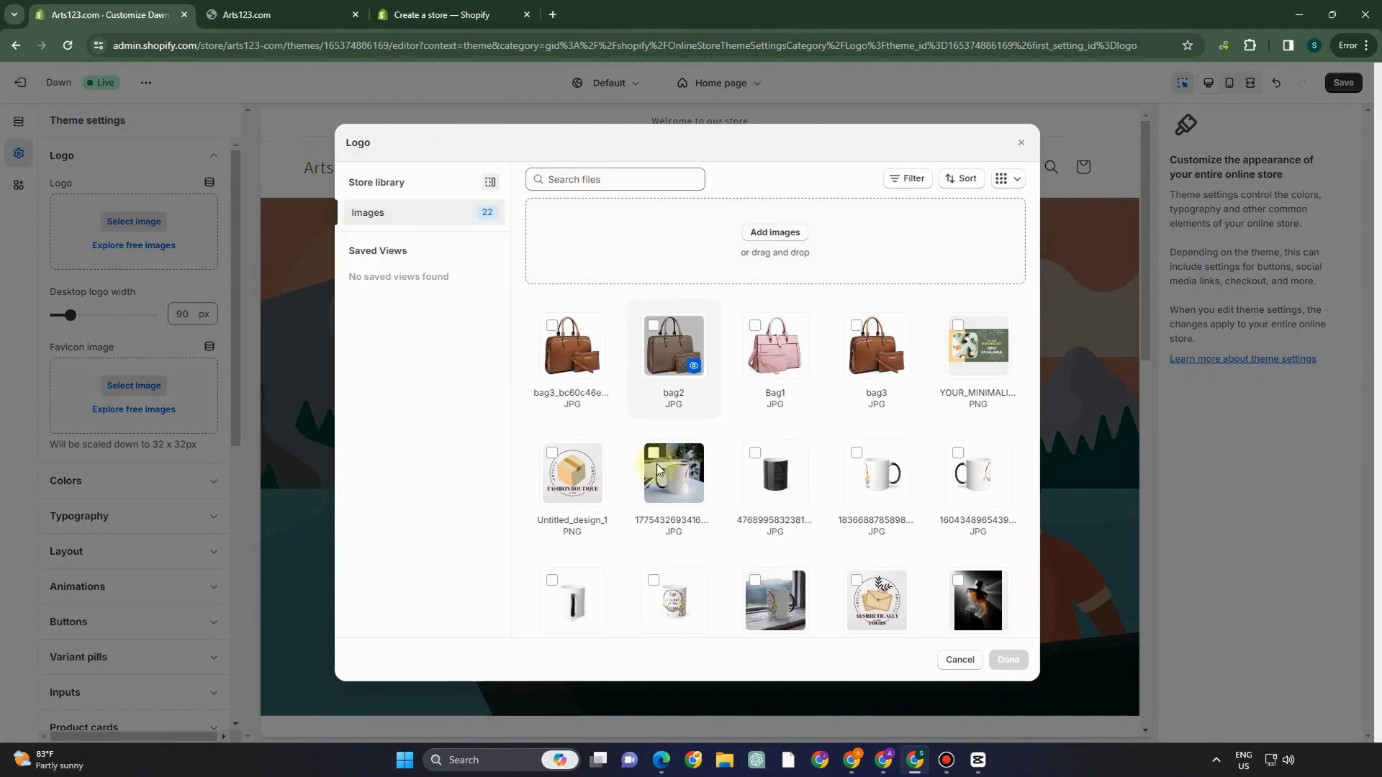
click(662, 760)
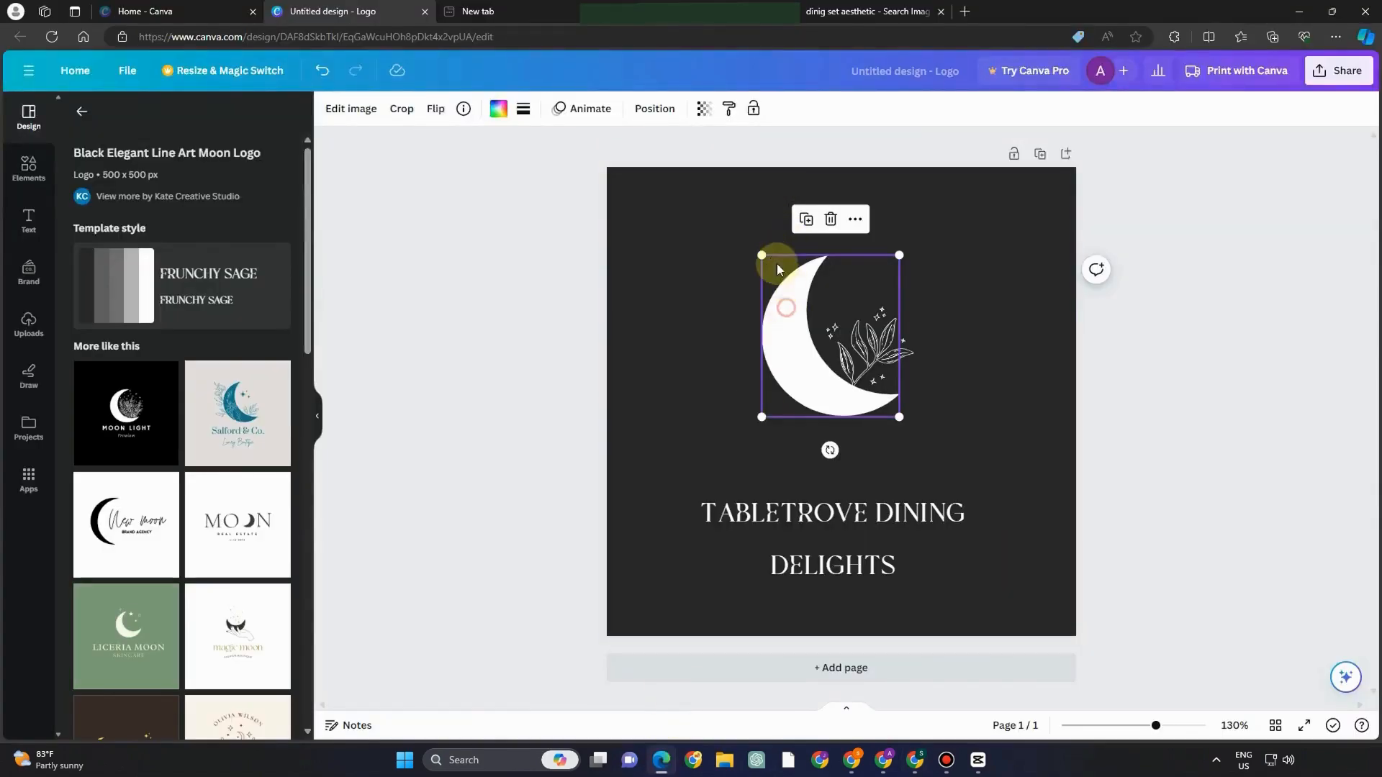
- Enlarge and reposition the moon image in the TABLETROVE DINING DELIGHTS logo
drag(761, 255, 703, 227)
drag(842, 299, 863, 311)
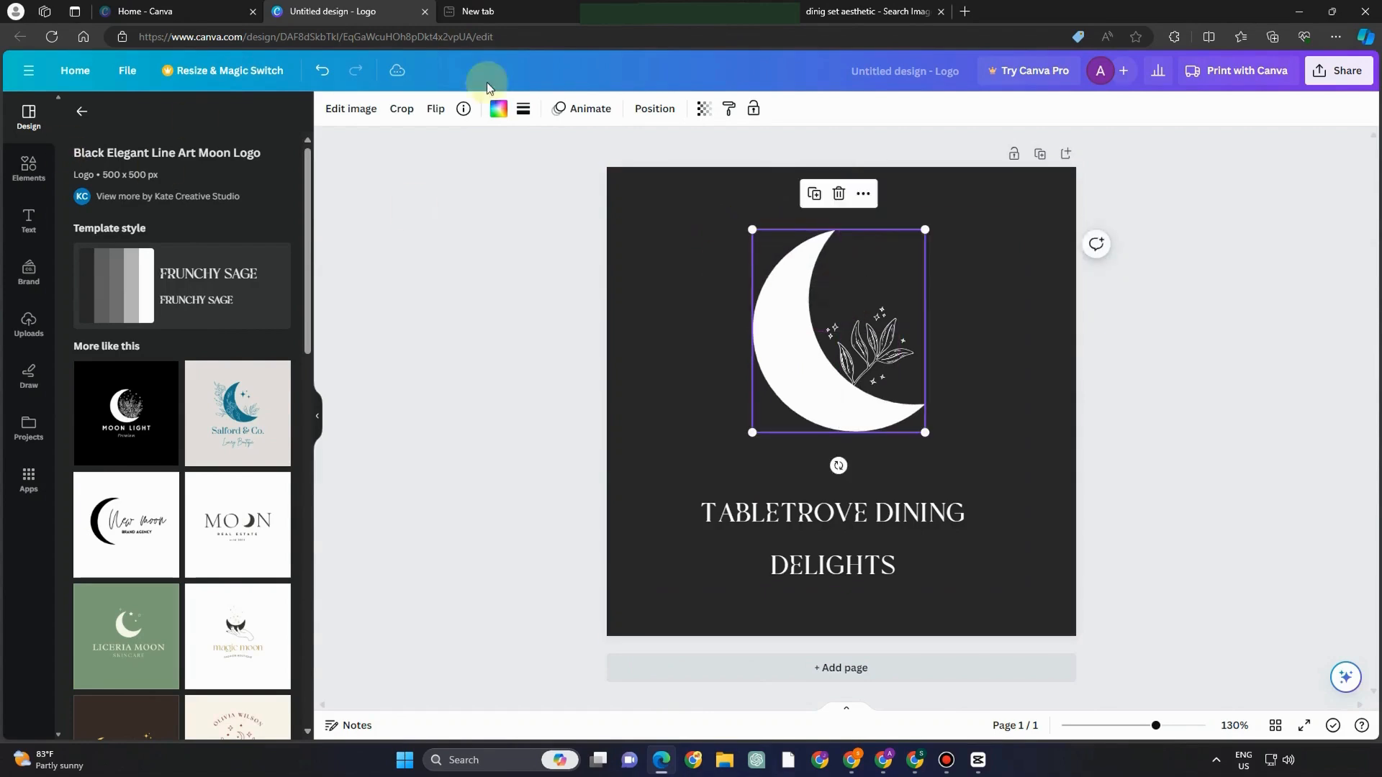
drag(921, 231, 955, 189)
drag(887, 270, 872, 291)
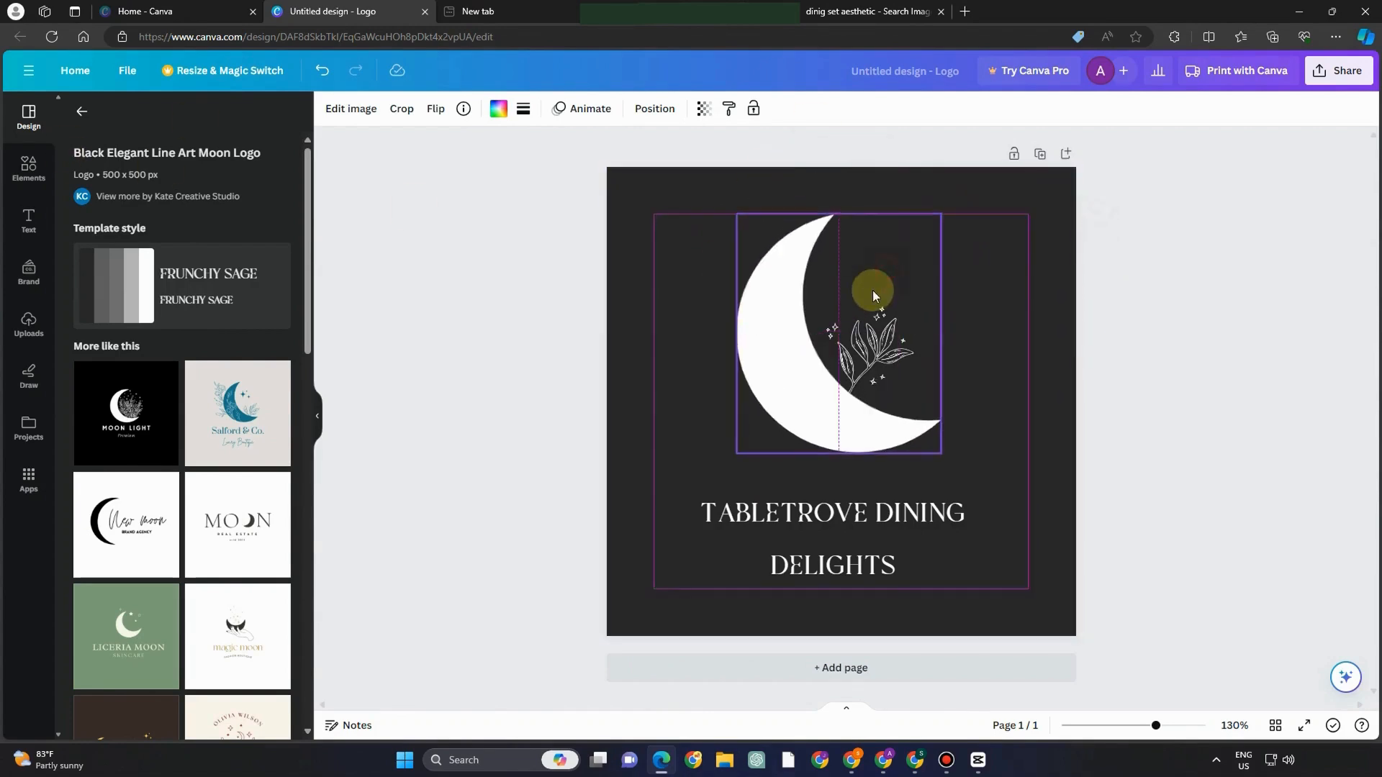
- Enlarge and shift the leaf graphic, then download the logo design
click(892, 321)
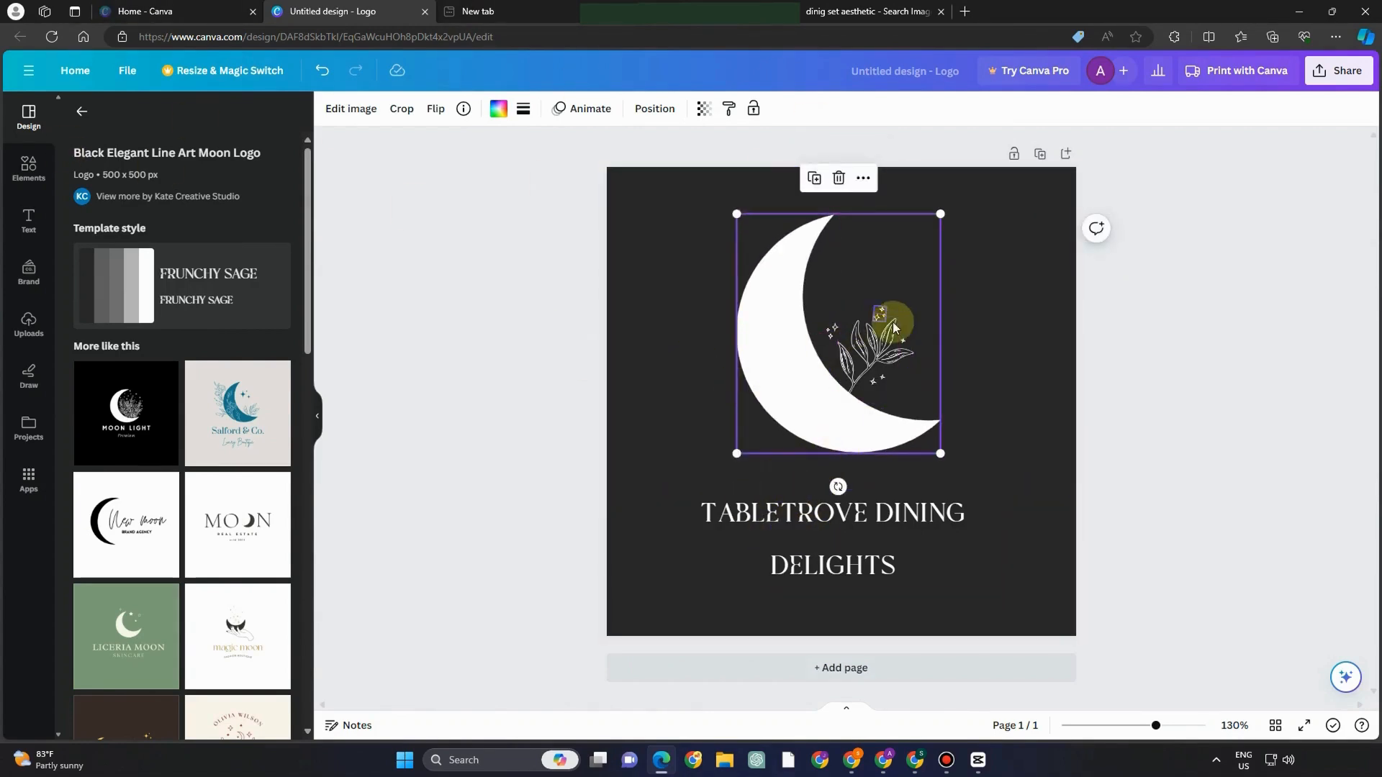
drag(848, 309, 869, 330)
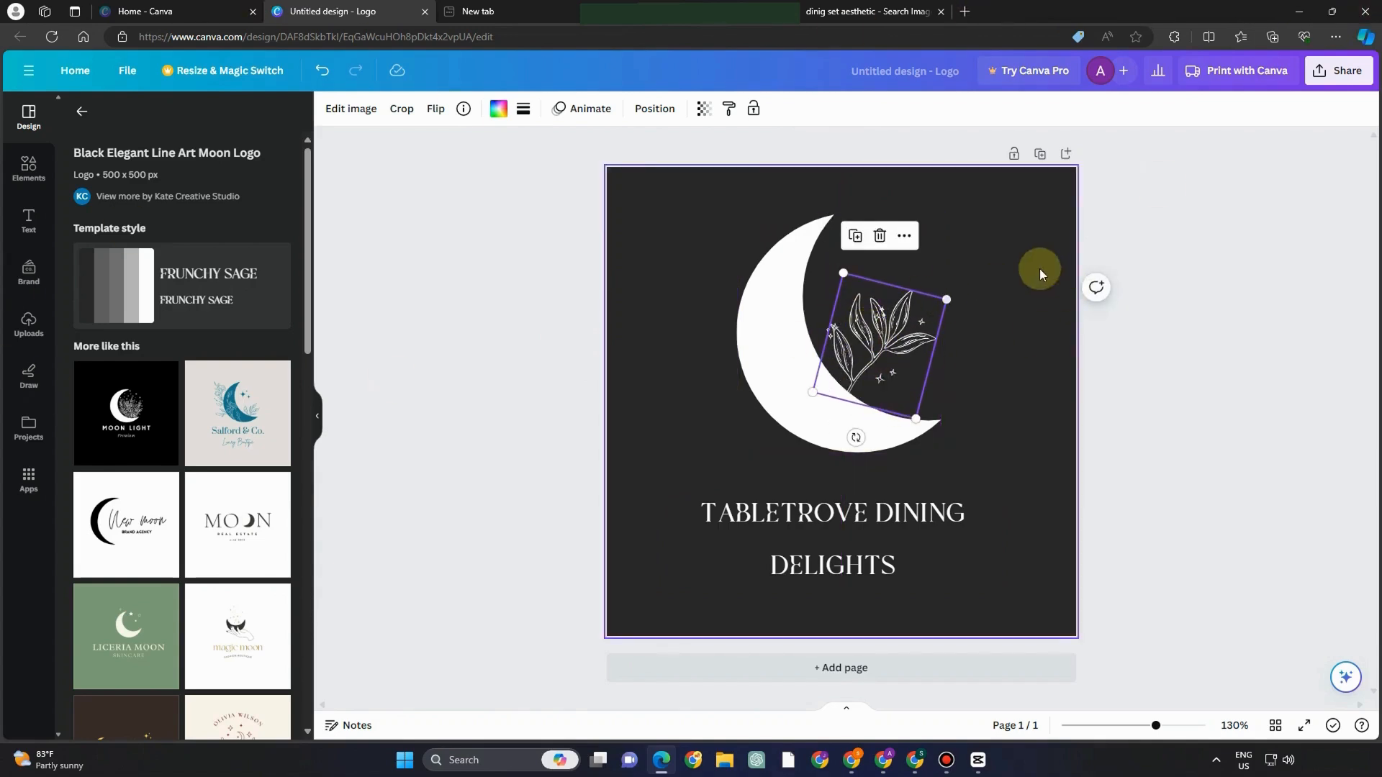
click(1345, 75)
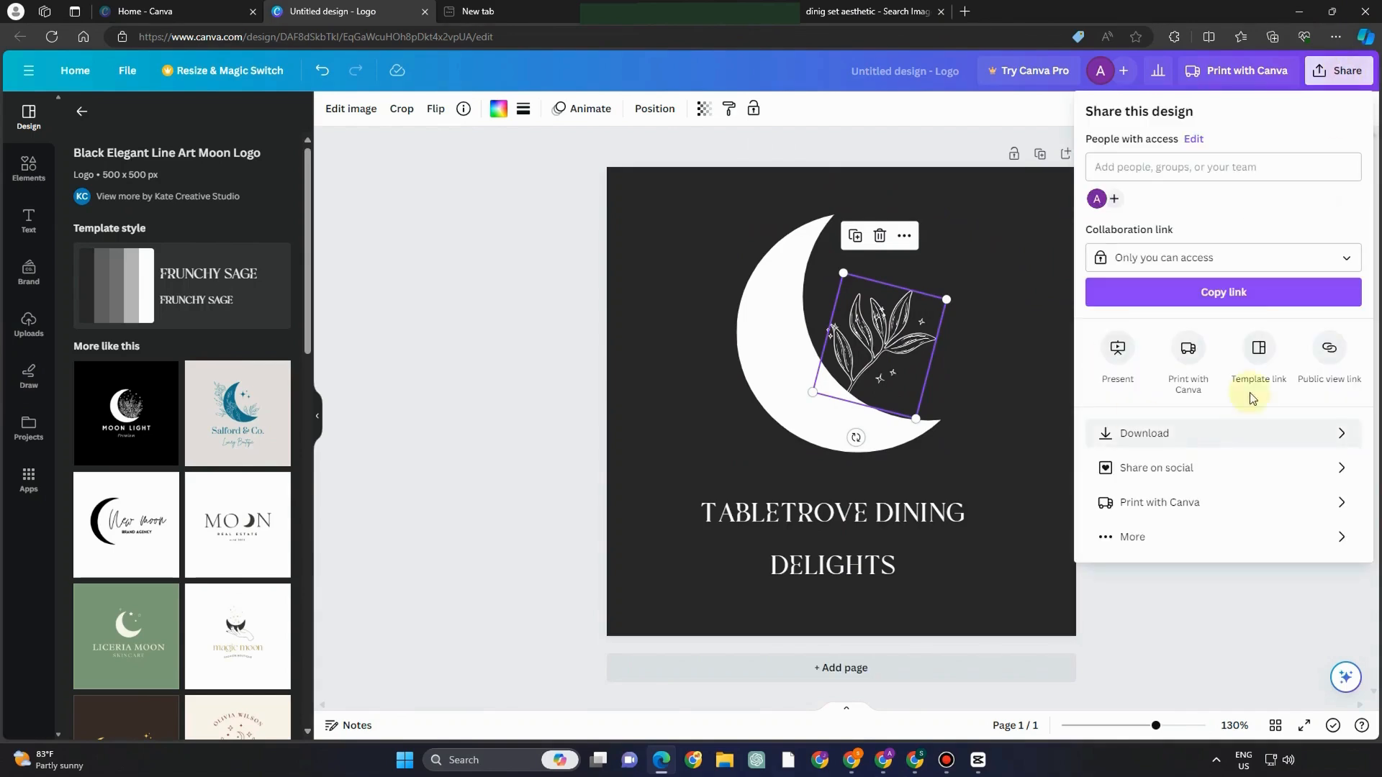
click(1160, 434)
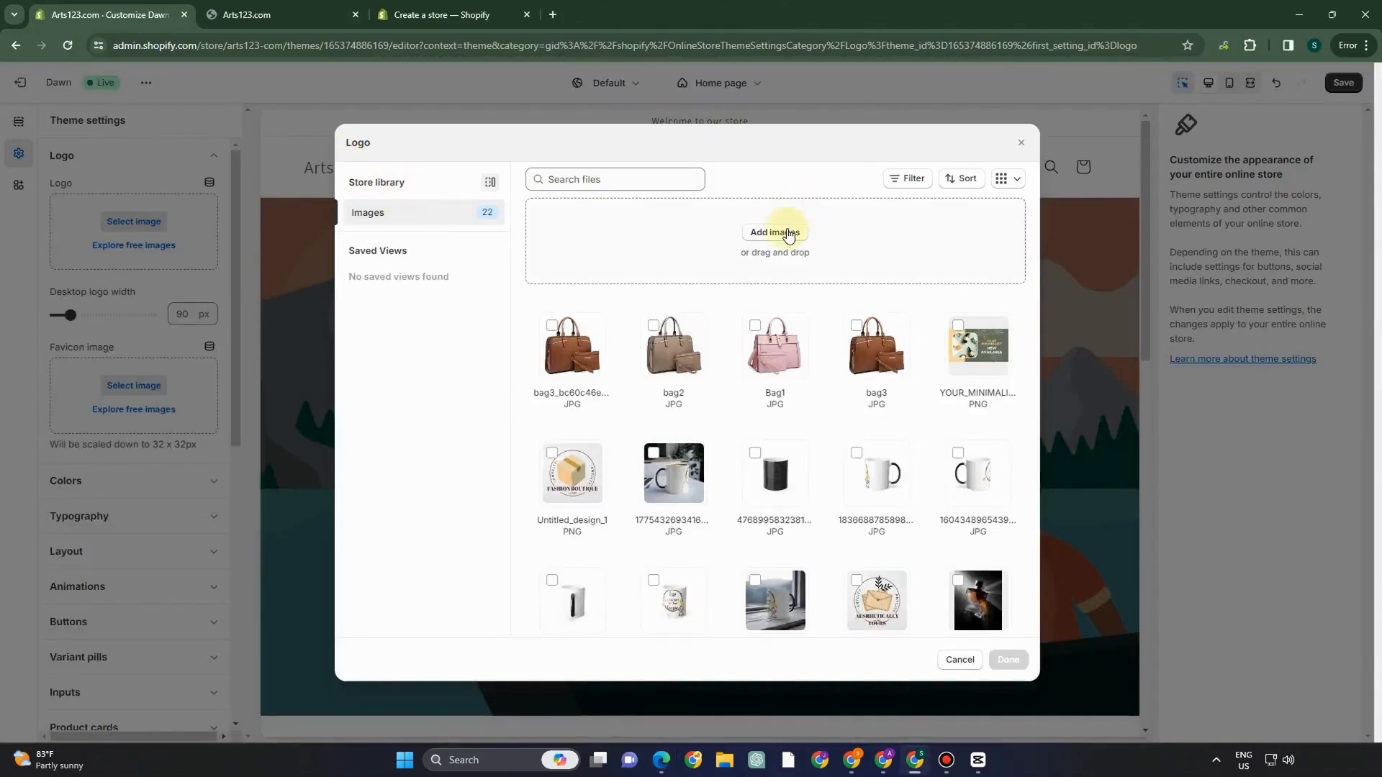
- Upload Untitled_design_3 as the header logo and save the theme
click(784, 237)
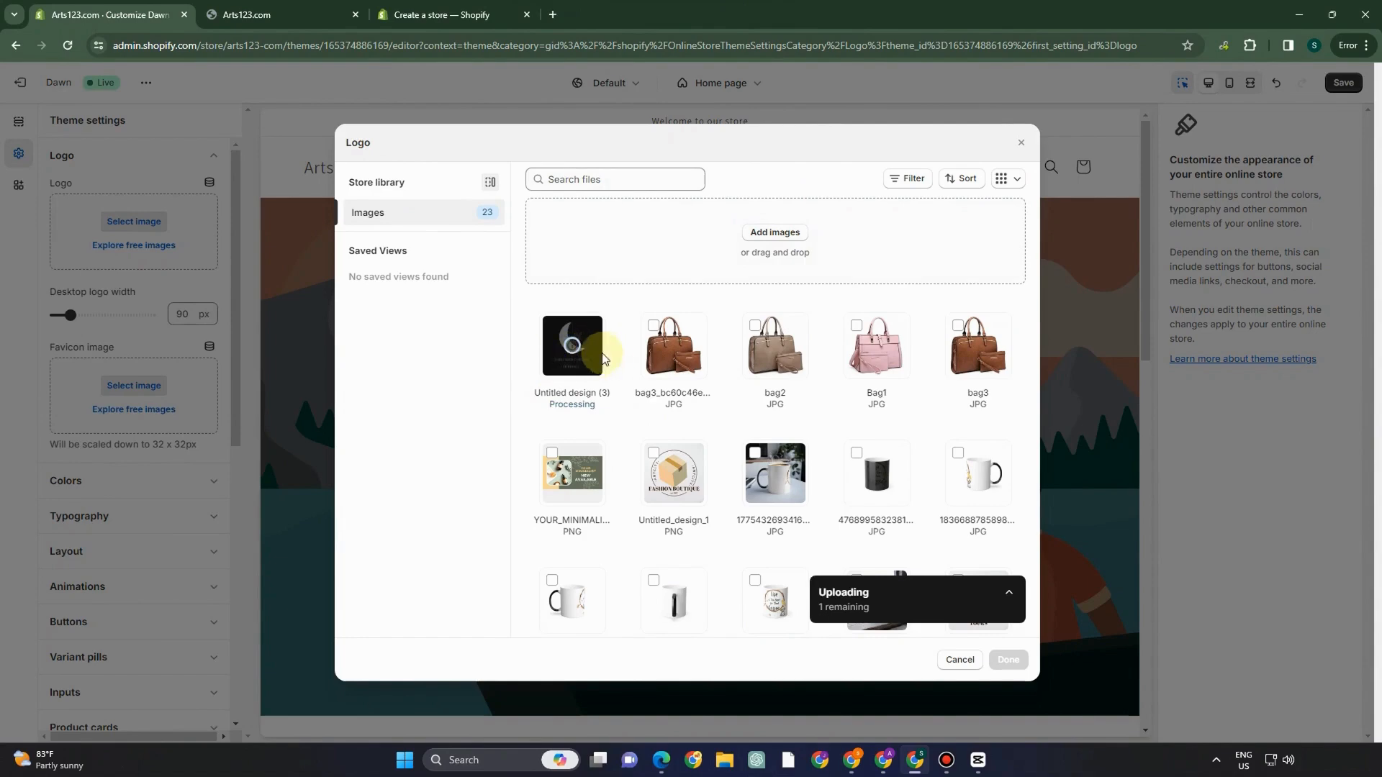
click(565, 356)
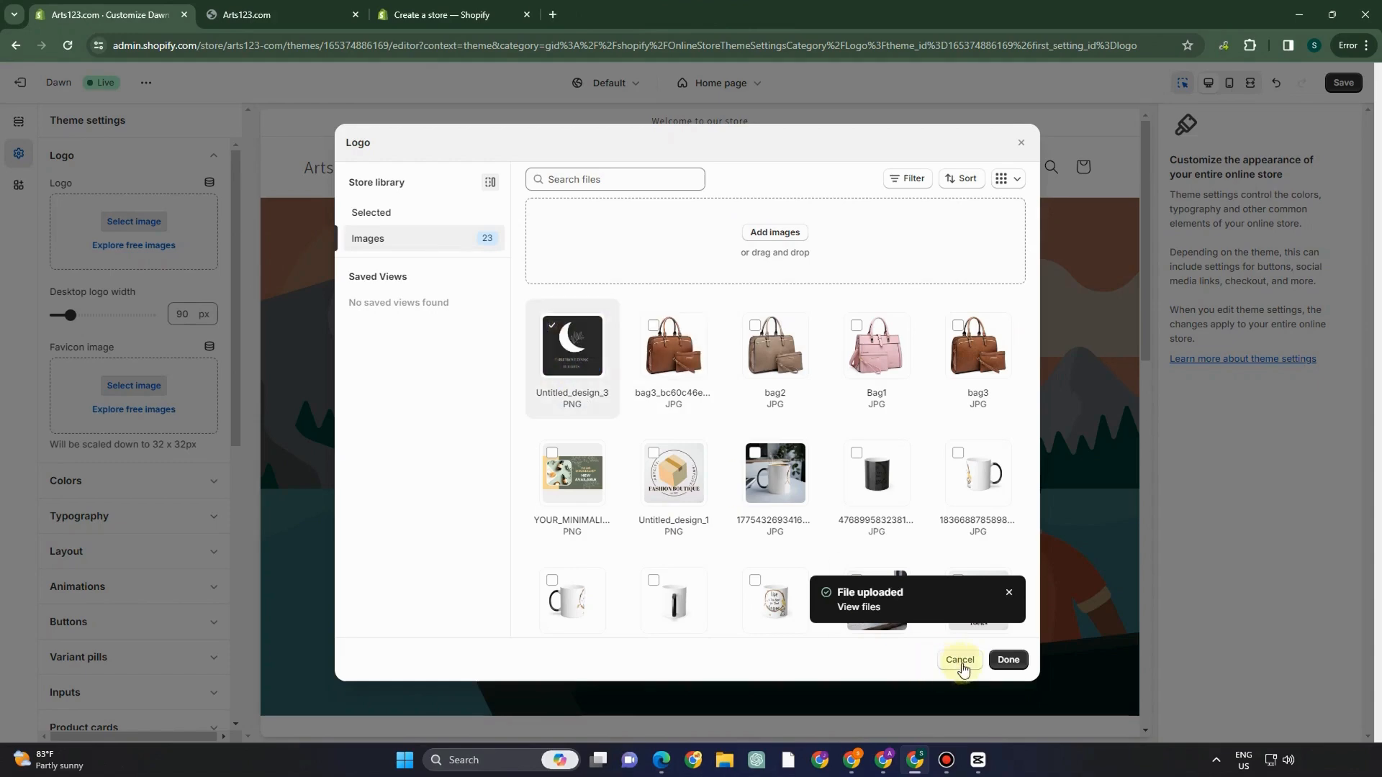
click(1004, 660)
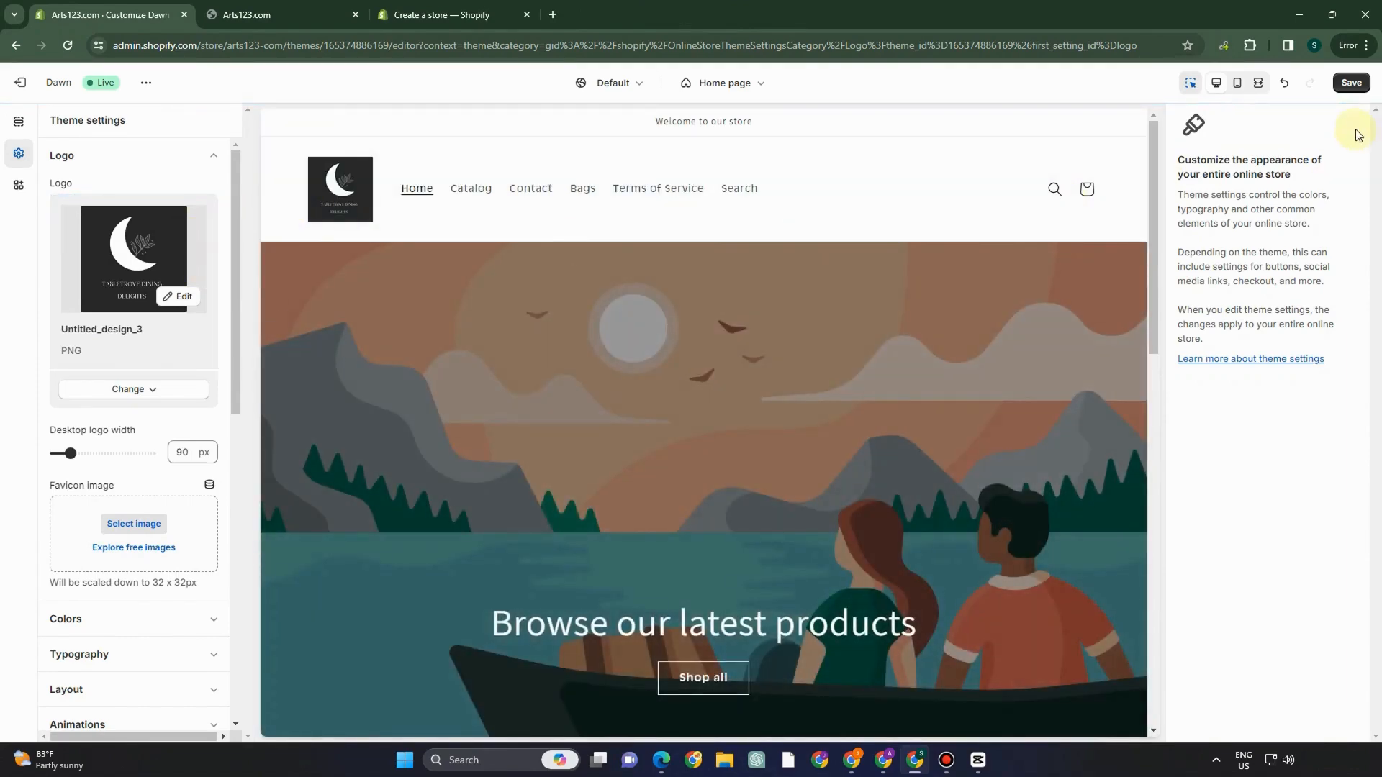
click(1352, 85)
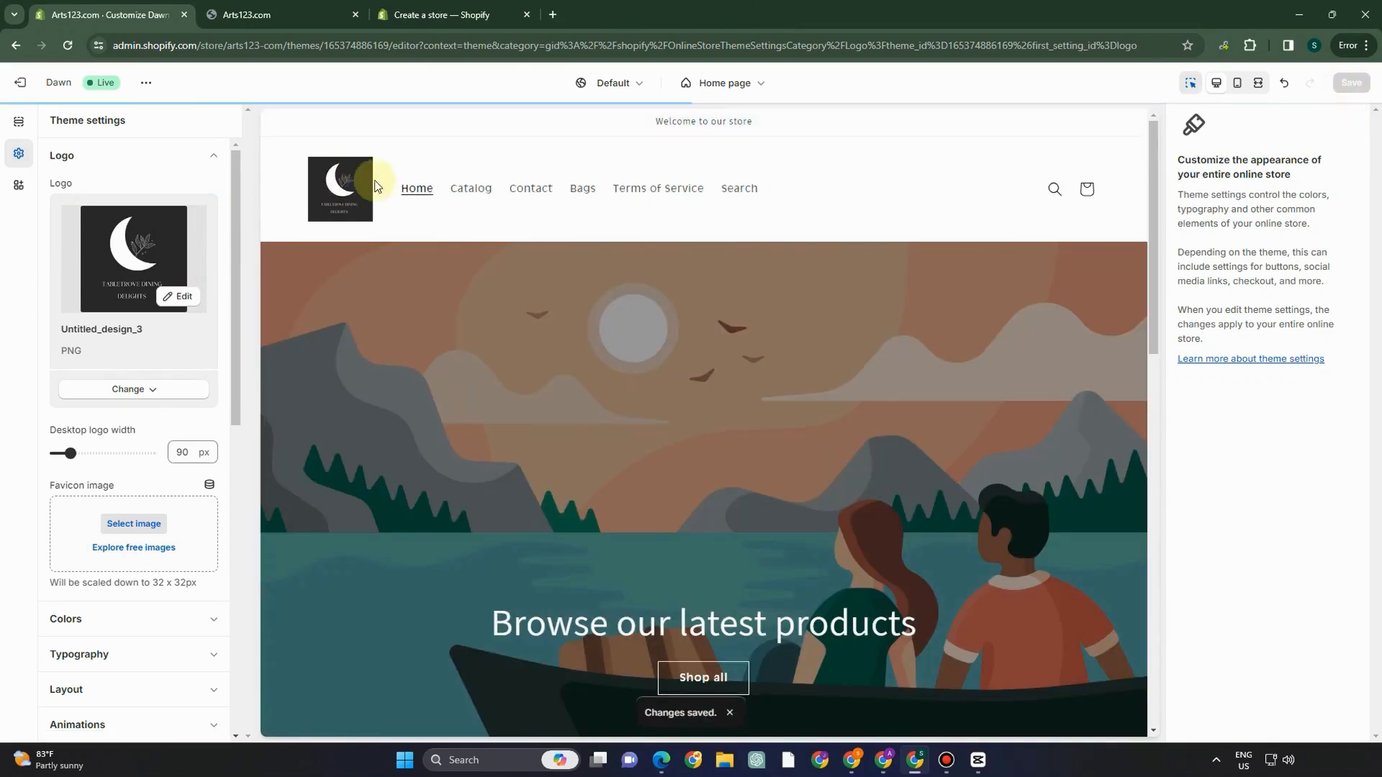
click(674, 202)
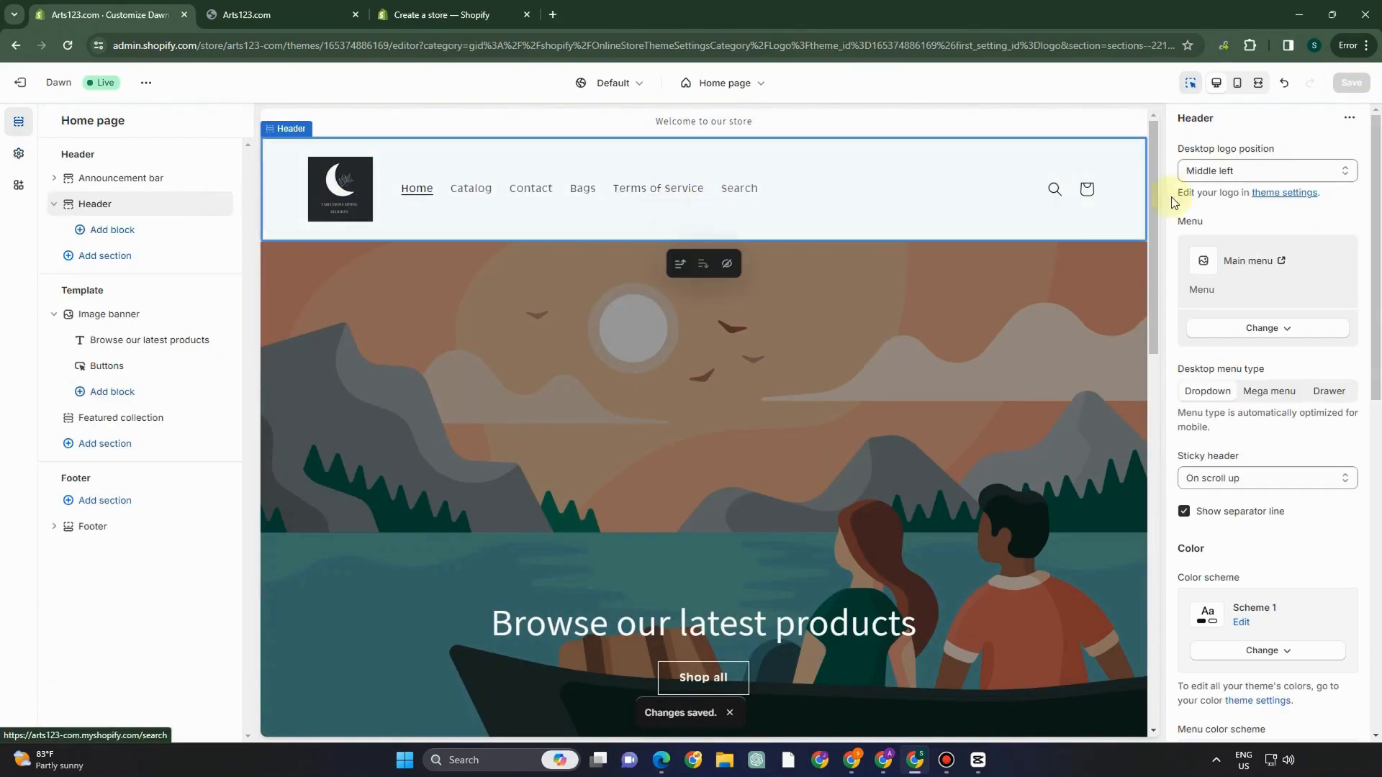
- Keep the desktop logo position at Middle left and open the Image banner section
click(1260, 174)
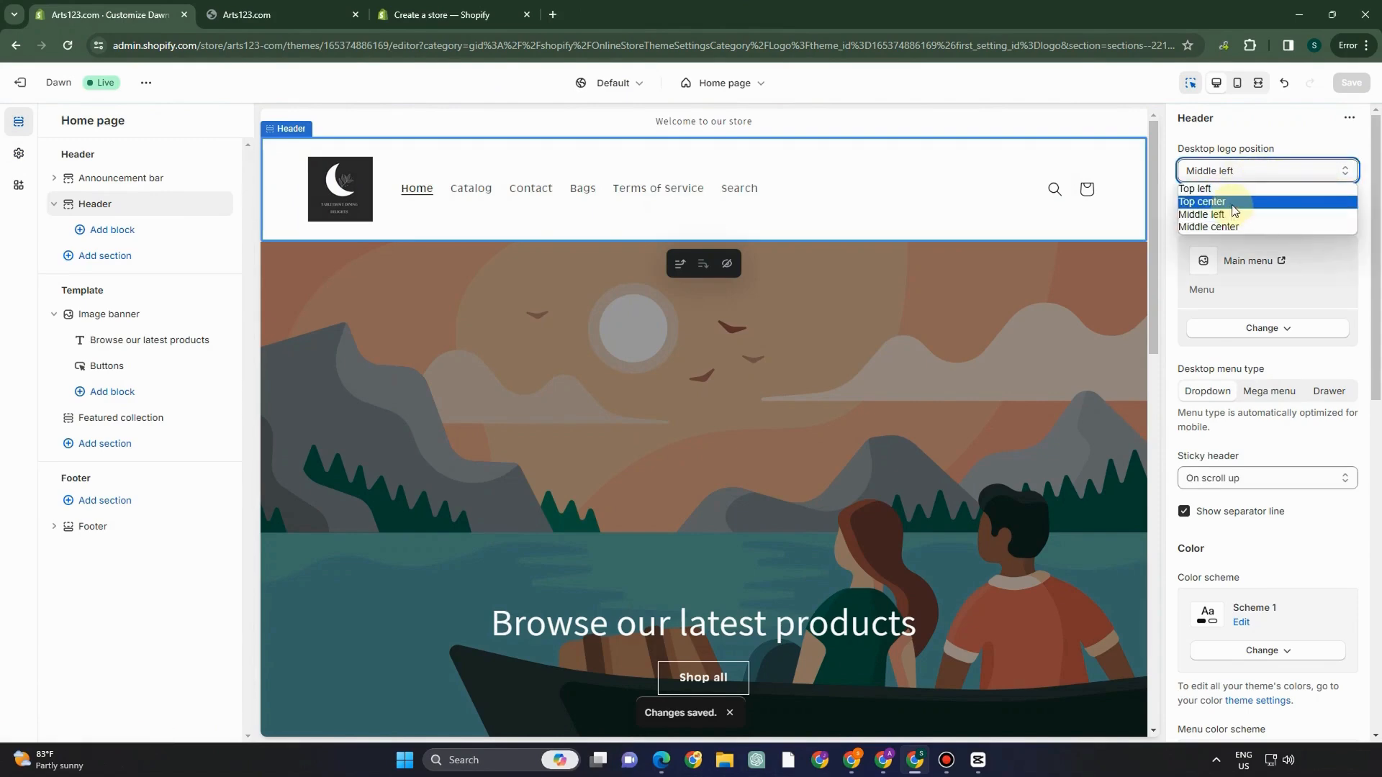
click(1232, 210)
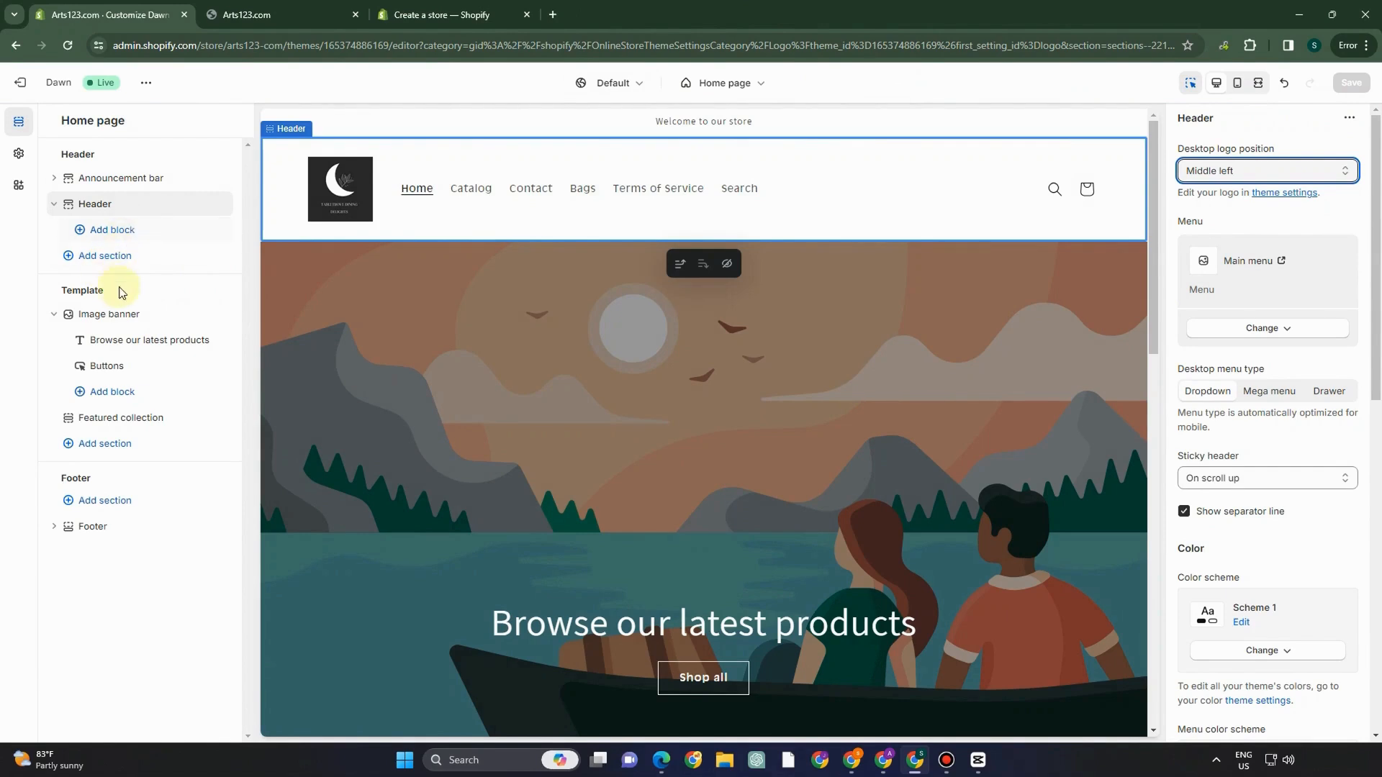
click(98, 306)
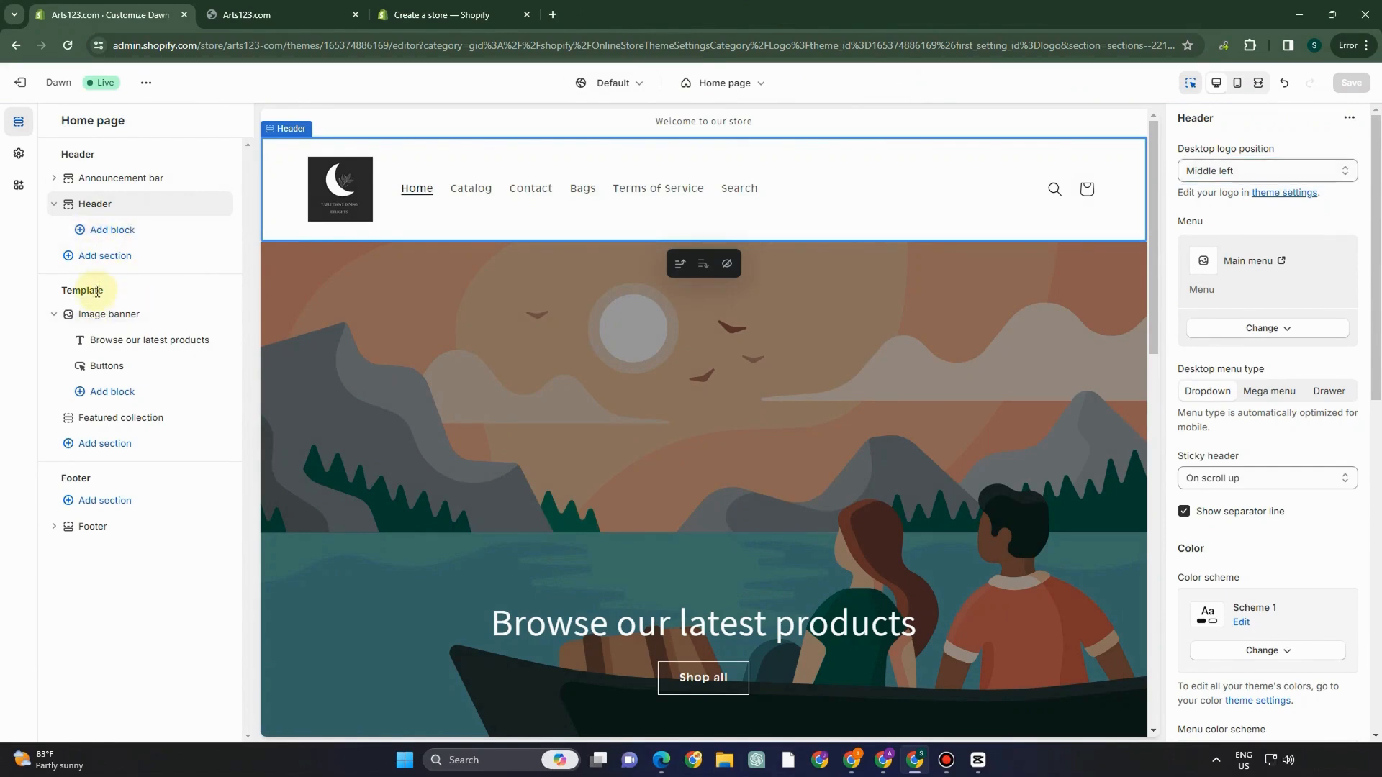
click(105, 312)
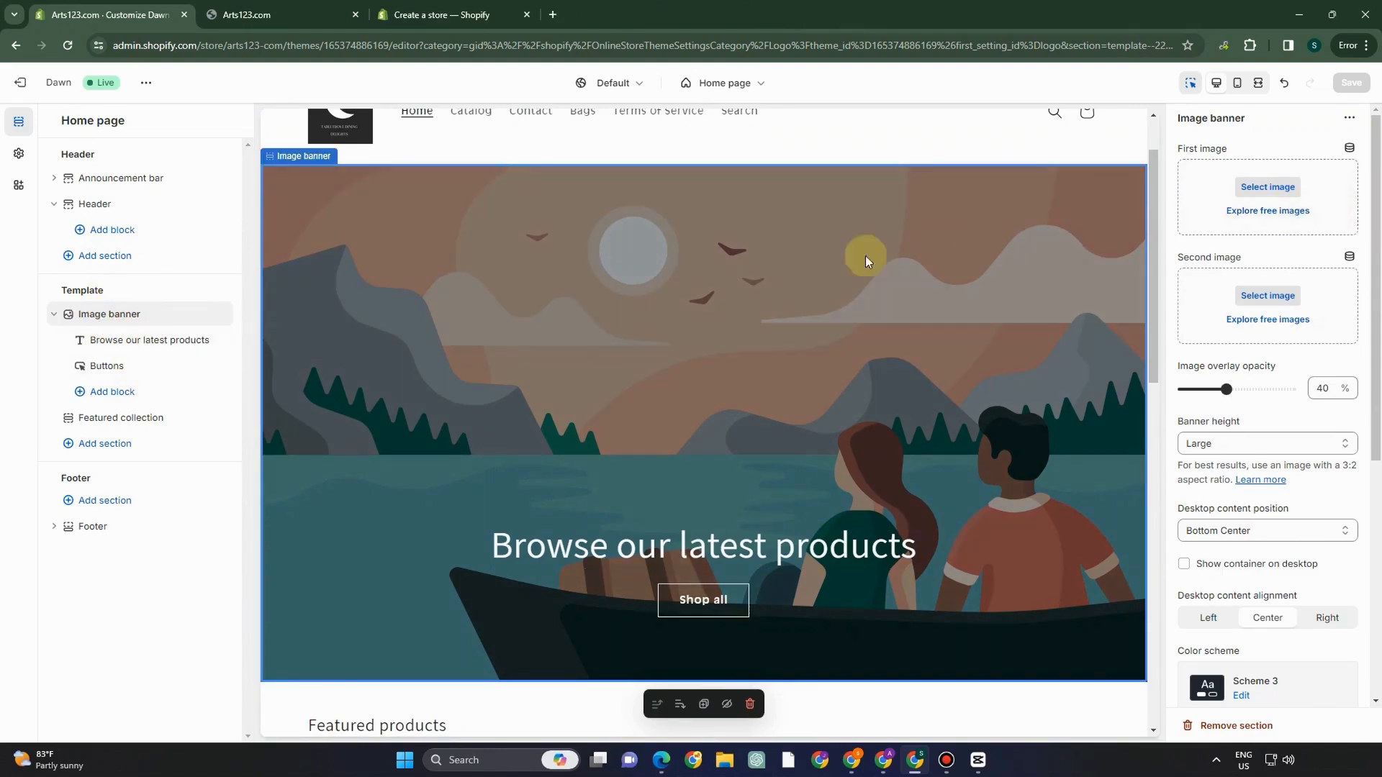
- Browse the Image banner's block options without adding any, then open the first-image picker
click(113, 393)
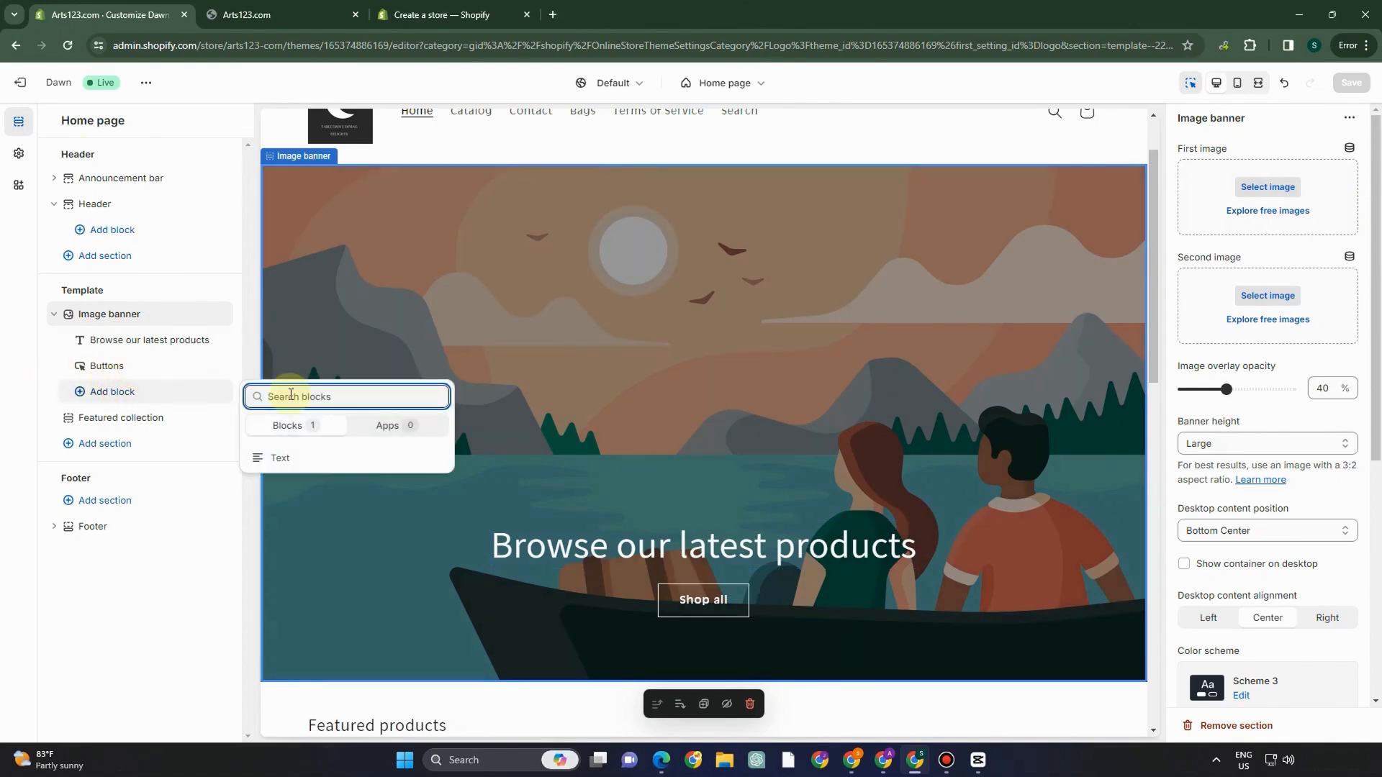
text(S)
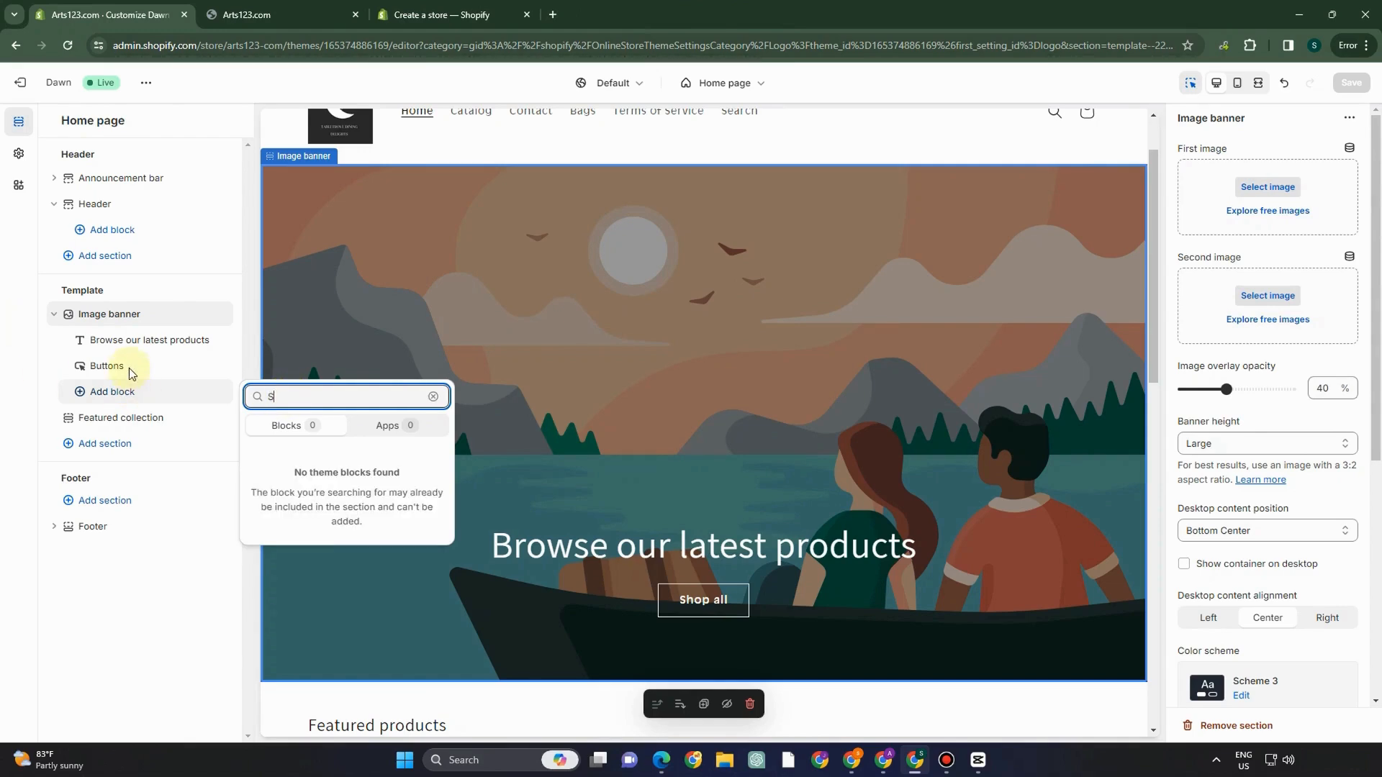
click(125, 340)
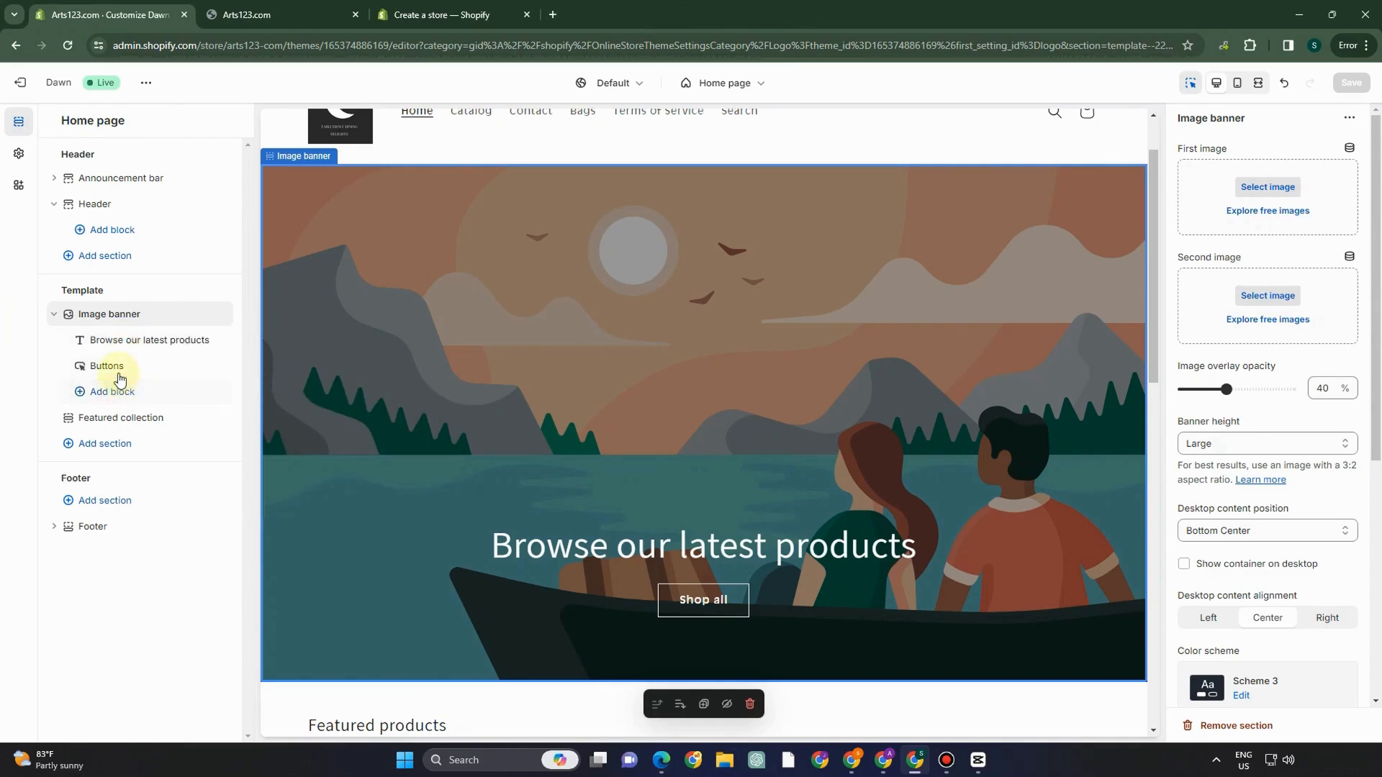
click(153, 325)
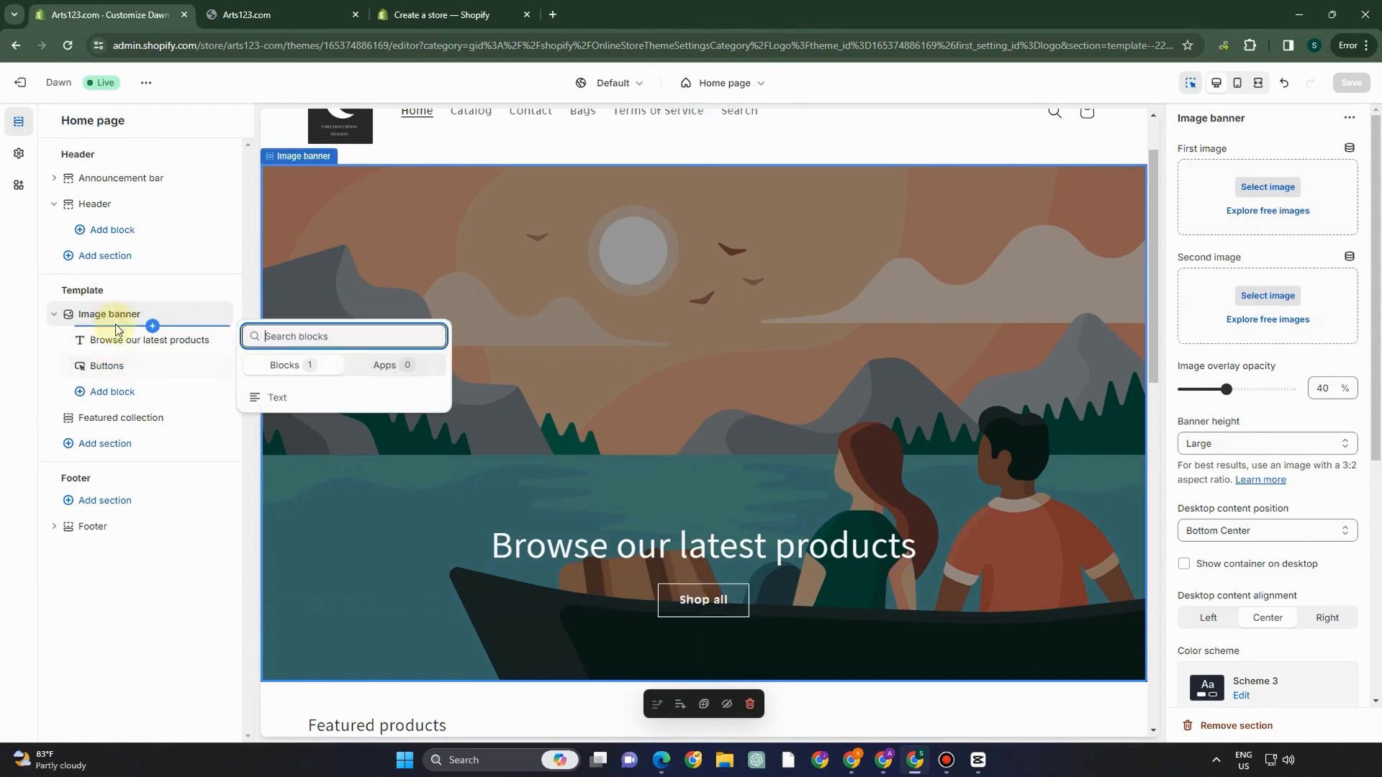
click(218, 498)
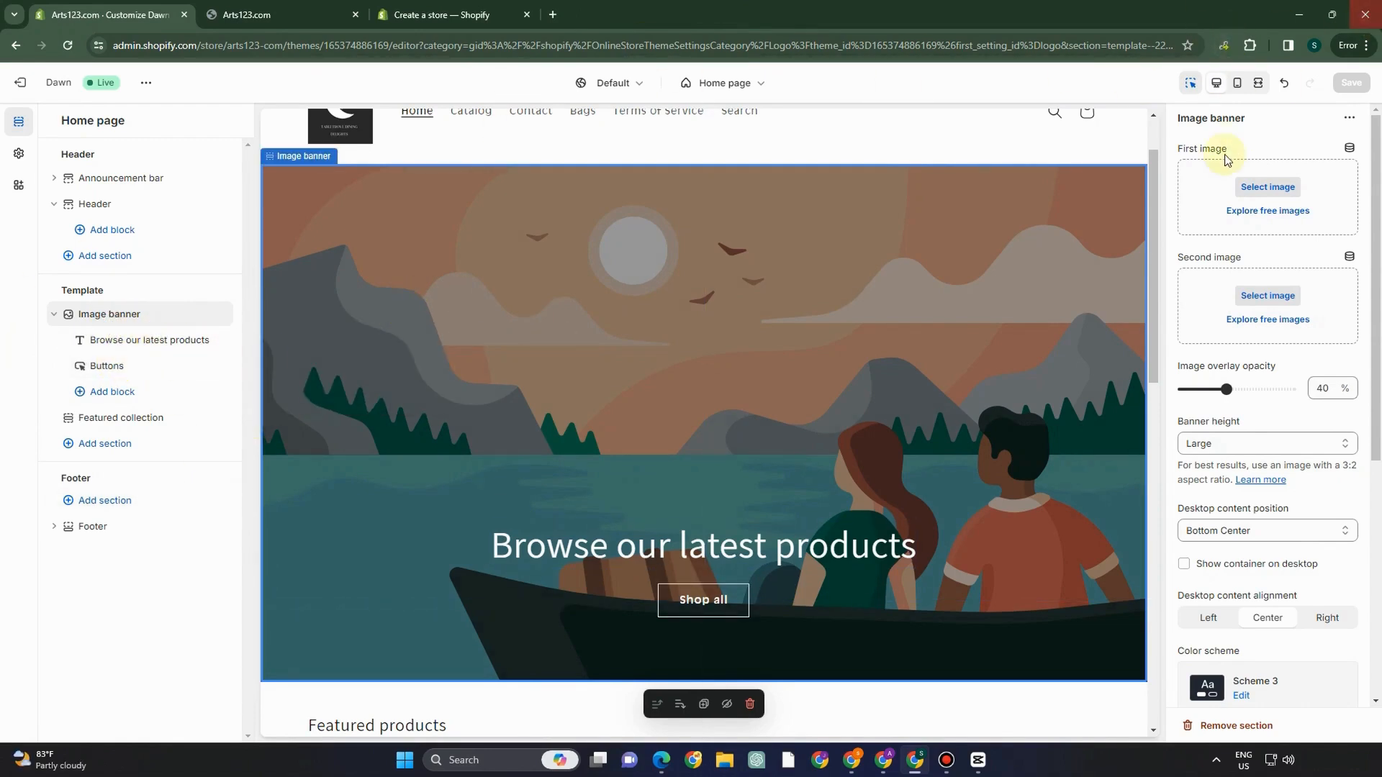
click(1267, 187)
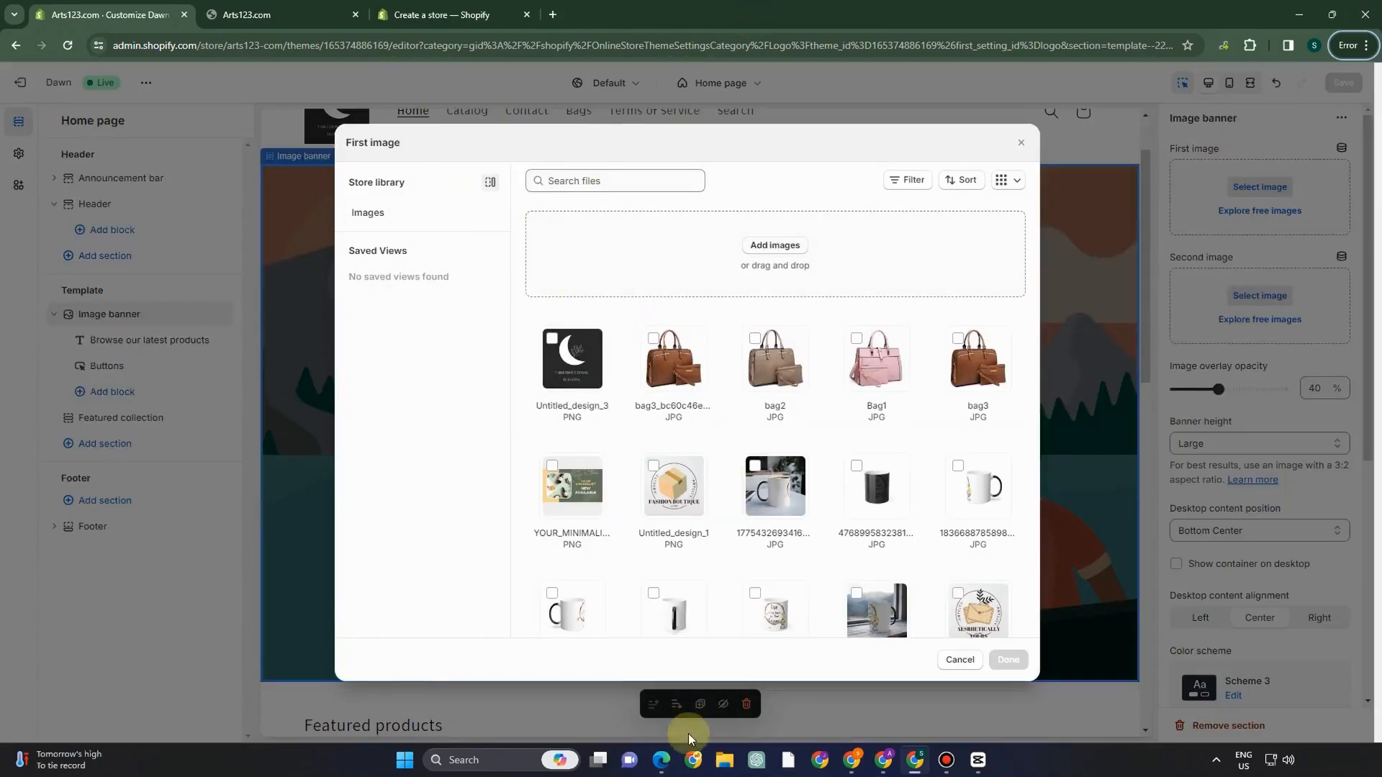
- Apply the Lodgings template to the Canva slide and retitle it 'TableTrove Dining Delights'
click(661, 760)
click(119, 327)
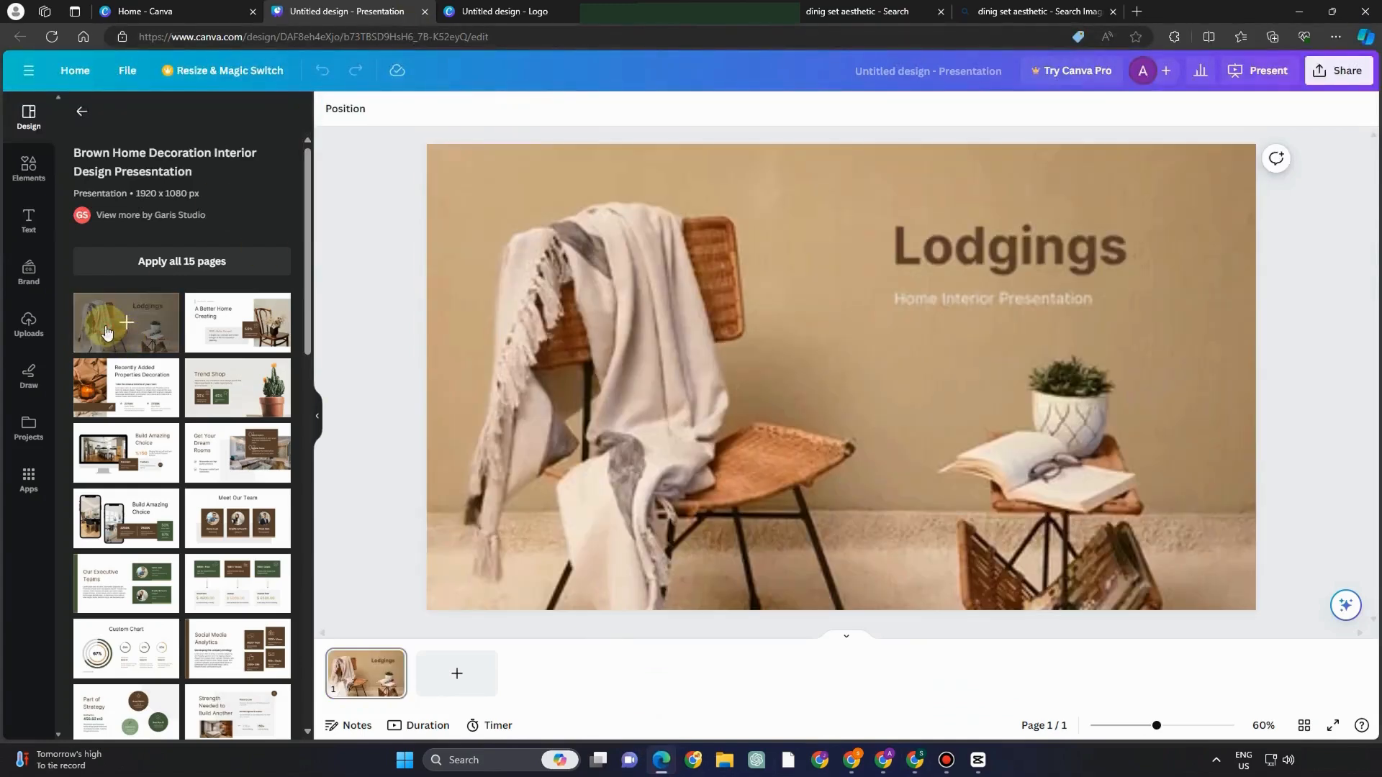
click(667, 306)
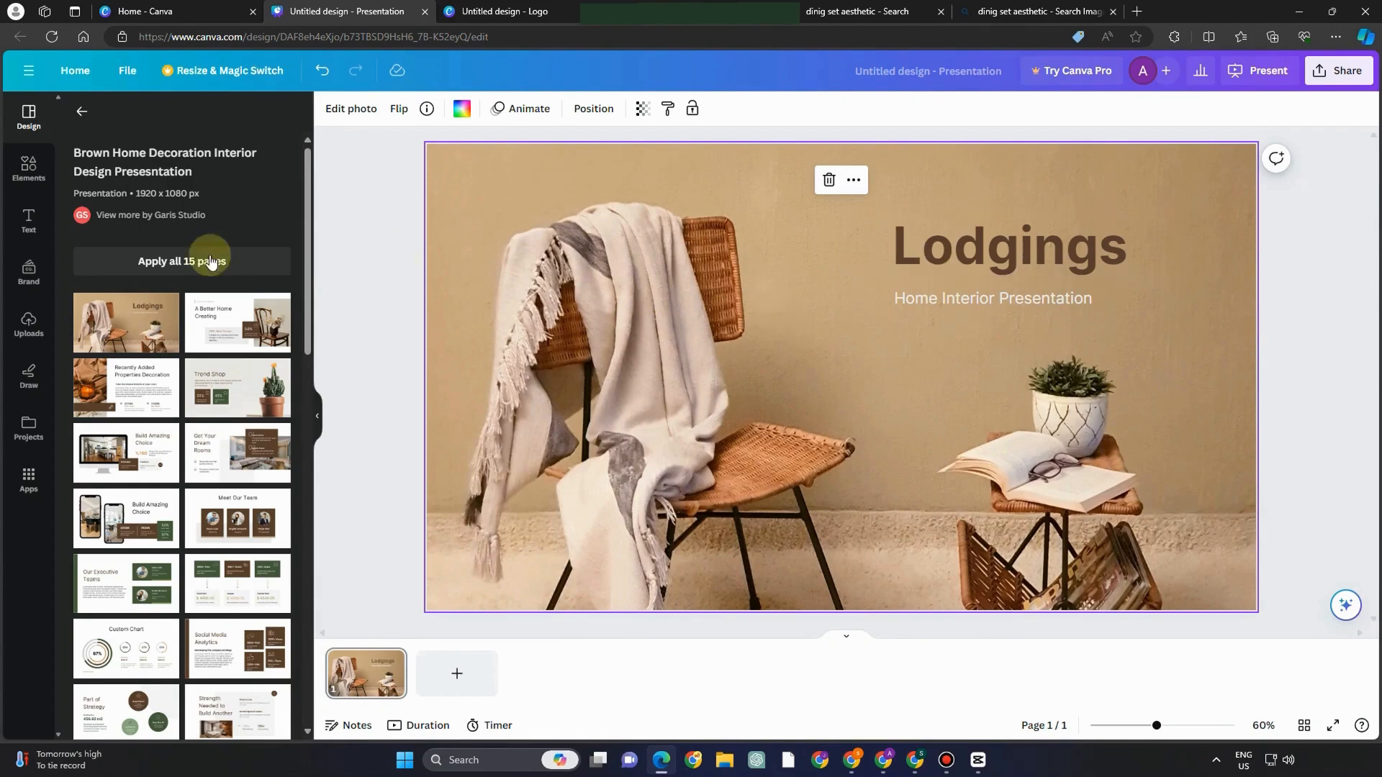
click(965, 243)
double_click(983, 246)
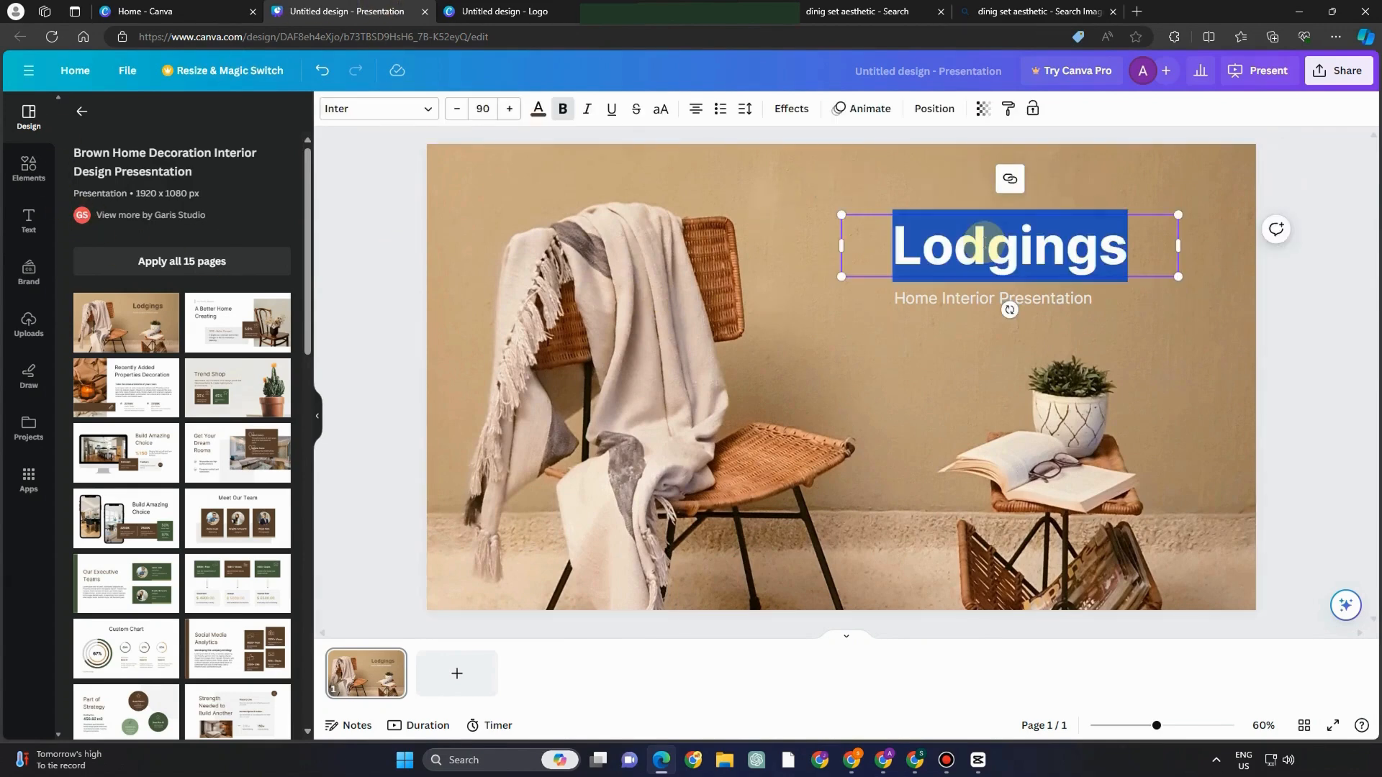
text(TableTrove Dining Delights)
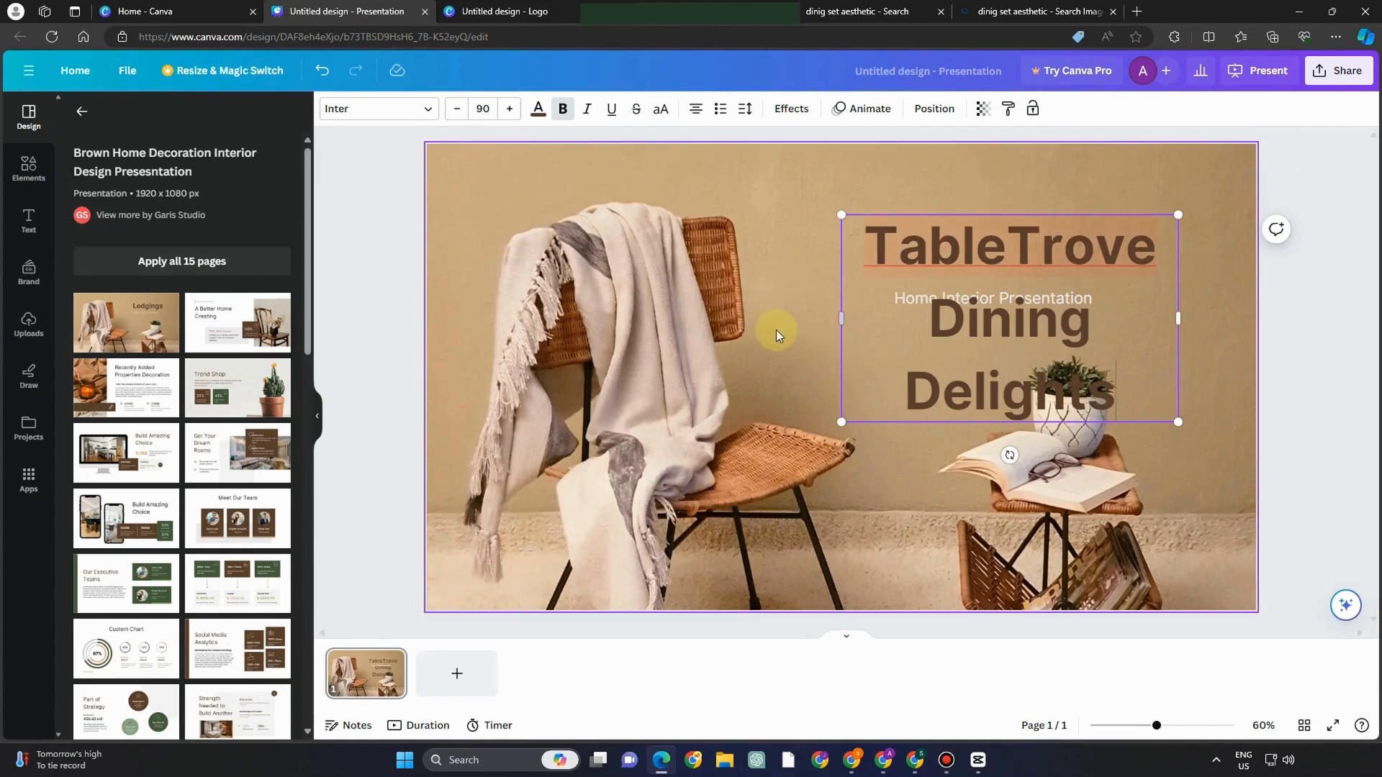
click(764, 326)
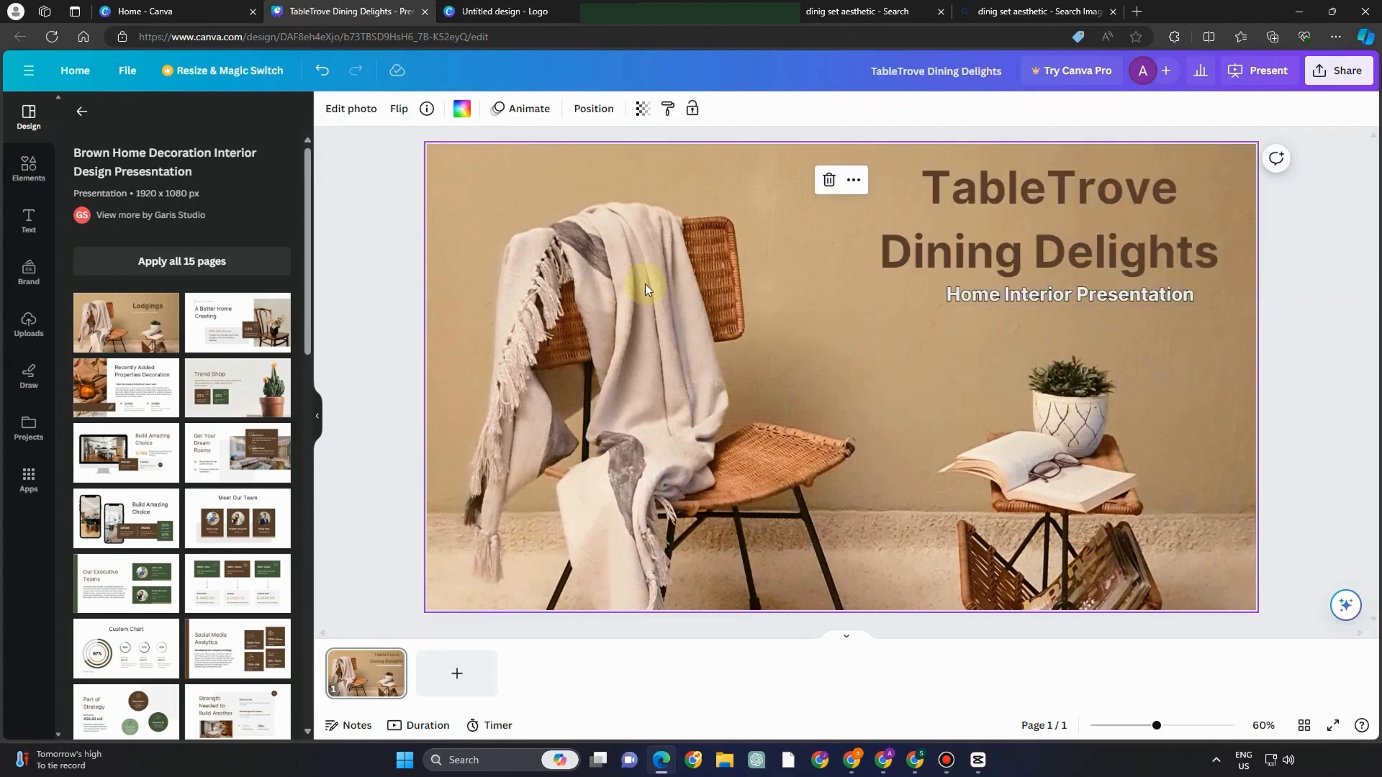
- Download the Canva design as a PNG image, then return to Shopify
click(1337, 71)
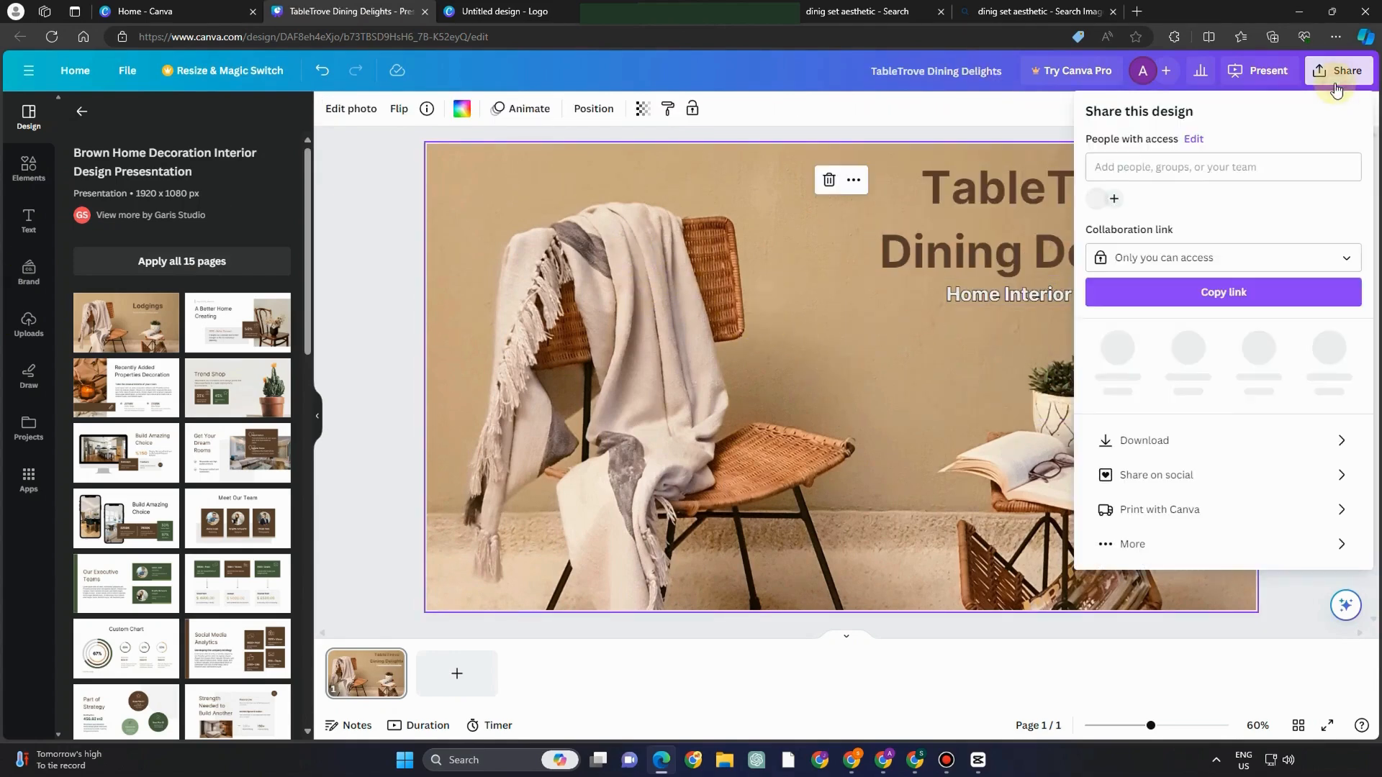
click(1178, 425)
click(1180, 282)
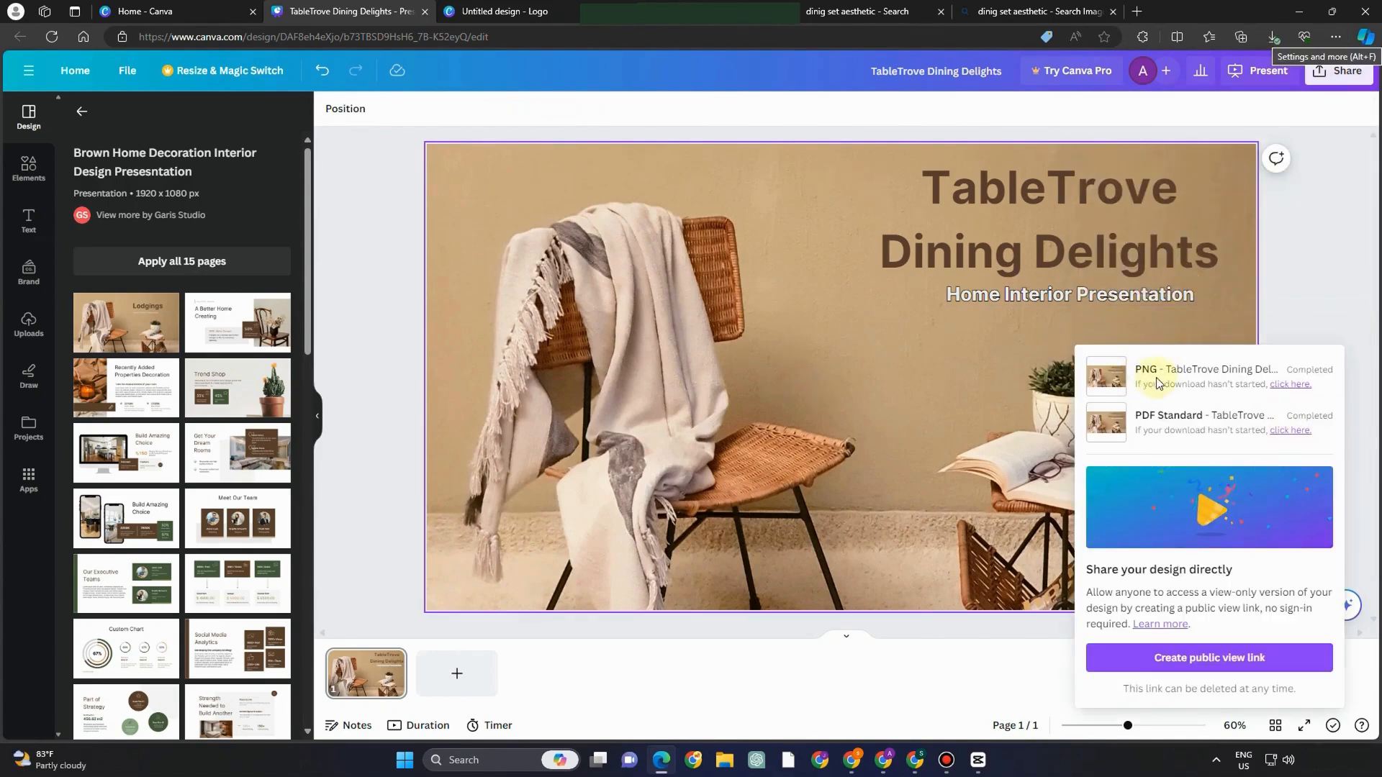
click(915, 760)
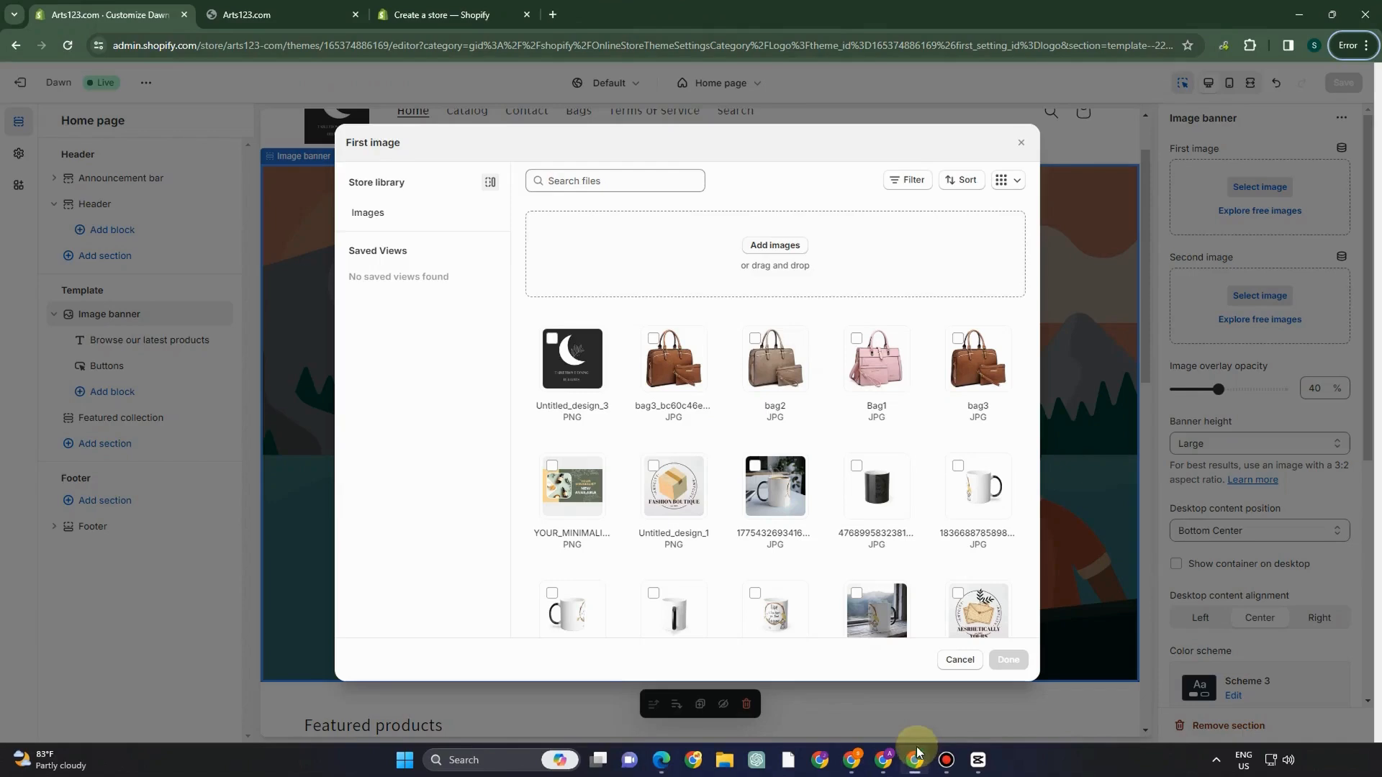
- Upload the TableTrove Dining Delights PNG as the Image banner's first image
click(767, 247)
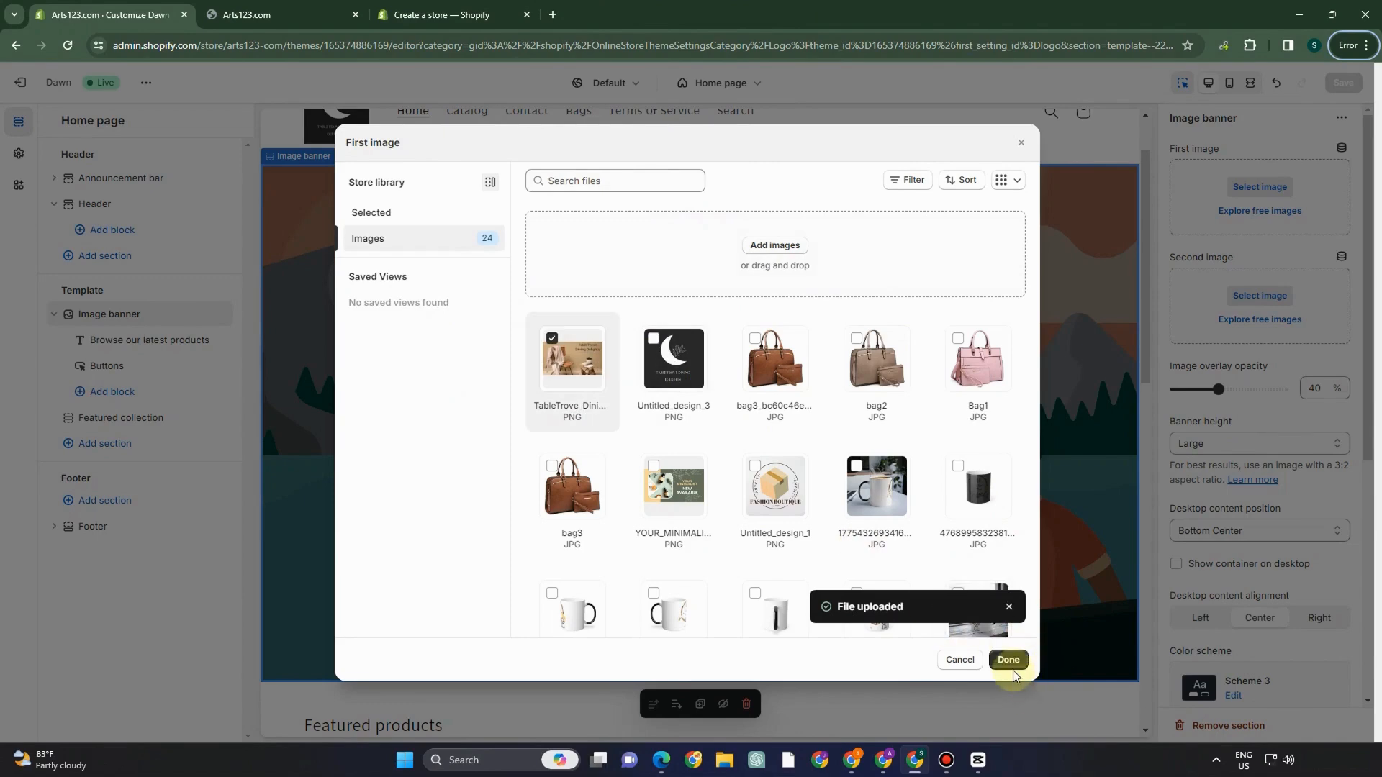
click(1013, 670)
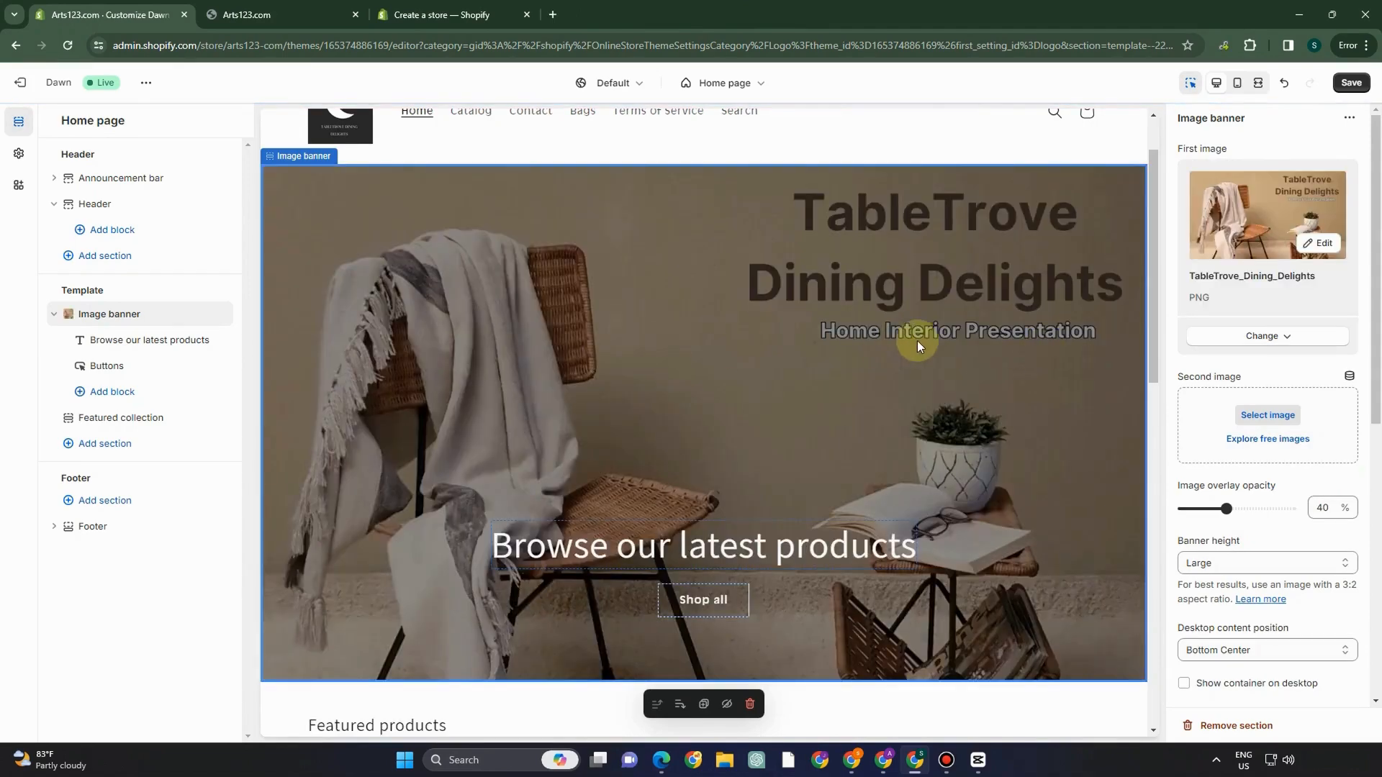
click(588, 547)
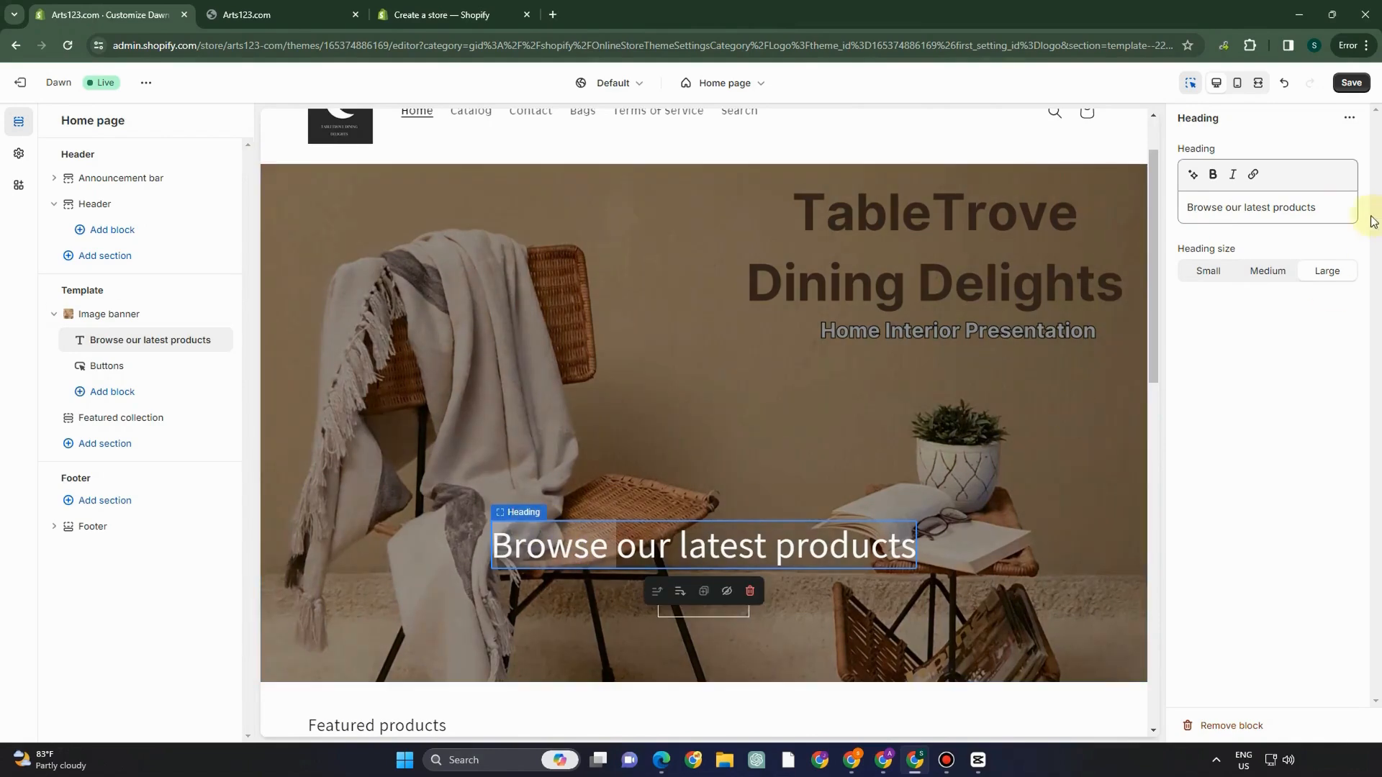
- Add a bold Text block reading 'TableTrove Dining Delights offers a captivating array of dining tables…'
click(115, 392)
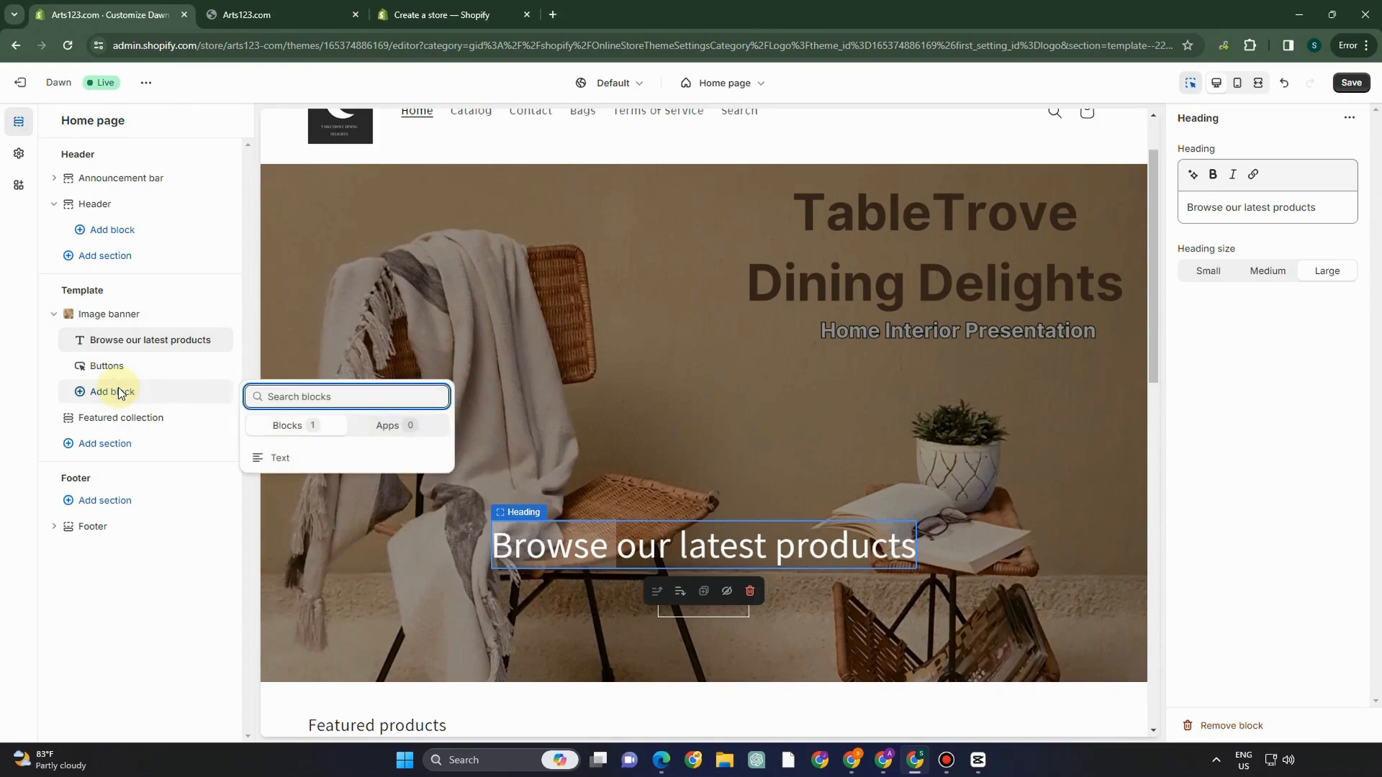
click(272, 455)
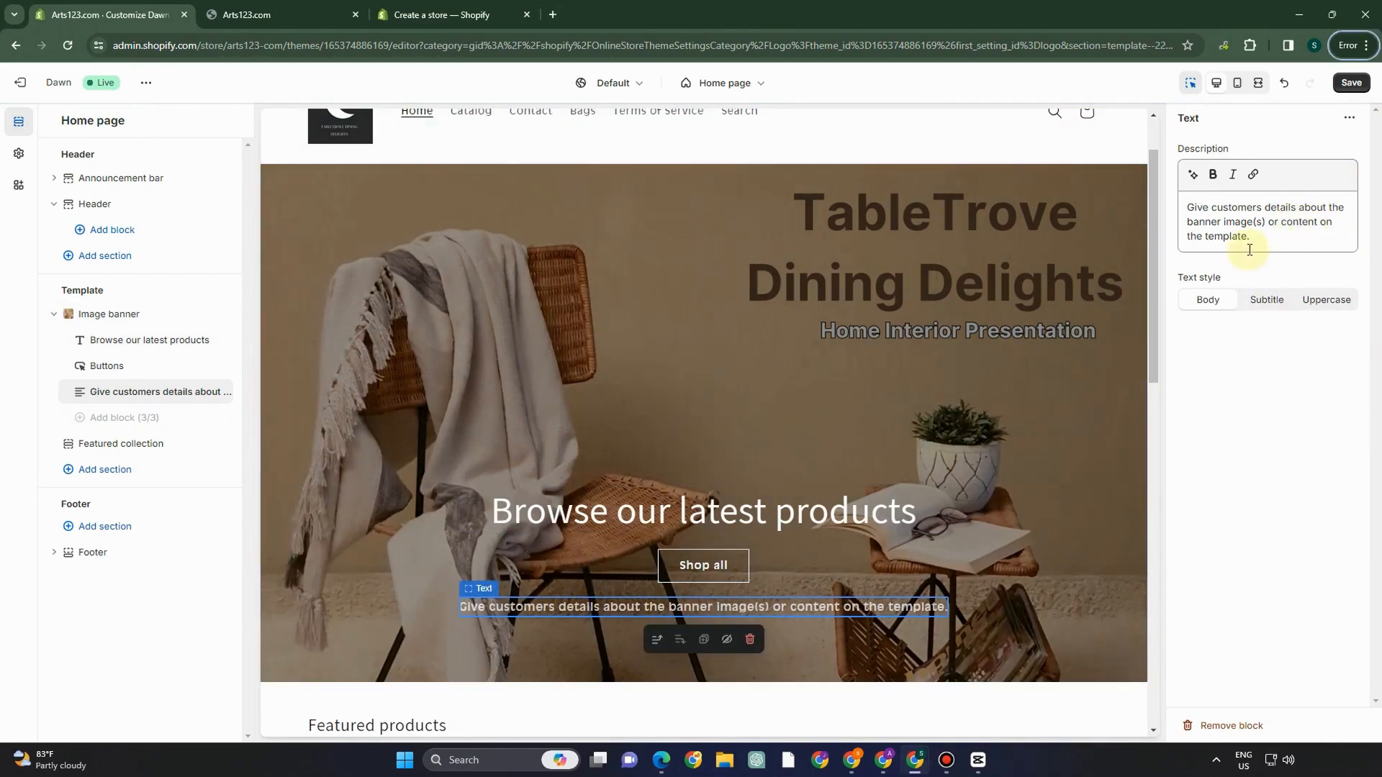
drag(1253, 239, 1139, 206)
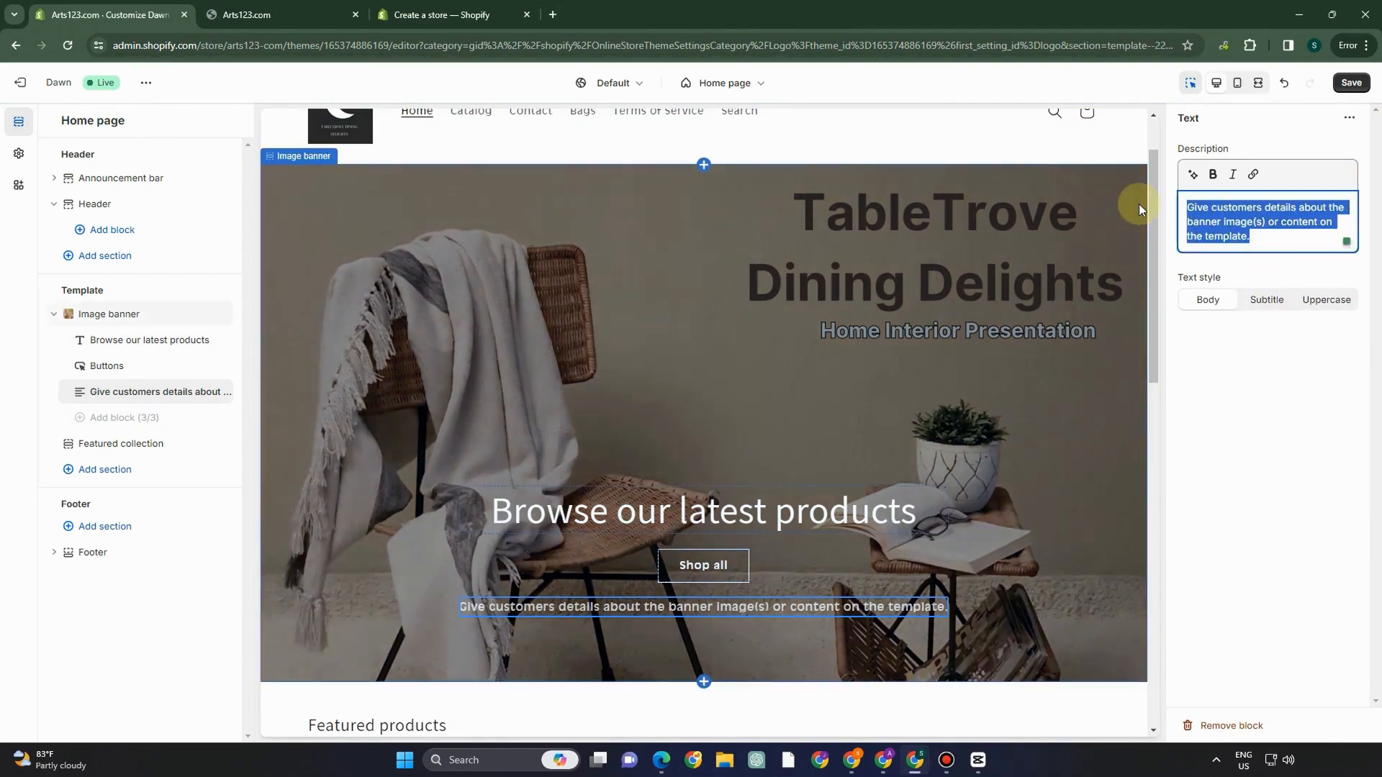
text("TableTrove Dining Delights offers a captivating array of dining tables that redefine elegance and functionality.)
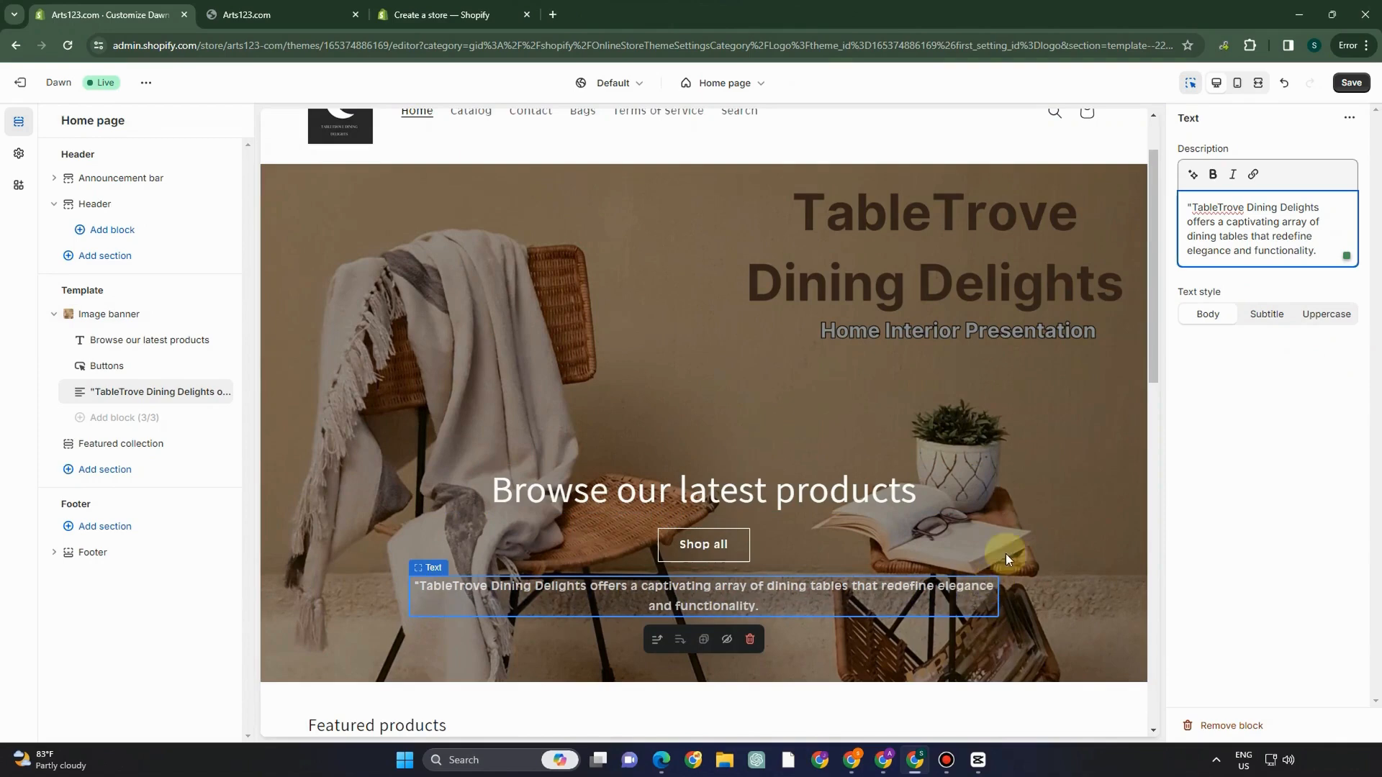
click(1213, 174)
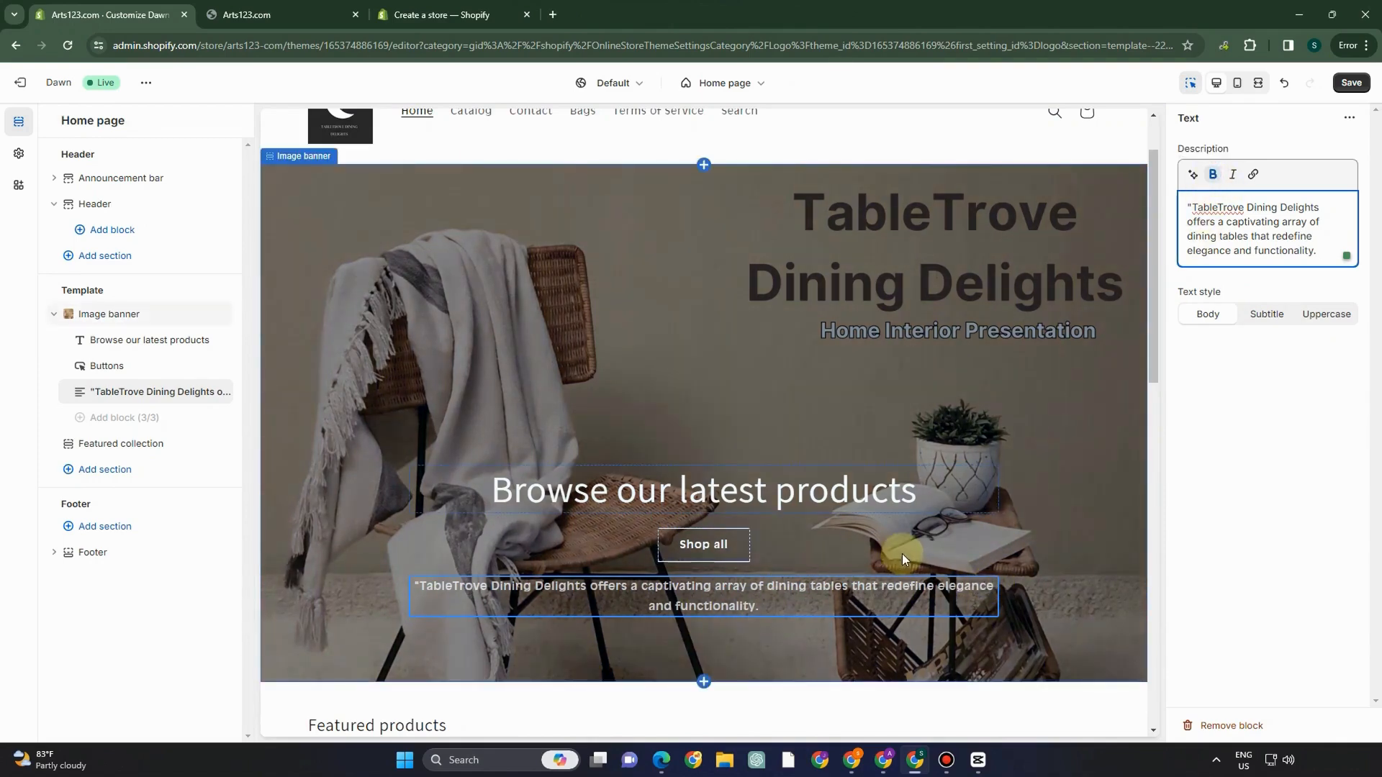
click(481, 597)
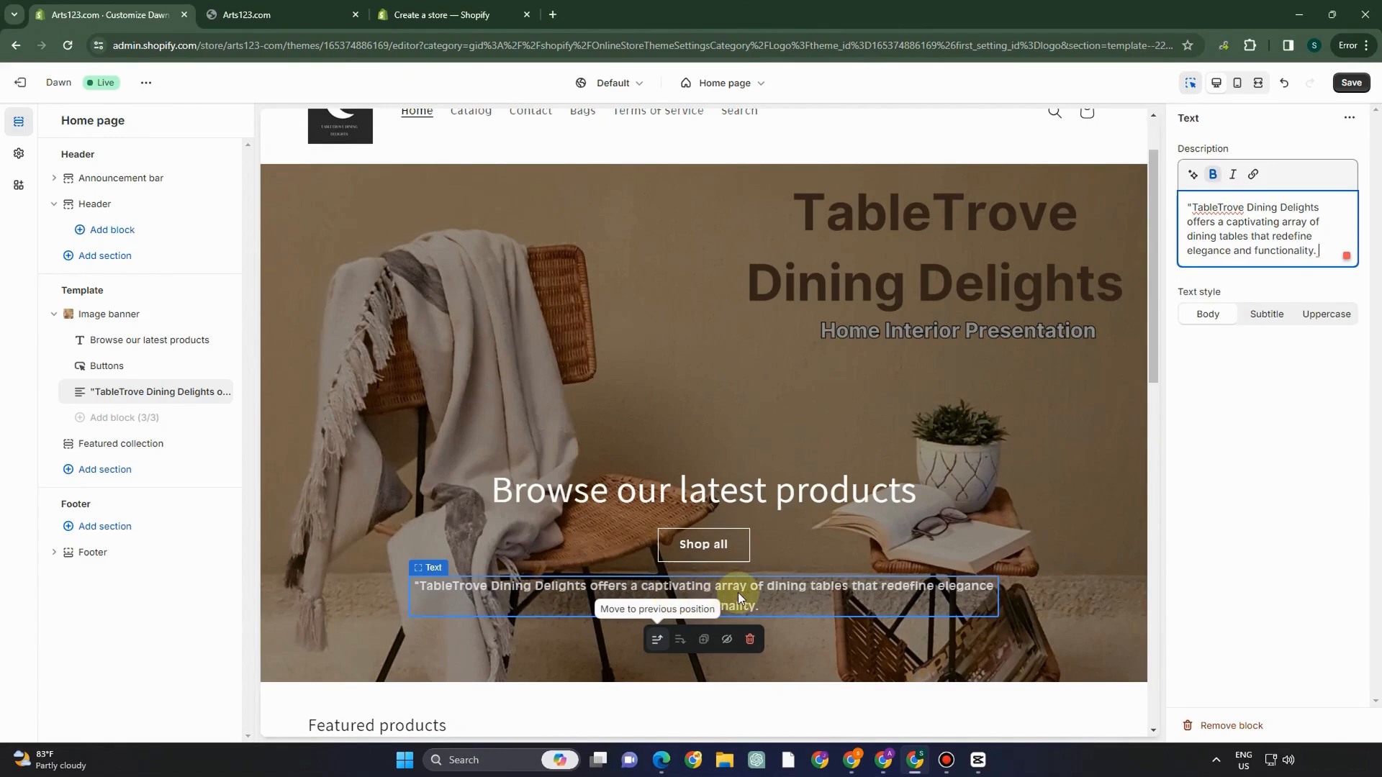
click(692, 545)
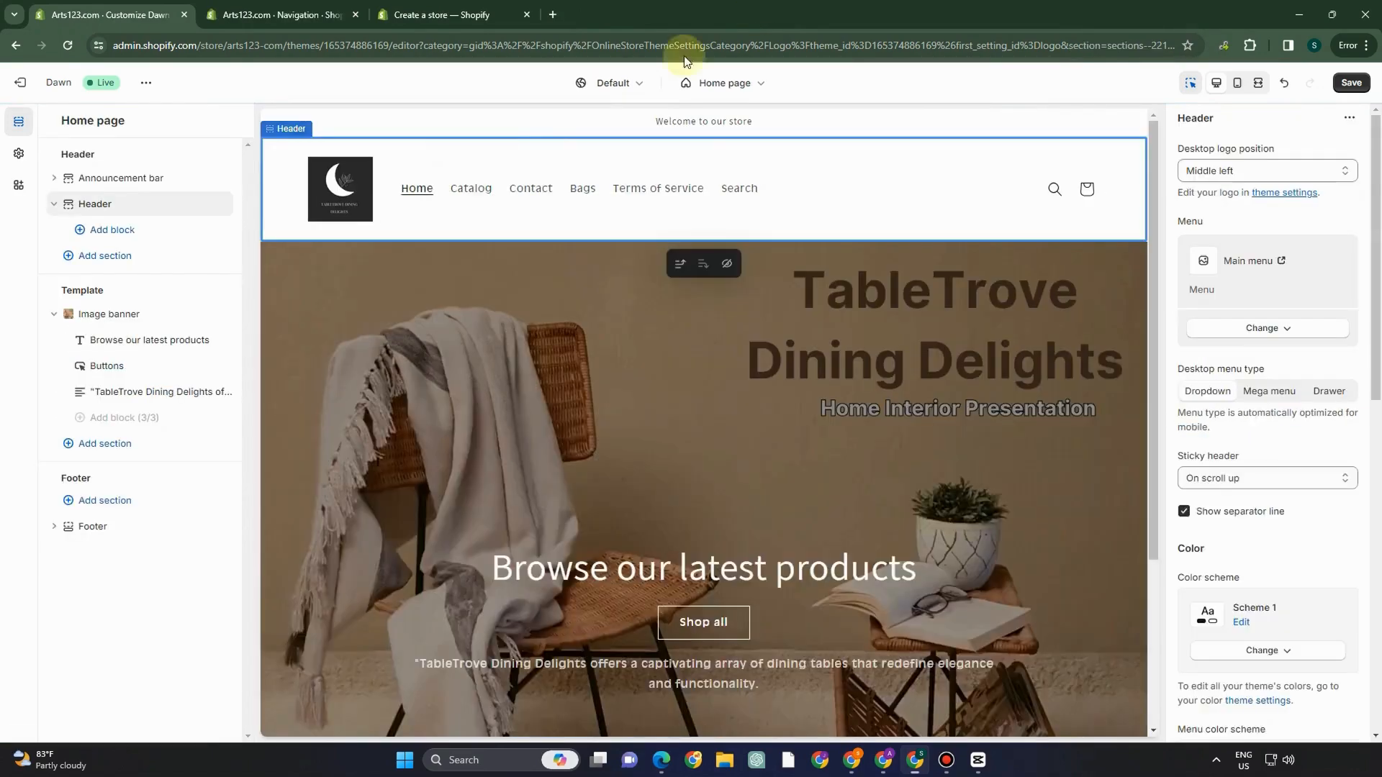
- Save the home page changes, exit the theme editor and go to Products
click(1351, 82)
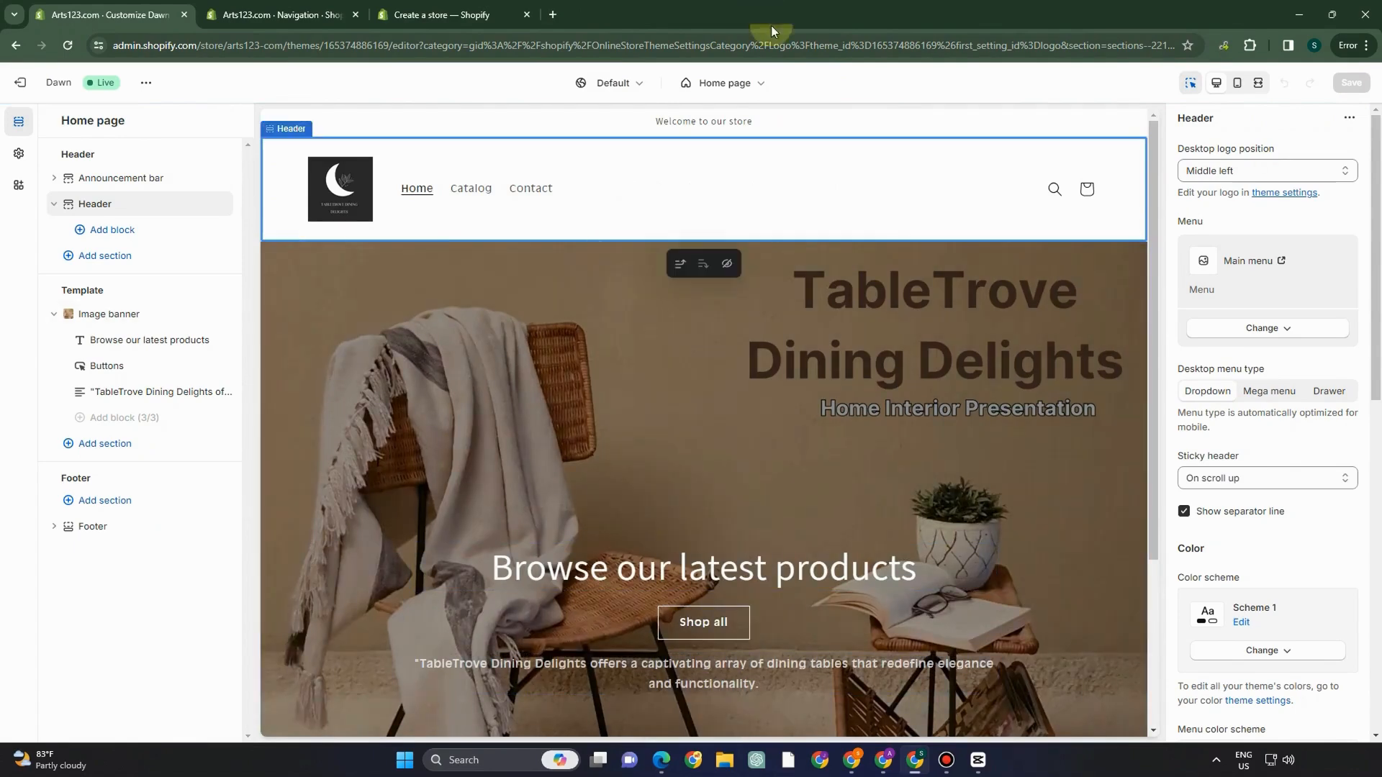
scroll(865, 514, down, 5)
scroll(863, 511, up, 5)
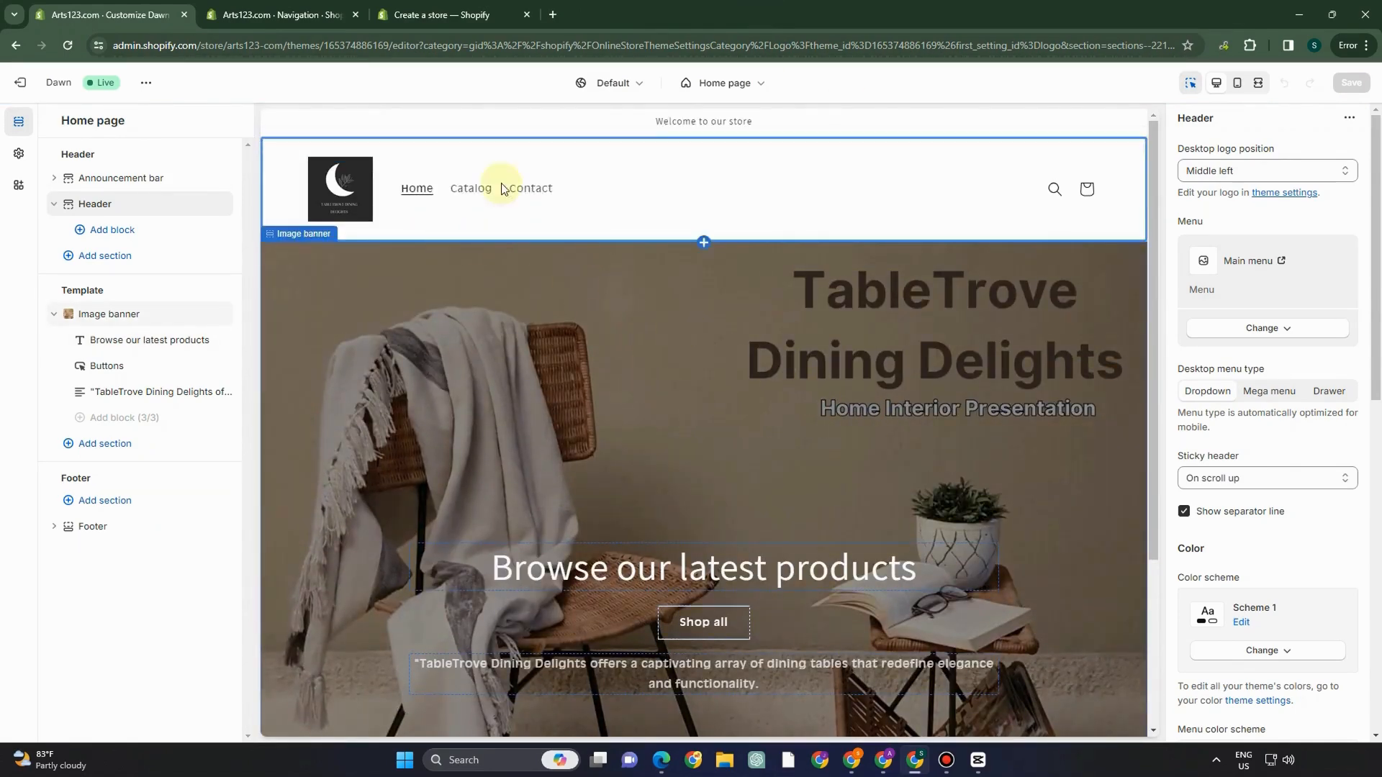
click(29, 85)
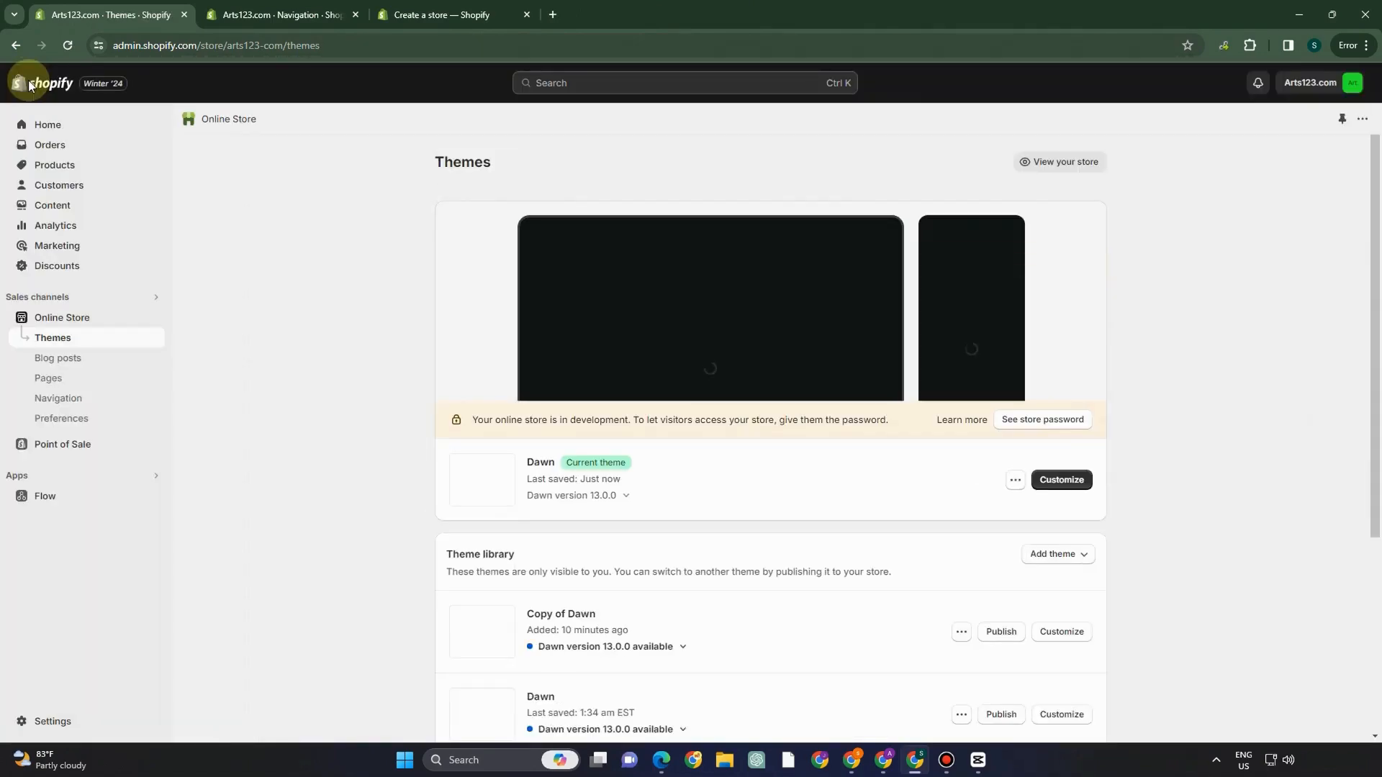
click(66, 167)
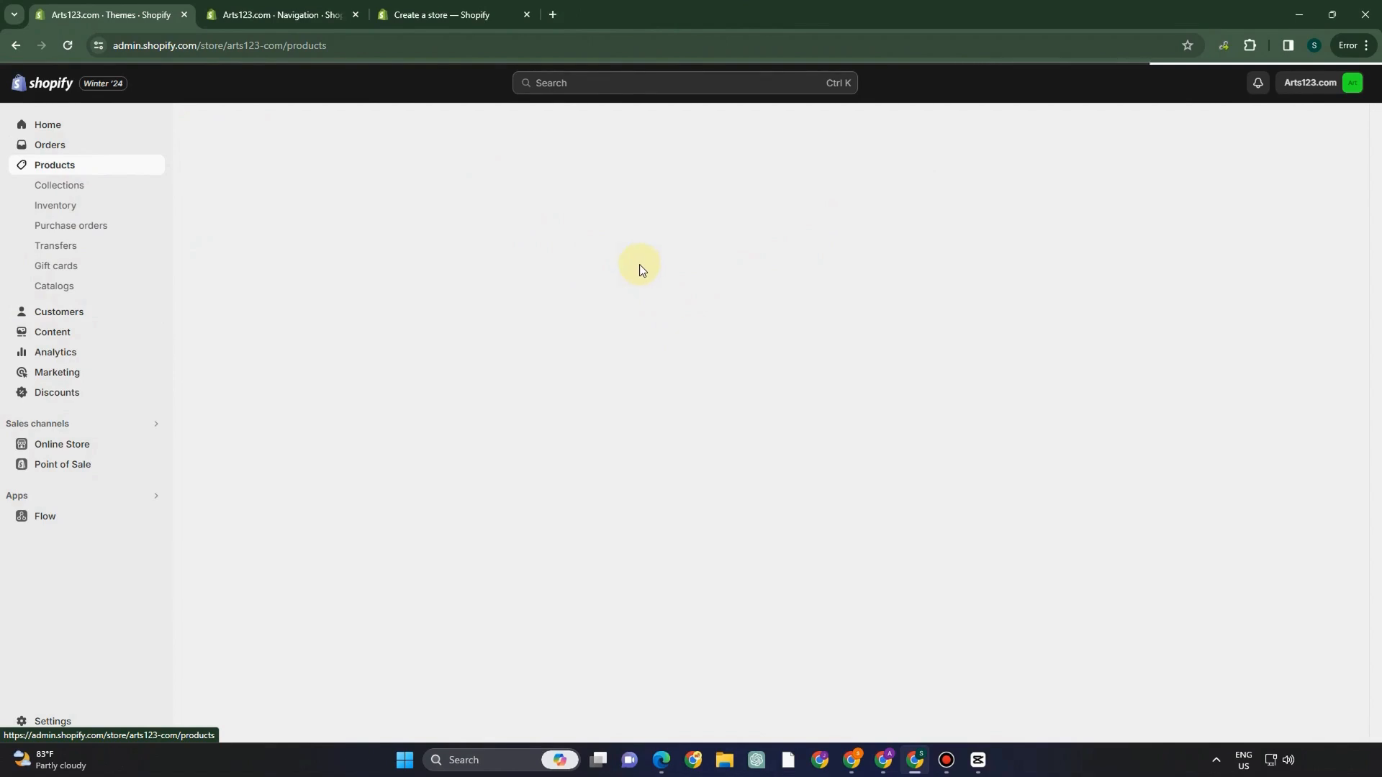
- Create the product 'Aesthetic Dining Set' with a description generated from the store blurb
click(1310, 134)
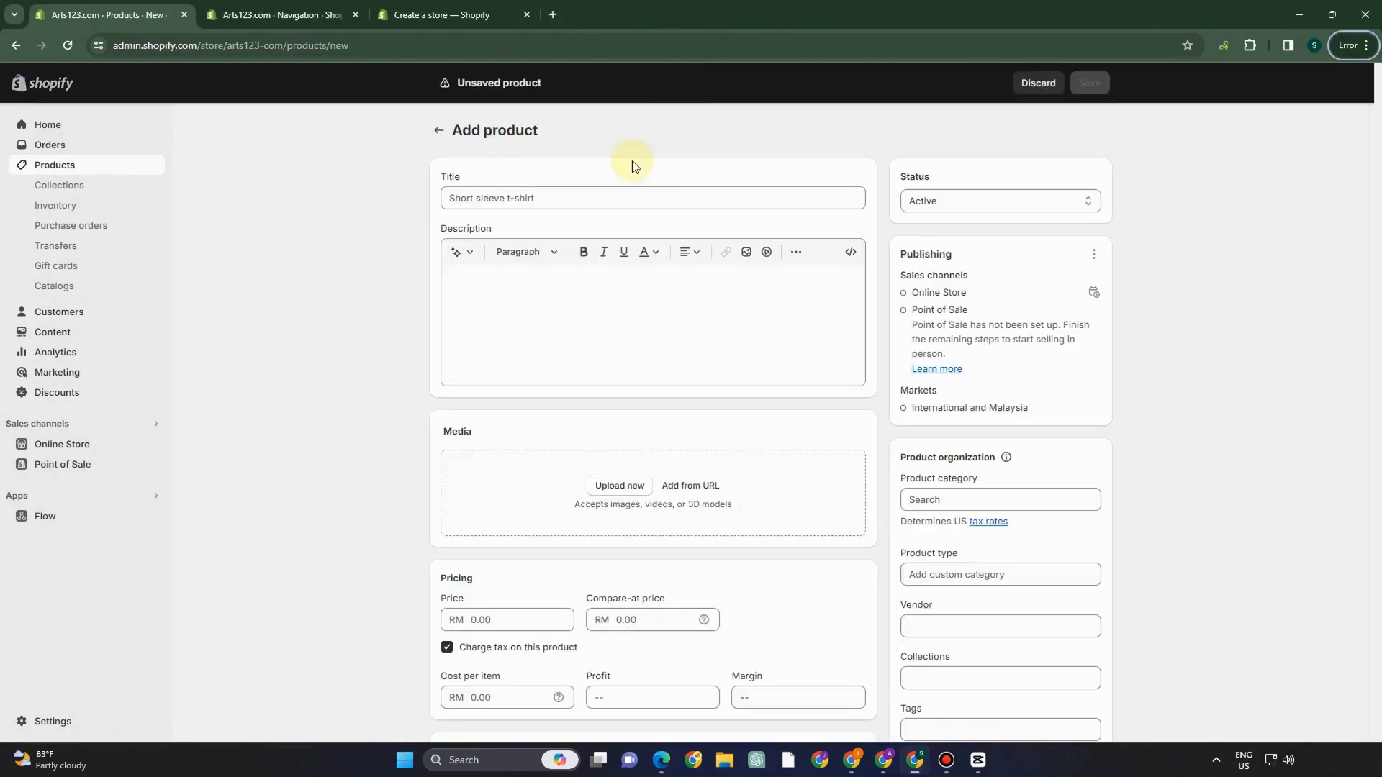
click(528, 195)
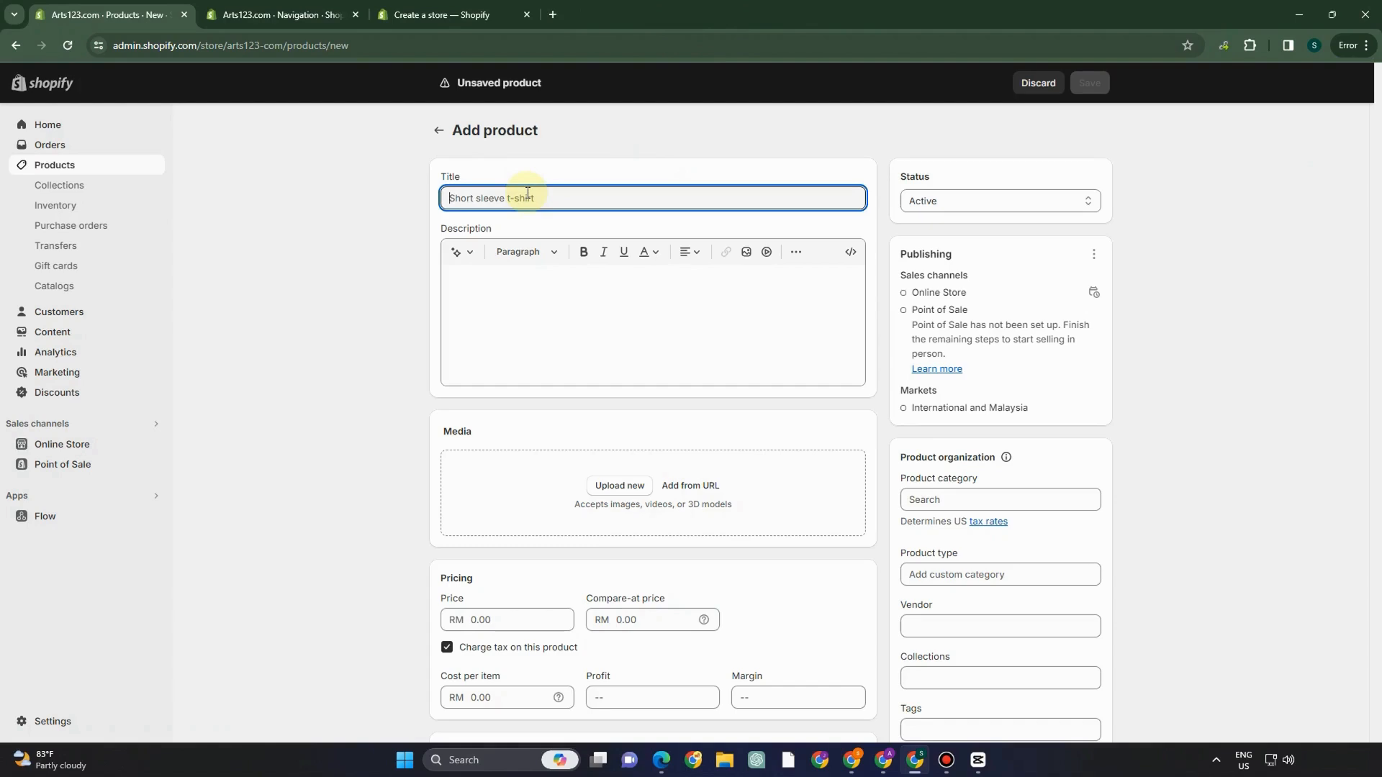
text(Aesthetic Dining Set)
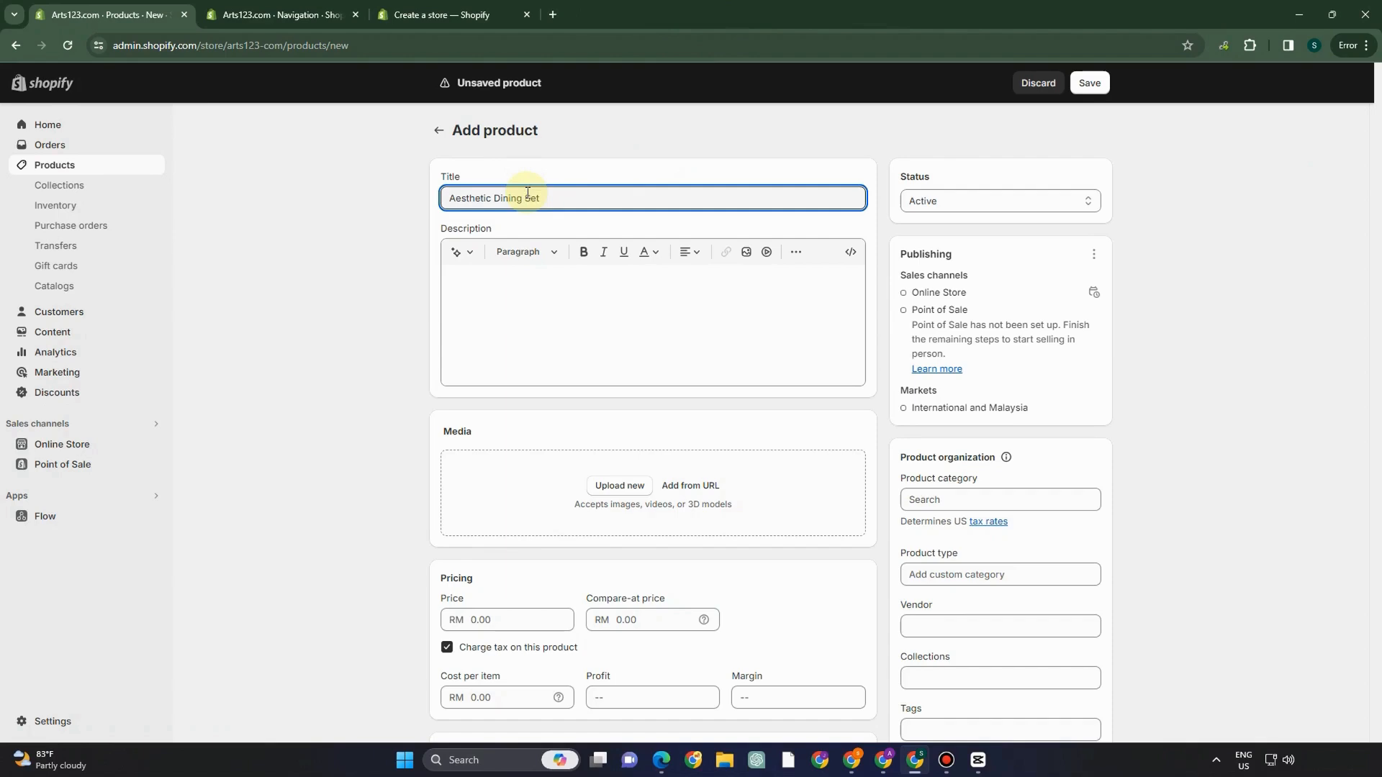
click(459, 258)
drag(550, 198, 433, 198)
click(453, 218)
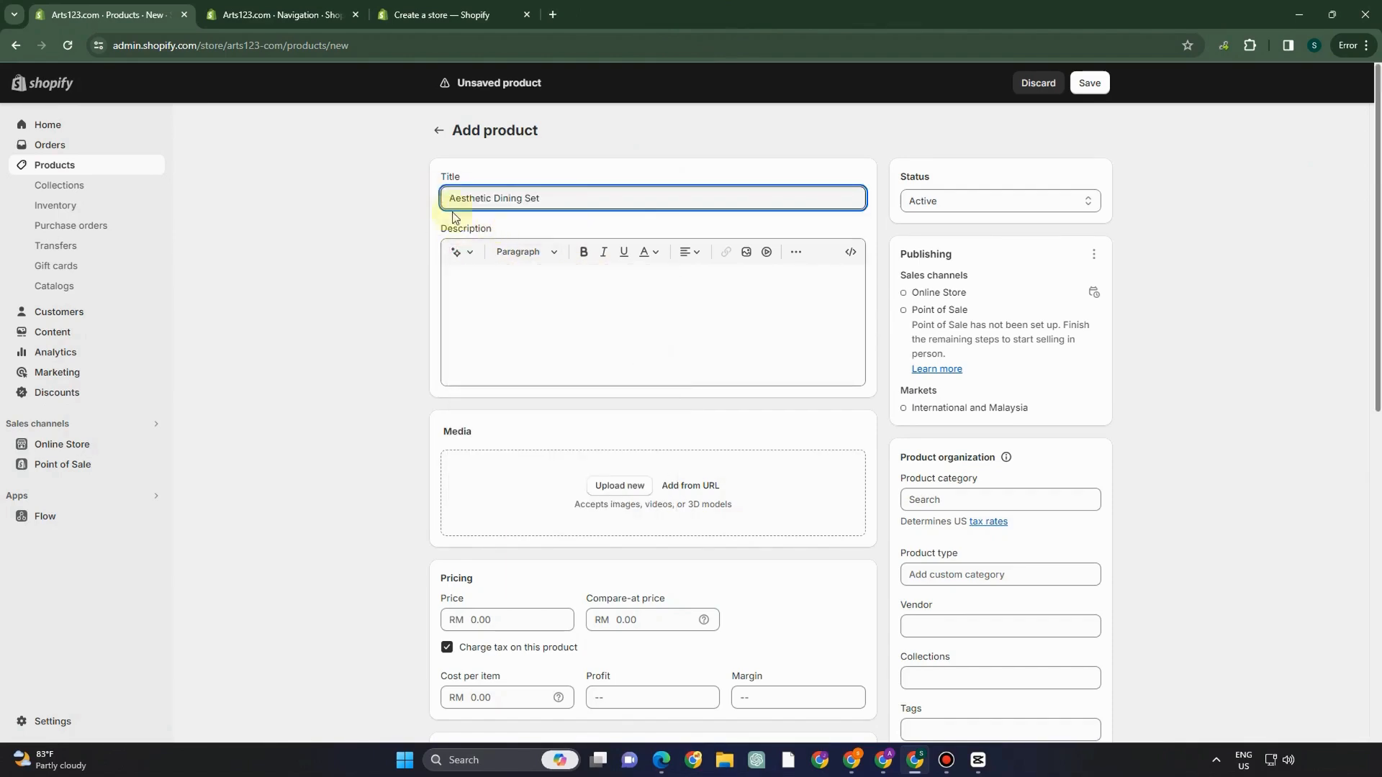
click(461, 254)
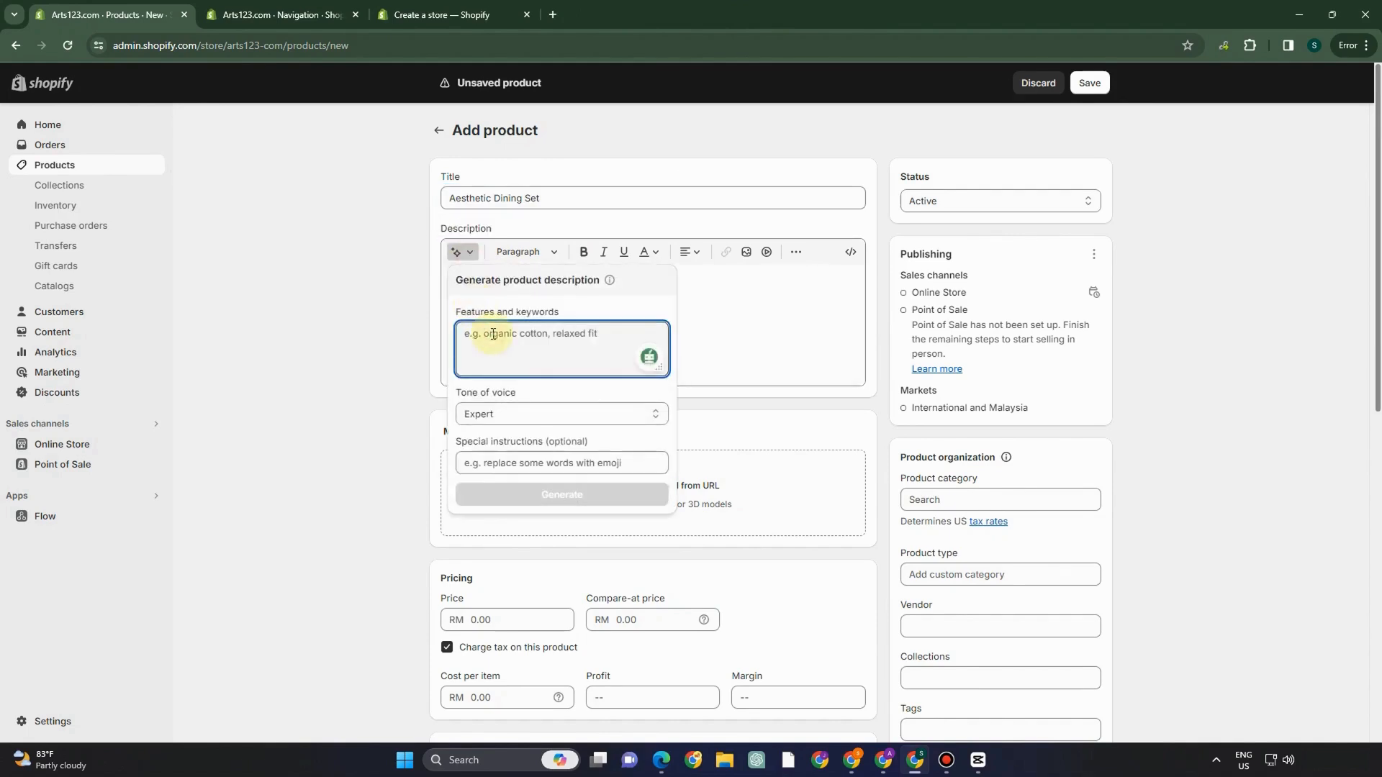
text("TableTrove Dining Delights offers a captivating array of dining tables that redefine elegance and functionality.)
click(558, 495)
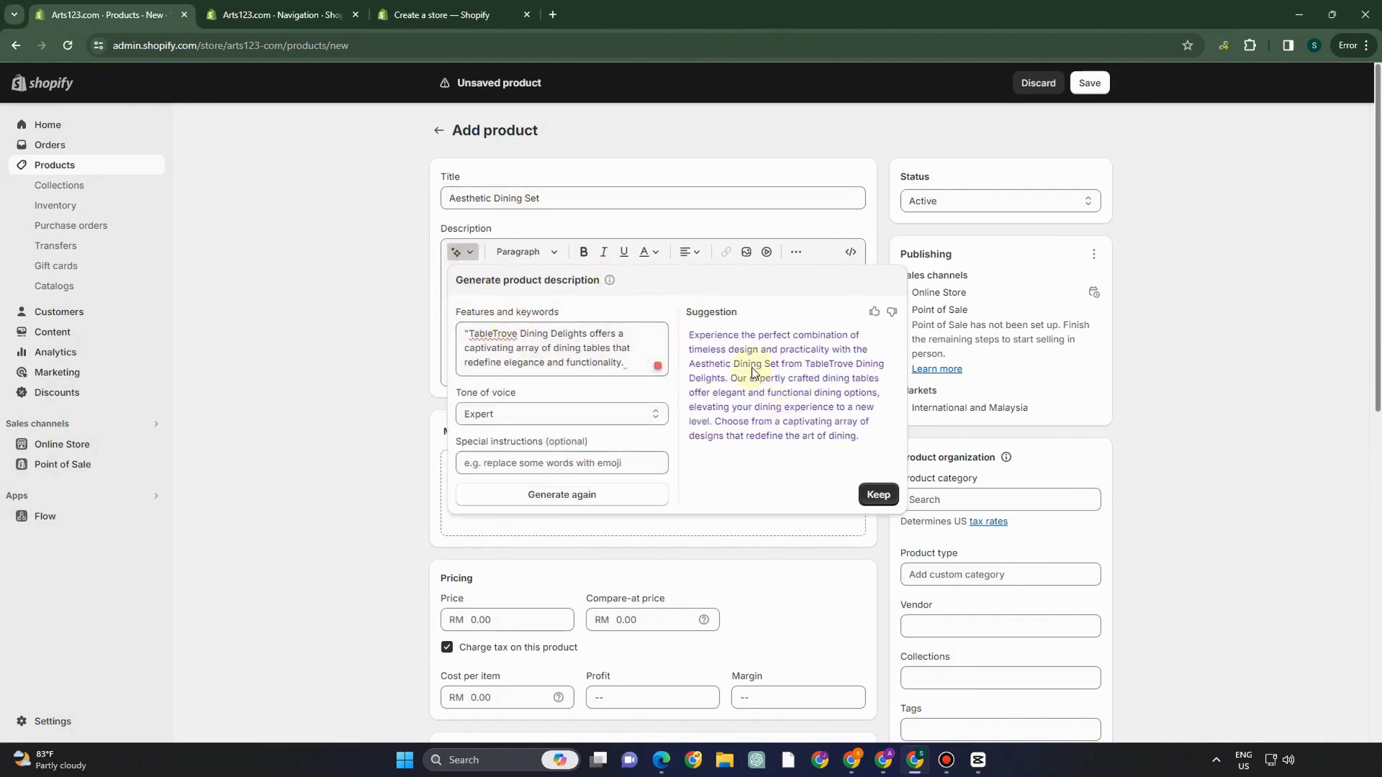
click(876, 496)
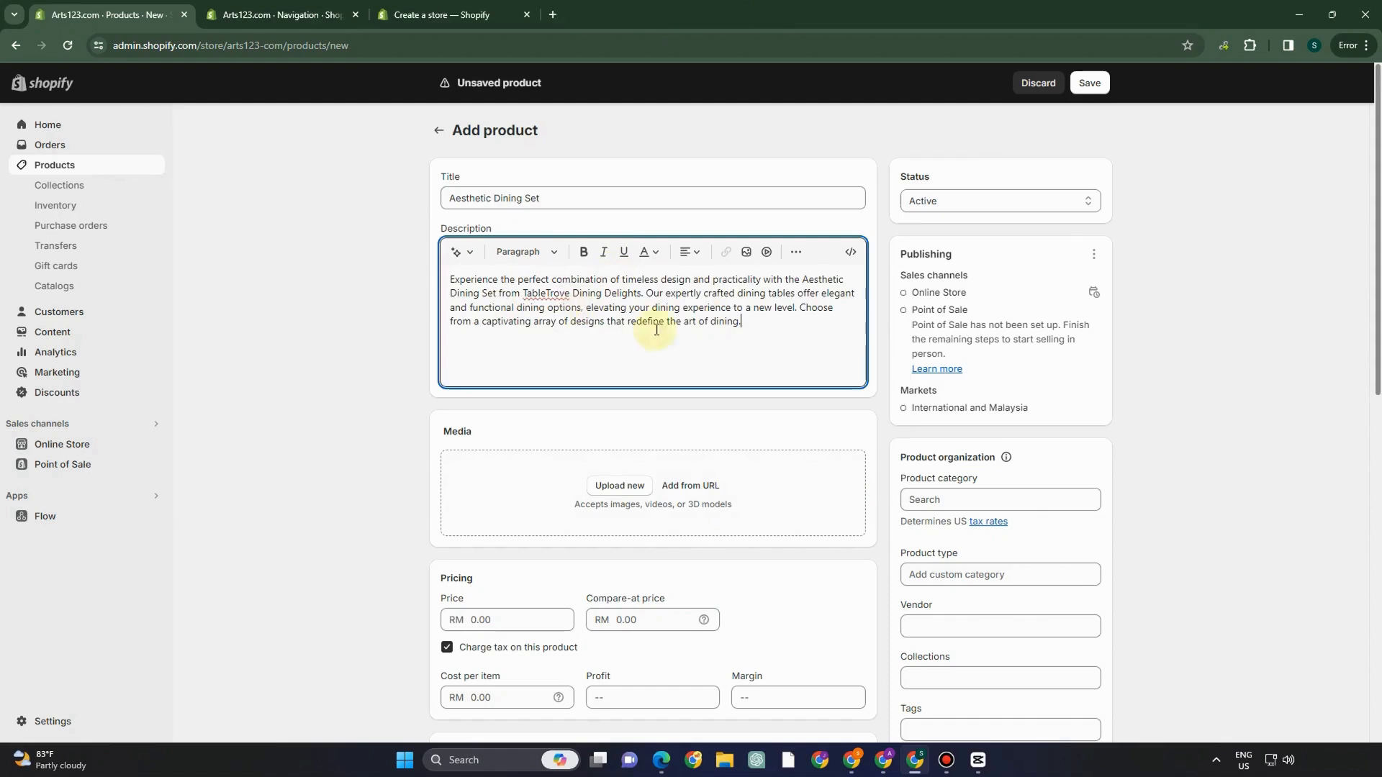
- Add the dining-table photo as product media and set the price to RM 100
scroll(667, 374, down, 1)
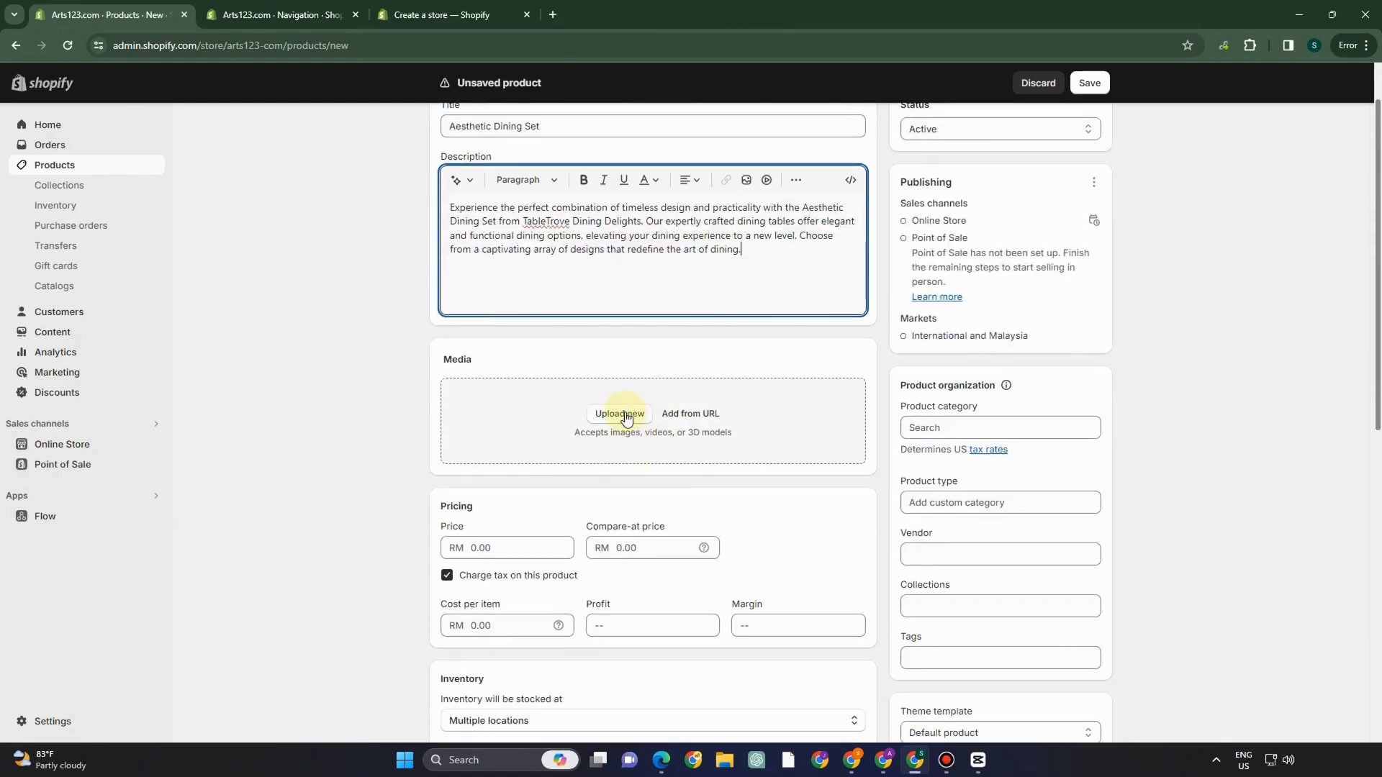
click(620, 414)
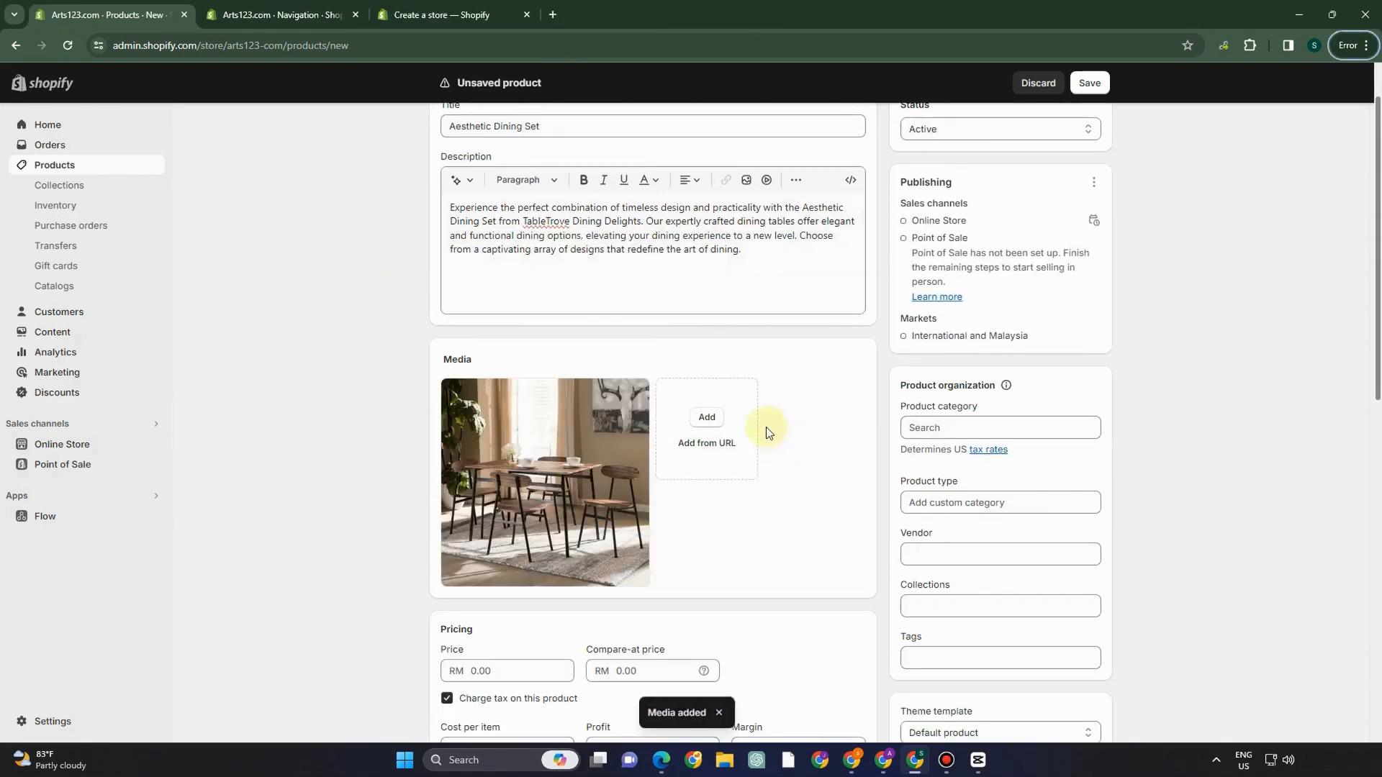
scroll(765, 426, down, 3)
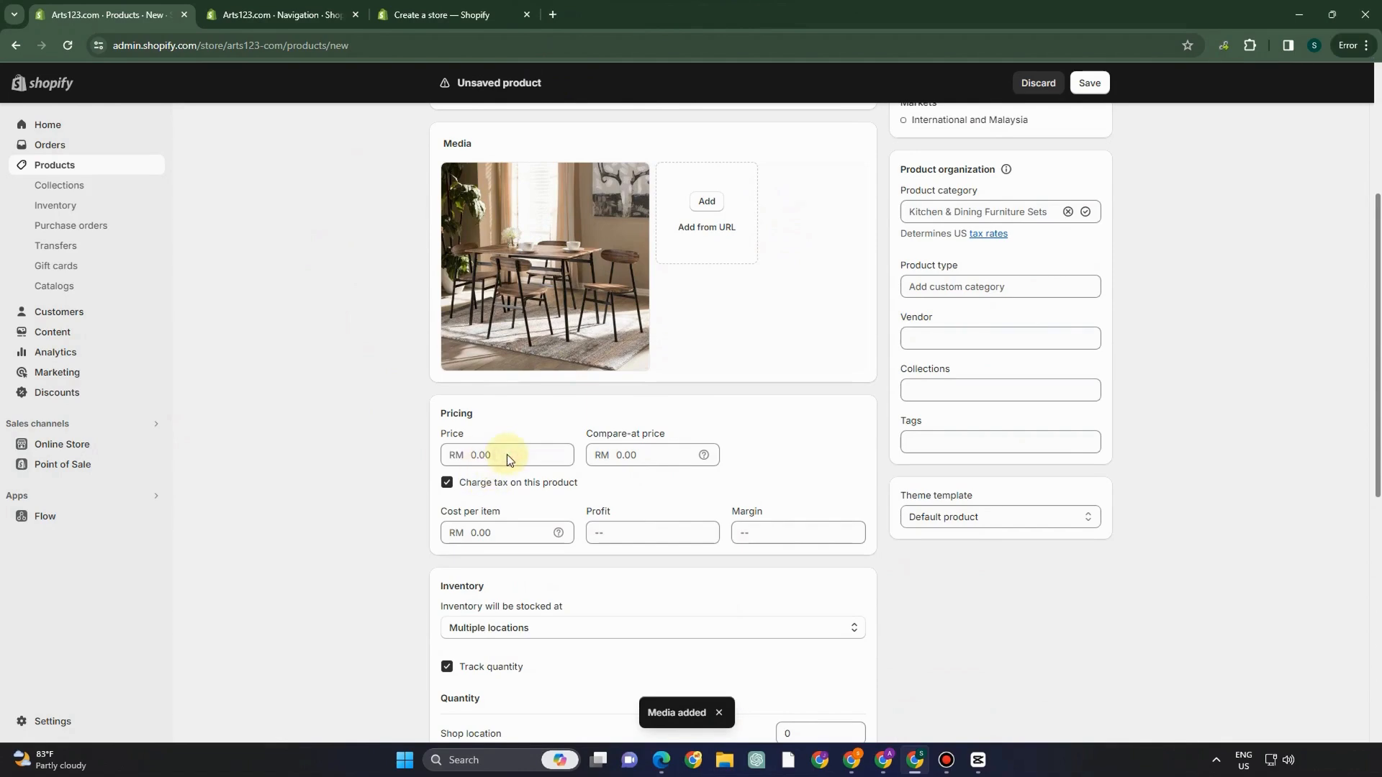
scroll(565, 484, down, 2)
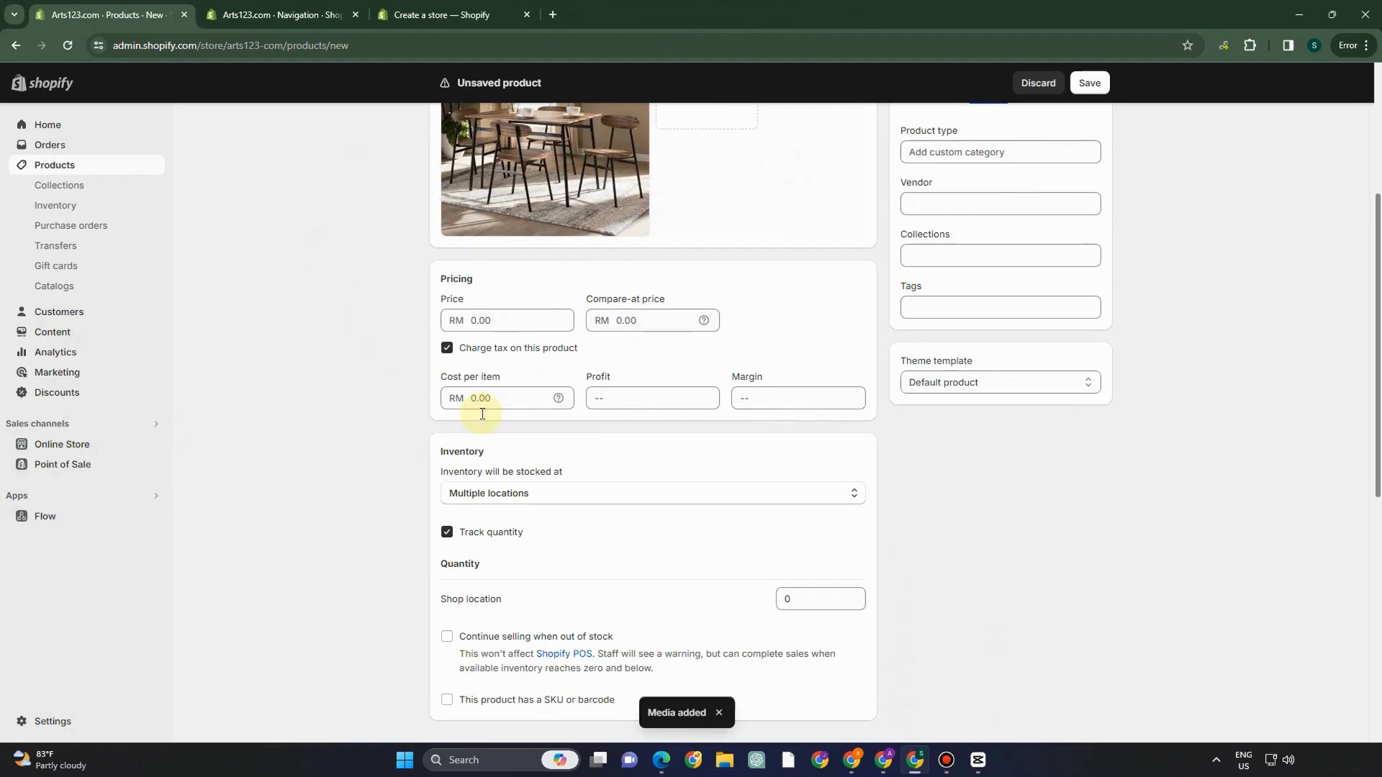
click(479, 320)
text(100)
- Change the search engine listing page title to 'Aesthetic Dining Set New'
scroll(534, 488, down, 2)
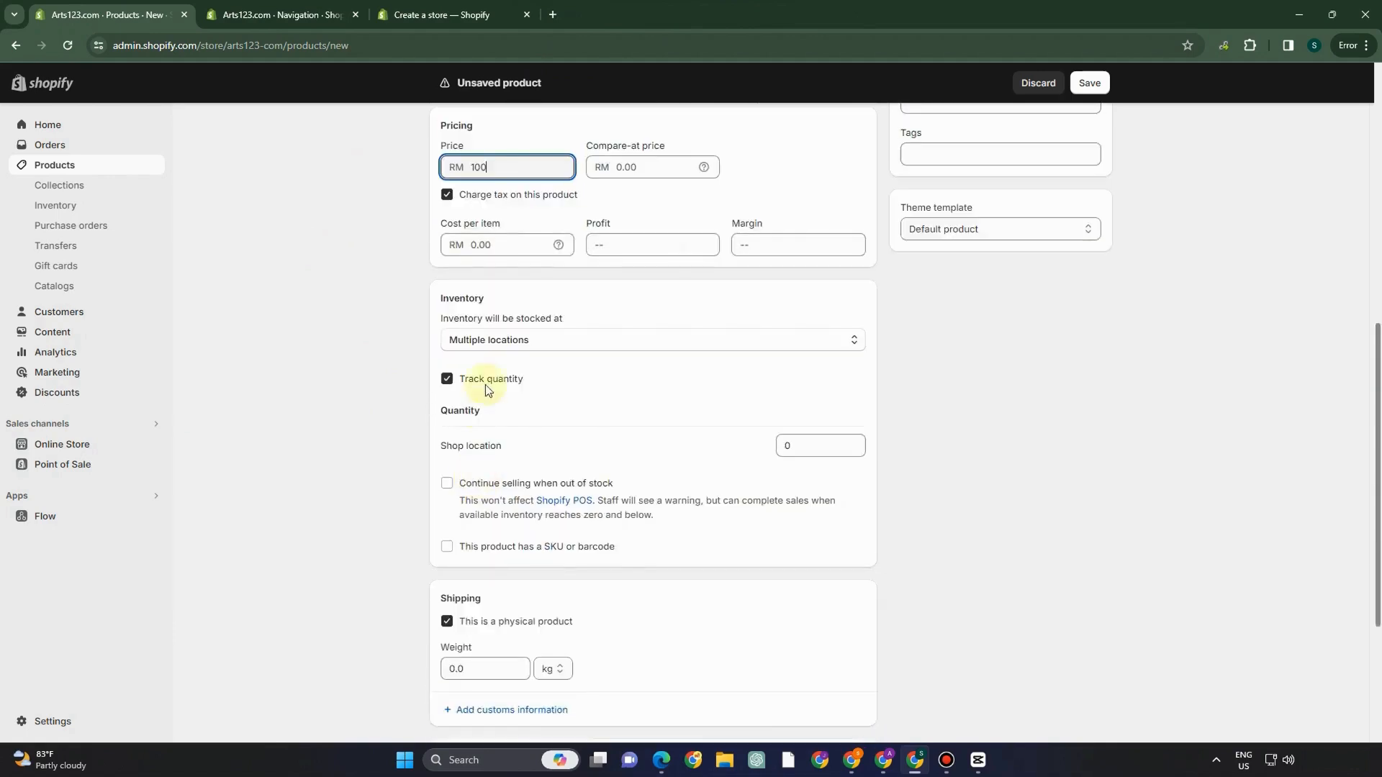
scroll(469, 455, down, 2)
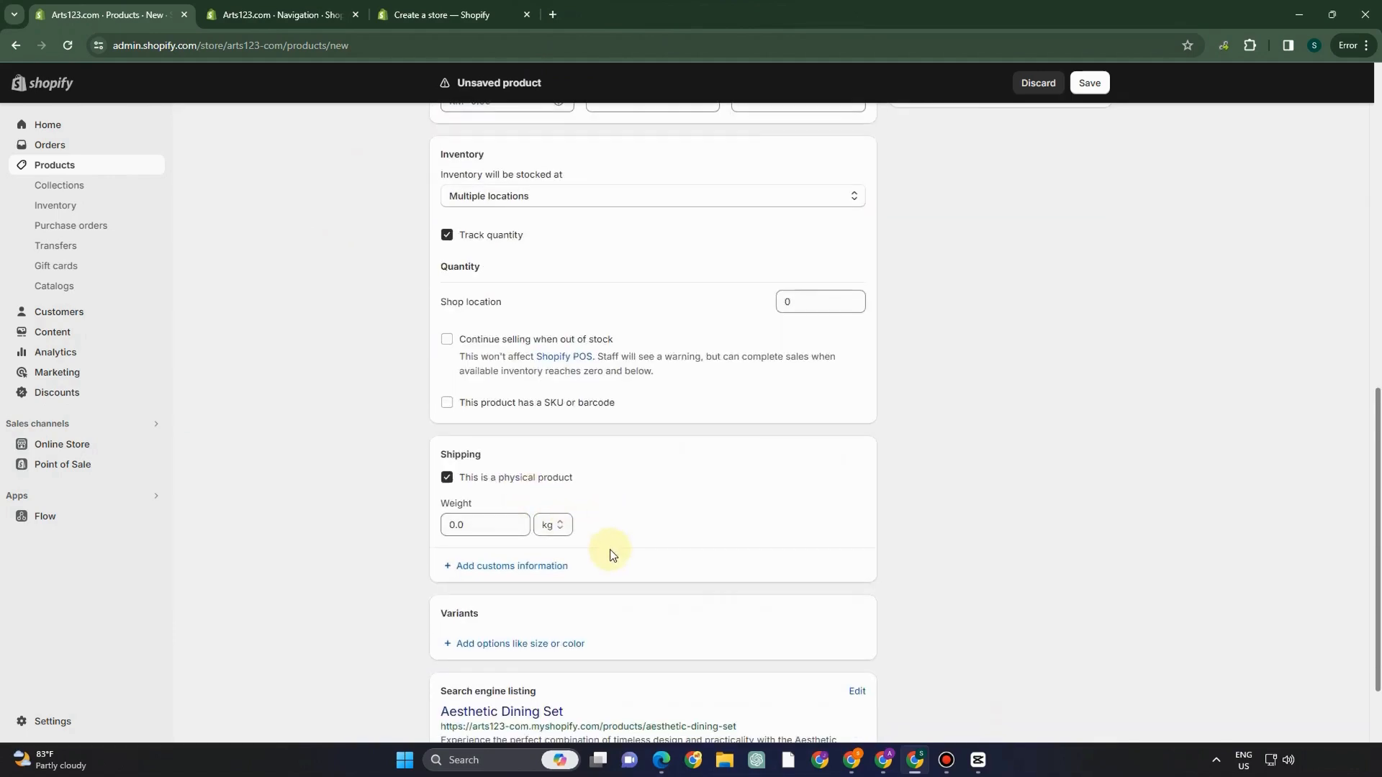
scroll(506, 596, down, 2)
click(855, 583)
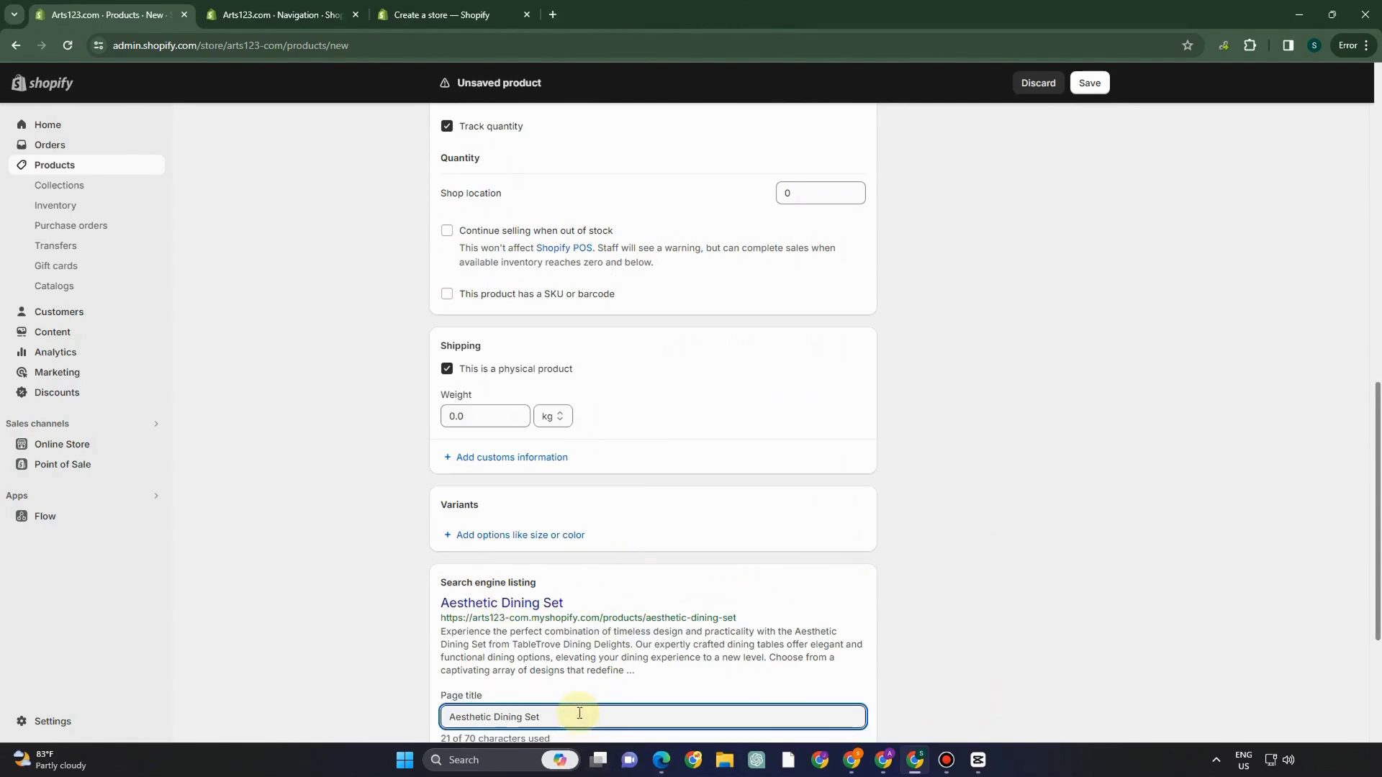
text(New)
scroll(720, 608, down, 3)
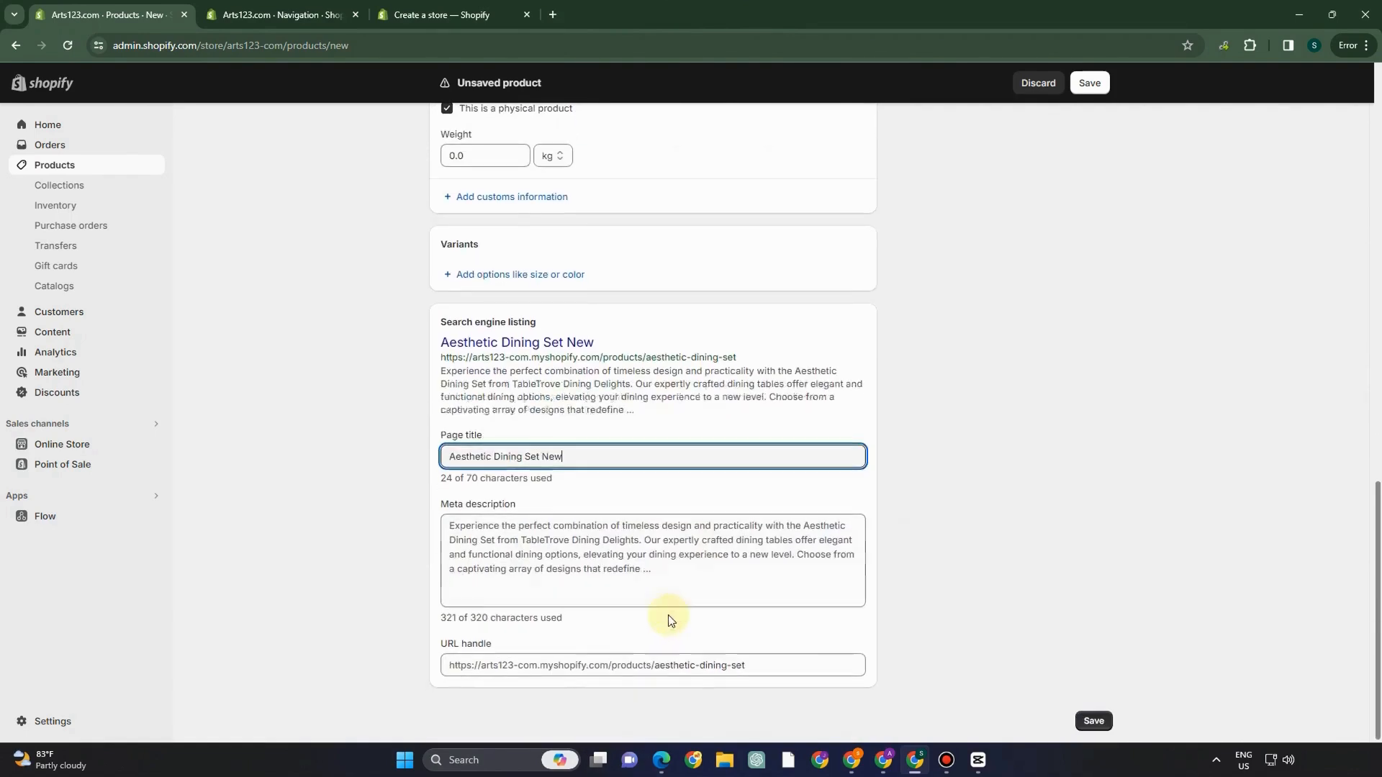
scroll(1095, 364, up, 10)
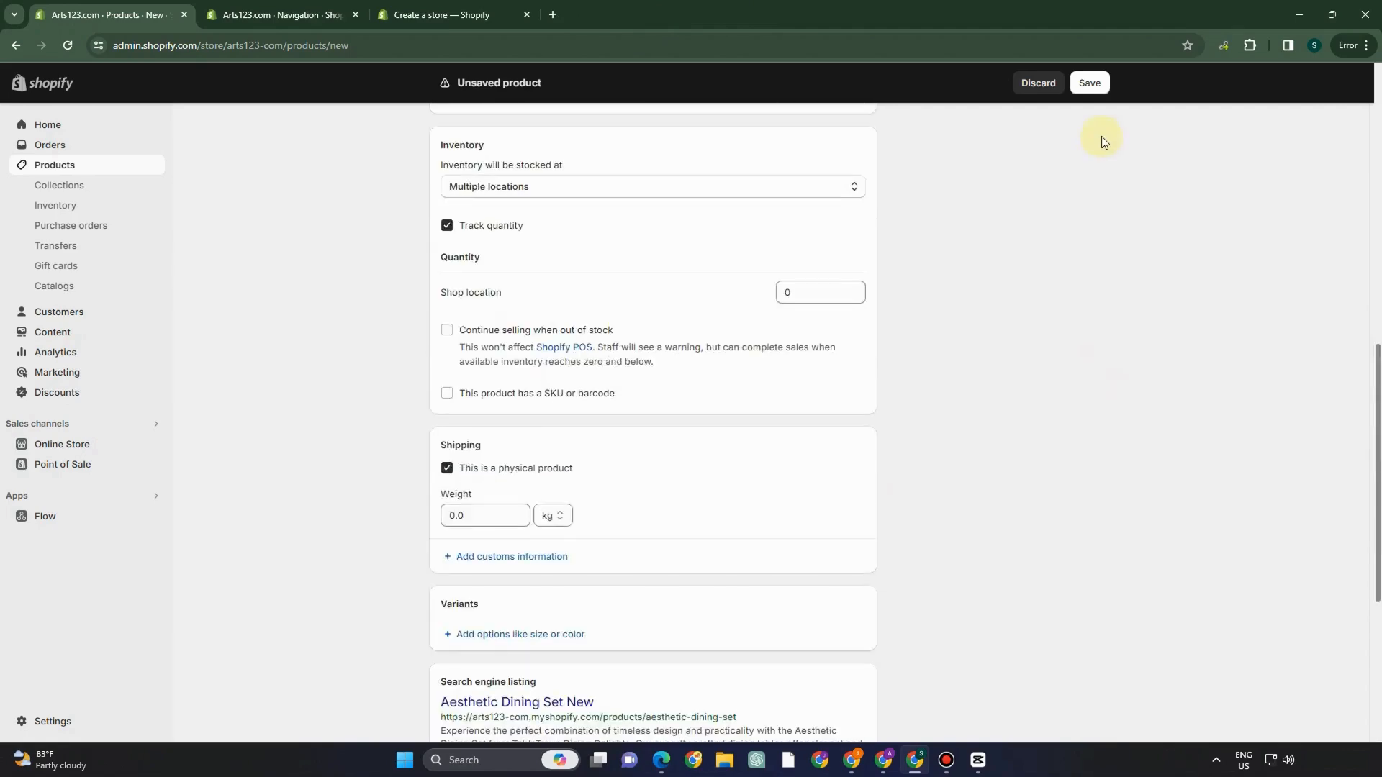
scroll(796, 259, up, 5)
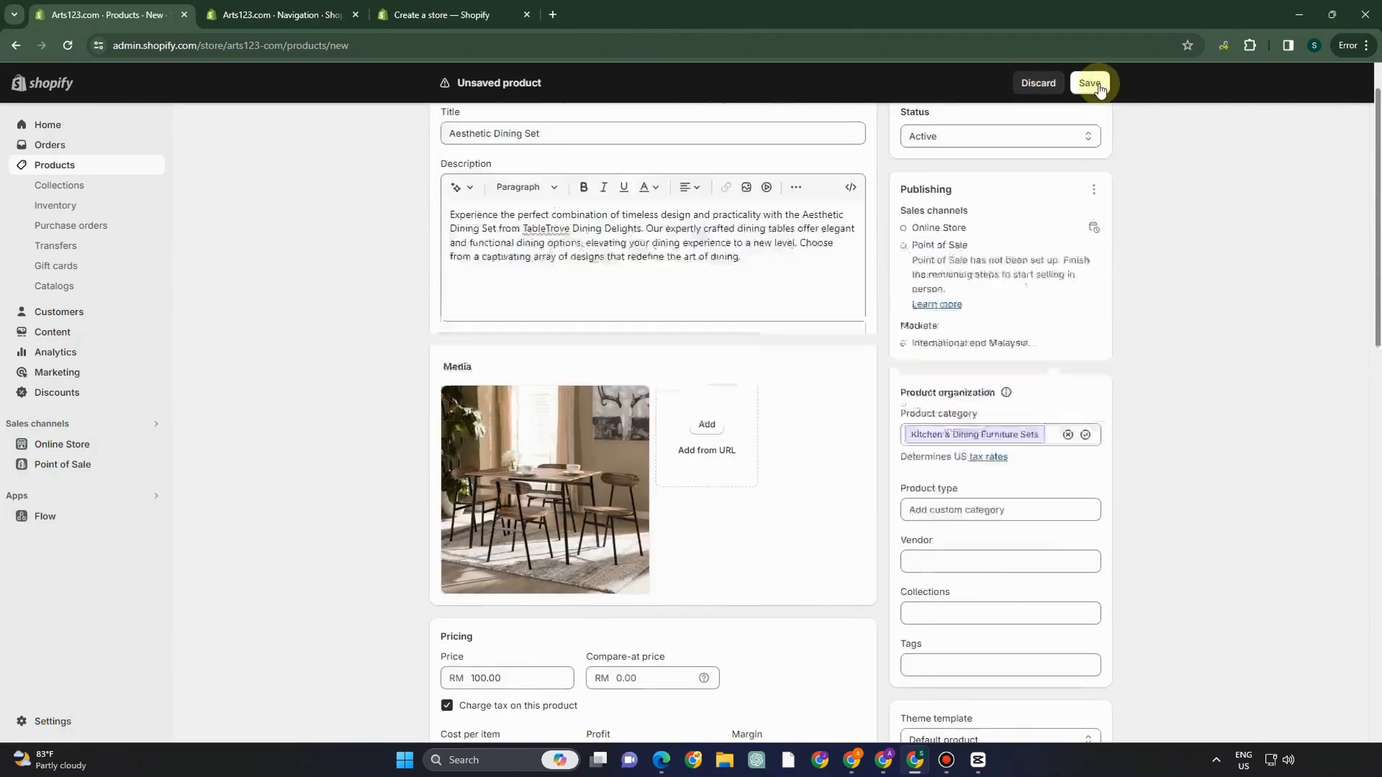
- Save the Aesthetic Dining Set product and start a new collection from Collections
click(1089, 83)
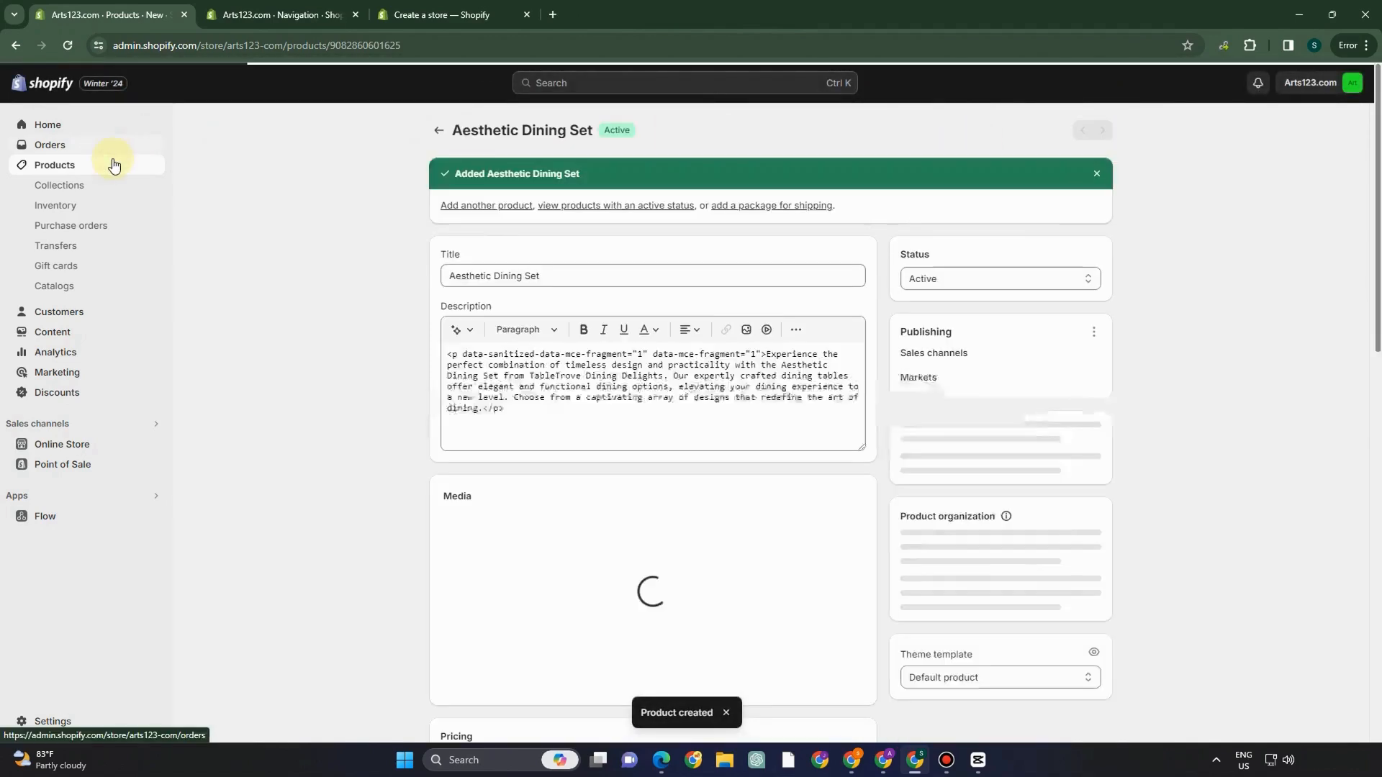
click(87, 165)
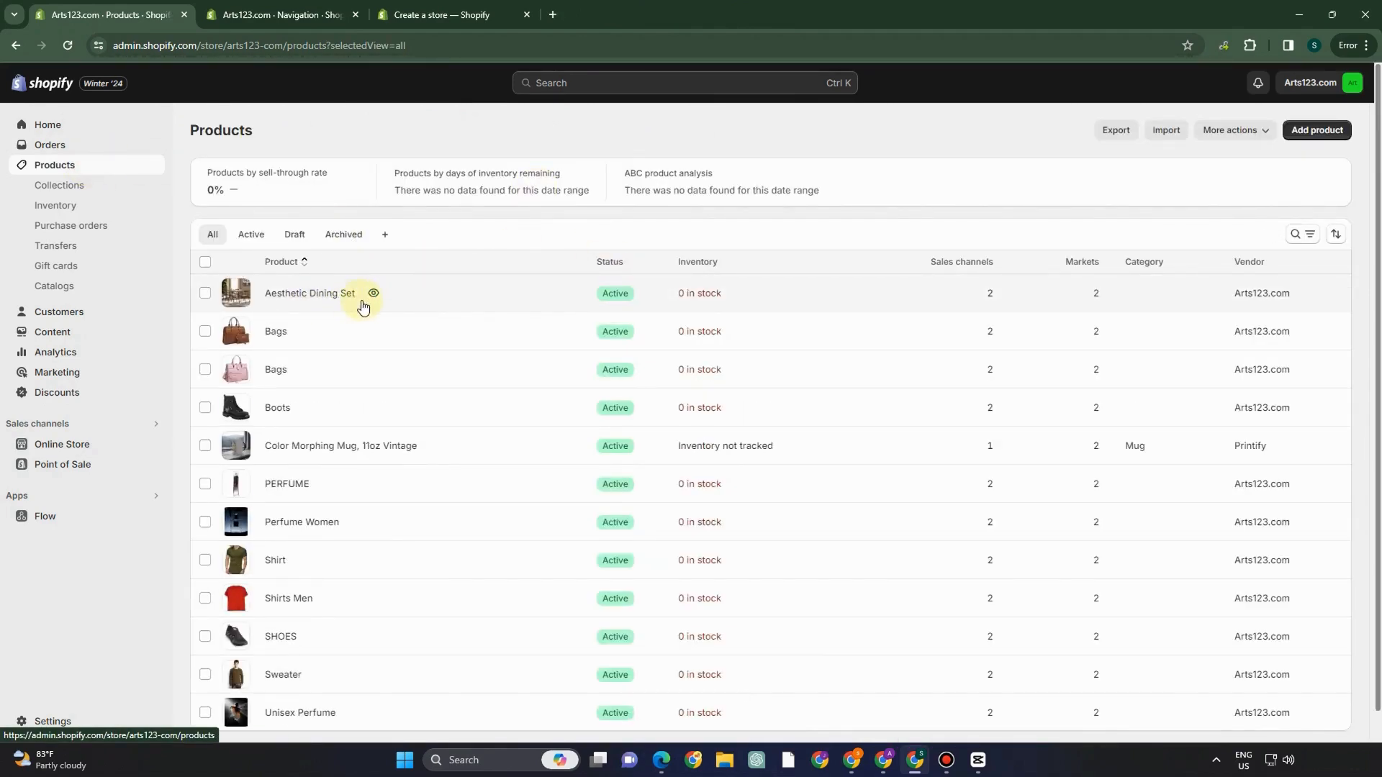
click(121, 186)
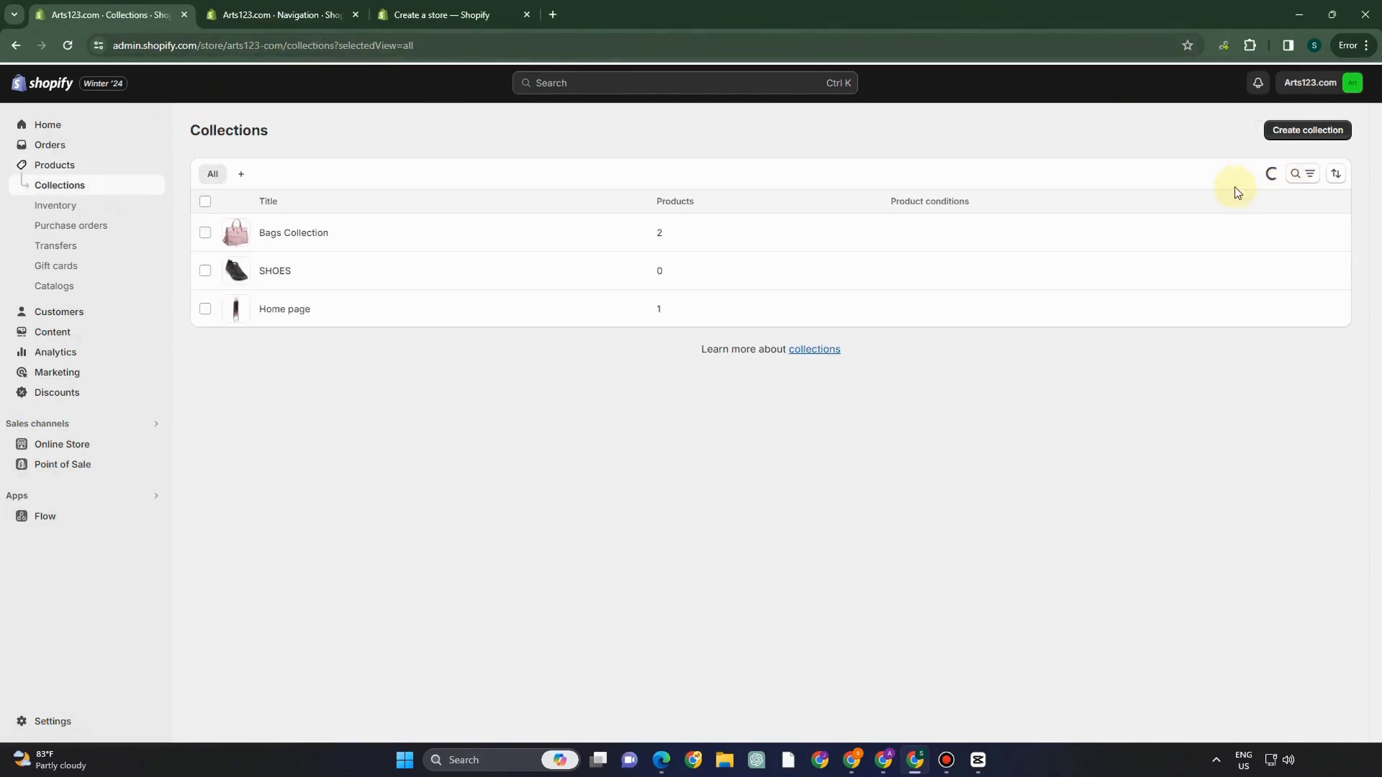
click(1295, 134)
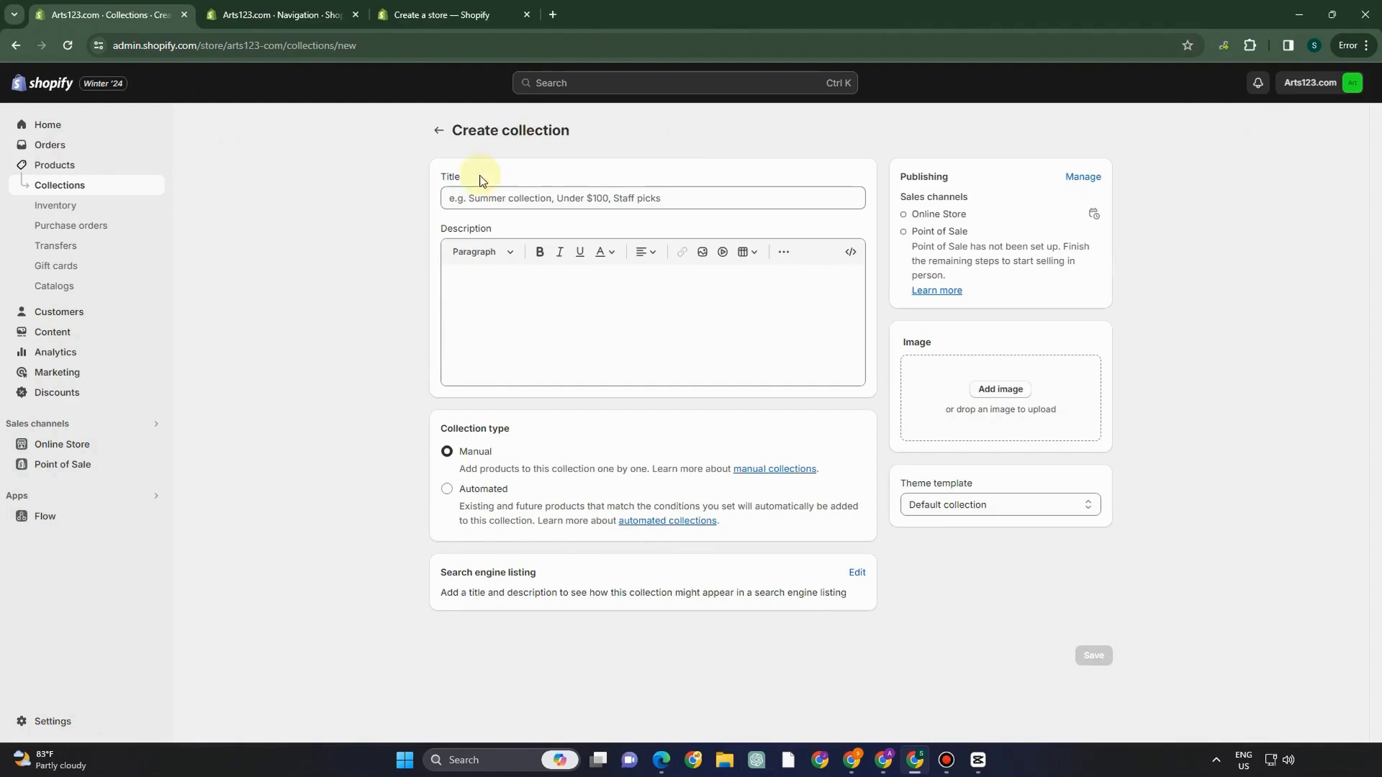
- Title the collection 'Aesthetic Dining Set For You' and paste the TableTrove description
click(497, 194)
text(Aesthetic Dining Set For You)
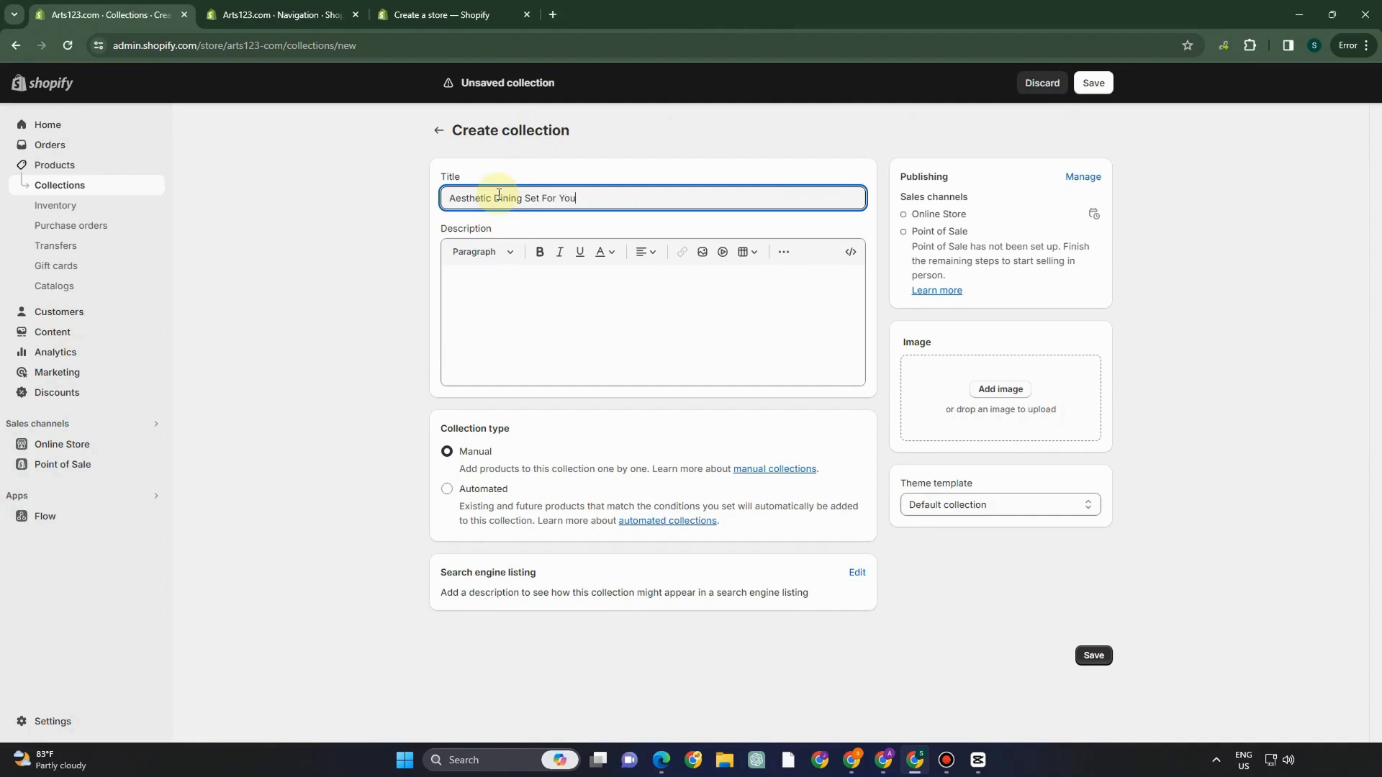
click(480, 252)
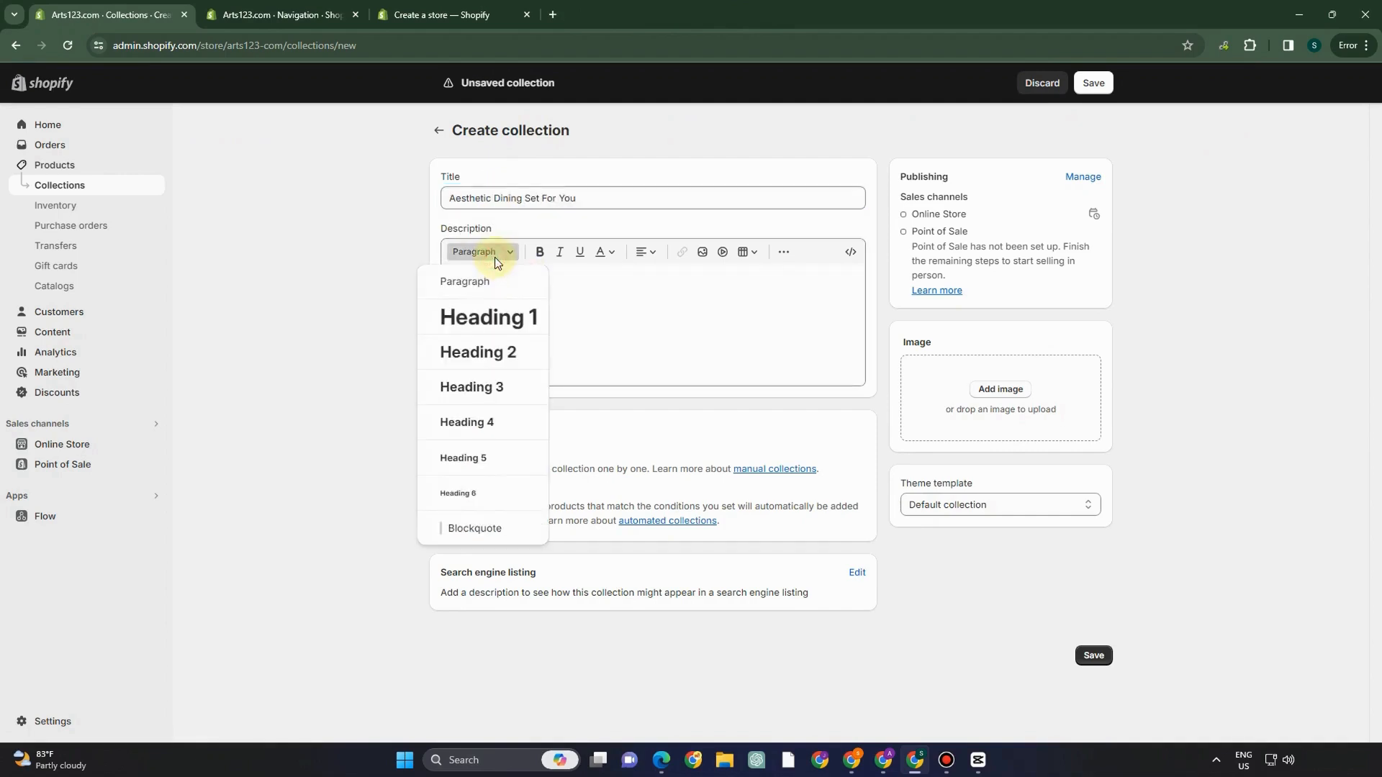
click(594, 306)
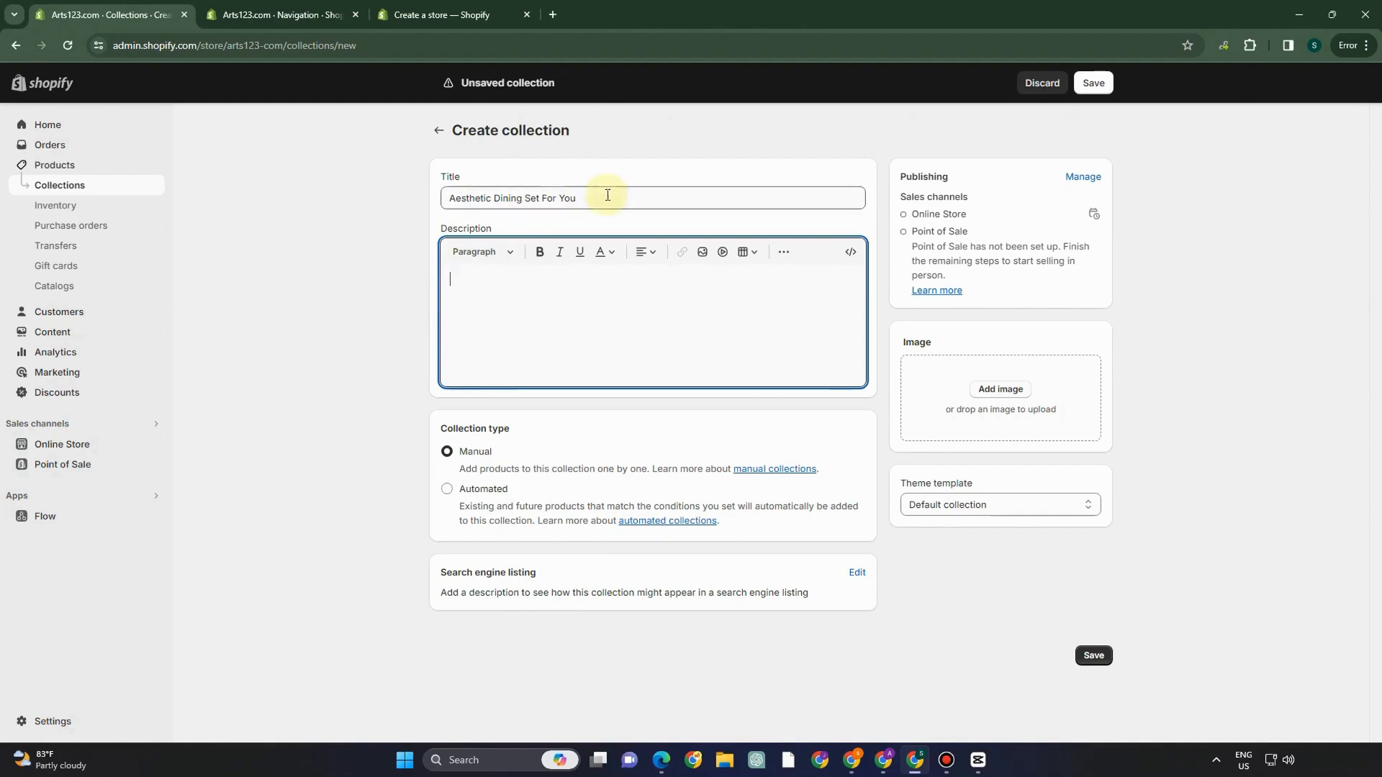
drag(607, 194, 398, 205)
click(504, 272)
text("TableTrove Dining Delights offers a captivating array of dining tables that redefine elegance and functionality.)
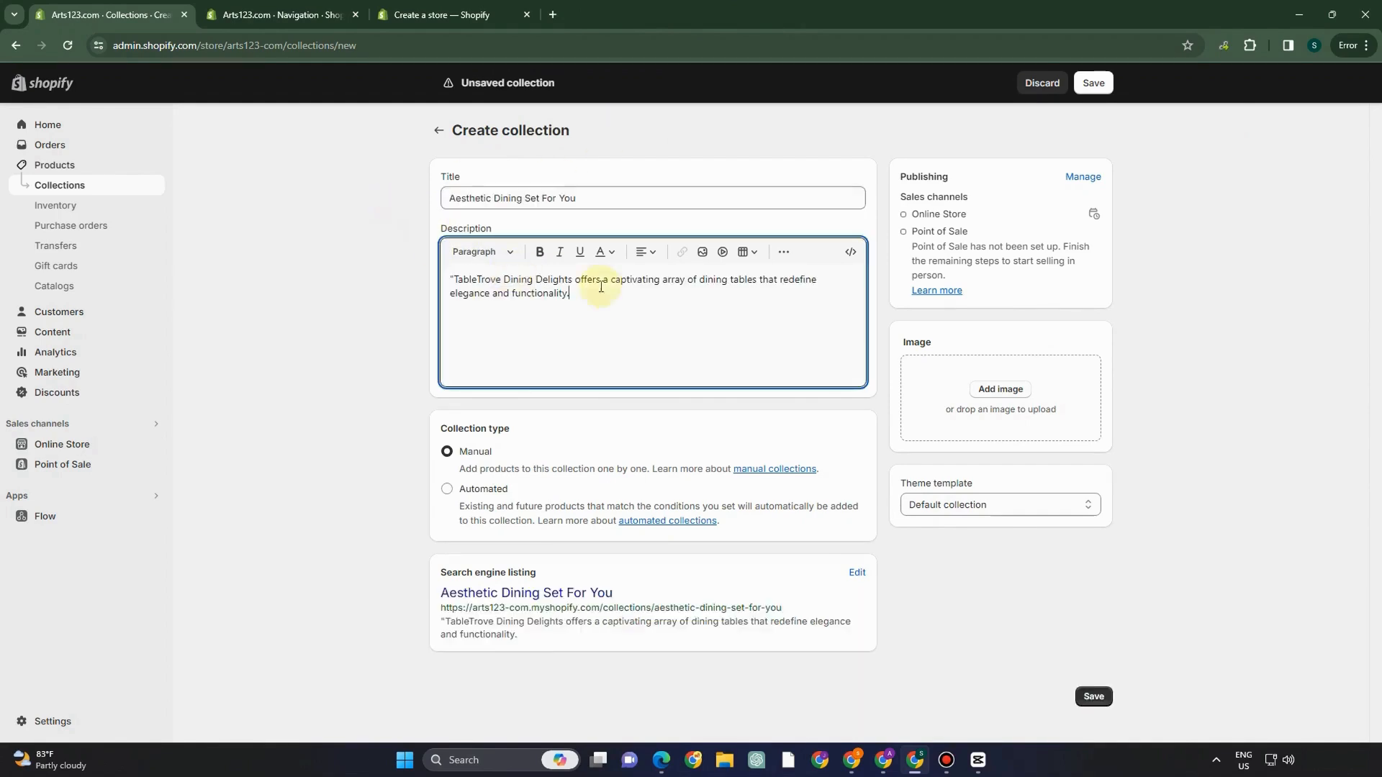
- Remove the duplicated description paragraph, add a dining-room image and save the collection
drag(584, 198, 430, 199)
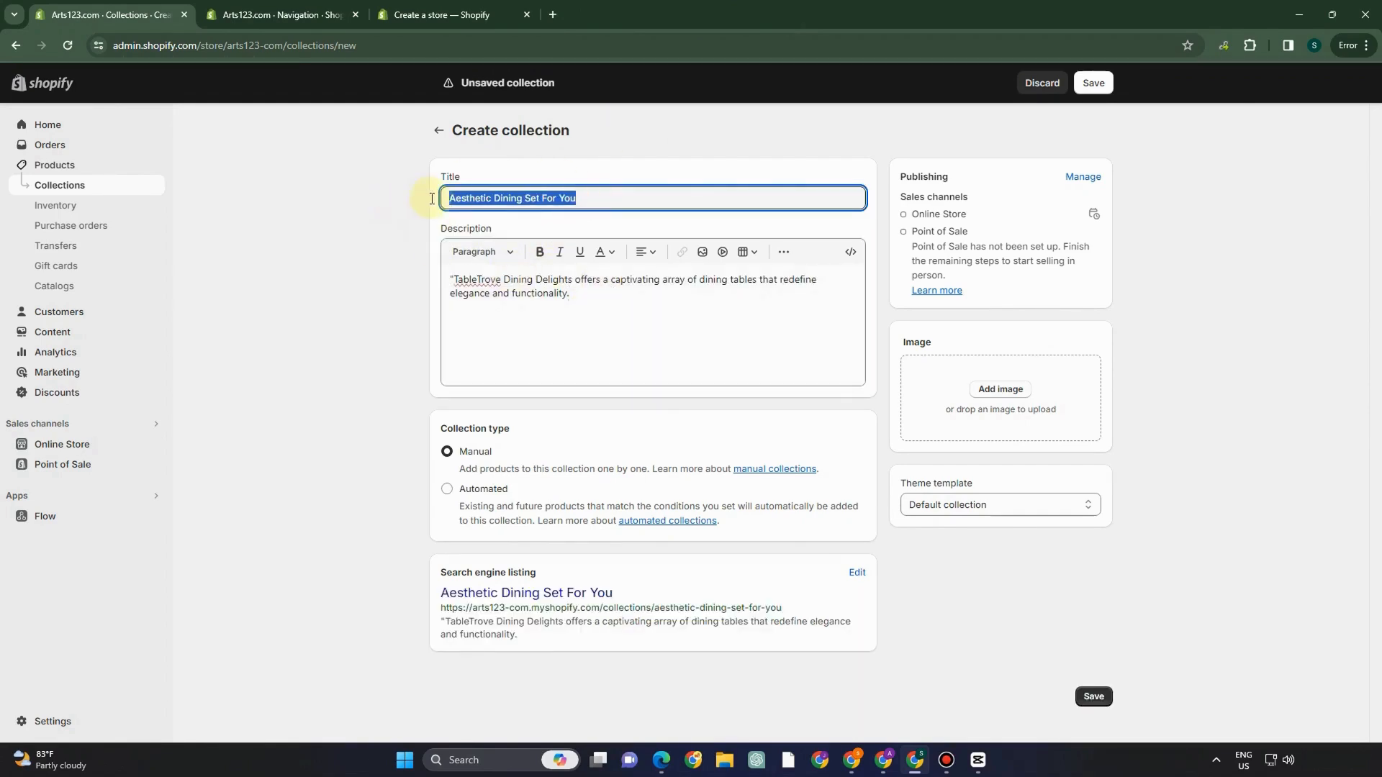
click(569, 331)
text("TableTrove Dining Delights offers a captivating array of dining tables that redefine elegance and functionality.)
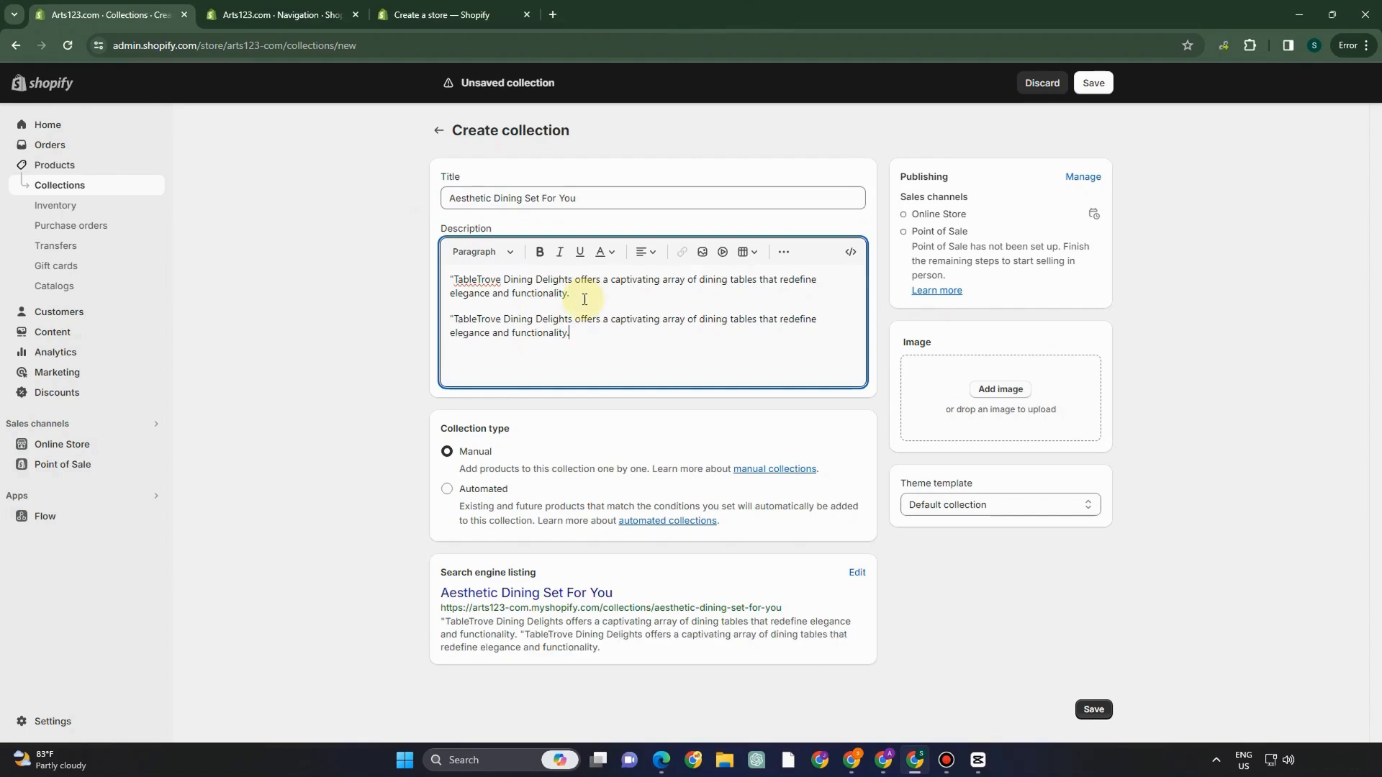
key(ctrl+z)
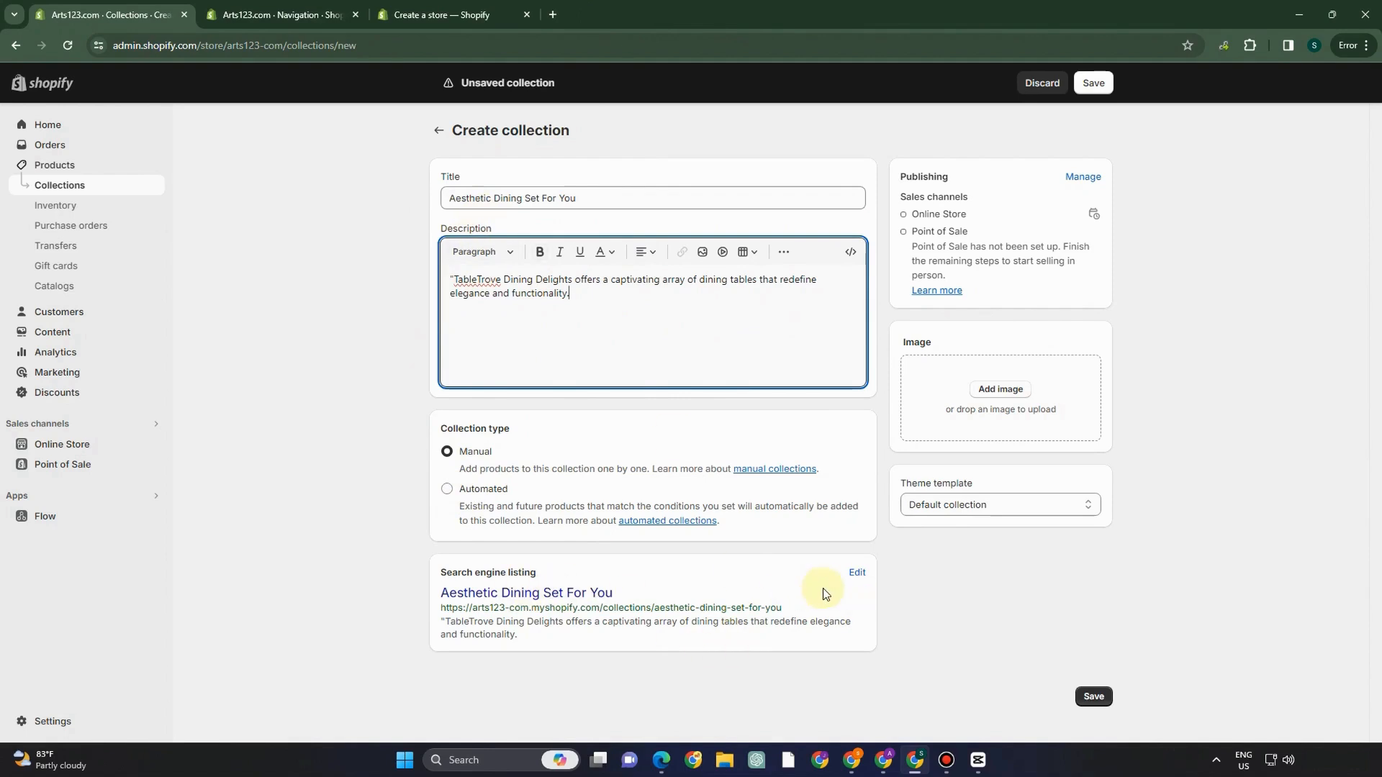
click(1014, 390)
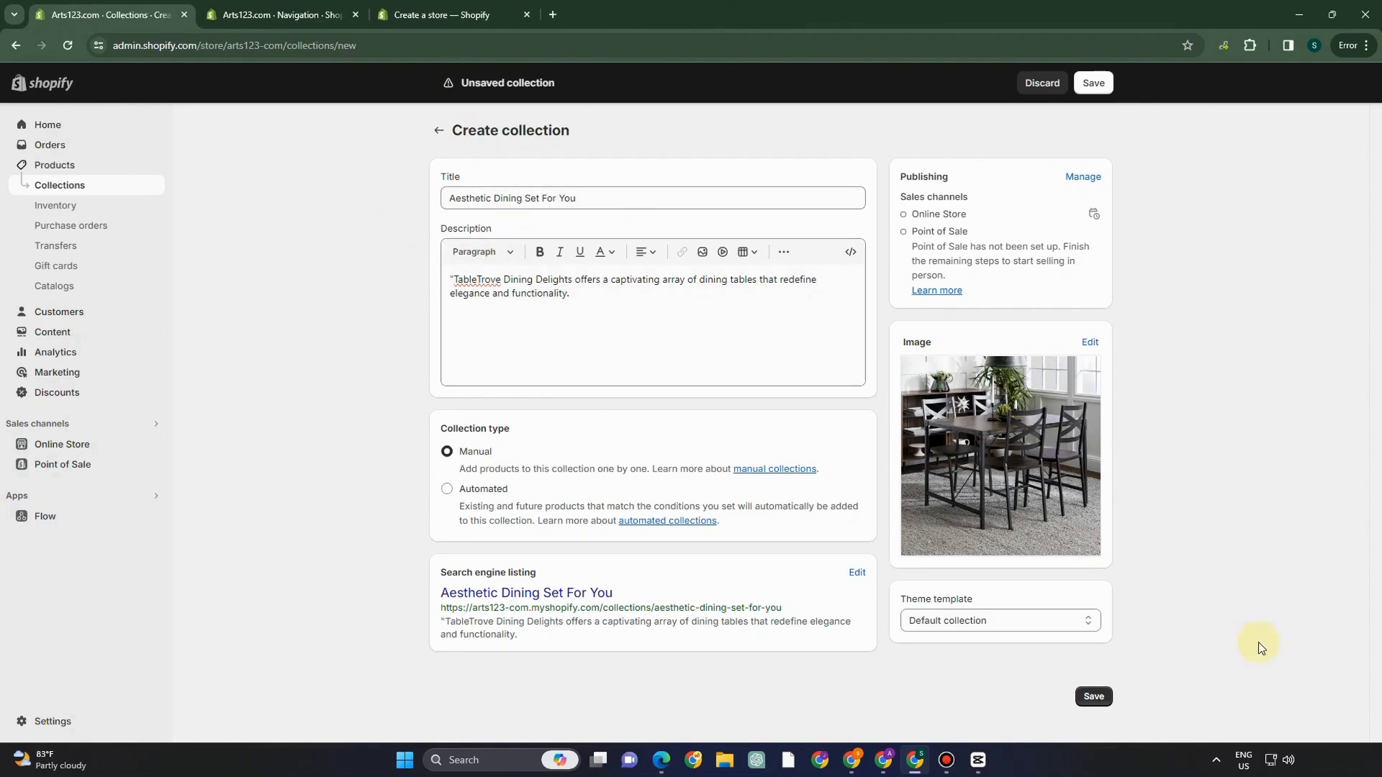
click(1094, 696)
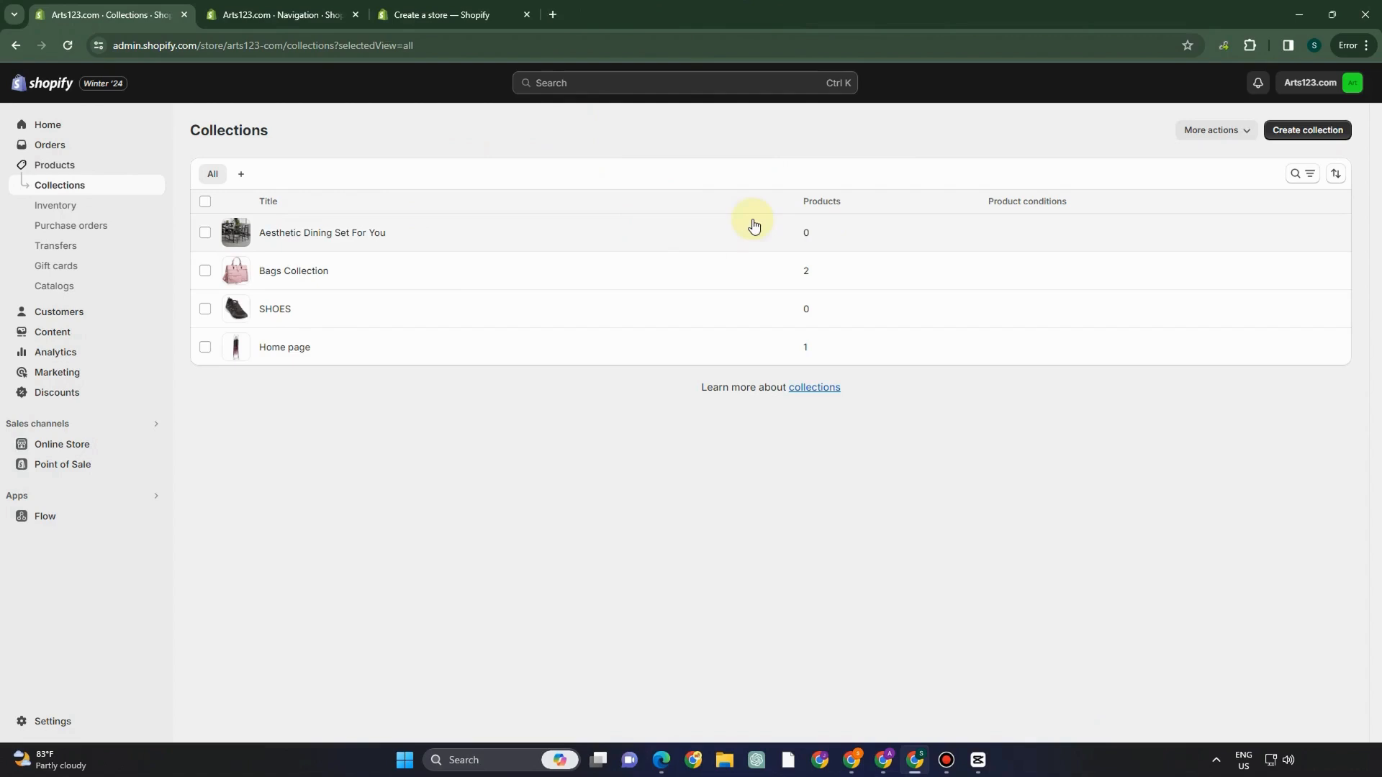
- Add the Aesthetic Dining Set and Dining products to Aesthetic Dining Set For You
click(322, 230)
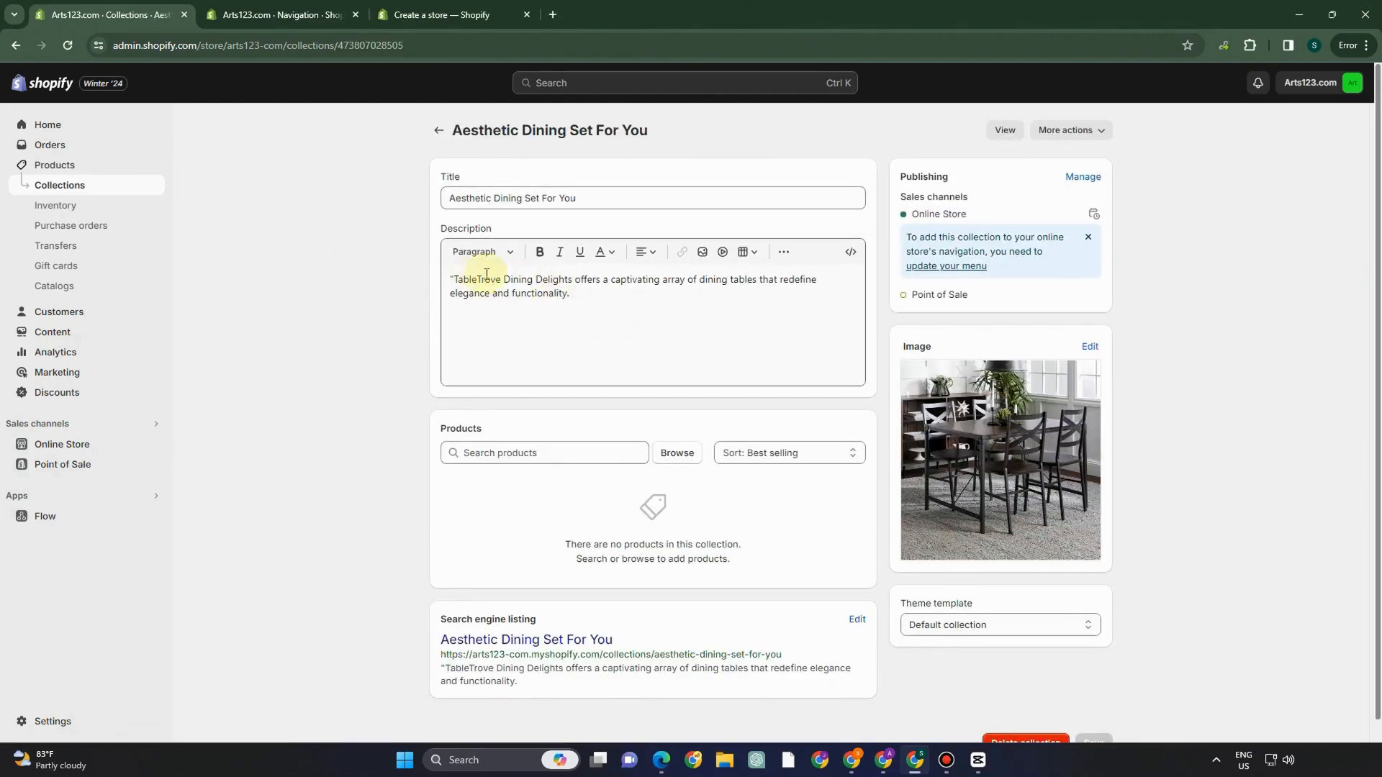
click(677, 462)
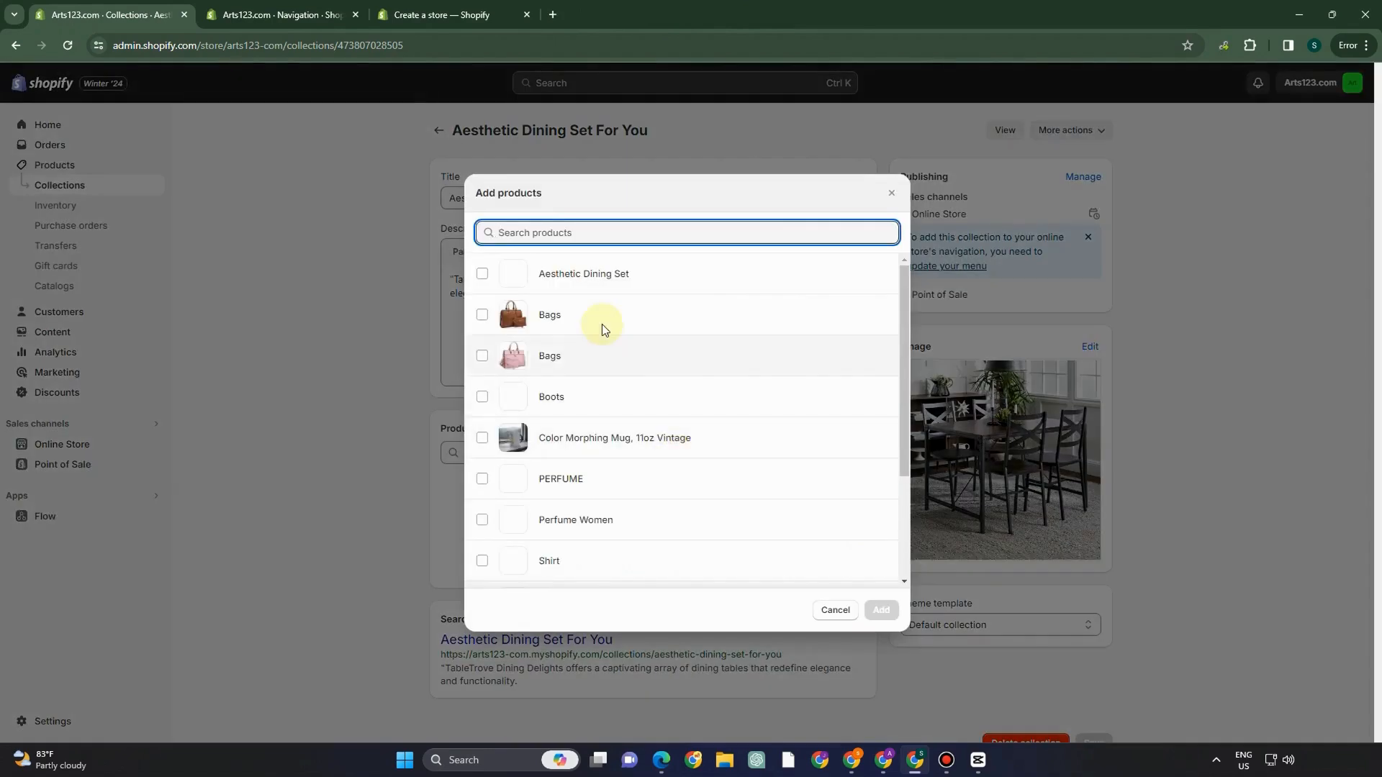
click(819, 611)
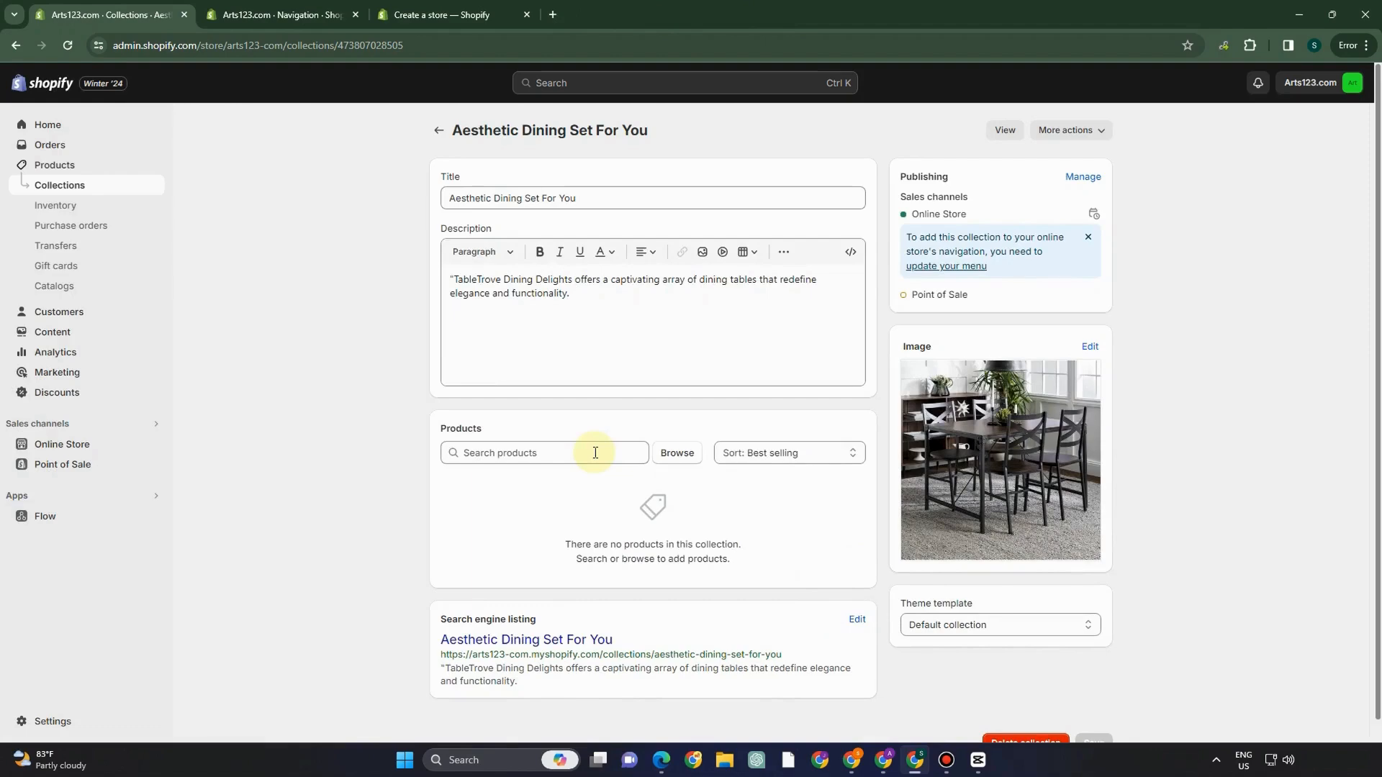
click(669, 466)
click(588, 275)
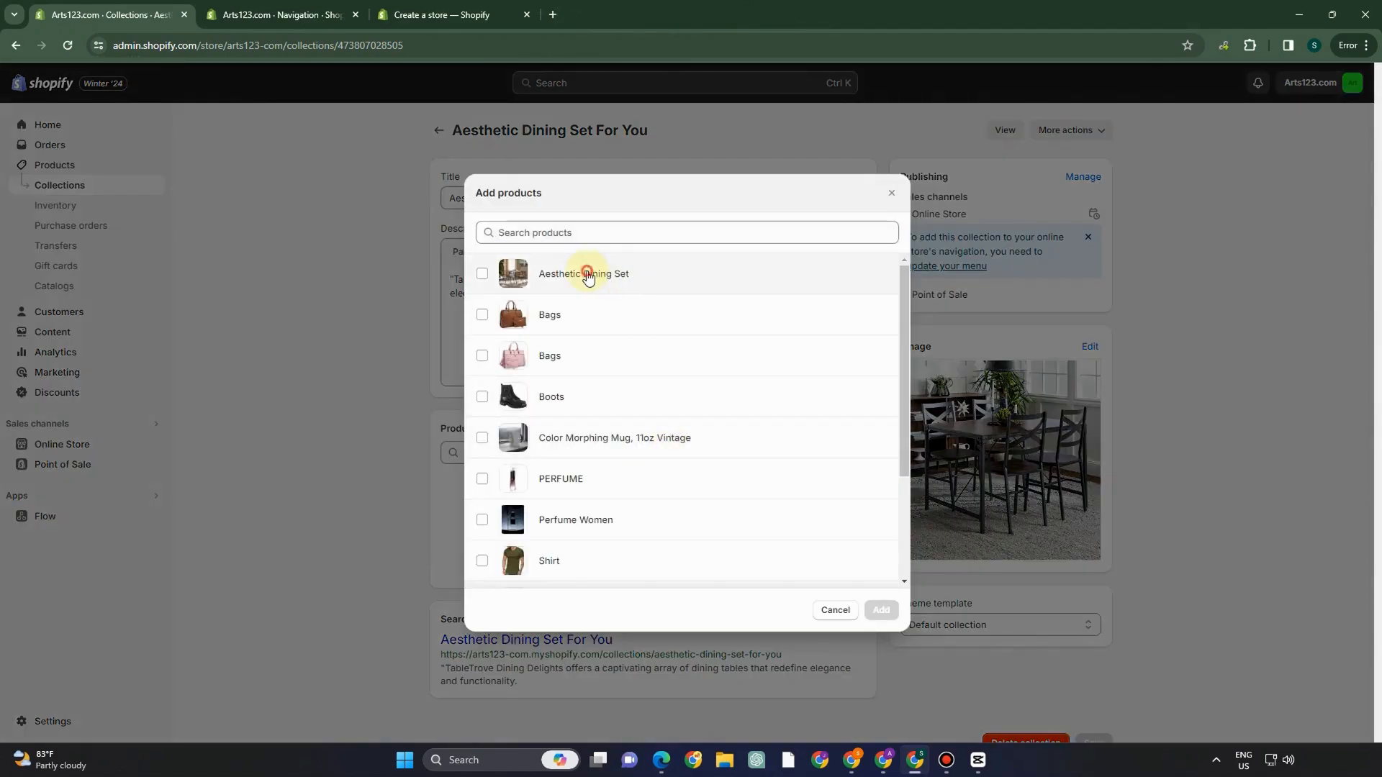
click(879, 610)
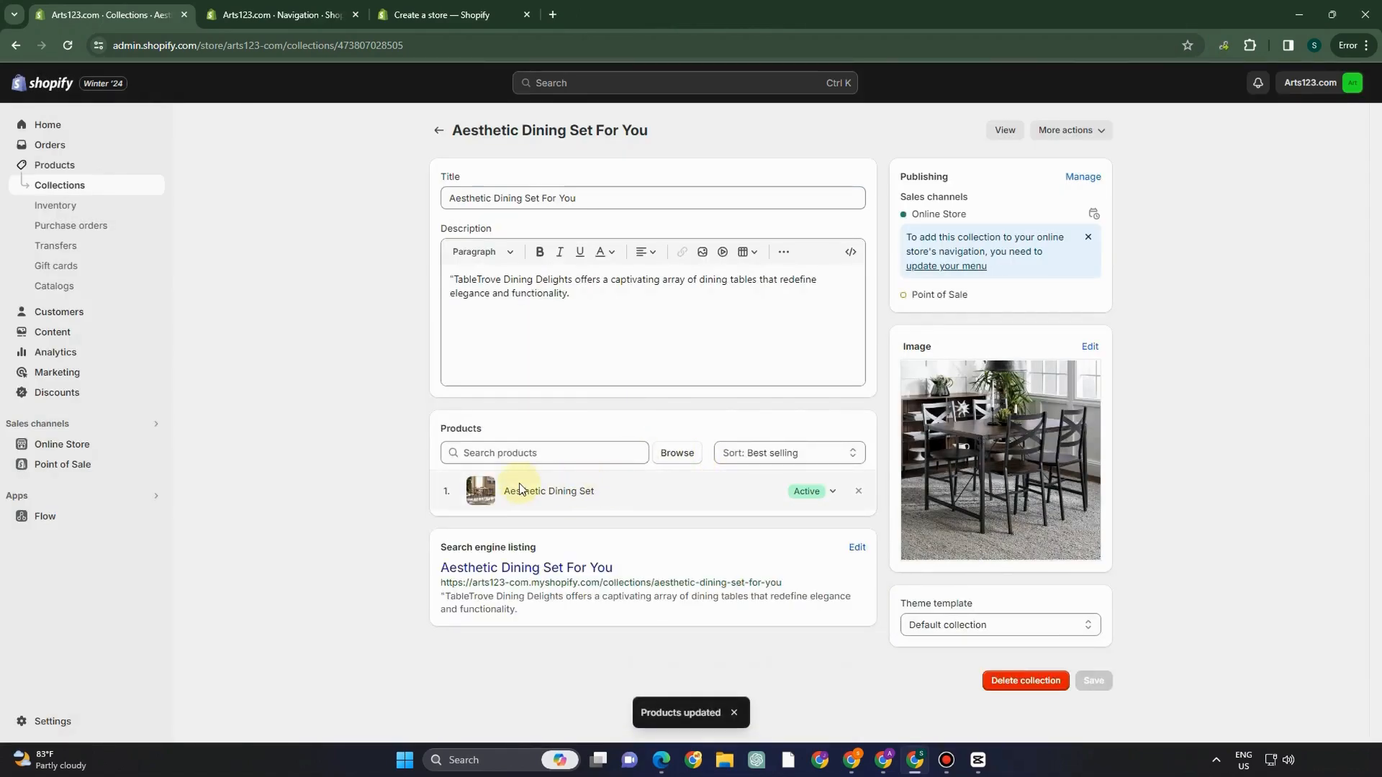
click(677, 452)
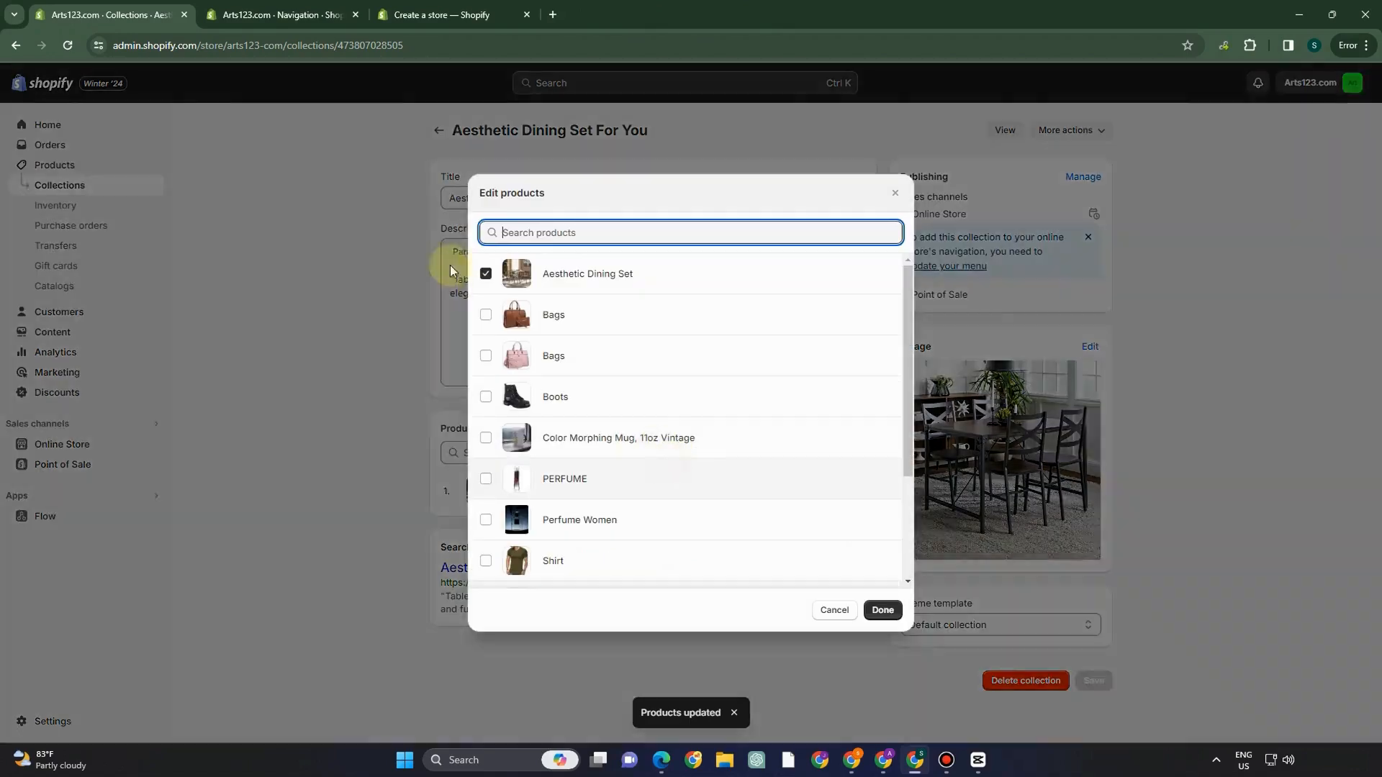
key(Escape)
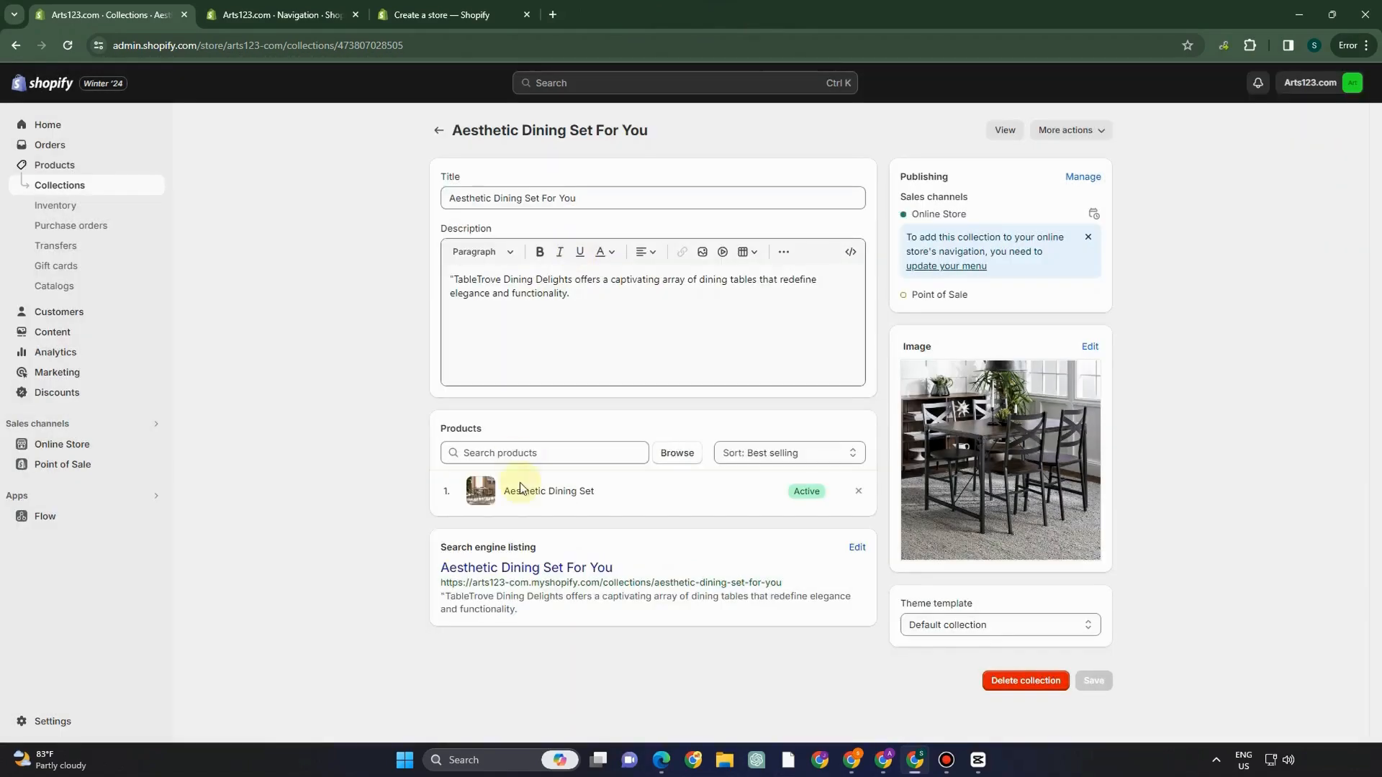
click(675, 453)
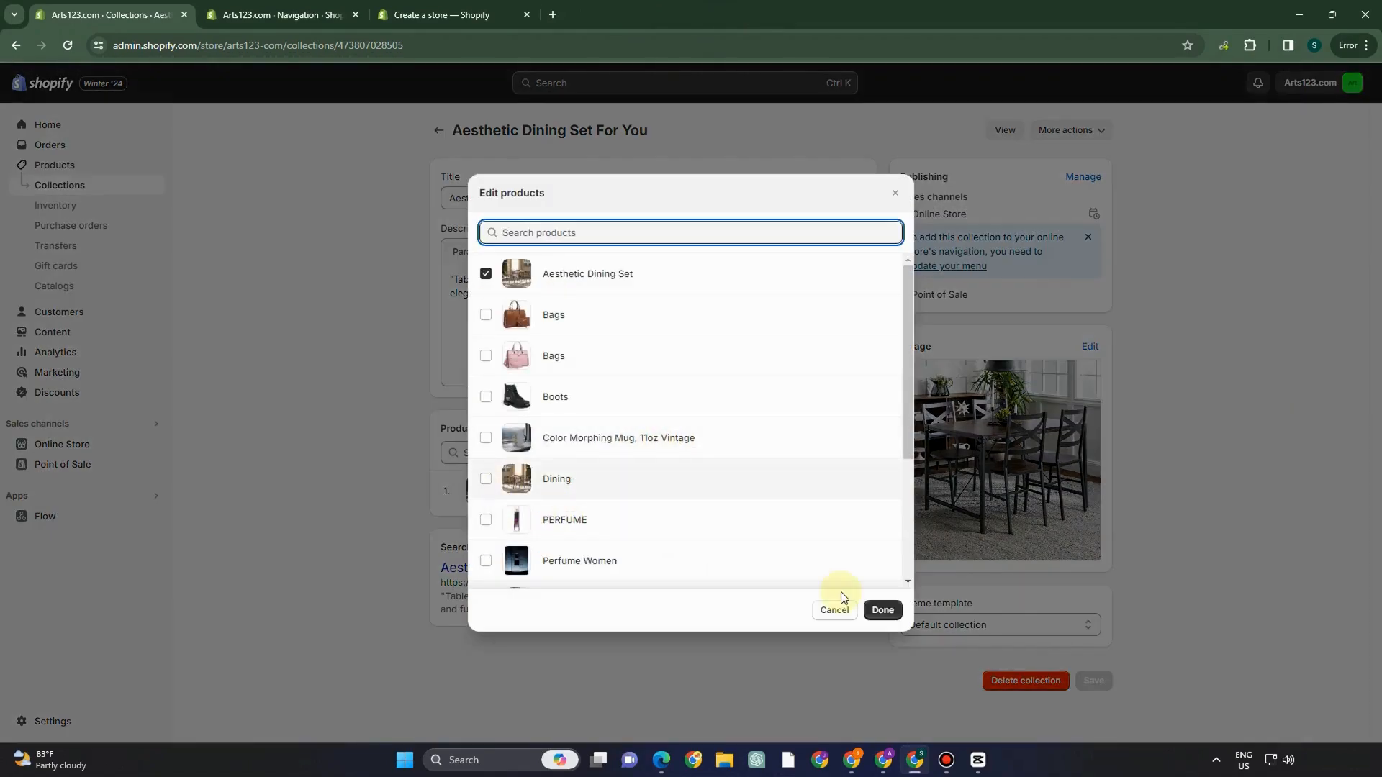
click(882, 609)
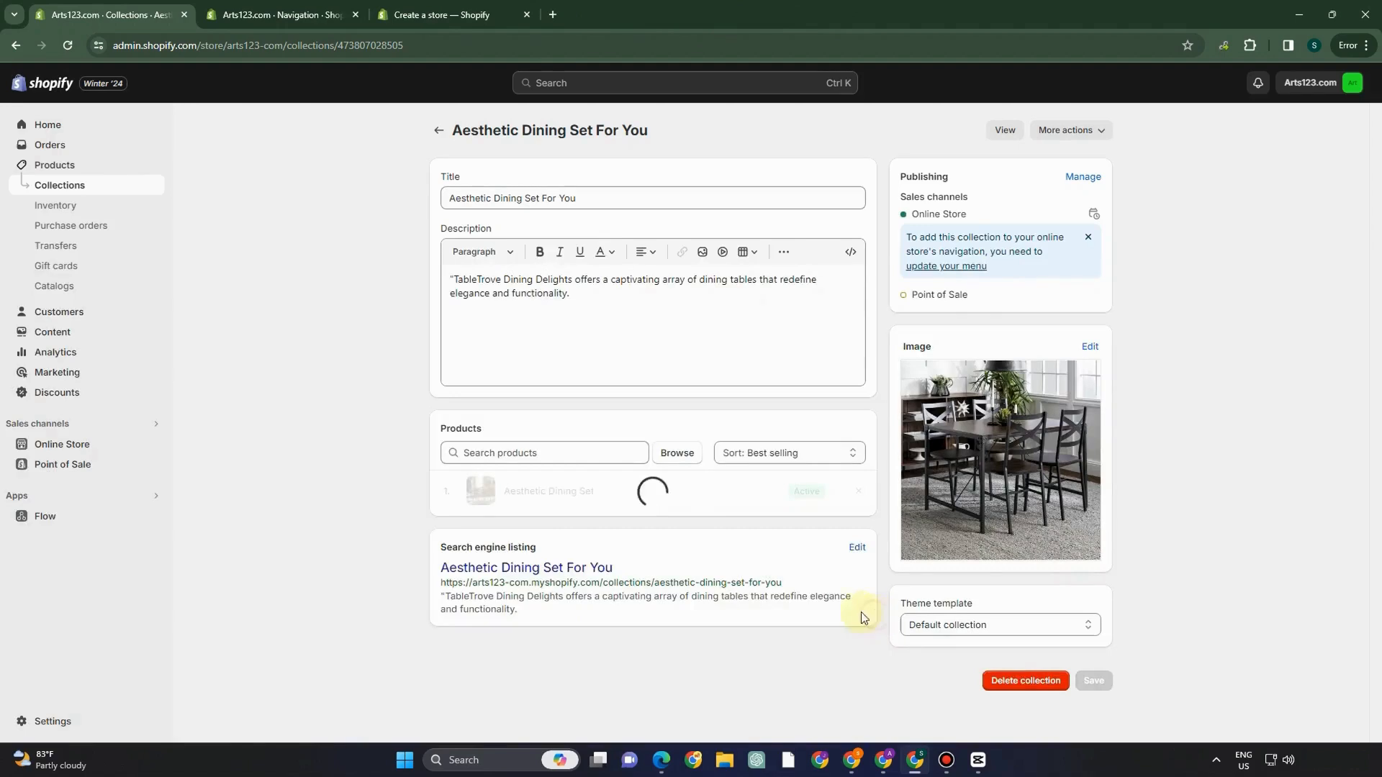
- Try title A-Z, highest price, lowest price and newest sorts, settling on Best selling
click(765, 459)
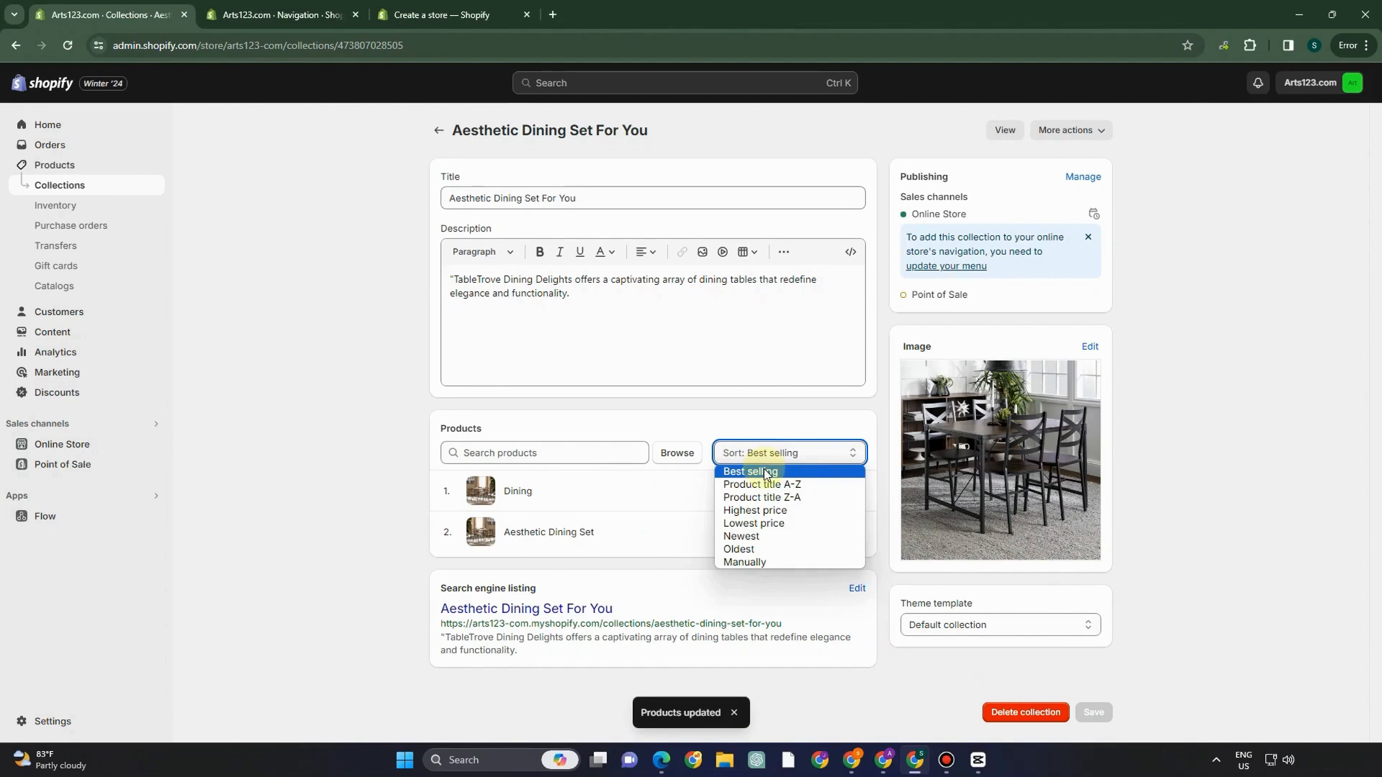
click(764, 485)
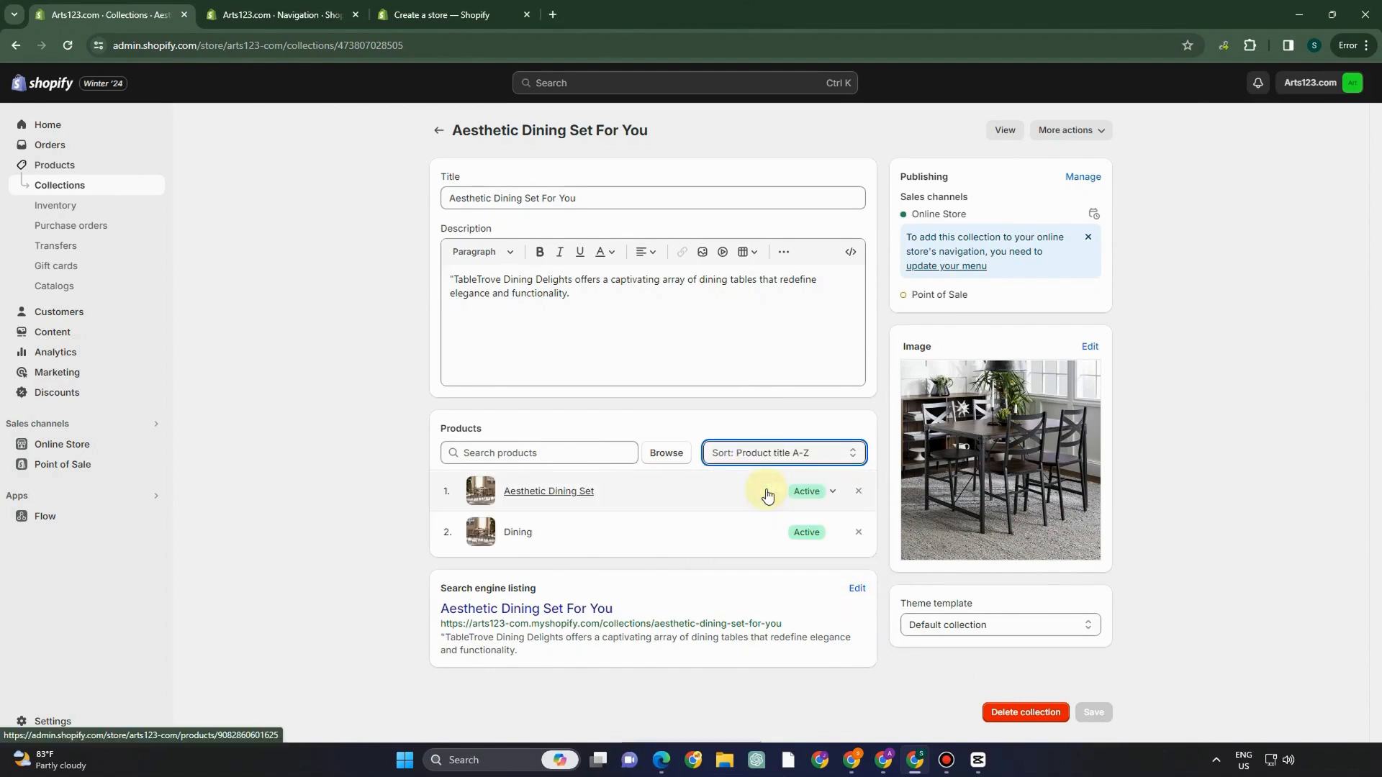
click(776, 452)
click(770, 512)
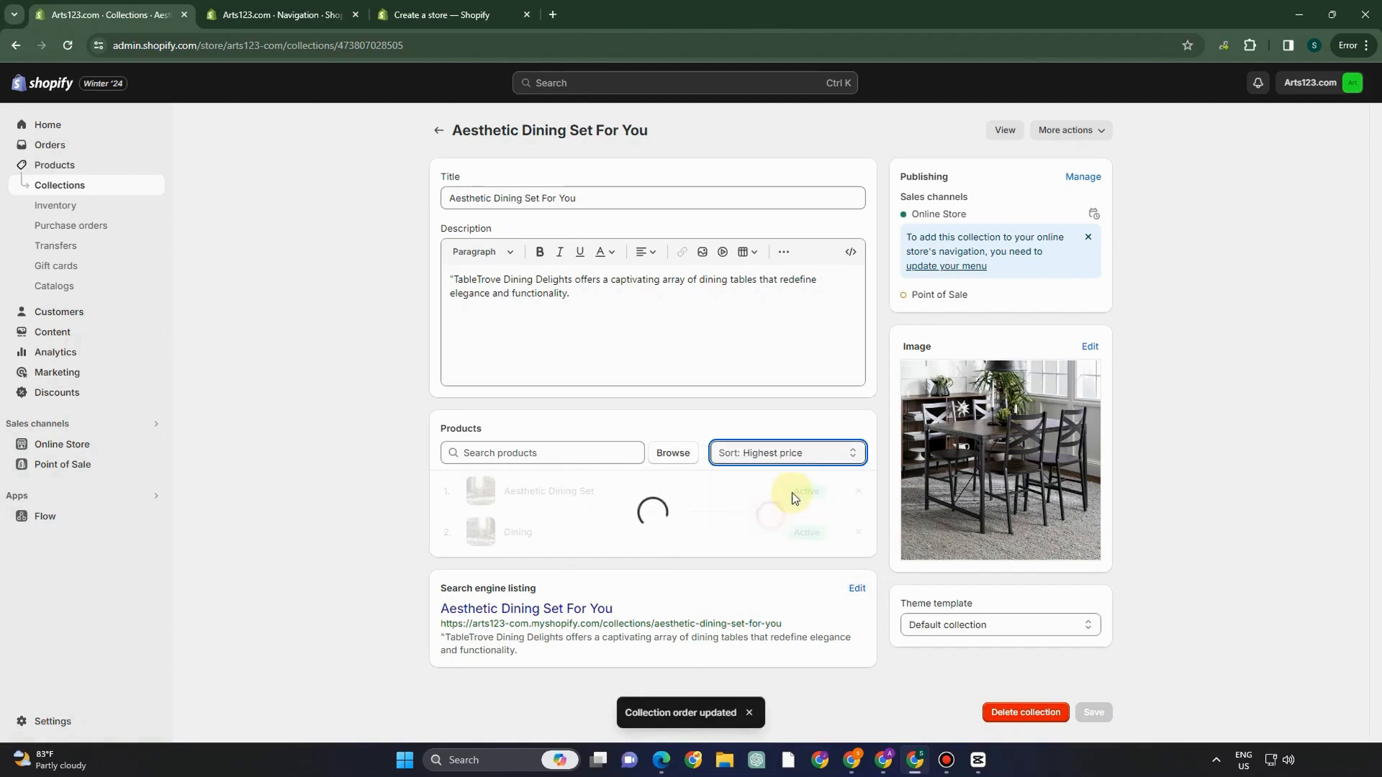
click(776, 455)
click(762, 524)
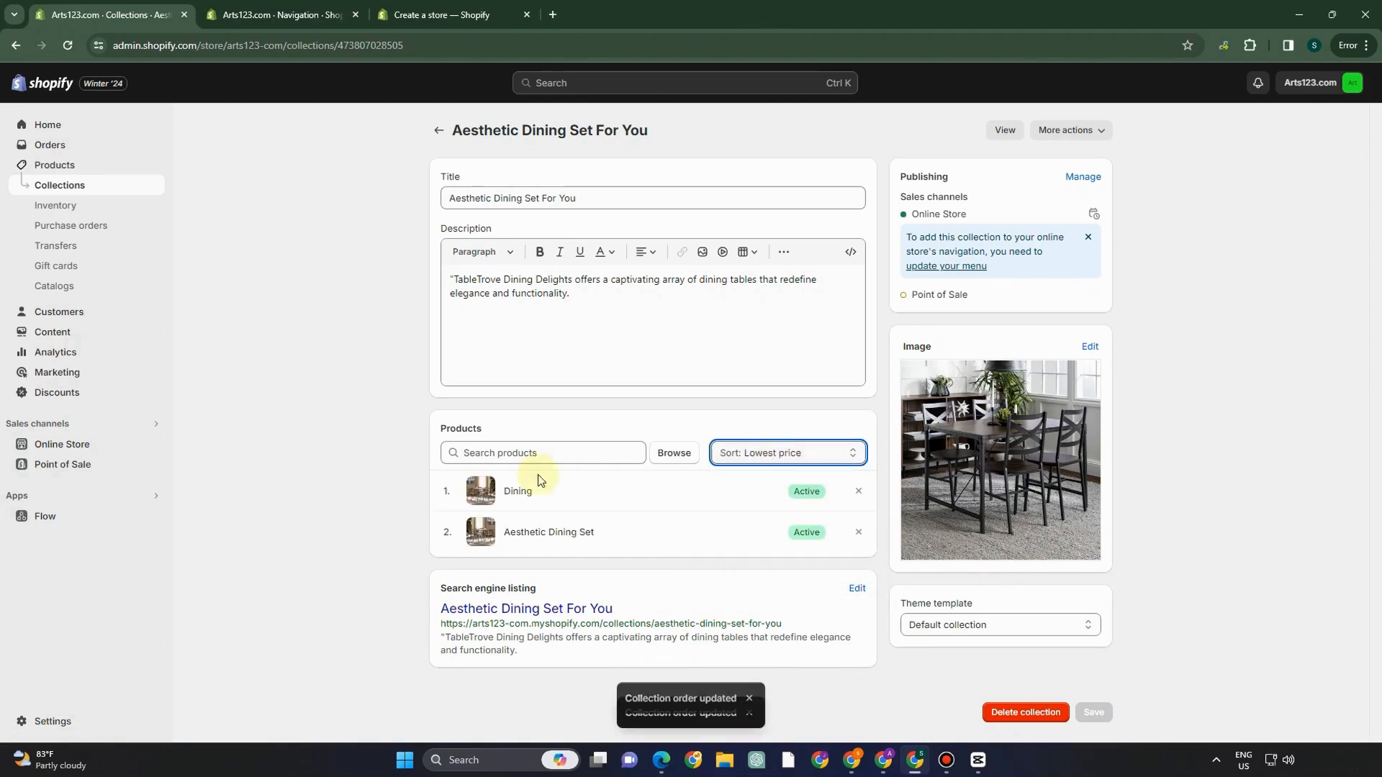
click(728, 453)
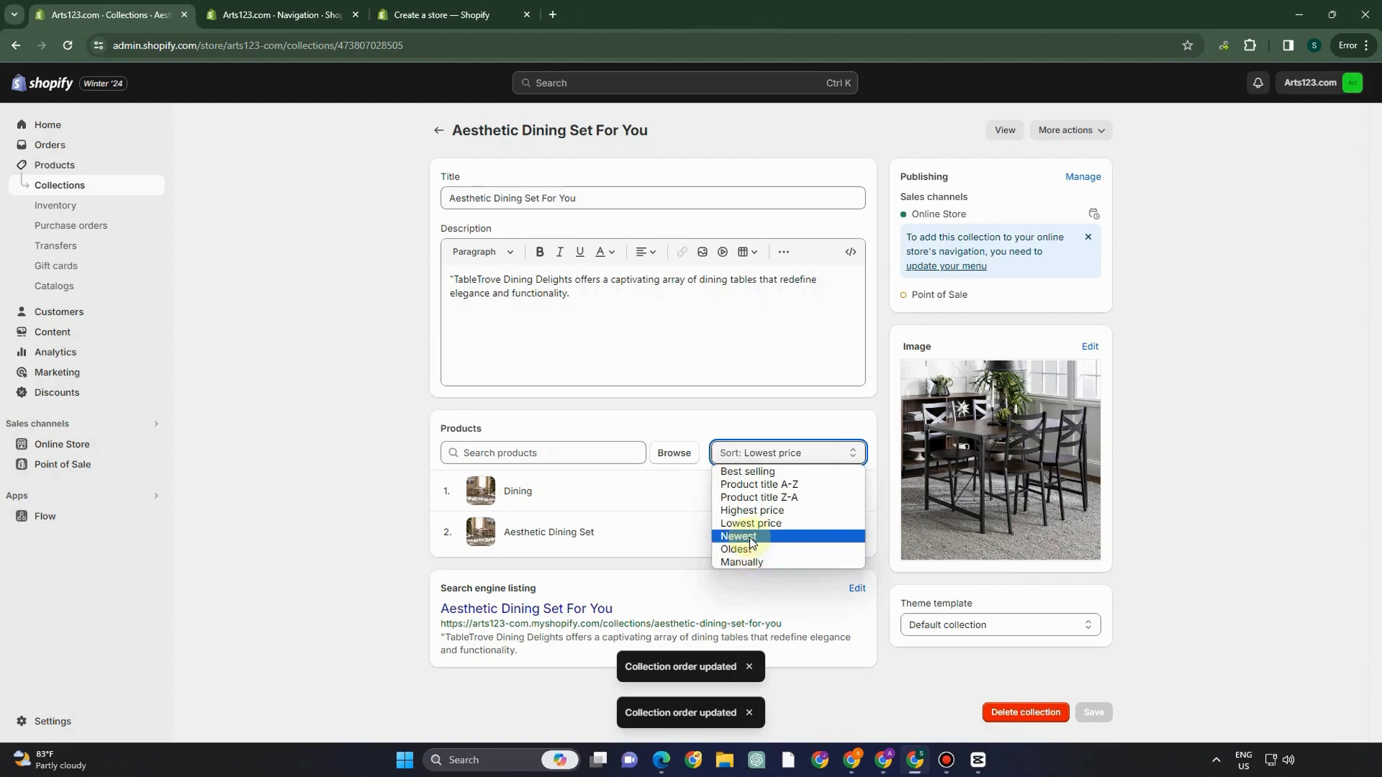
click(738, 536)
click(731, 453)
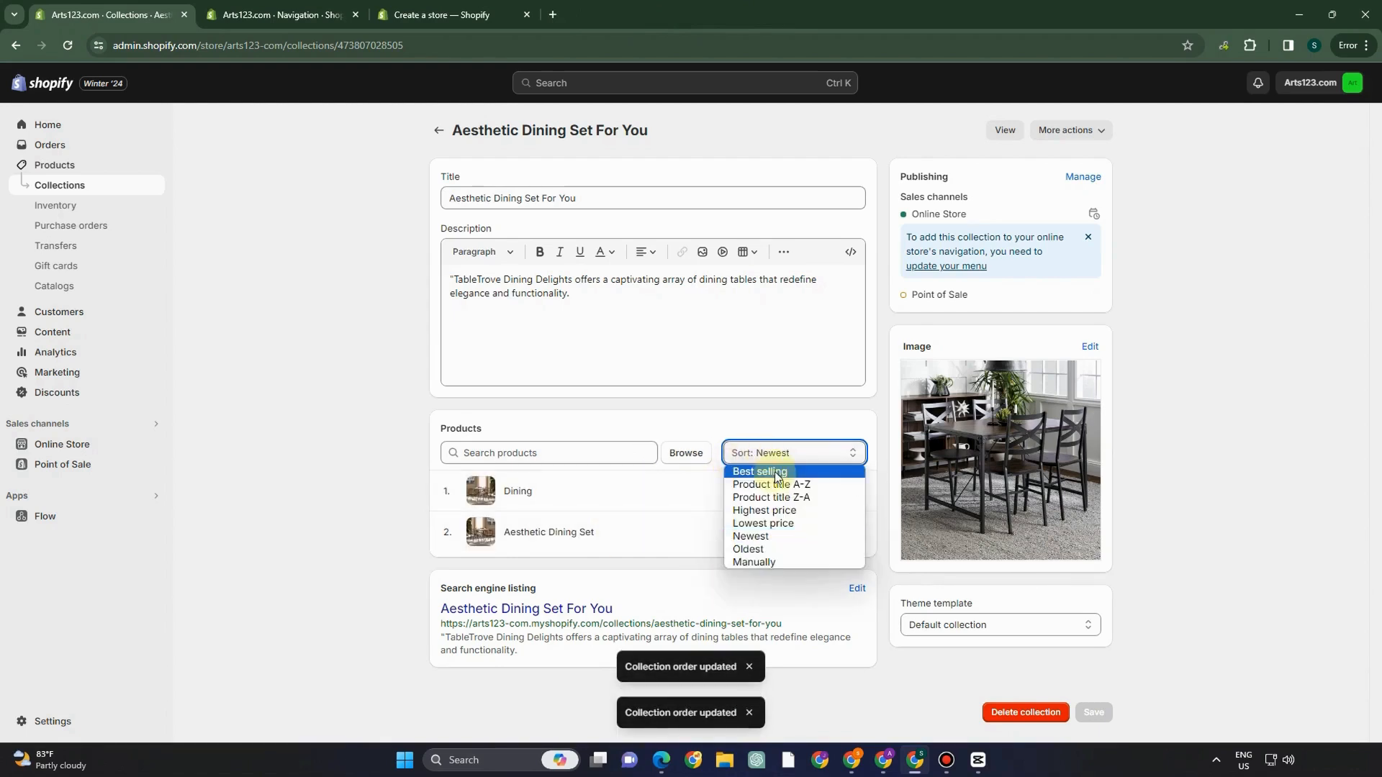
click(741, 469)
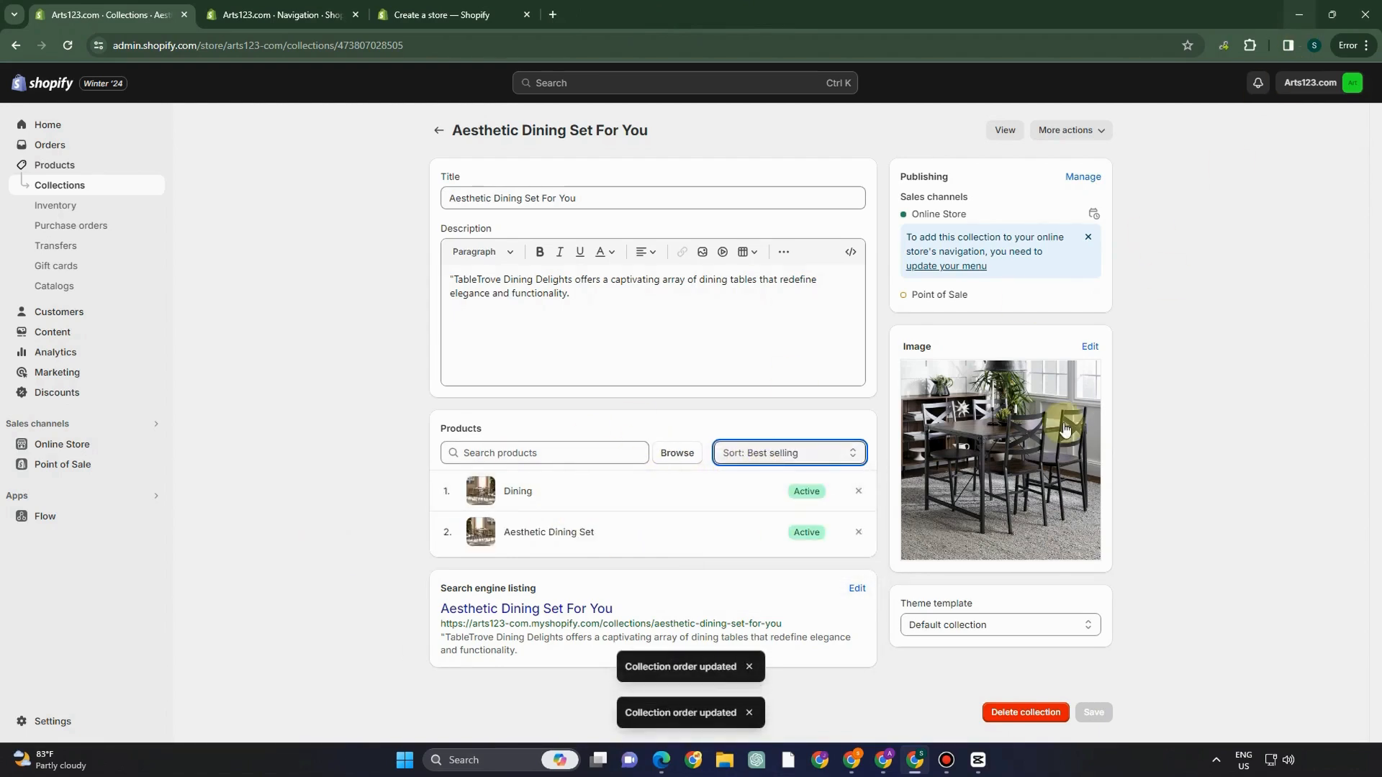
click(438, 130)
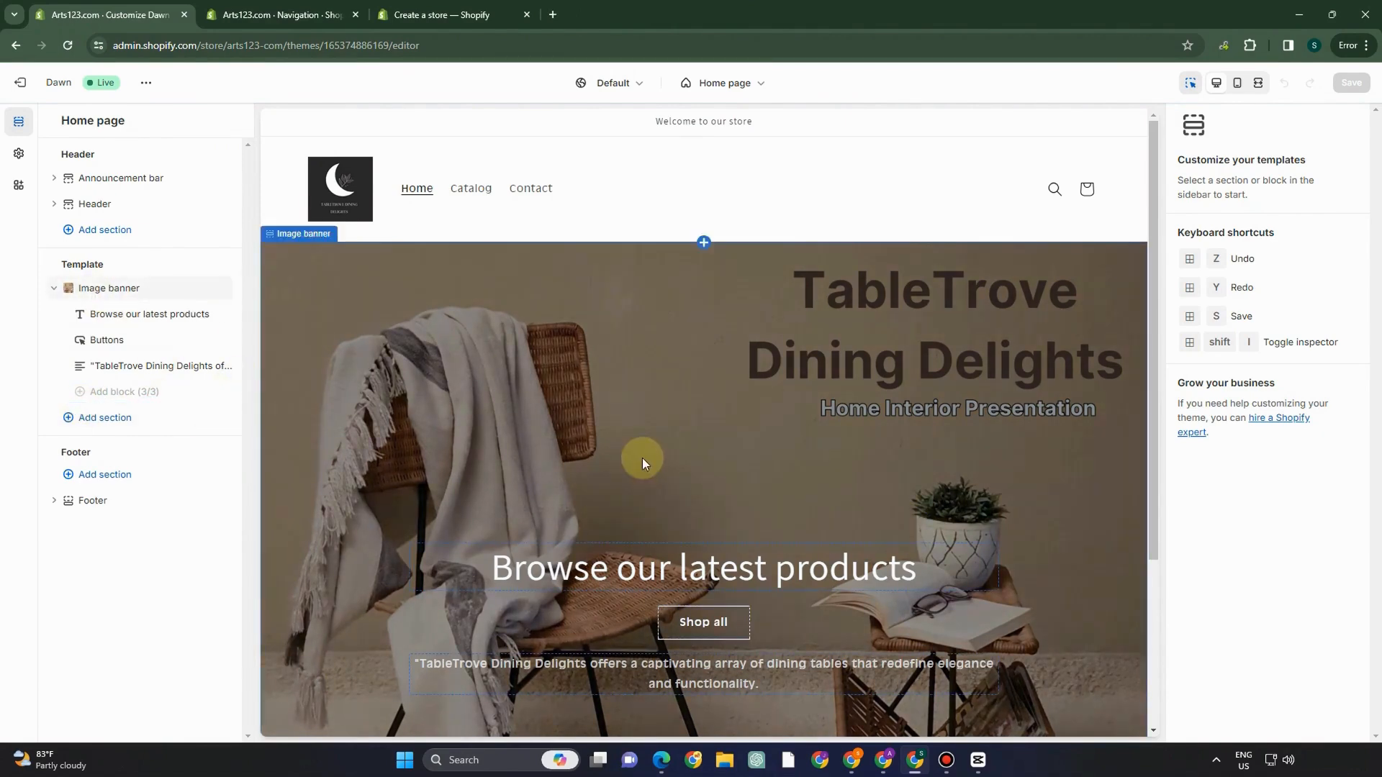
- Scroll the Dawn home page preview to the footer and select the Image banner section
scroll(628, 451, down, 3)
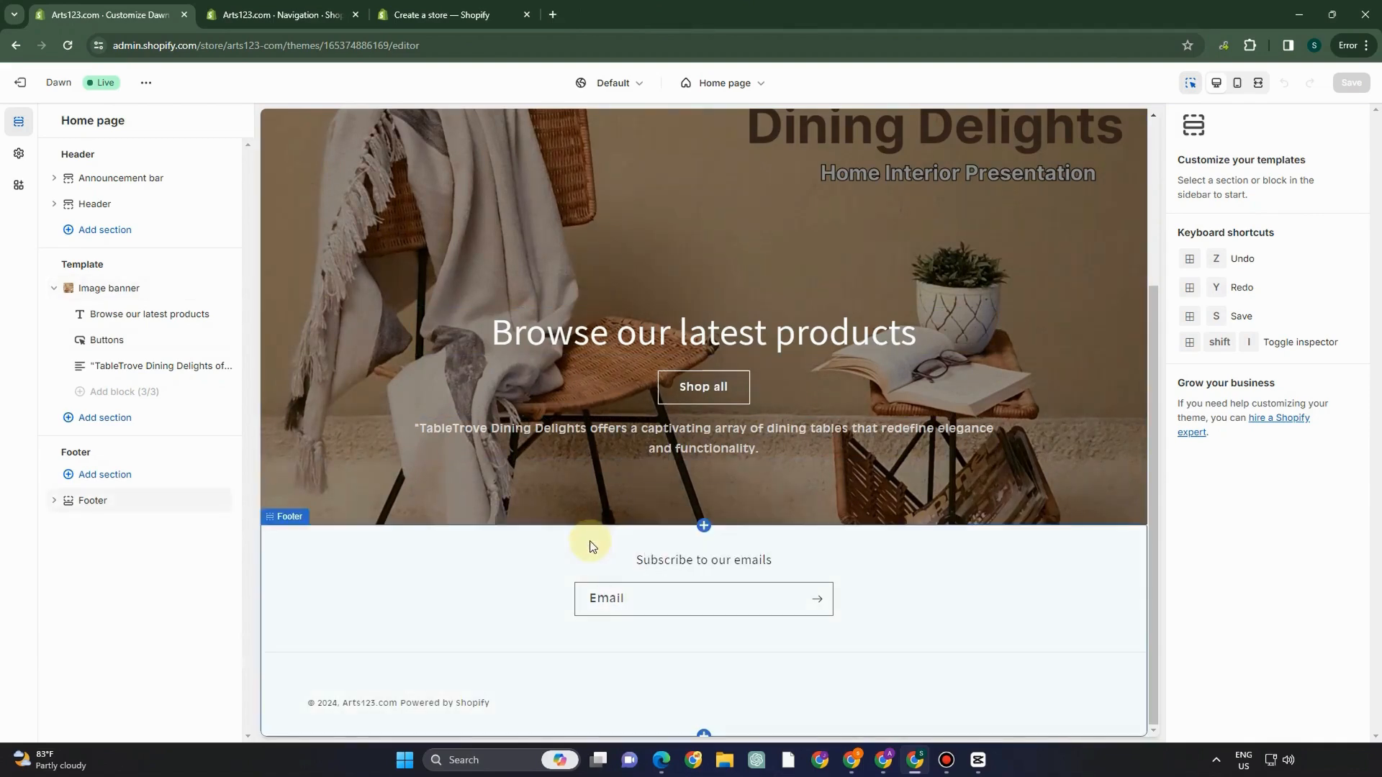
click(647, 345)
scroll(584, 471, down, 2)
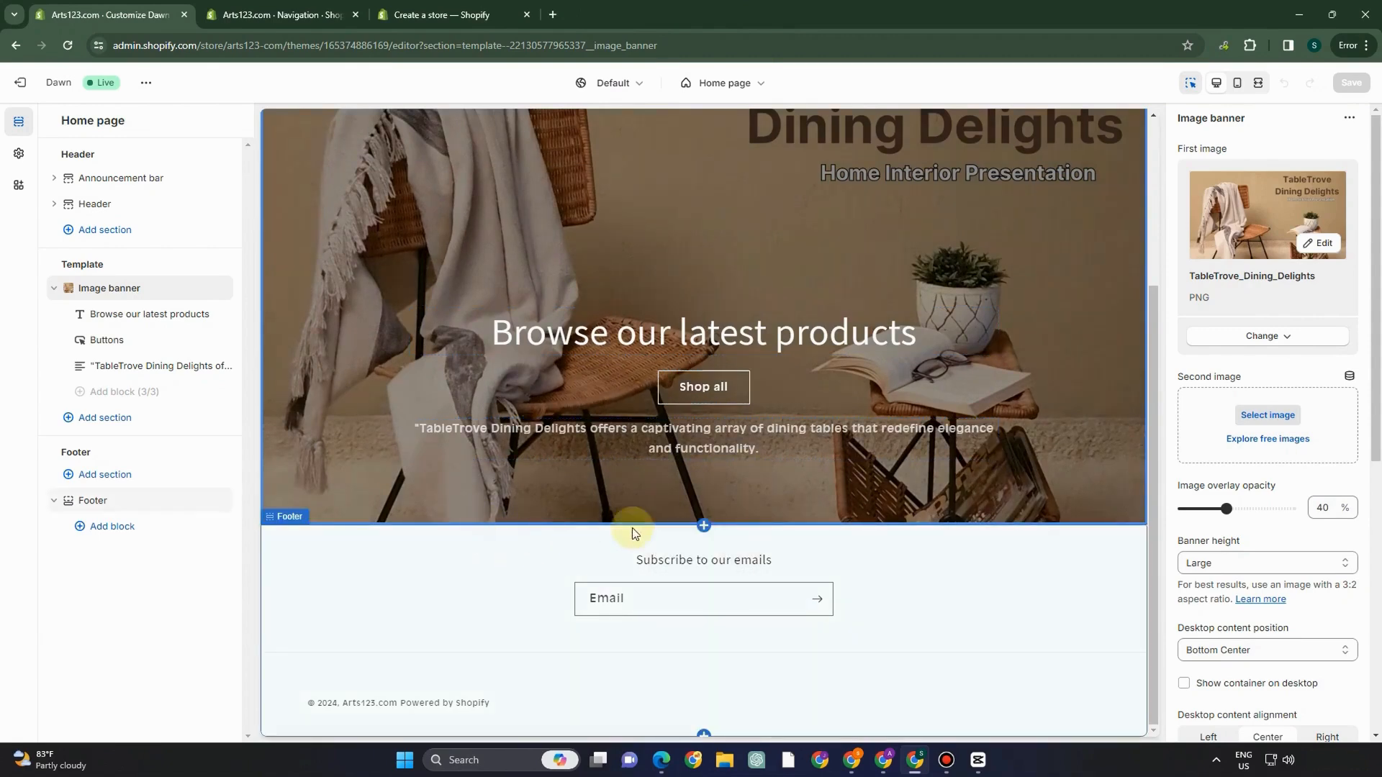
mouse_move(689, 523)
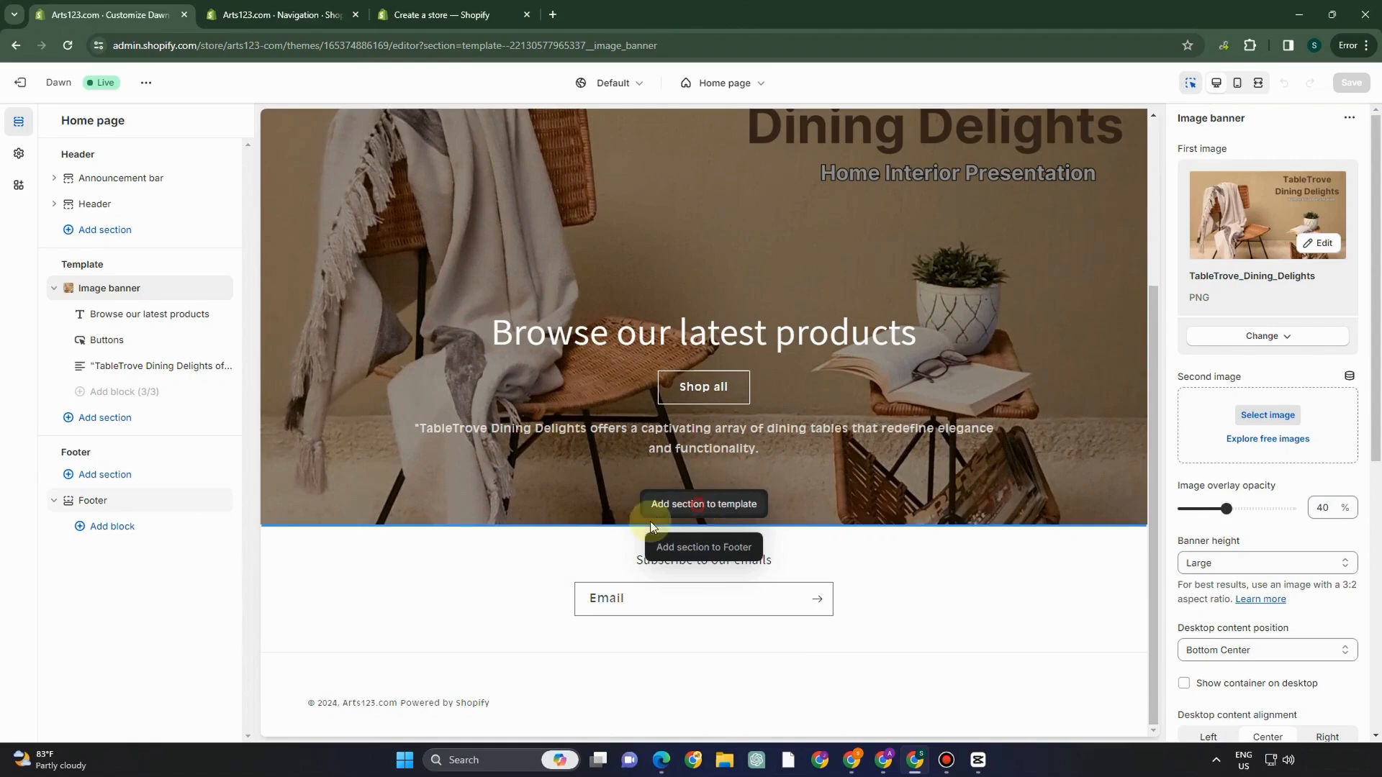
click(99, 418)
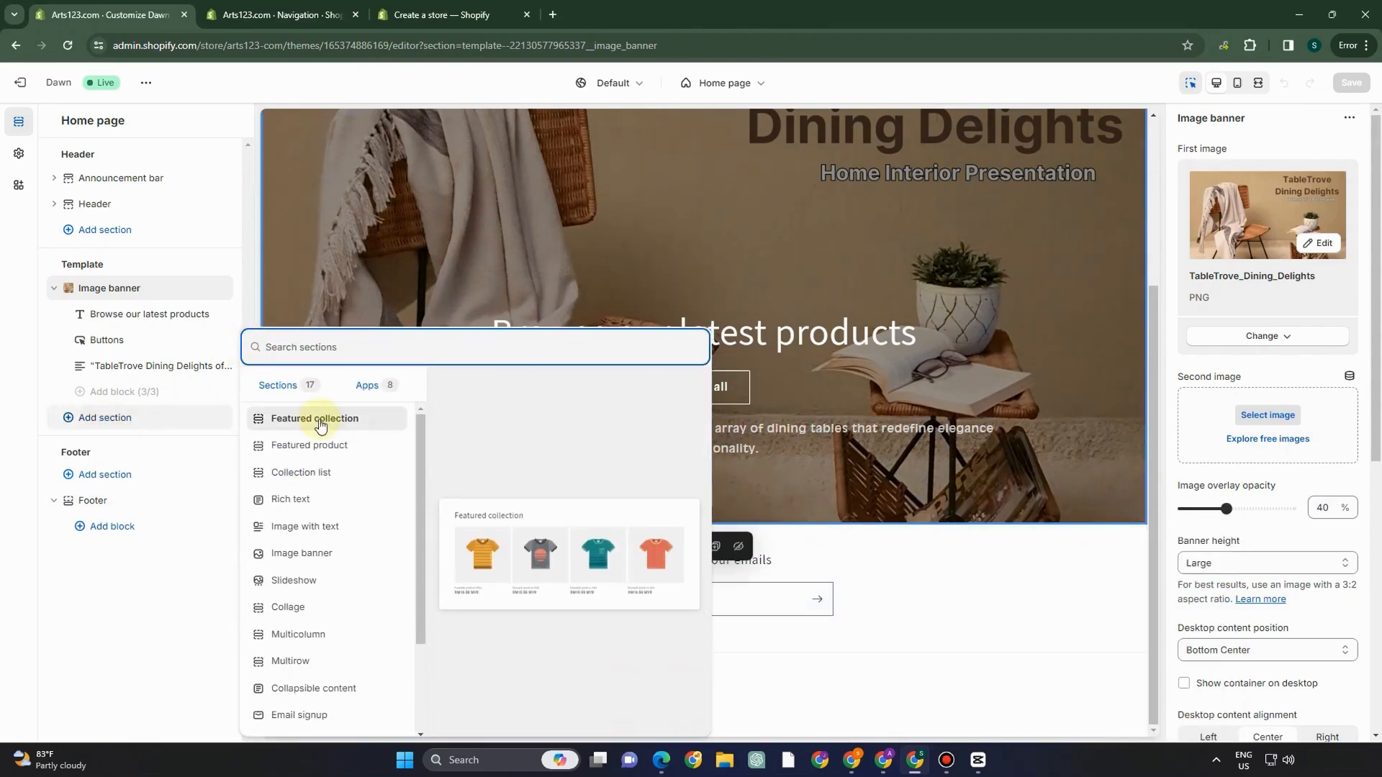
- Add a Featured collection section set to Aesthetic Dining Set For You and save the home page
click(321, 419)
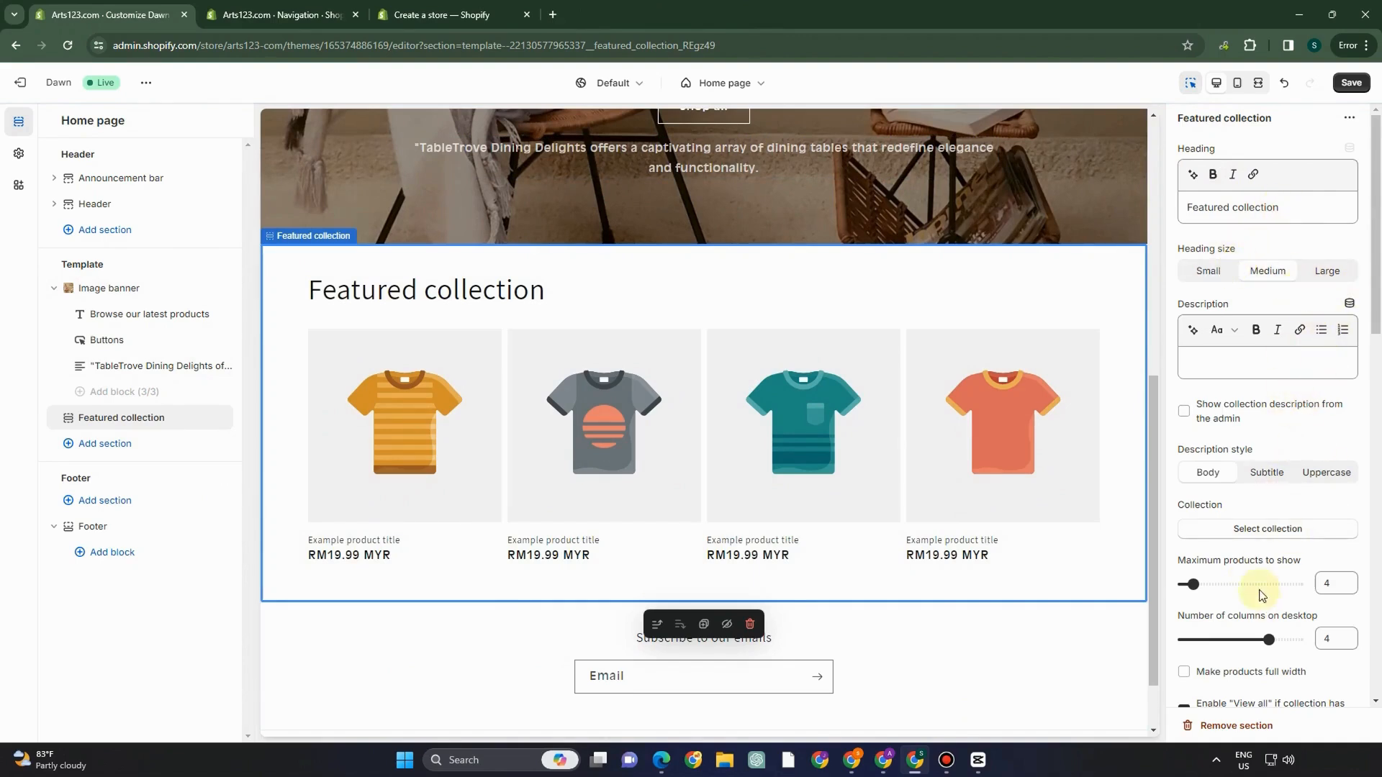
click(1247, 529)
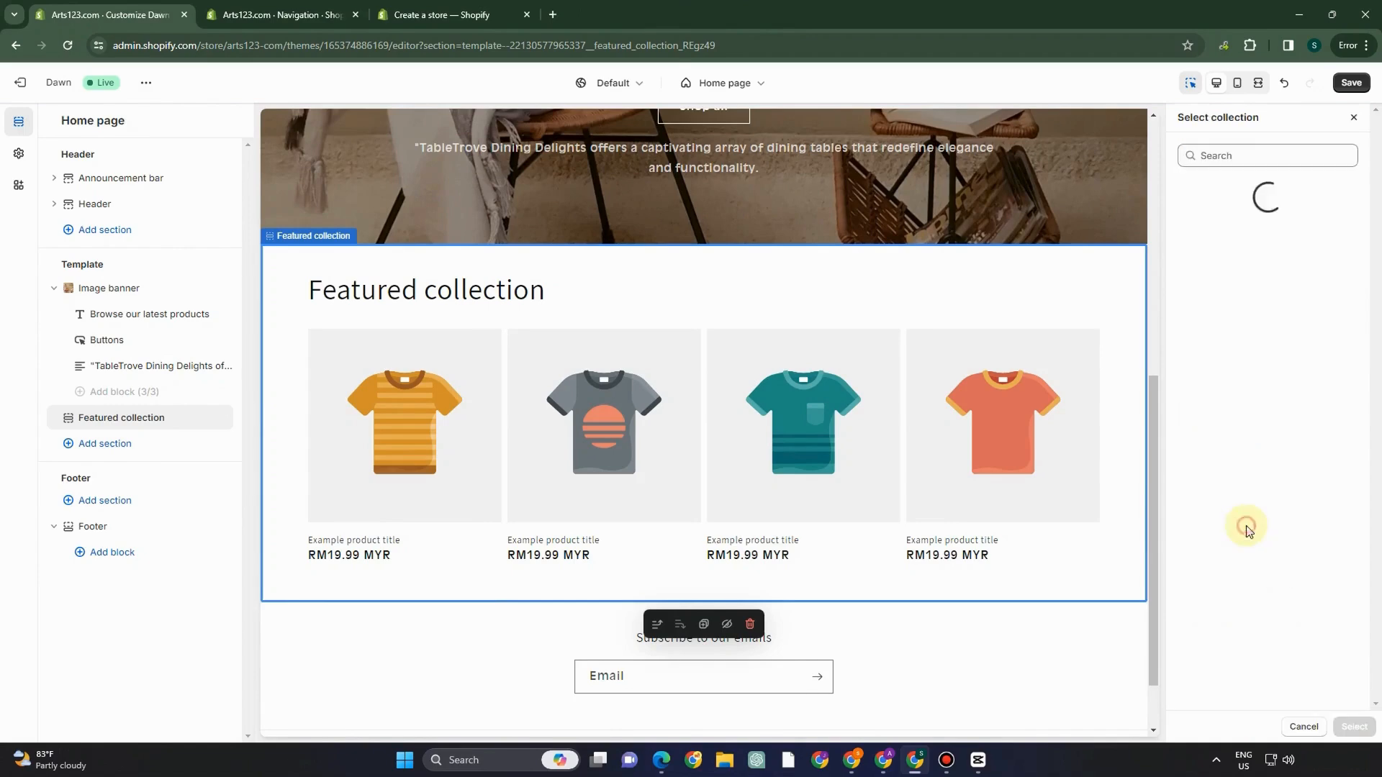
click(1238, 235)
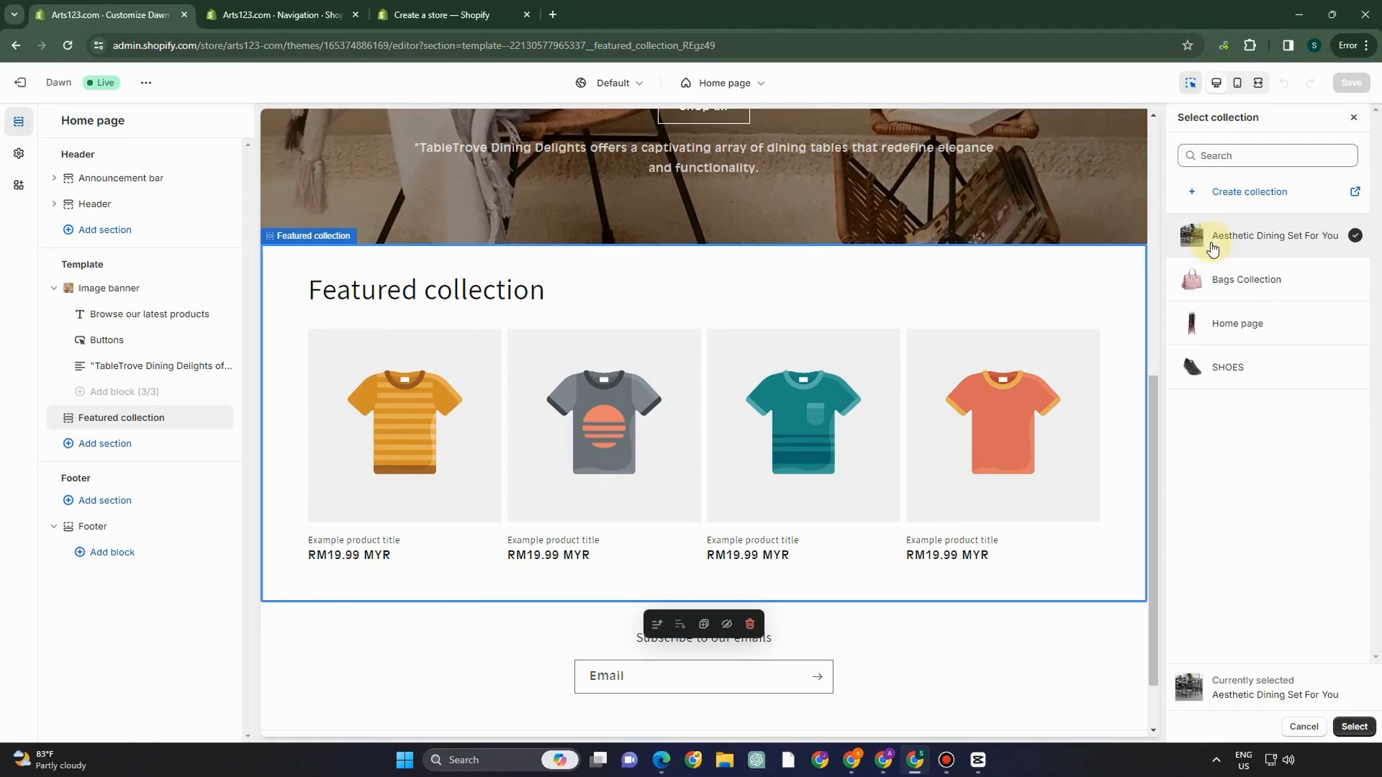
click(1354, 727)
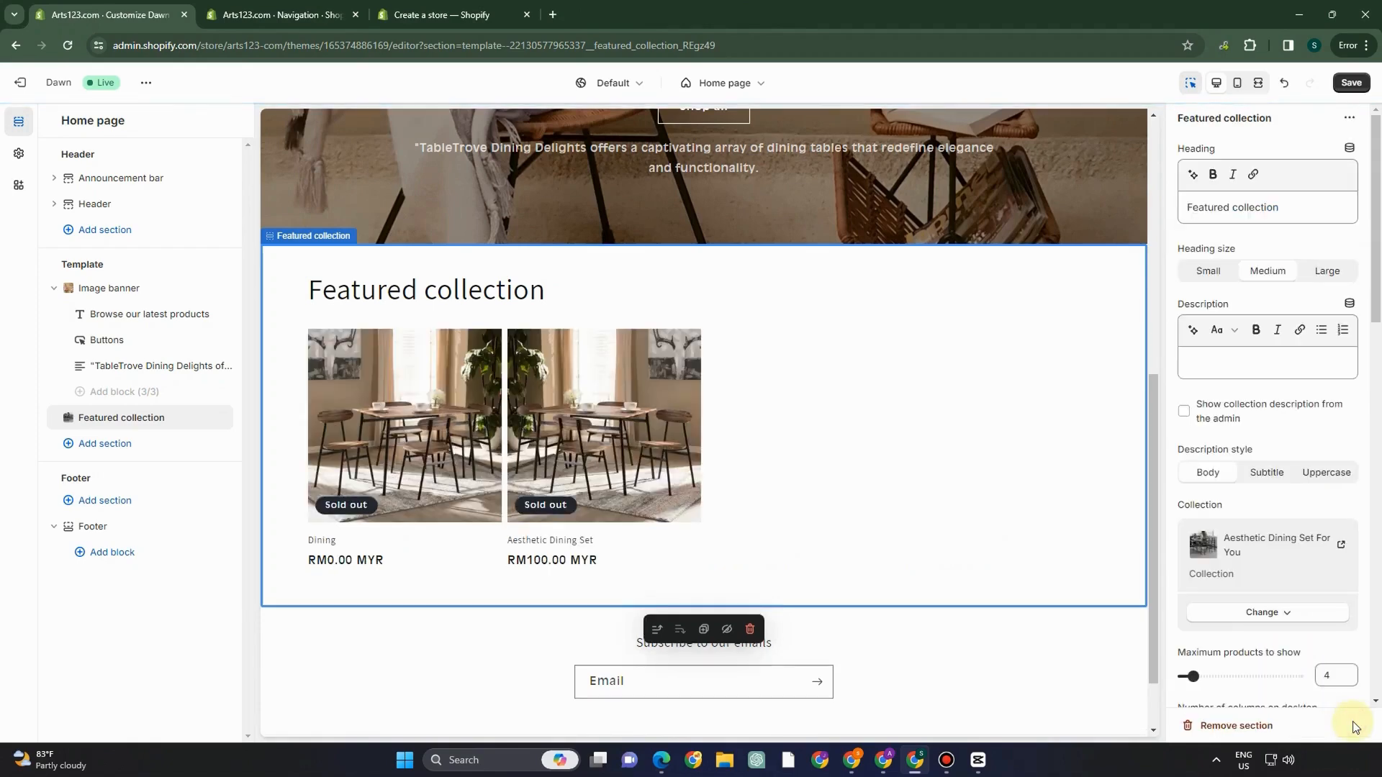
click(1350, 85)
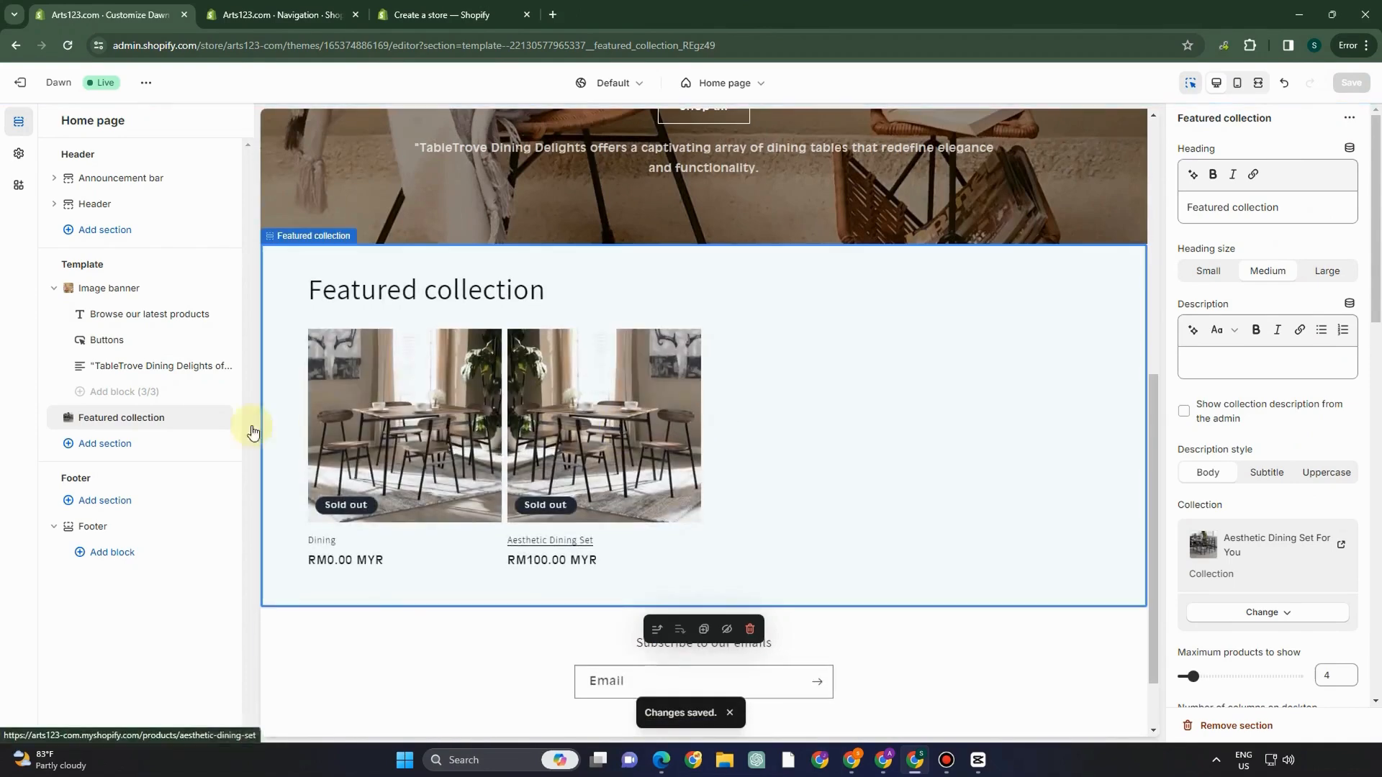
click(136, 447)
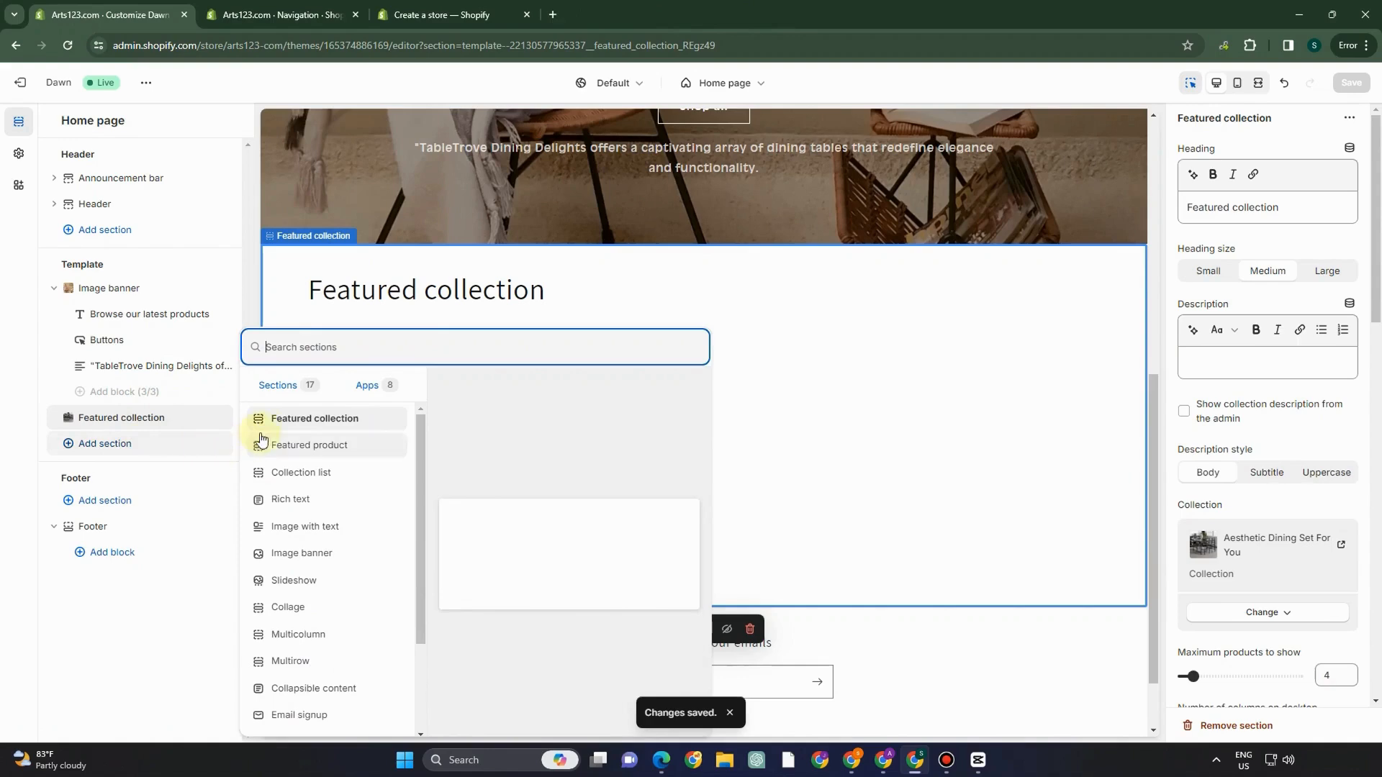
- Add an Image with text section using library image 3, the dark dining table photo
click(306, 531)
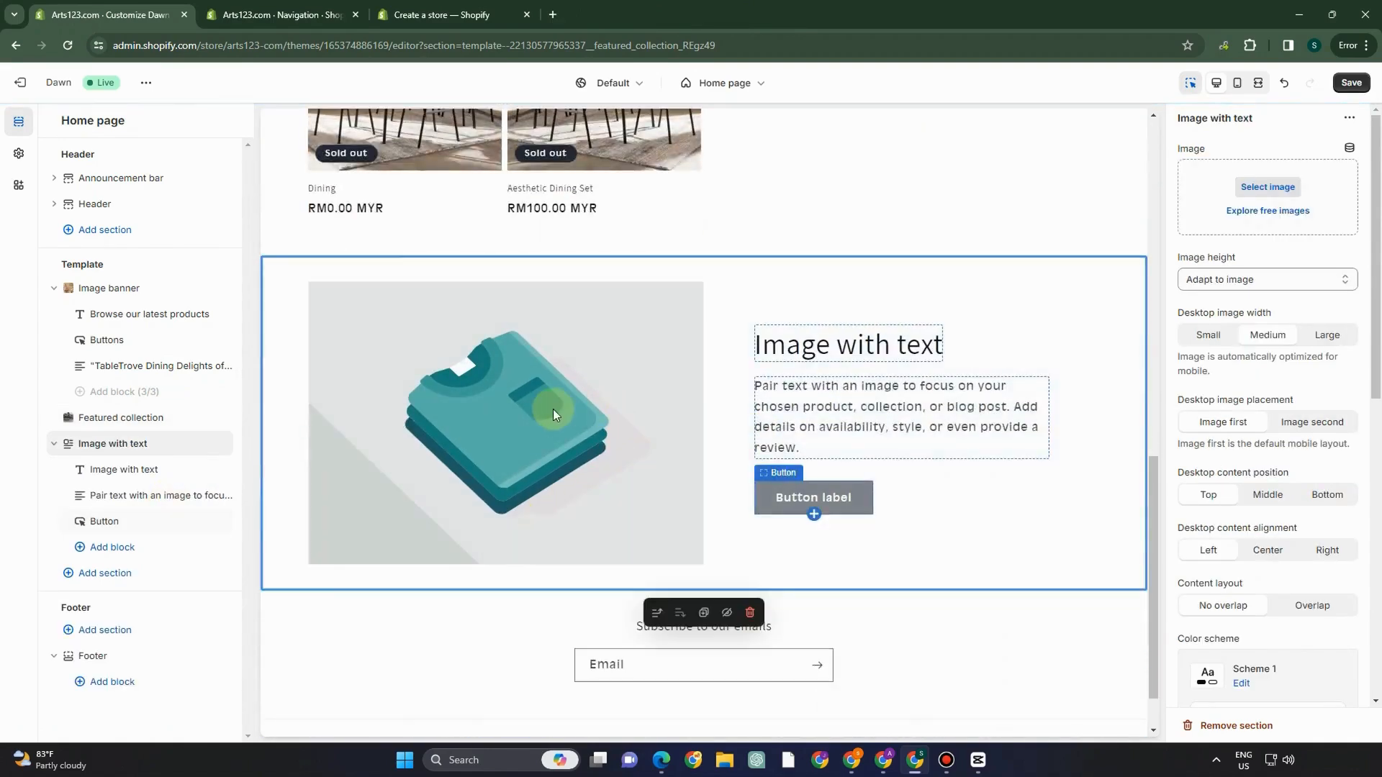
click(1268, 187)
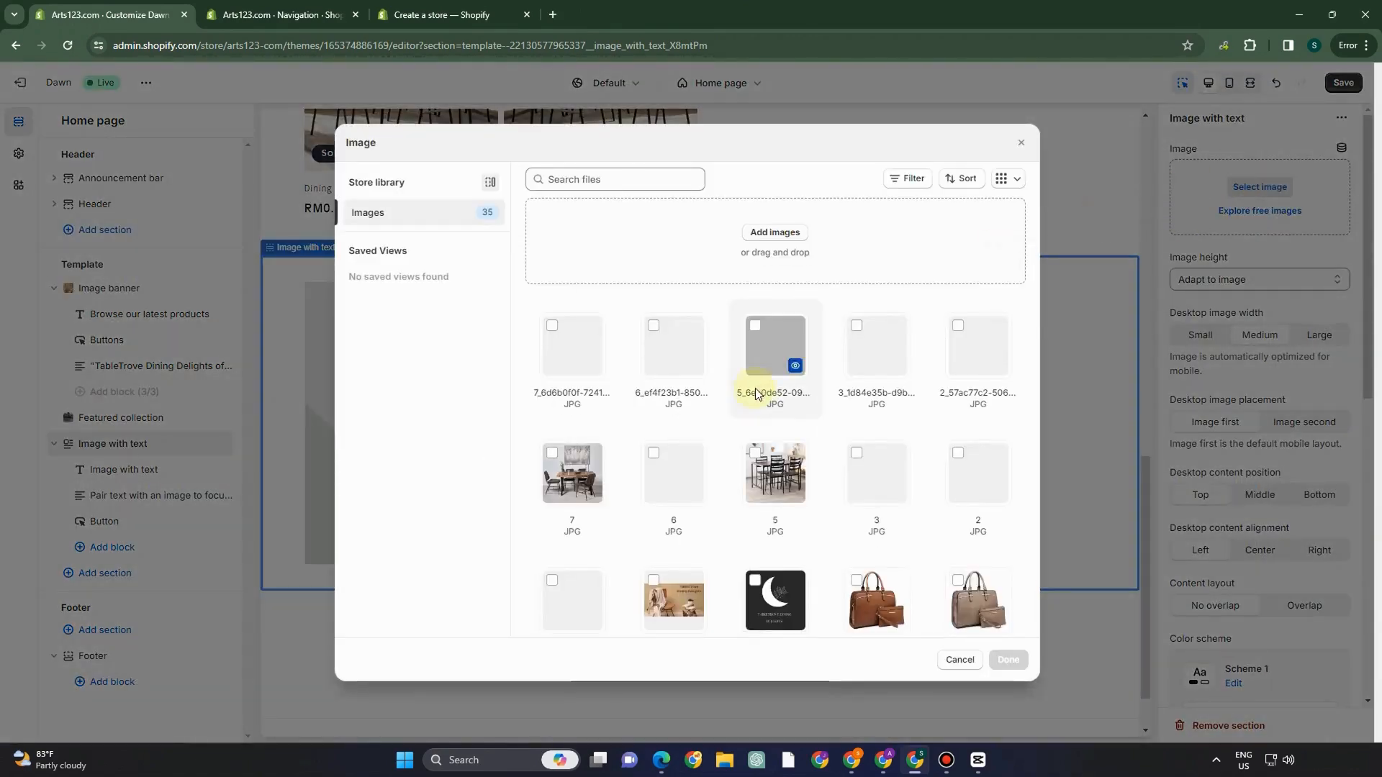
click(860, 463)
click(1008, 659)
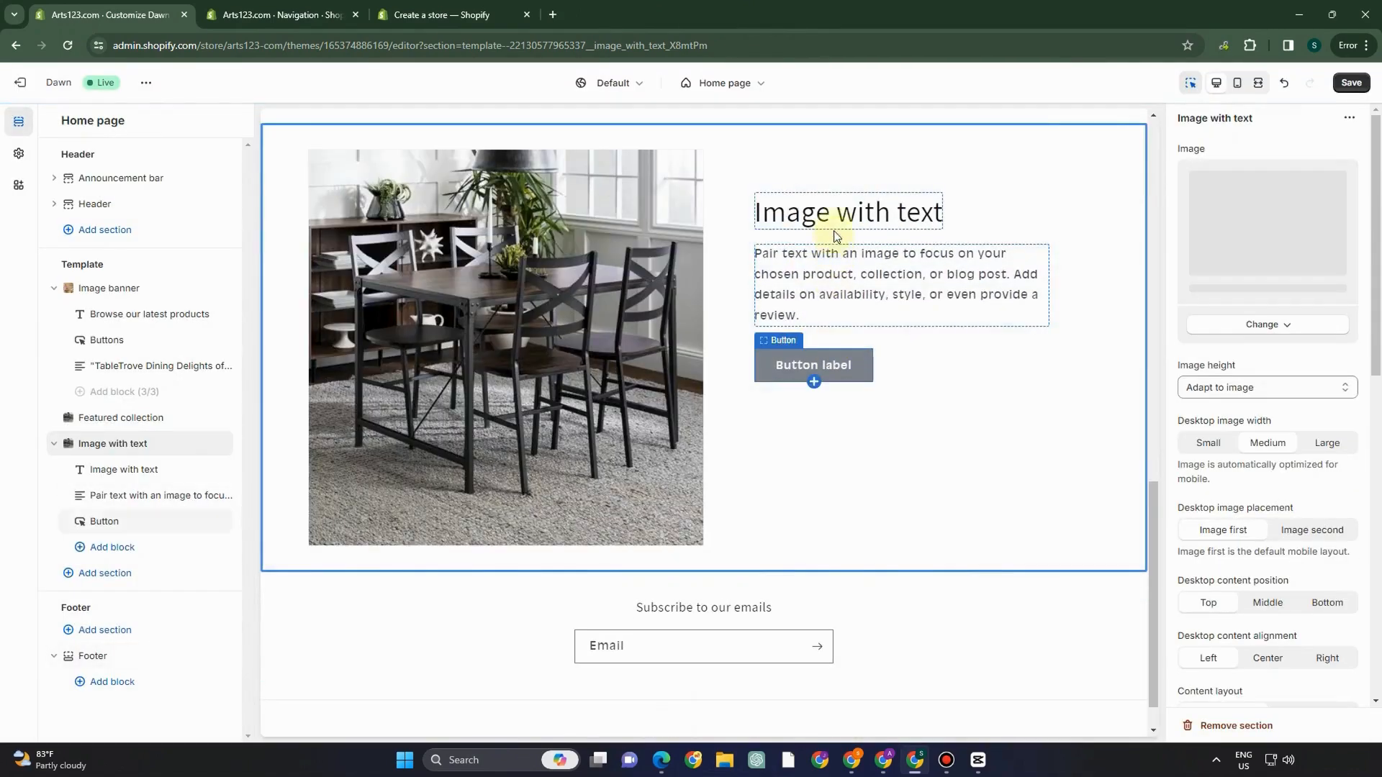
click(834, 216)
- Change the Image with text heading to bold 'Best of The Best'
double_click(807, 213)
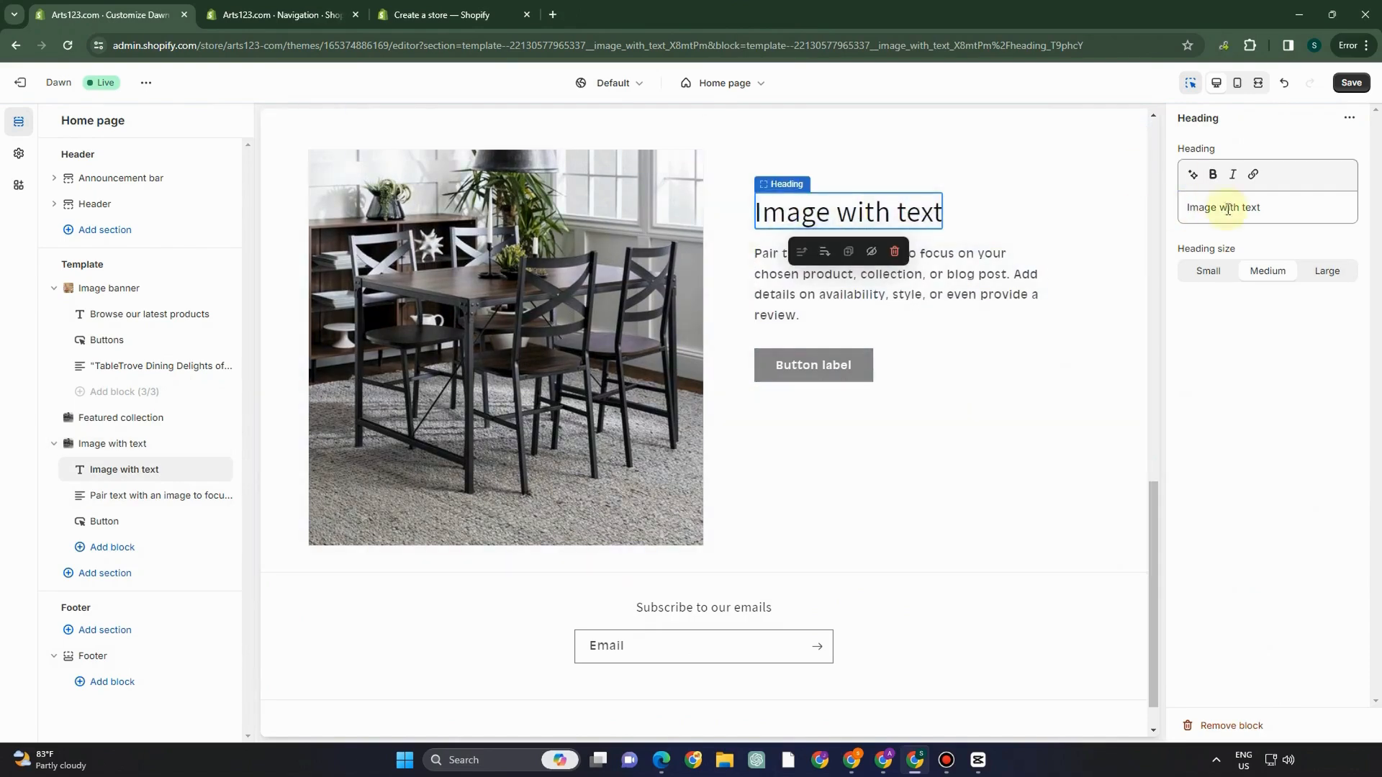
click(1285, 211)
triple_click(1285, 211)
text(Be)
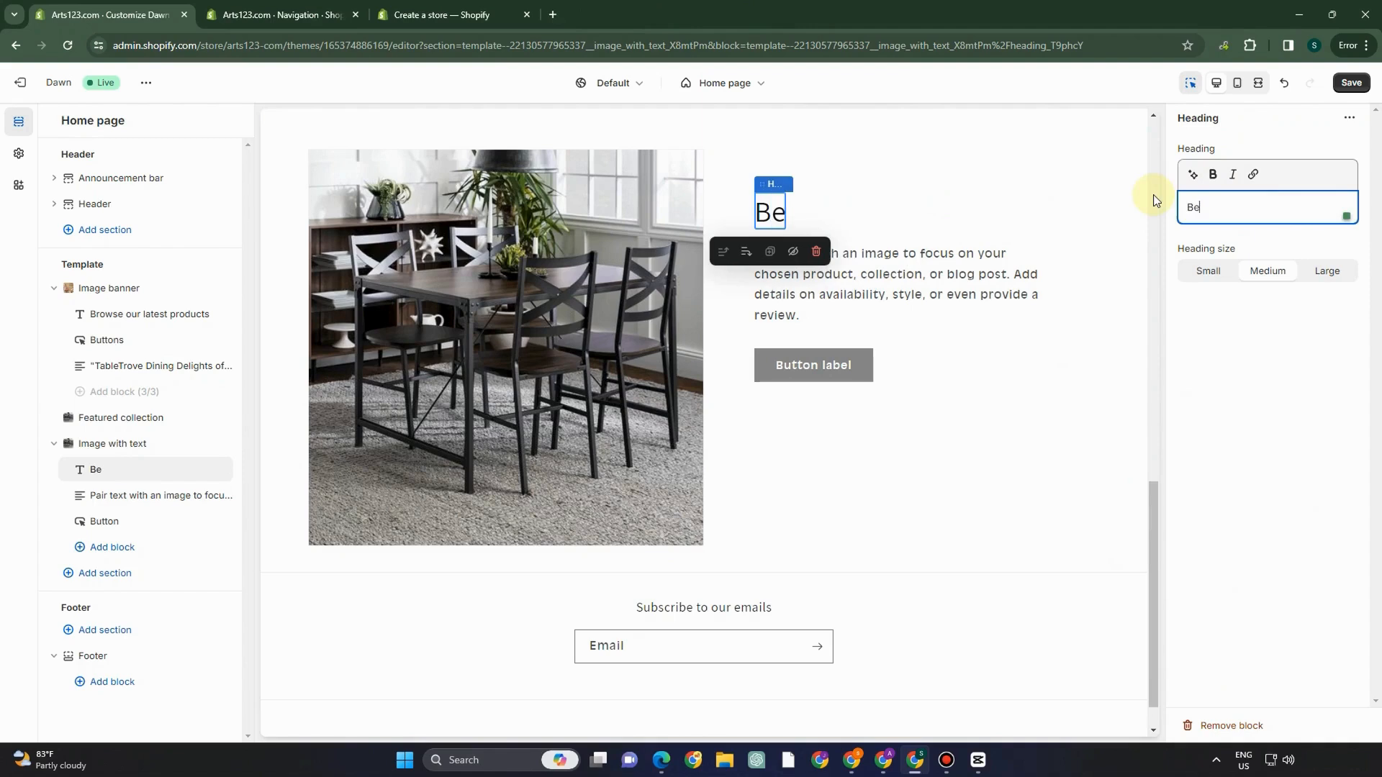
text(st of )
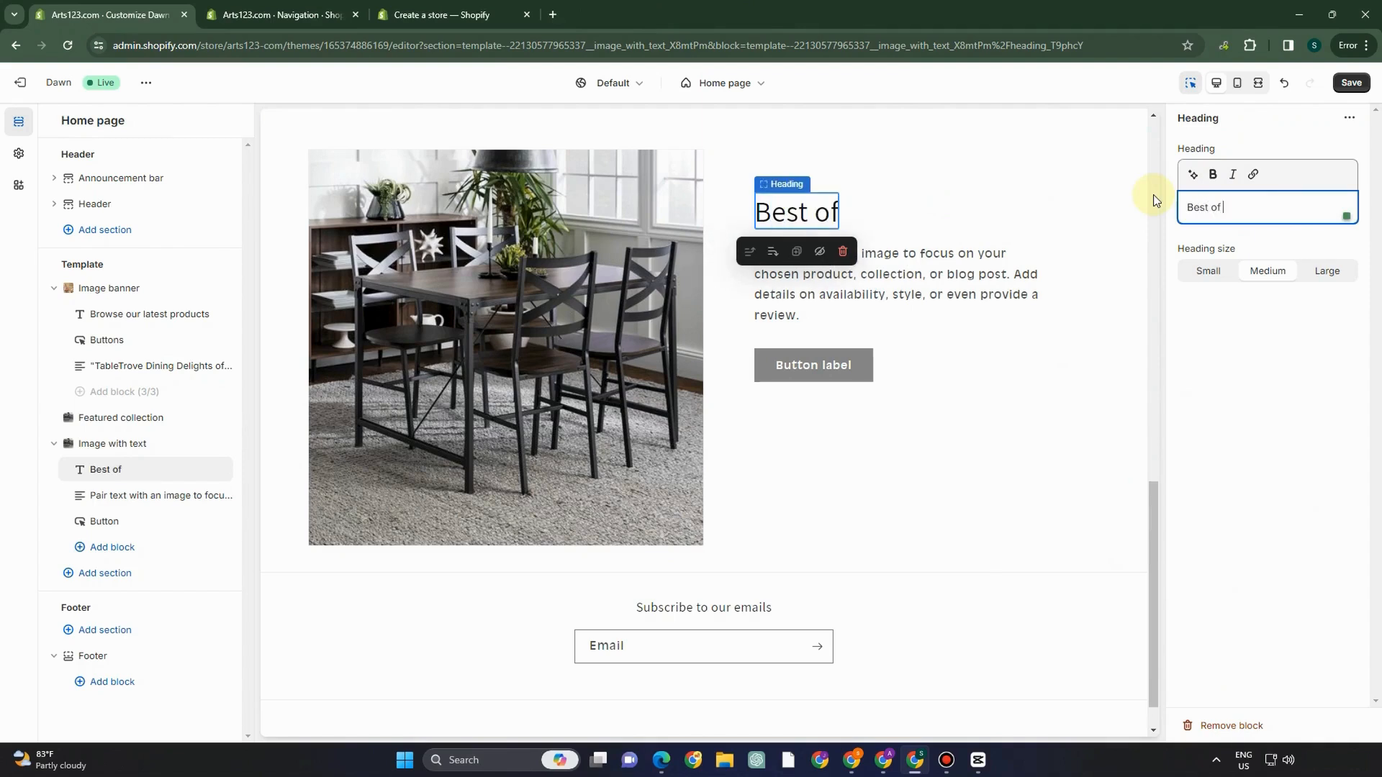
text(The Best)
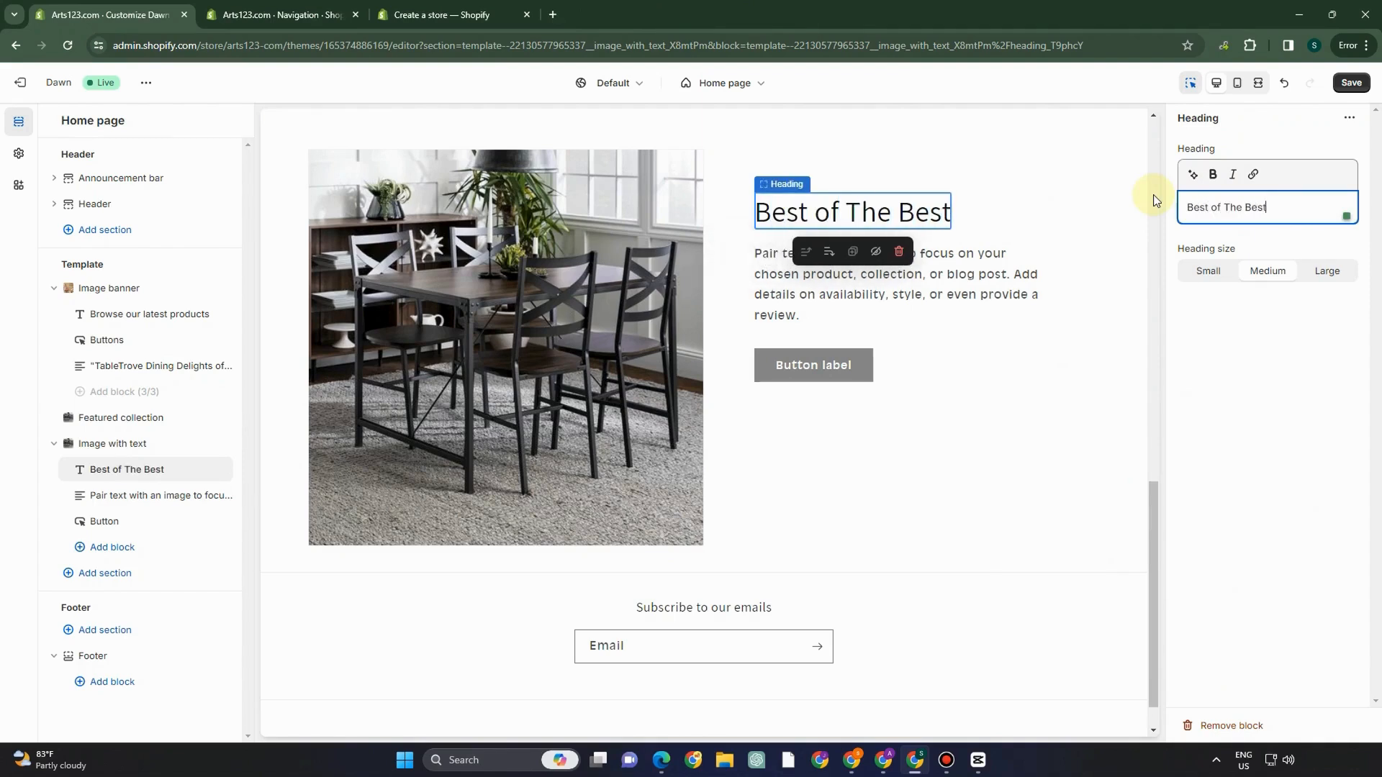
click(1212, 174)
- Replace the placeholder paragraph with bold 'The Best Dining Set For You!'
click(988, 285)
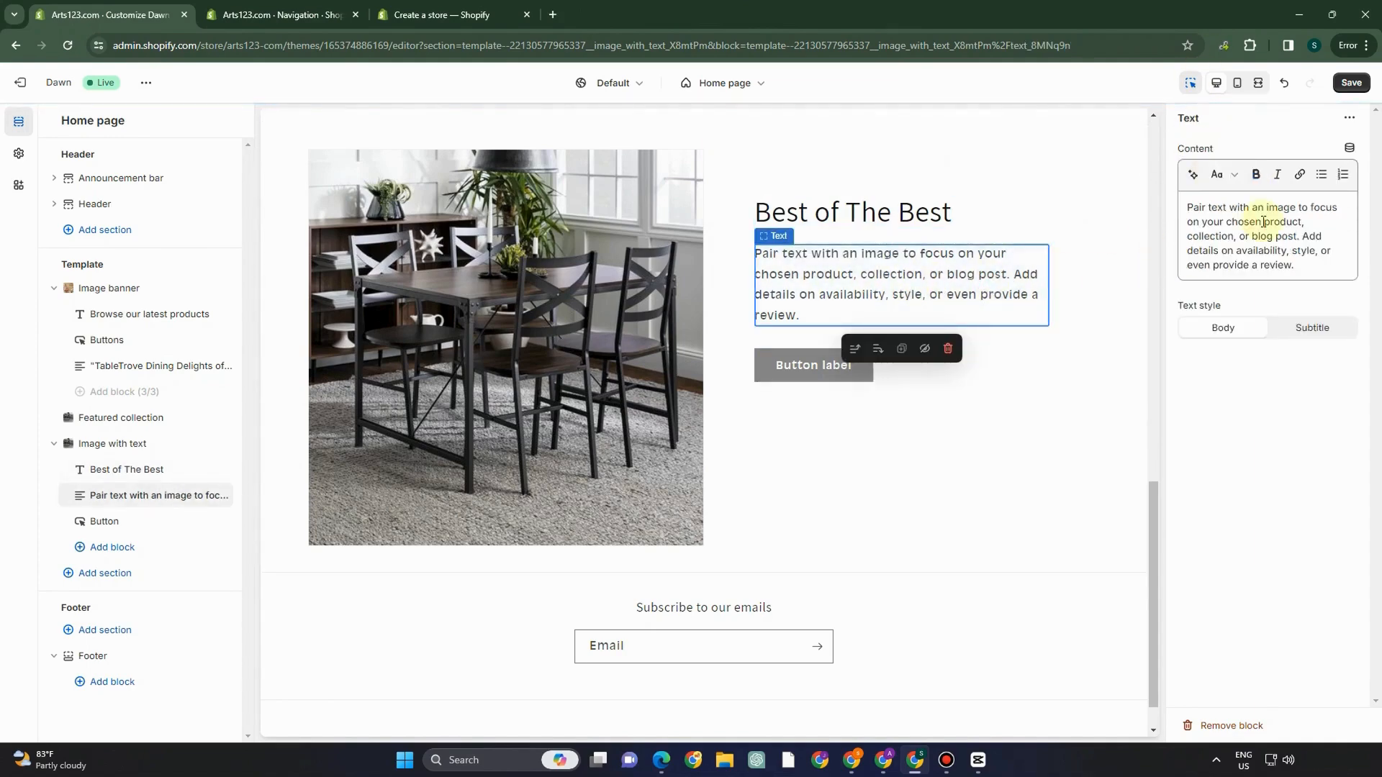
click(1276, 251)
drag(1305, 271, 1160, 184)
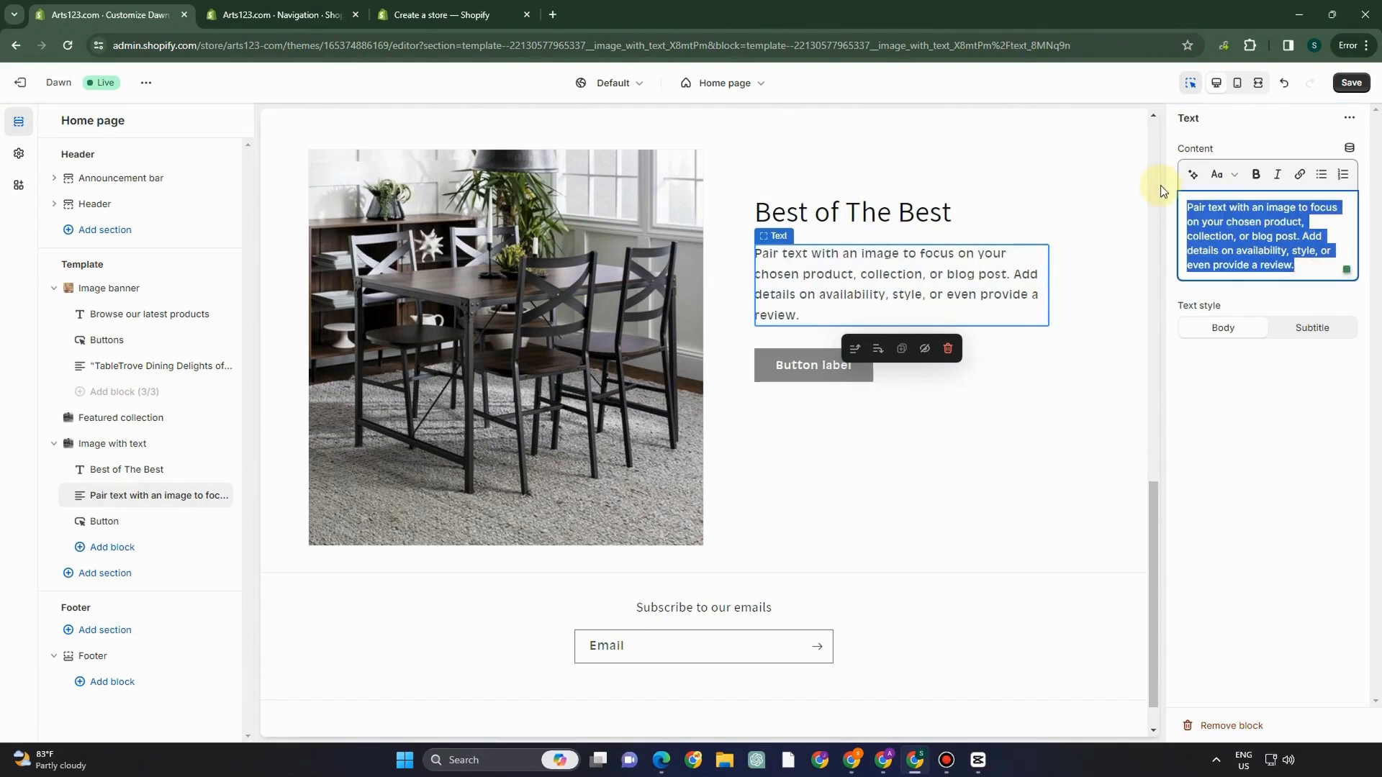
text(The Best )
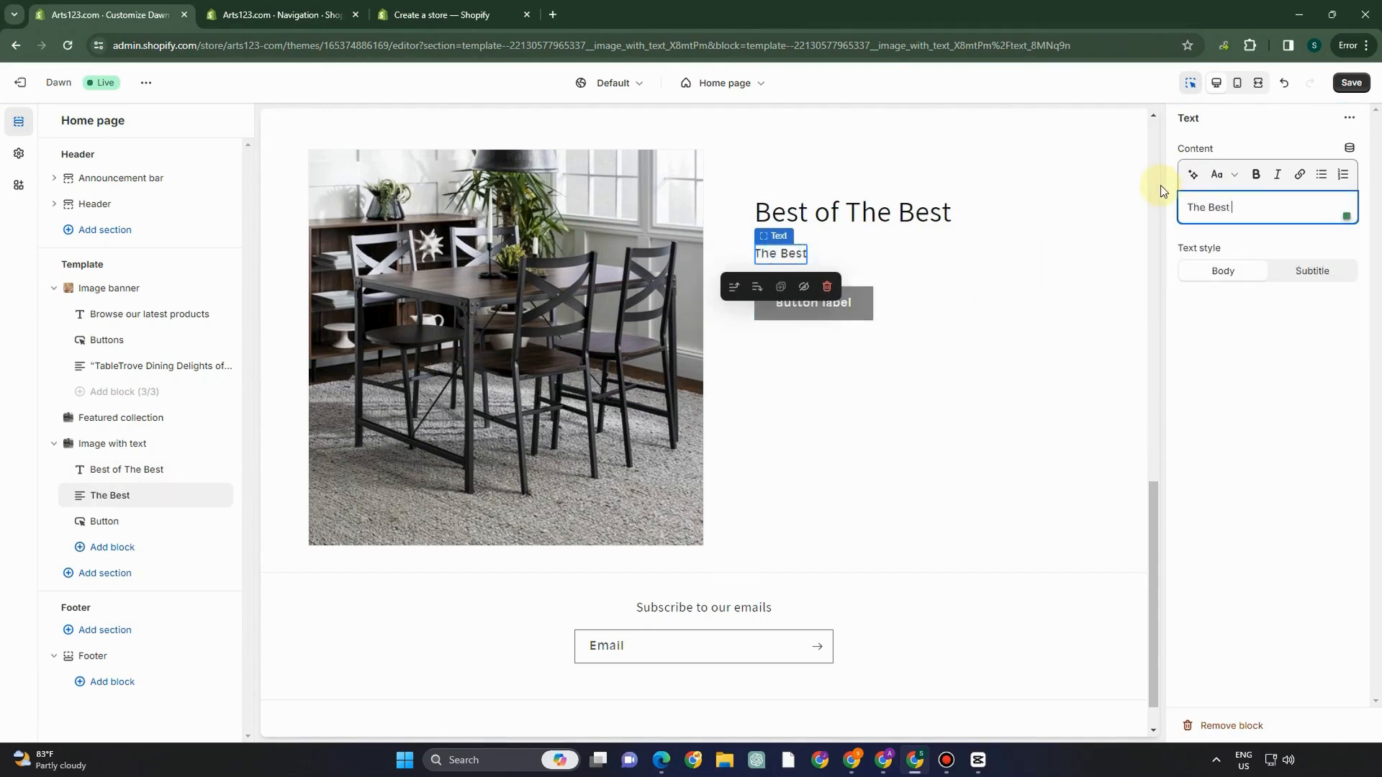
text(DiningS)
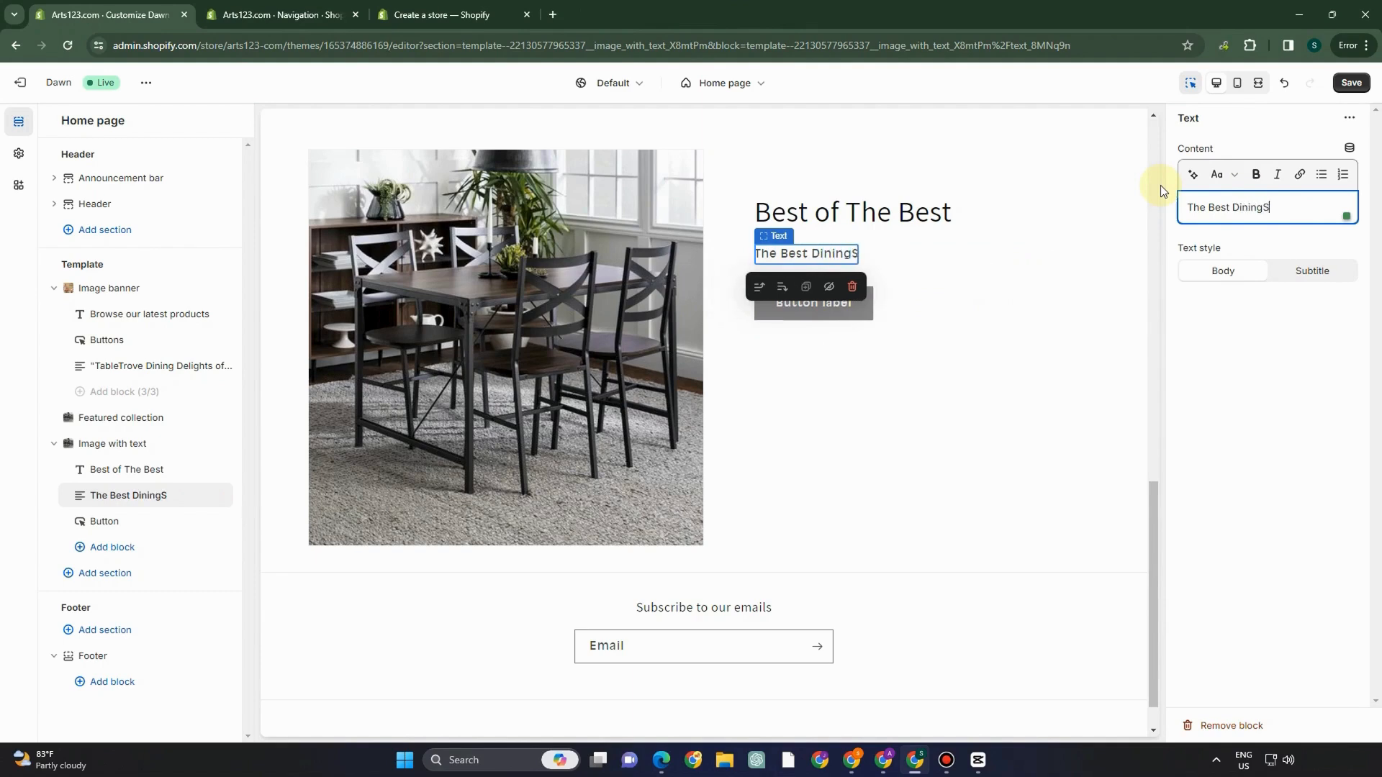
key(BackSpace)
text(Se)
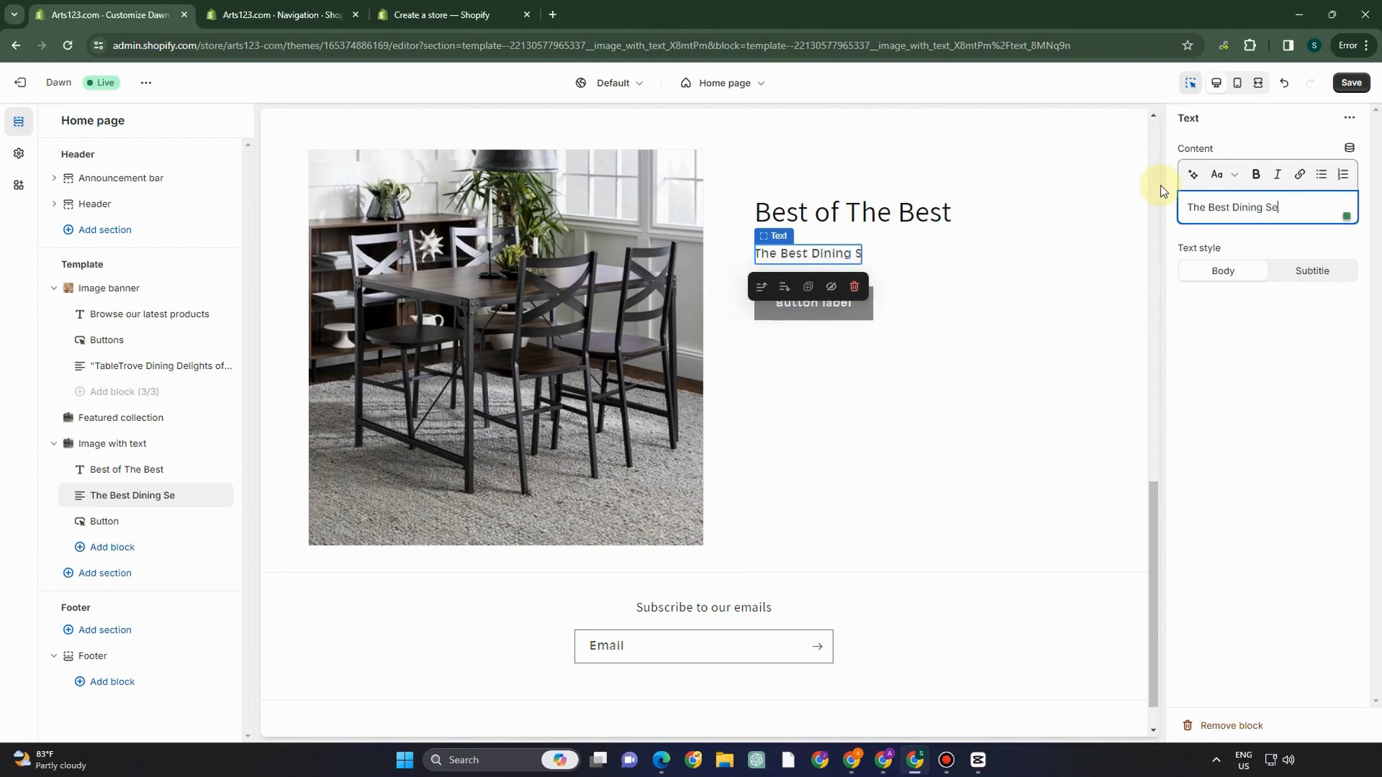
text(t For You!)
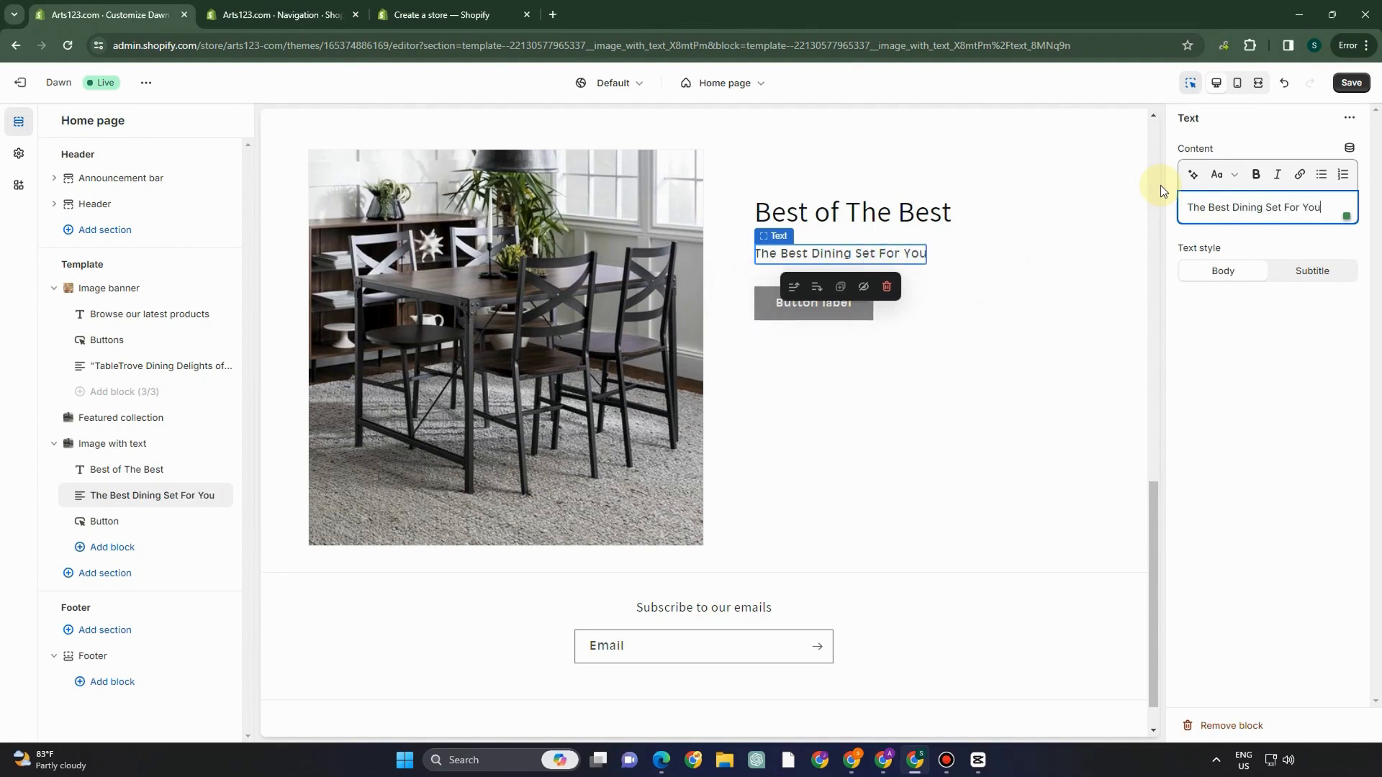
click(1256, 174)
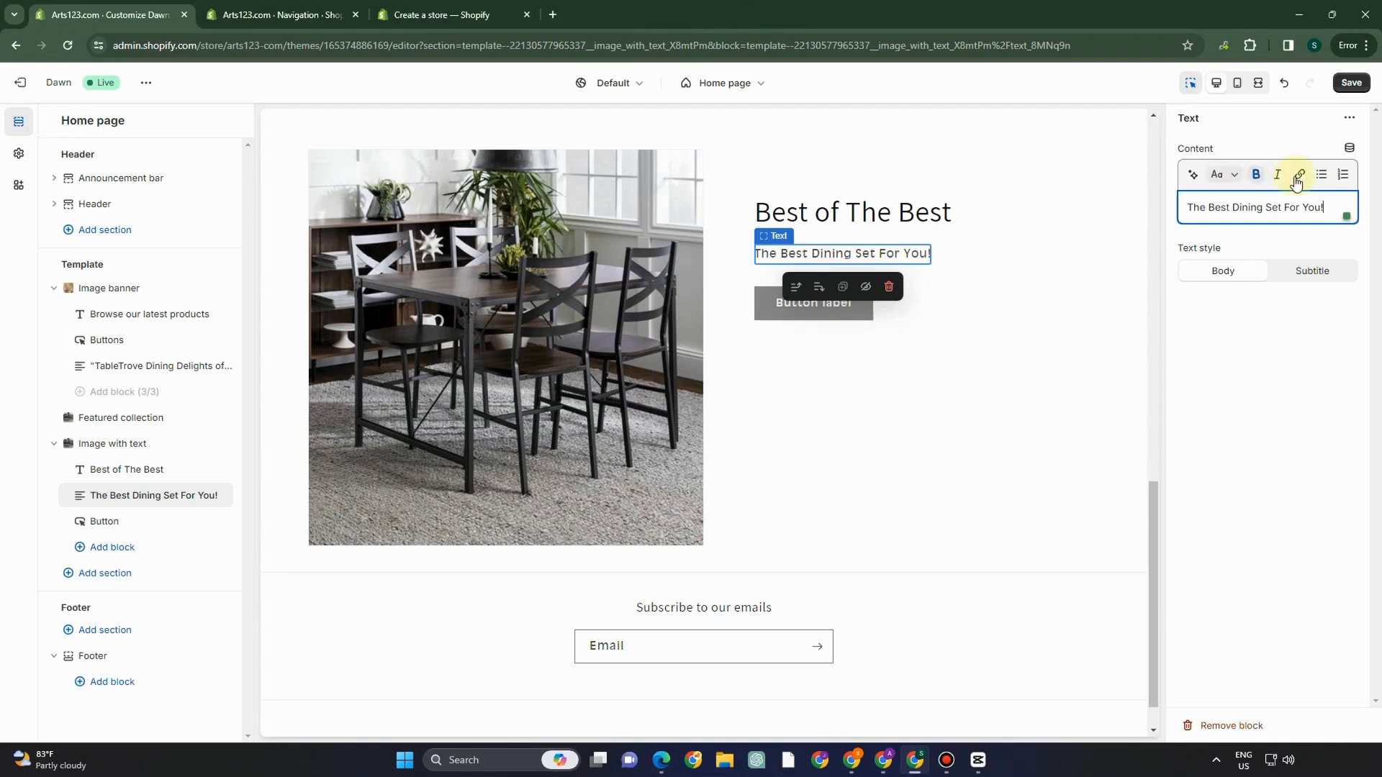
- Generate AI text for 'Dining set', use 'Enhance your Dining Experience with the Perfect Dining Set.', and save
click(1196, 177)
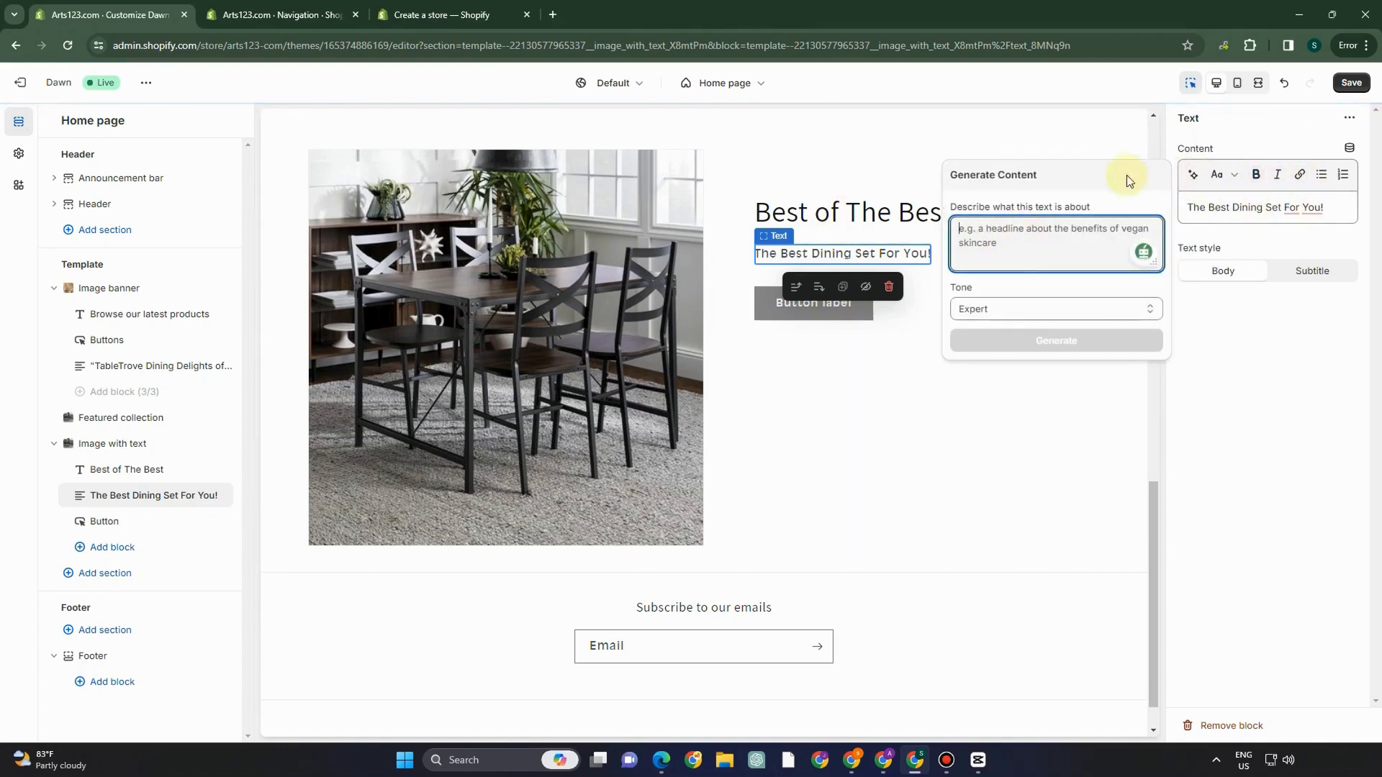
text(Dining set)
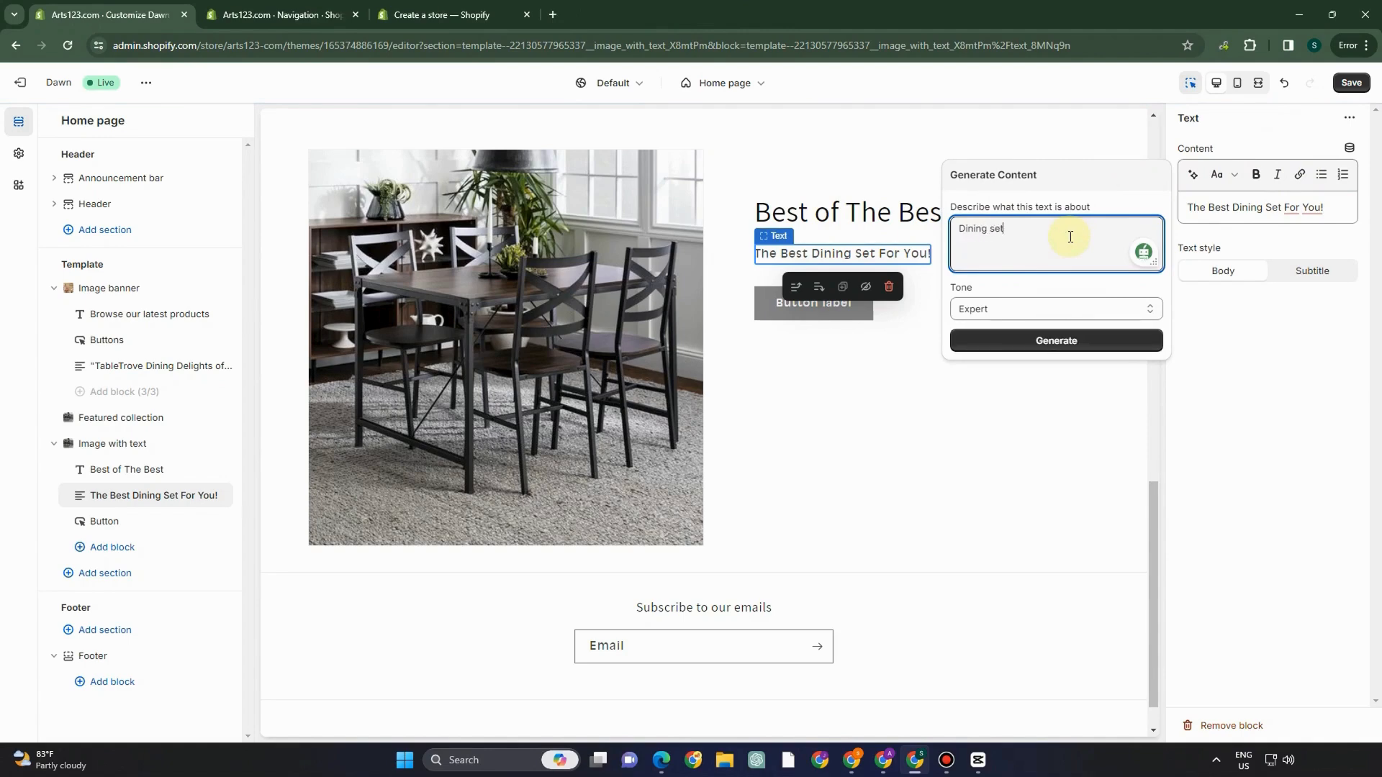
click(1070, 340)
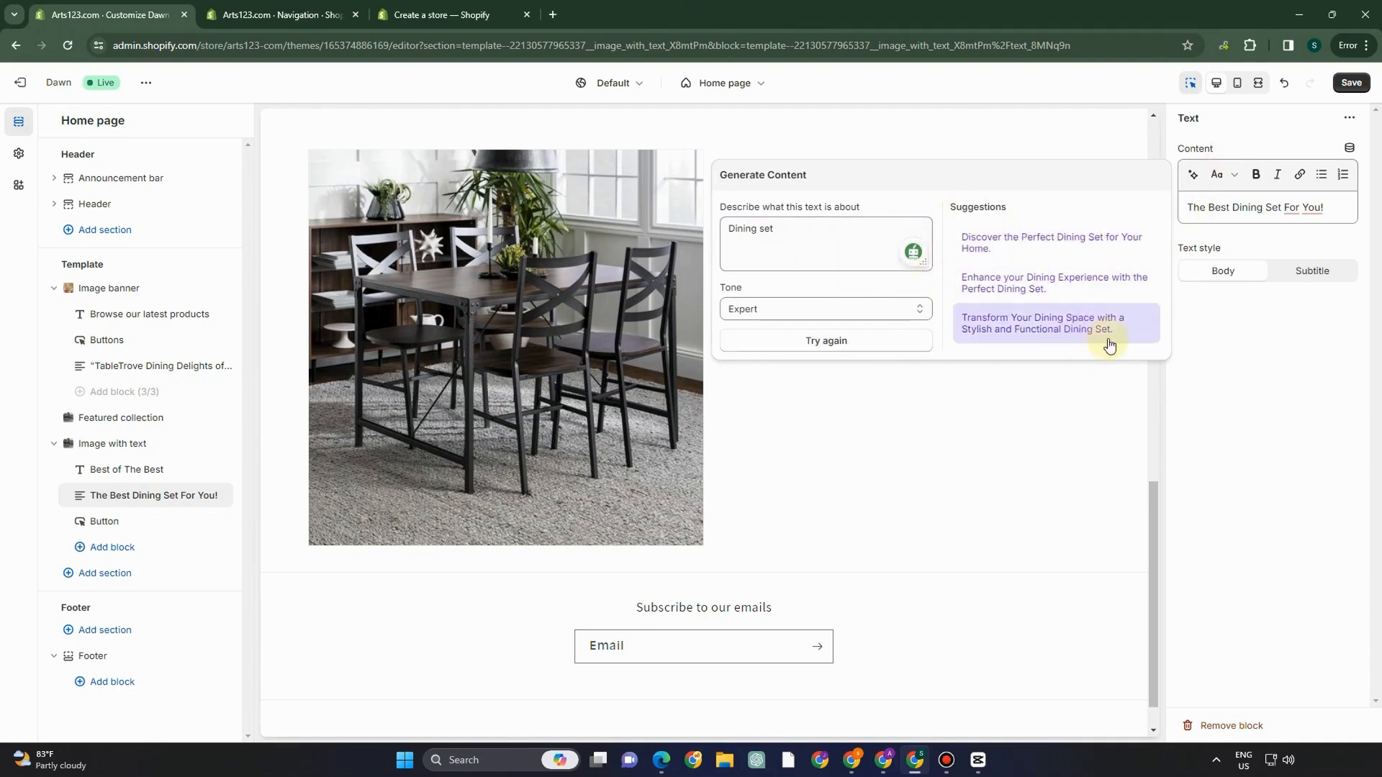
click(1019, 293)
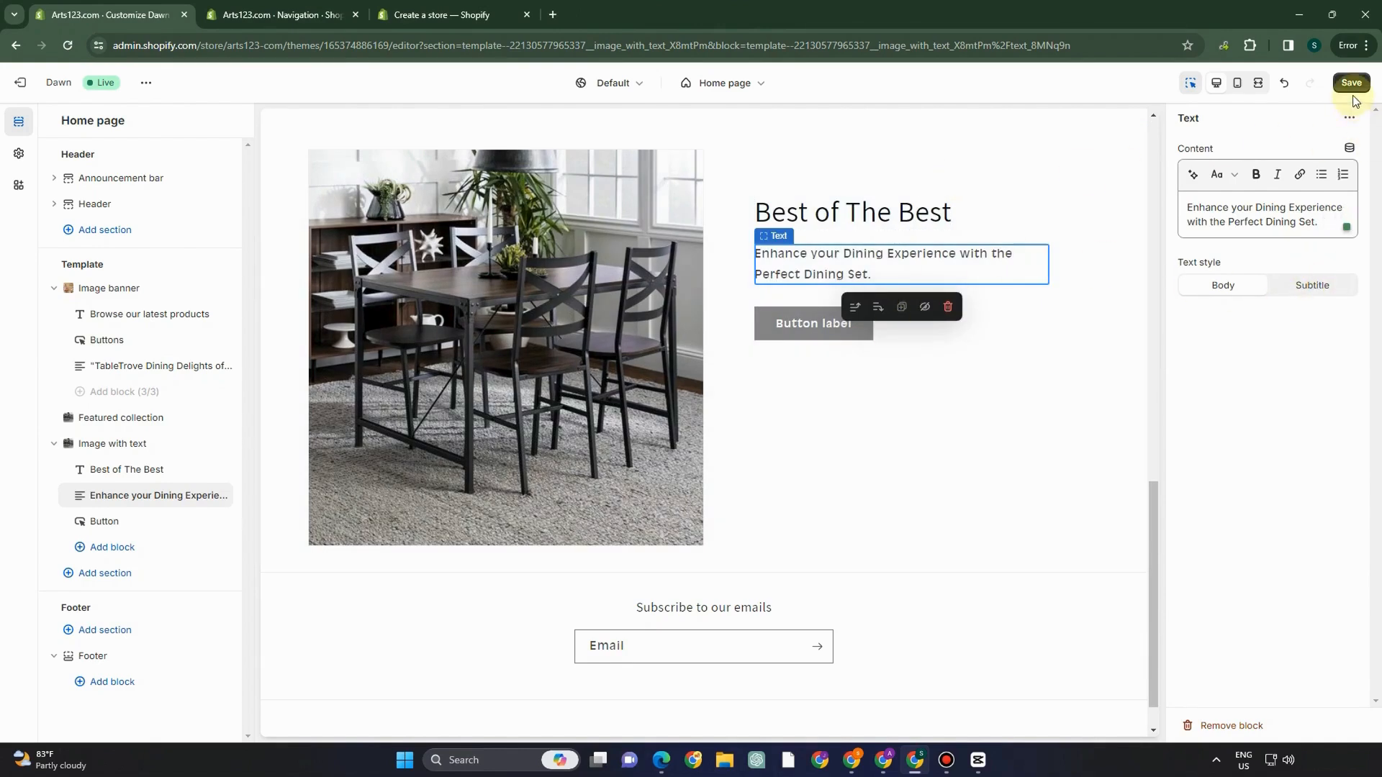
key(ctrl+s)
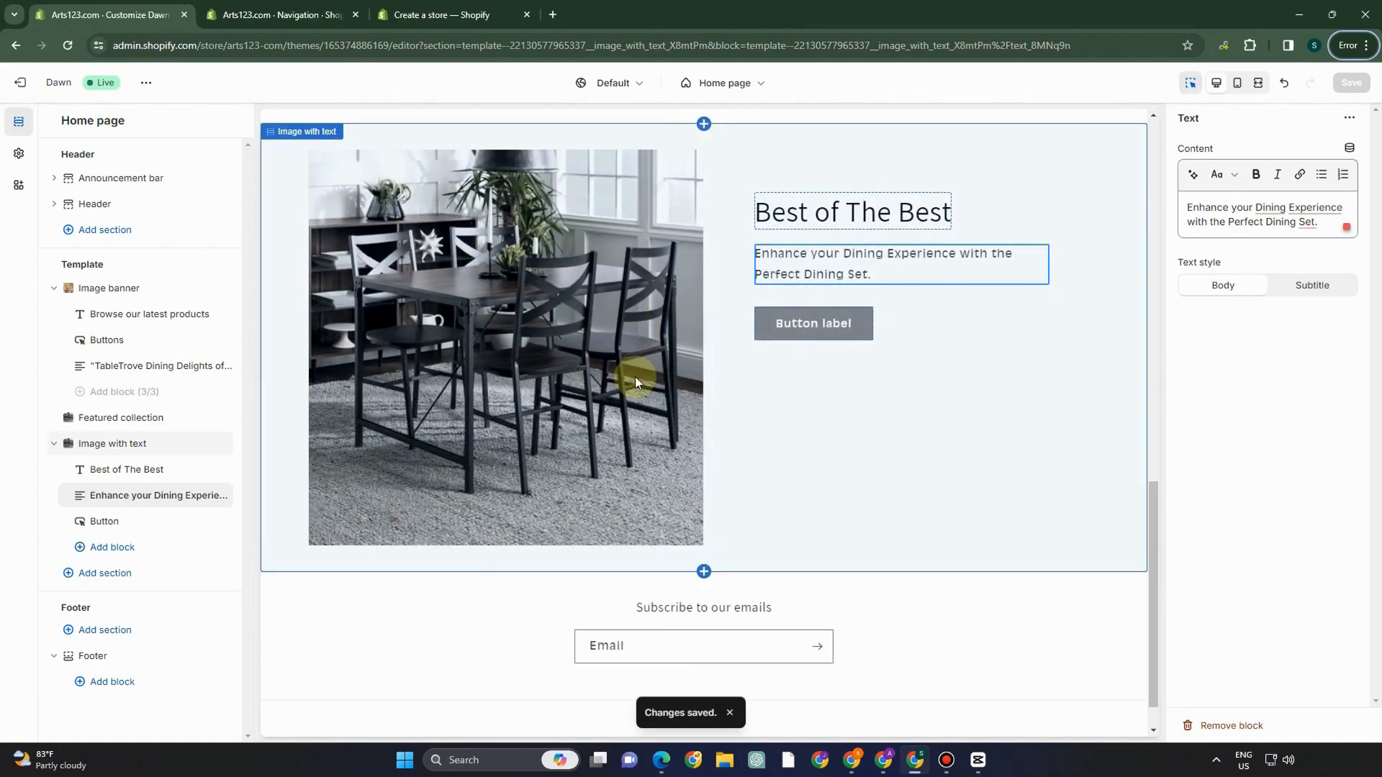
- Set the first Collection list card to Aesthetic Dining Set For You and save
click(124, 576)
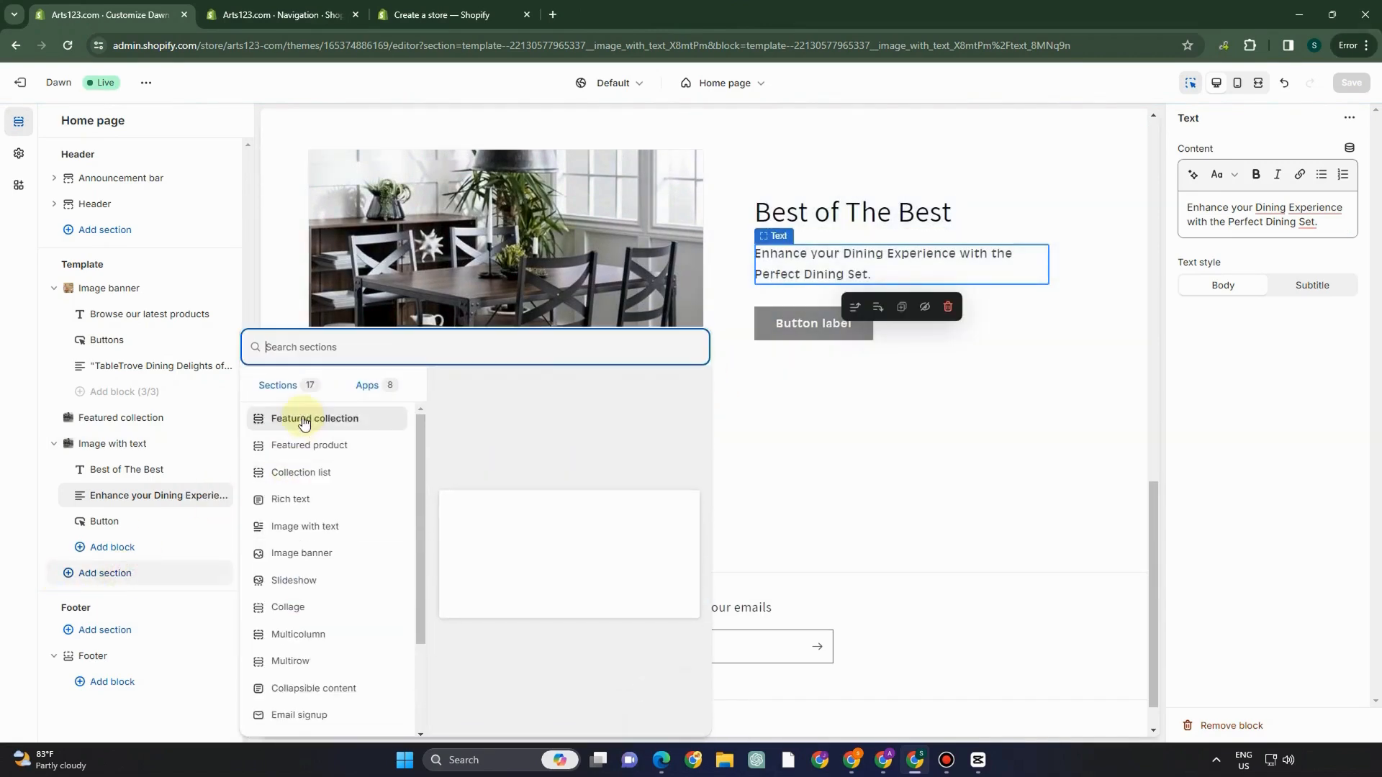
key(Escape)
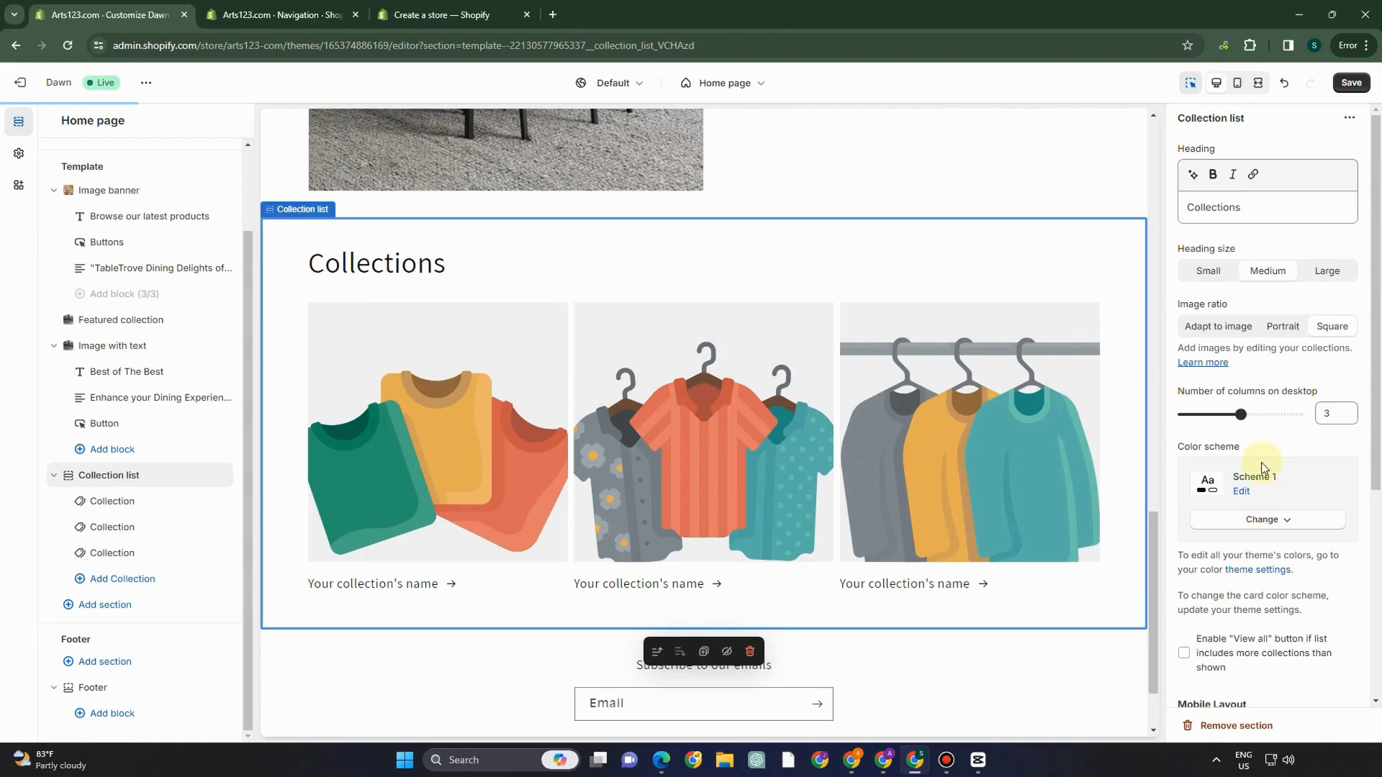
scroll(1259, 398, down, 3)
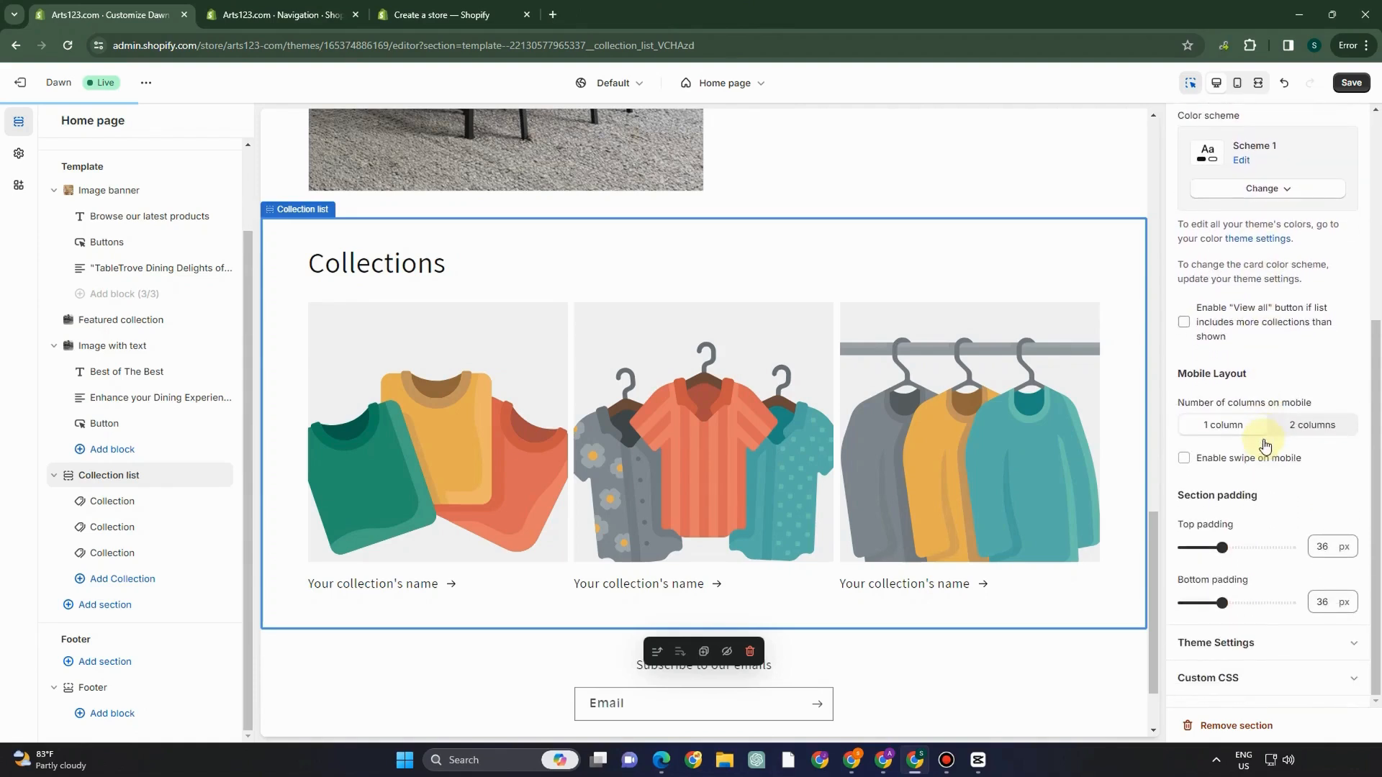
scroll(1268, 403, up, 2)
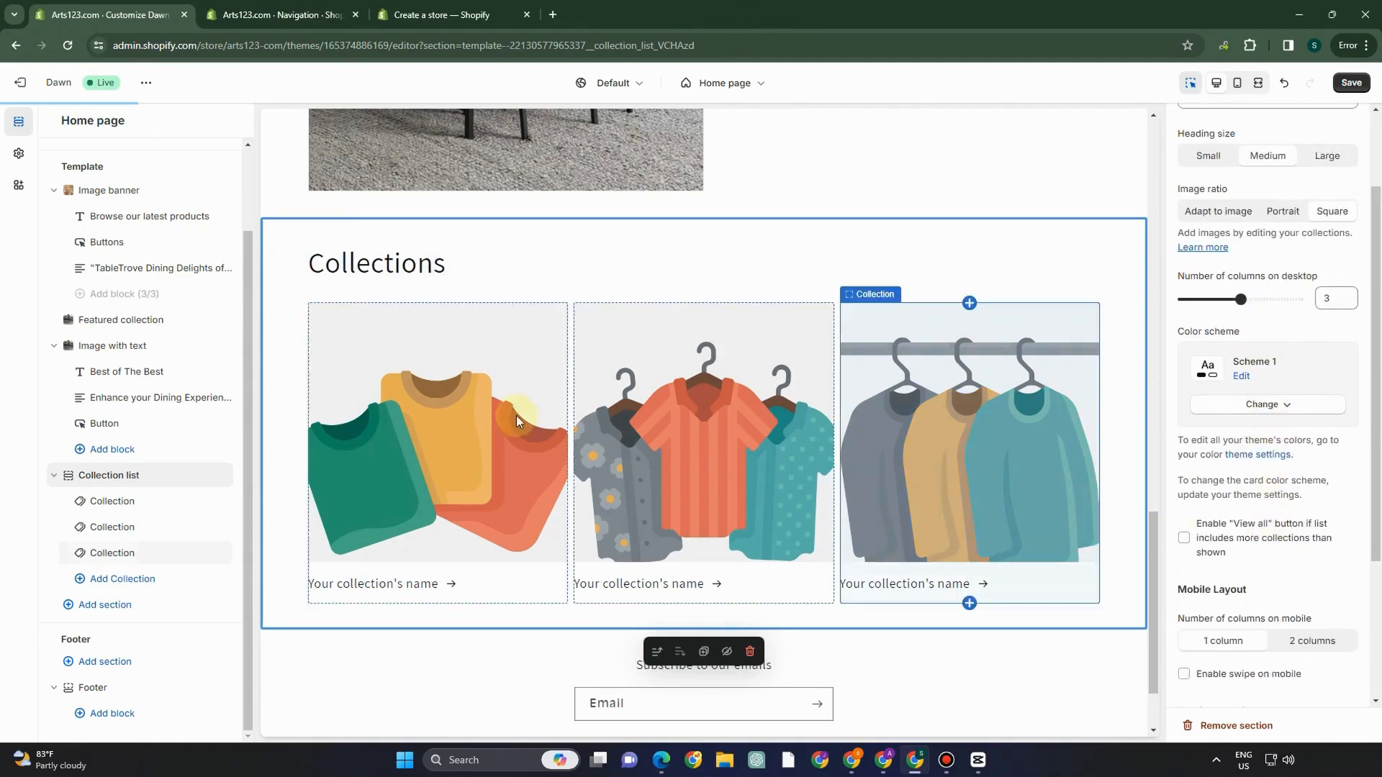
click(489, 413)
click(1283, 175)
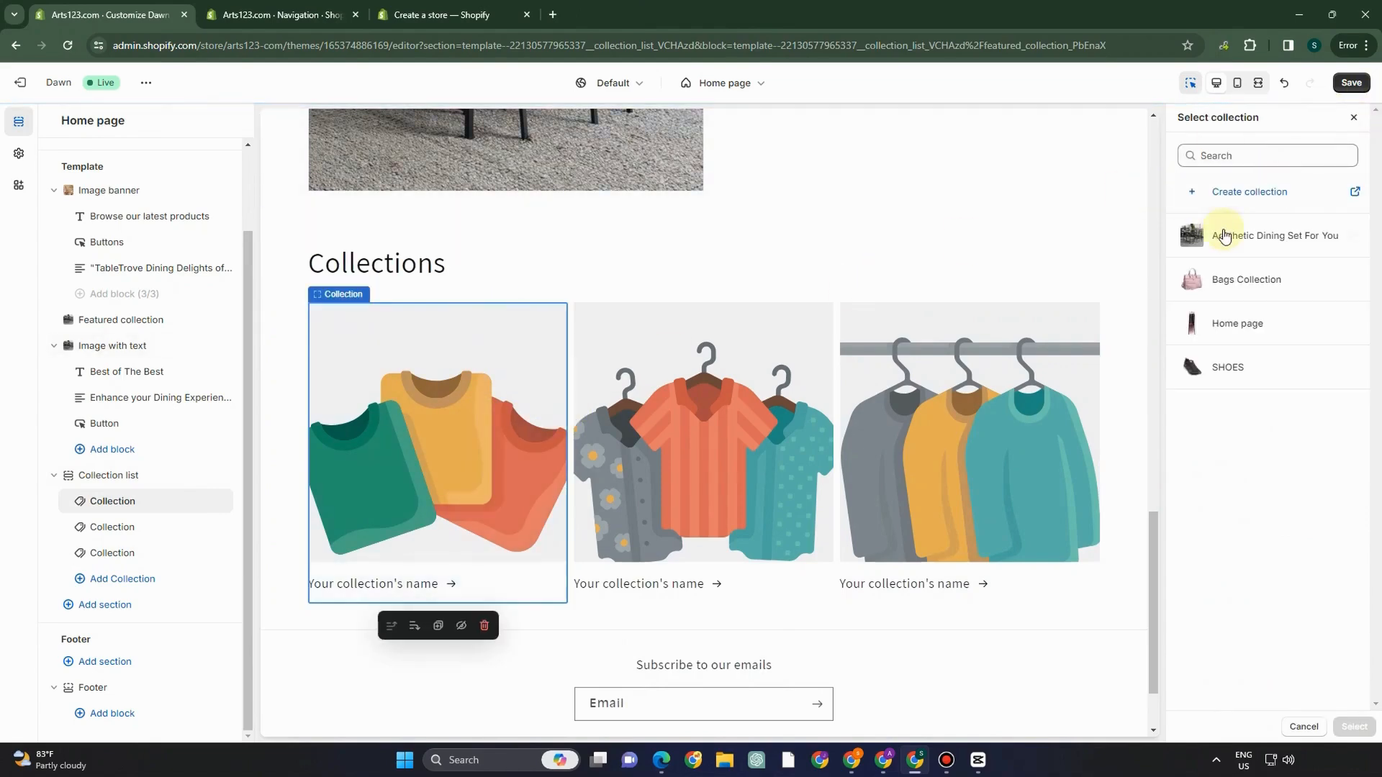
click(1220, 238)
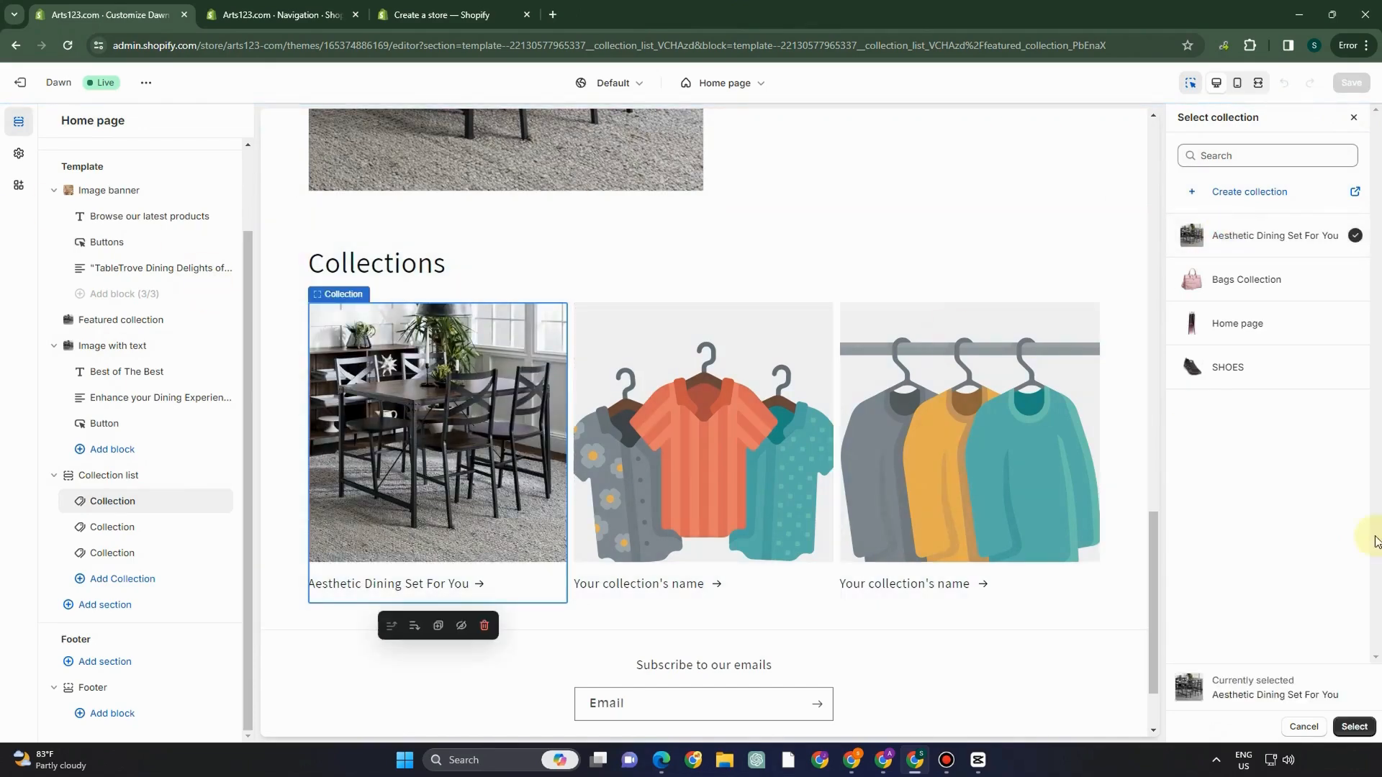
click(1353, 726)
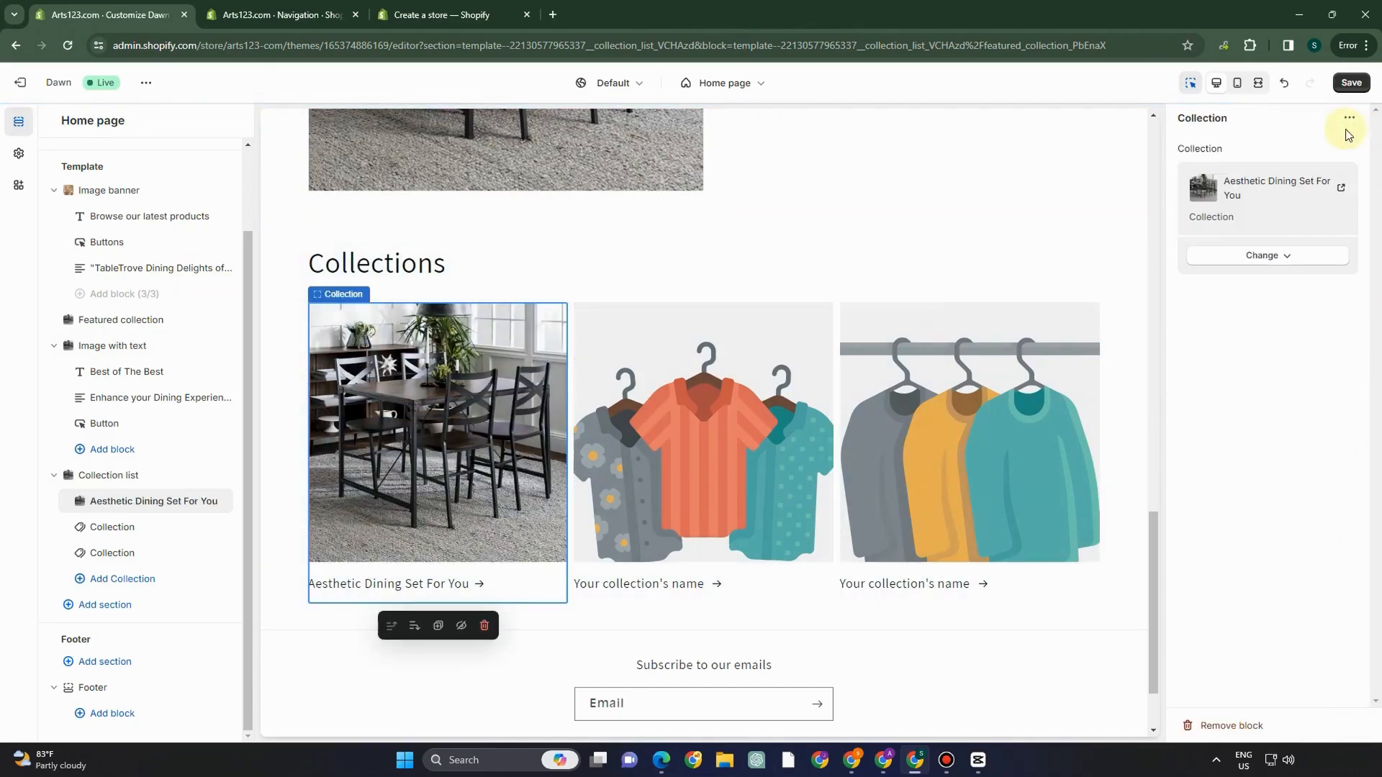
click(1351, 82)
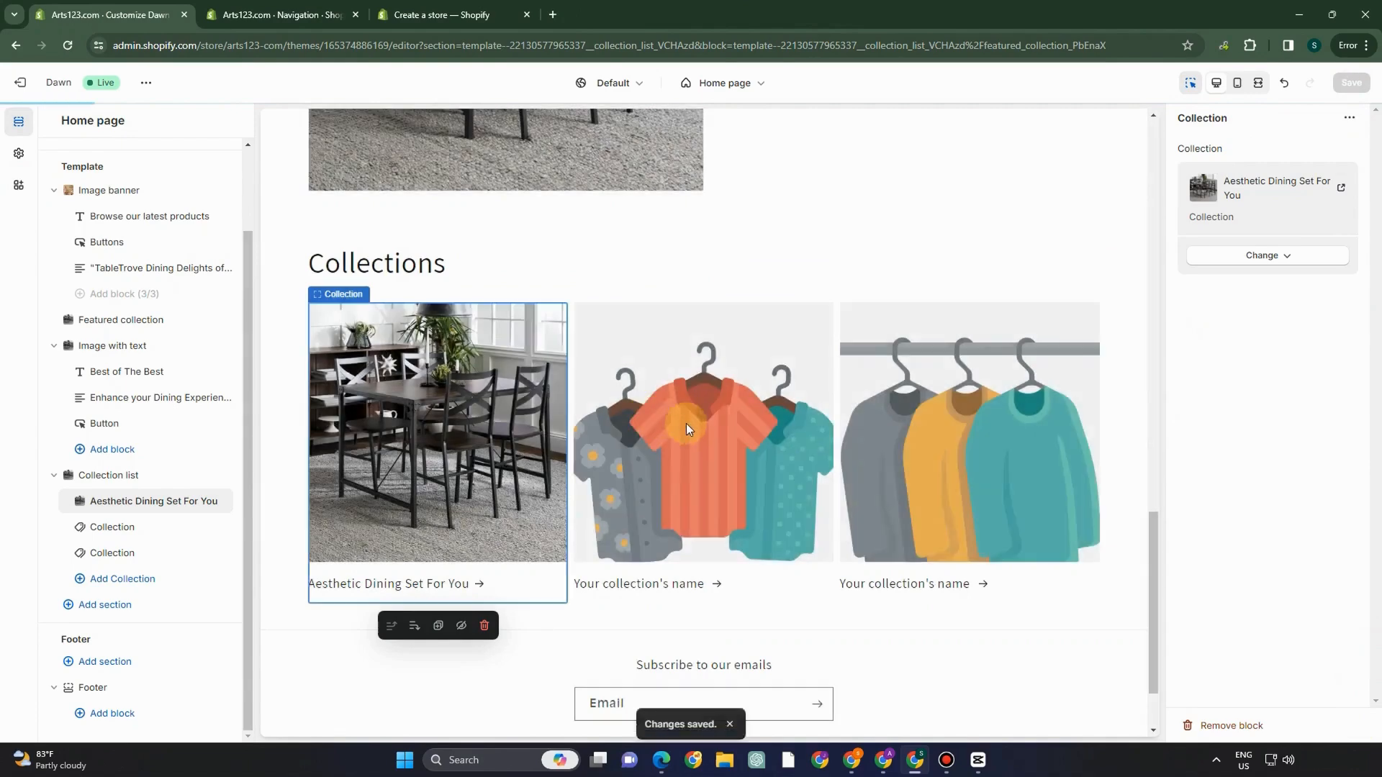
- Set the middle card to Bags Collection and the third to SHOES, then save
click(684, 423)
click(1309, 176)
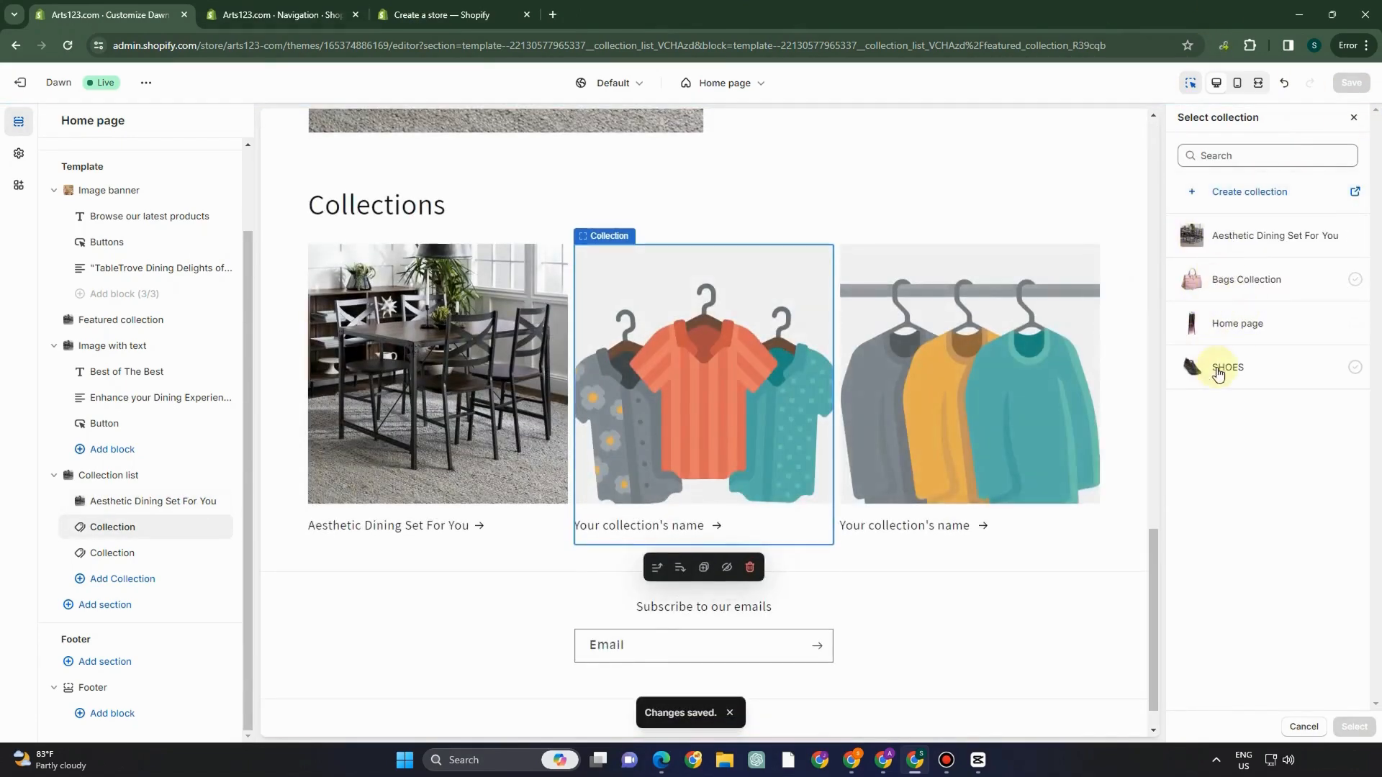
click(1221, 291)
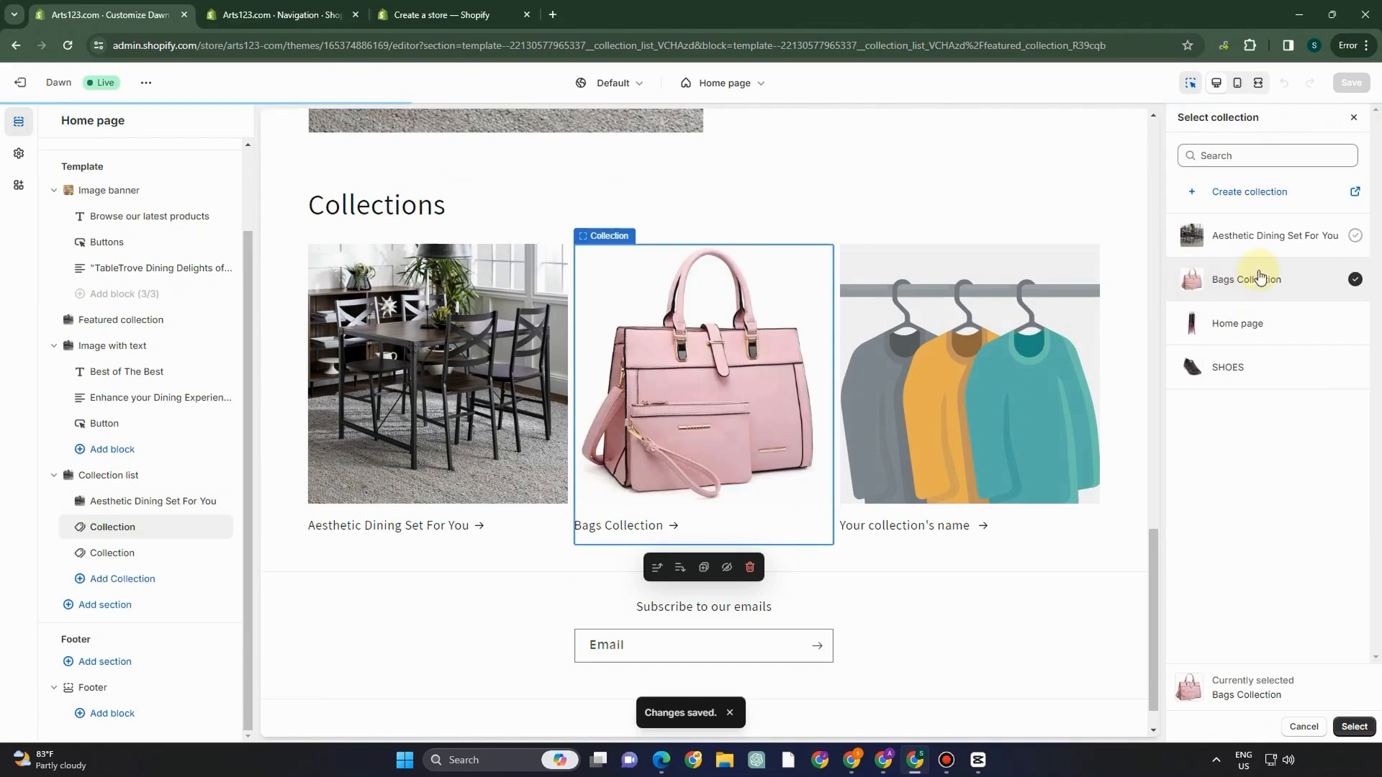
click(1354, 728)
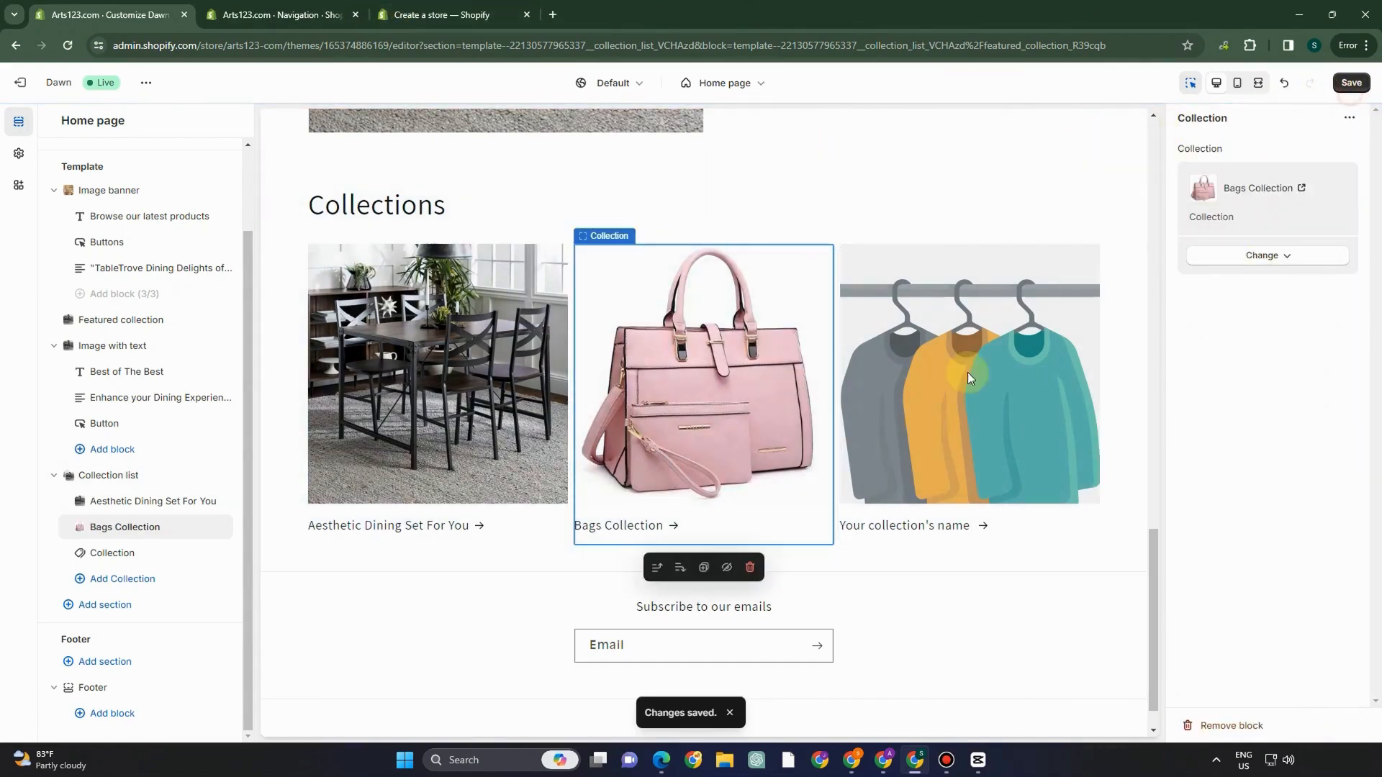
click(945, 356)
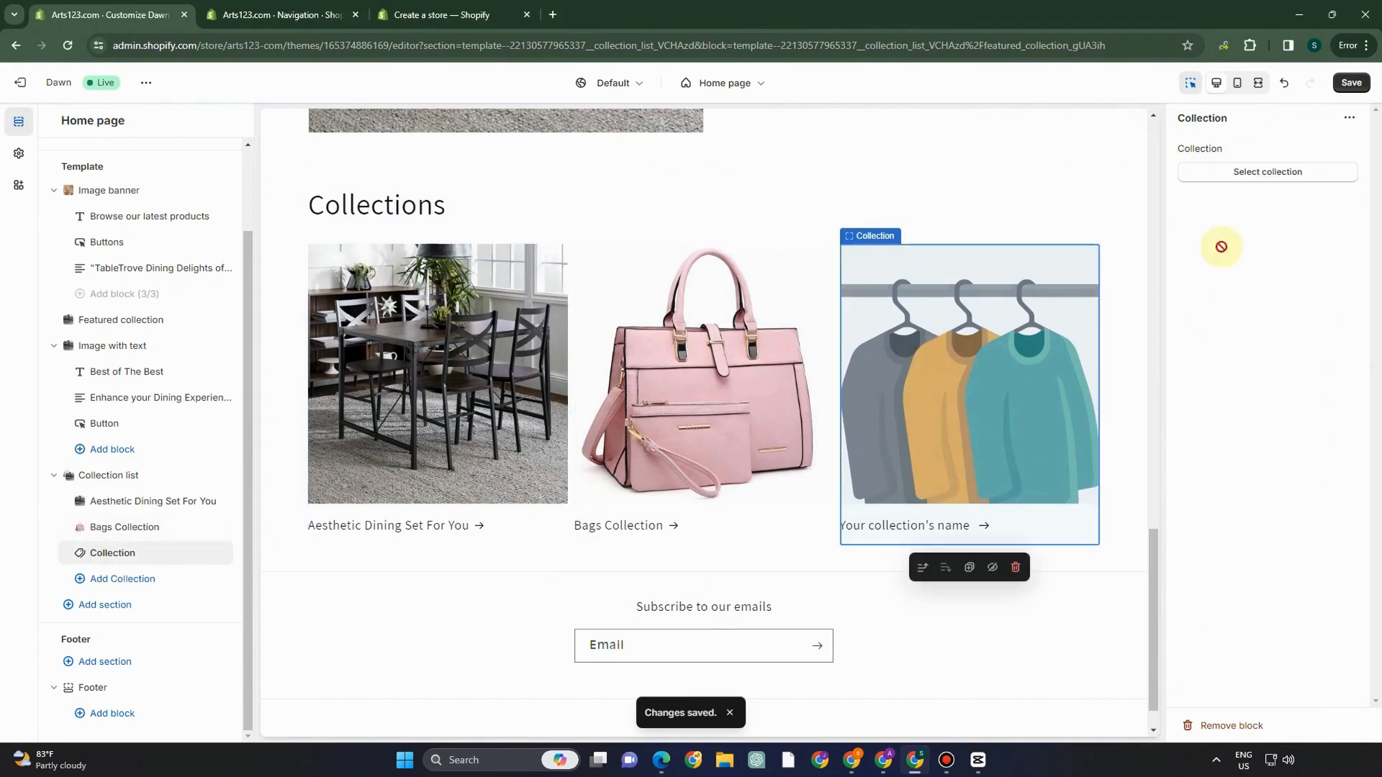
click(1240, 170)
click(1228, 367)
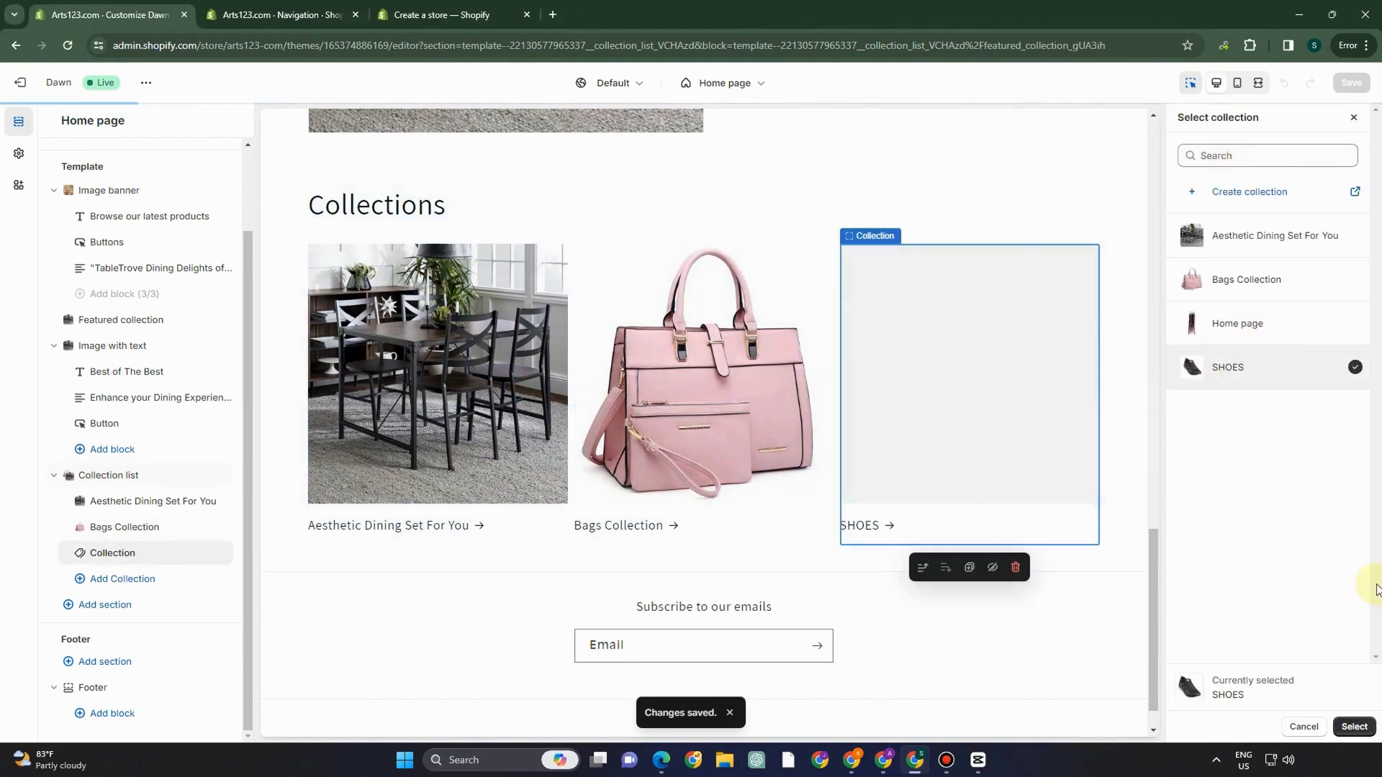
click(1353, 726)
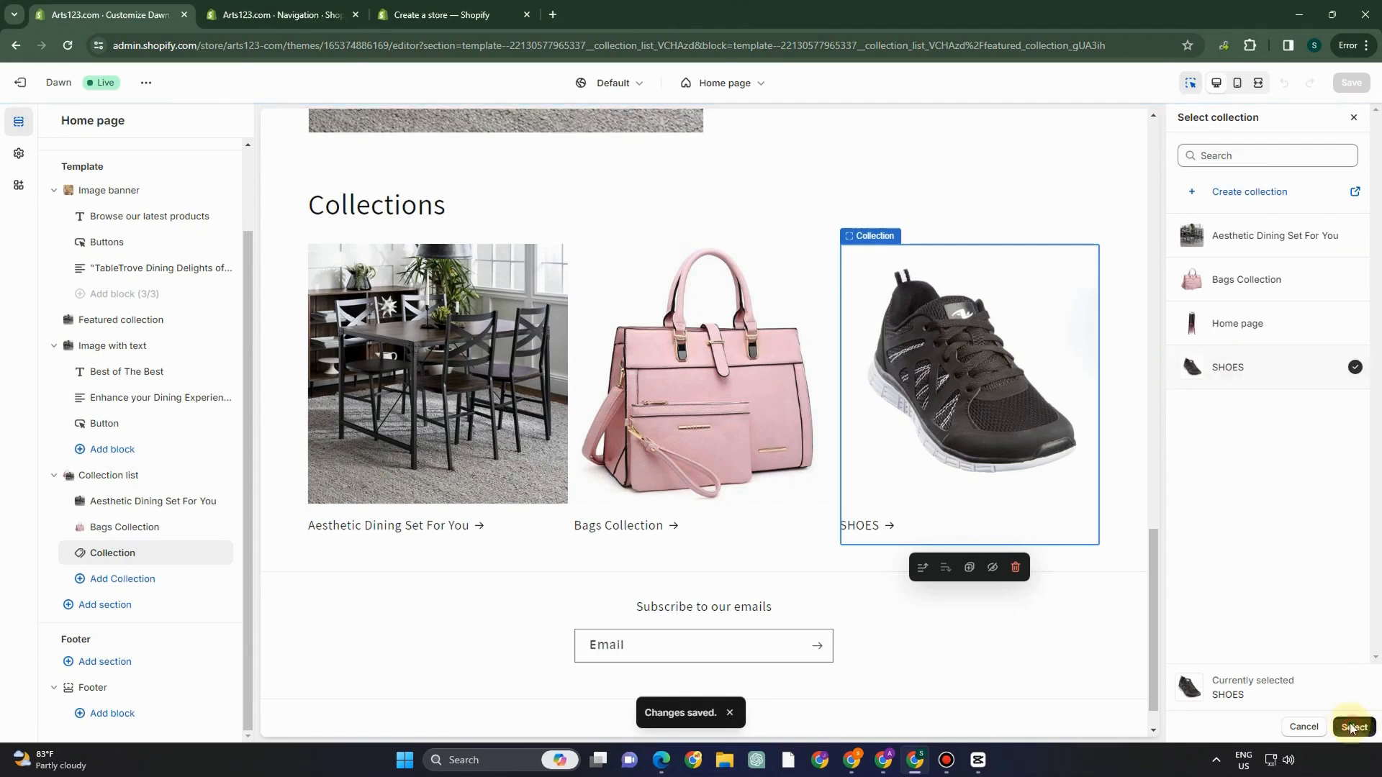
click(1350, 83)
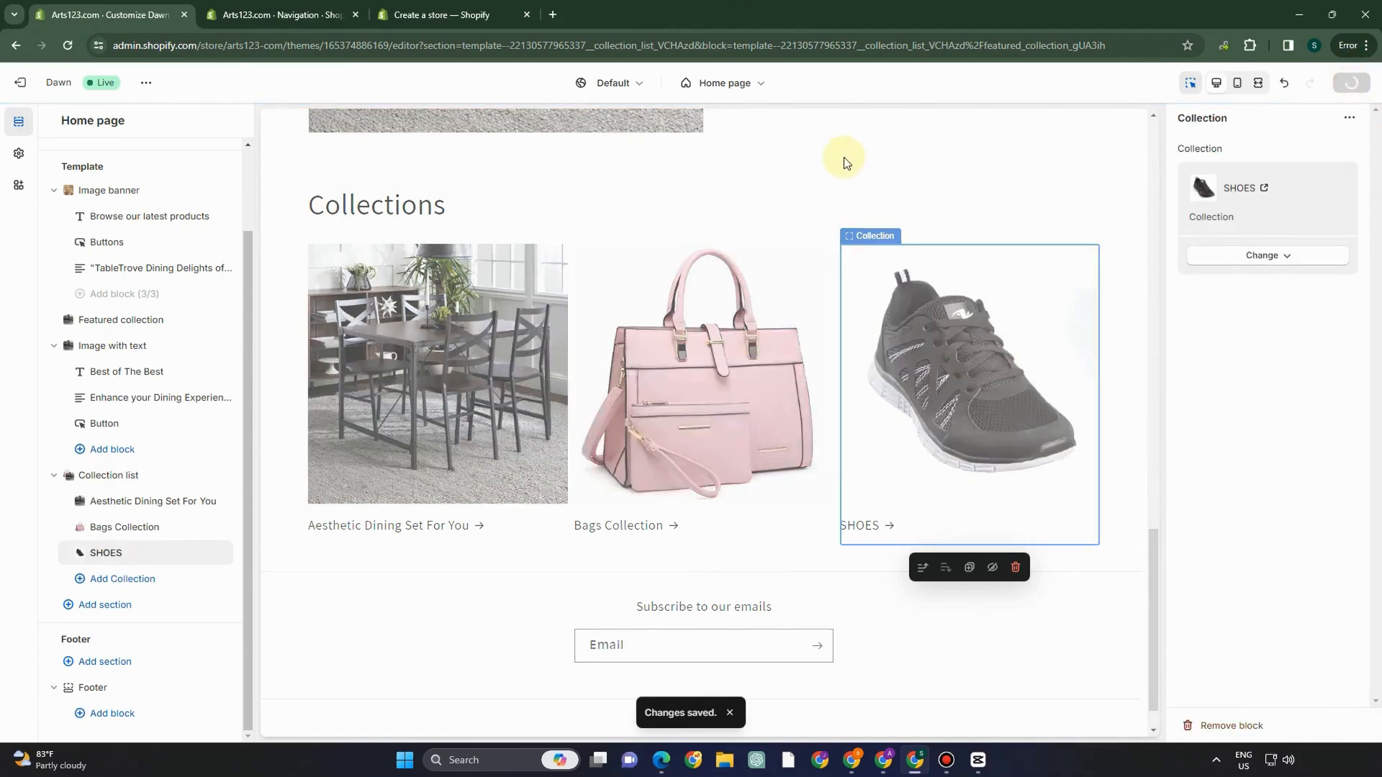
- Review the updated home page, then go back to the Themes list to reopen the Dawn editor
scroll(888, 295, up, 8)
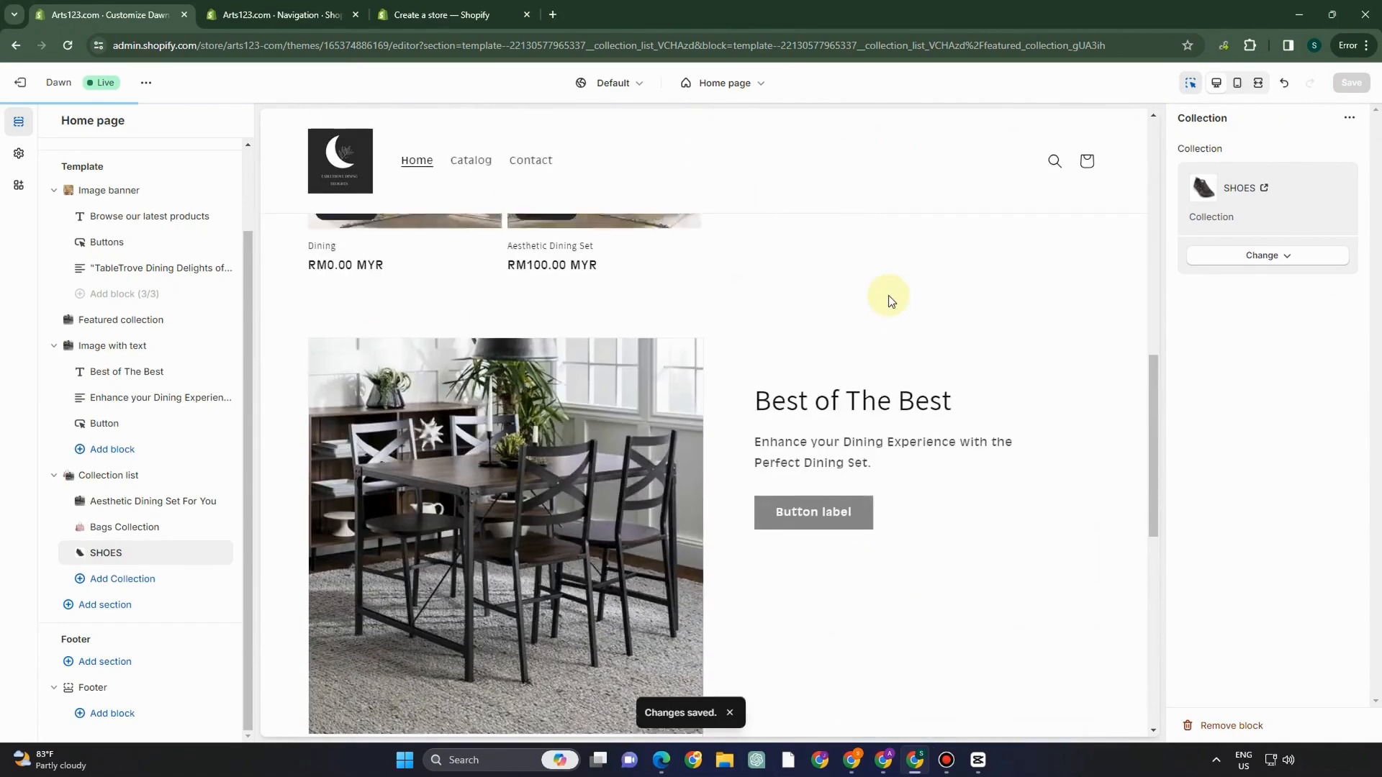
scroll(805, 291, up, 9)
scroll(804, 333, down, 2)
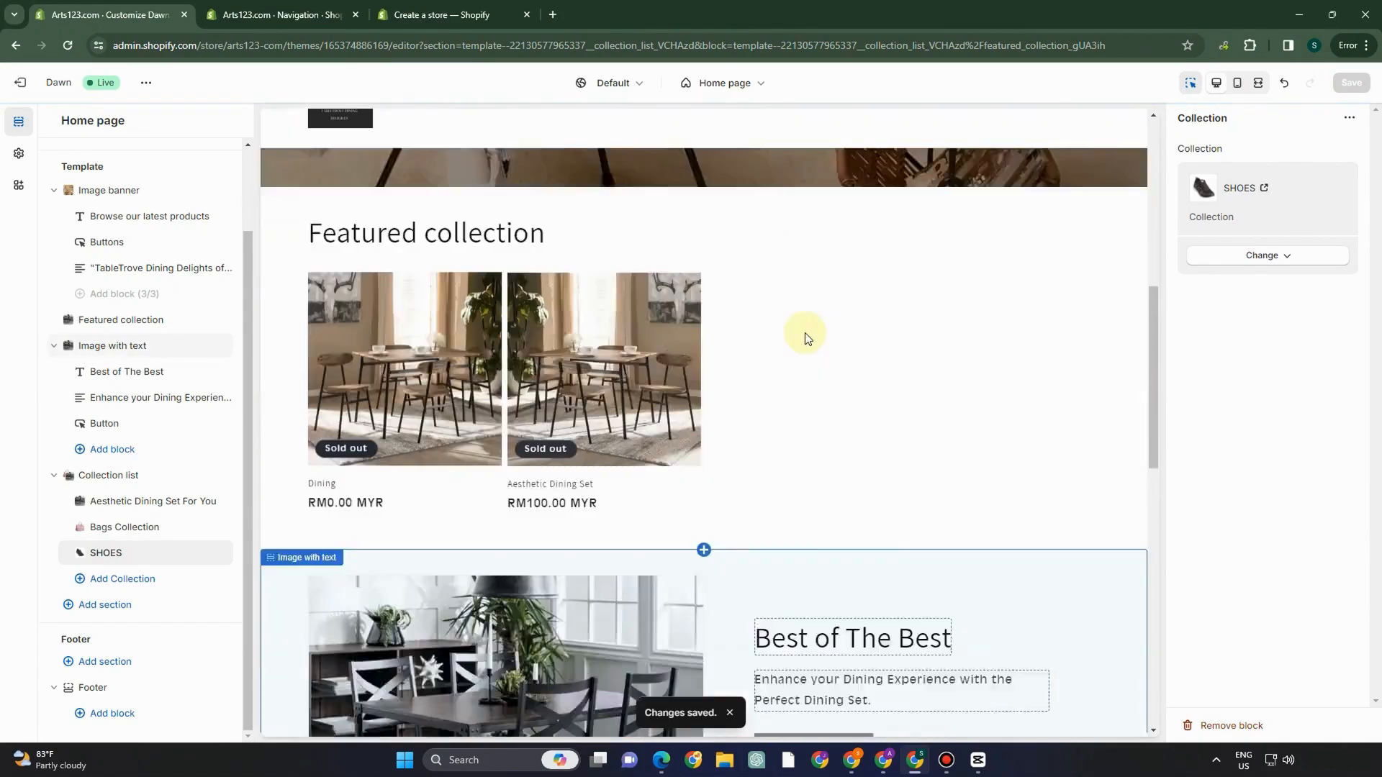
scroll(804, 332, down, 7)
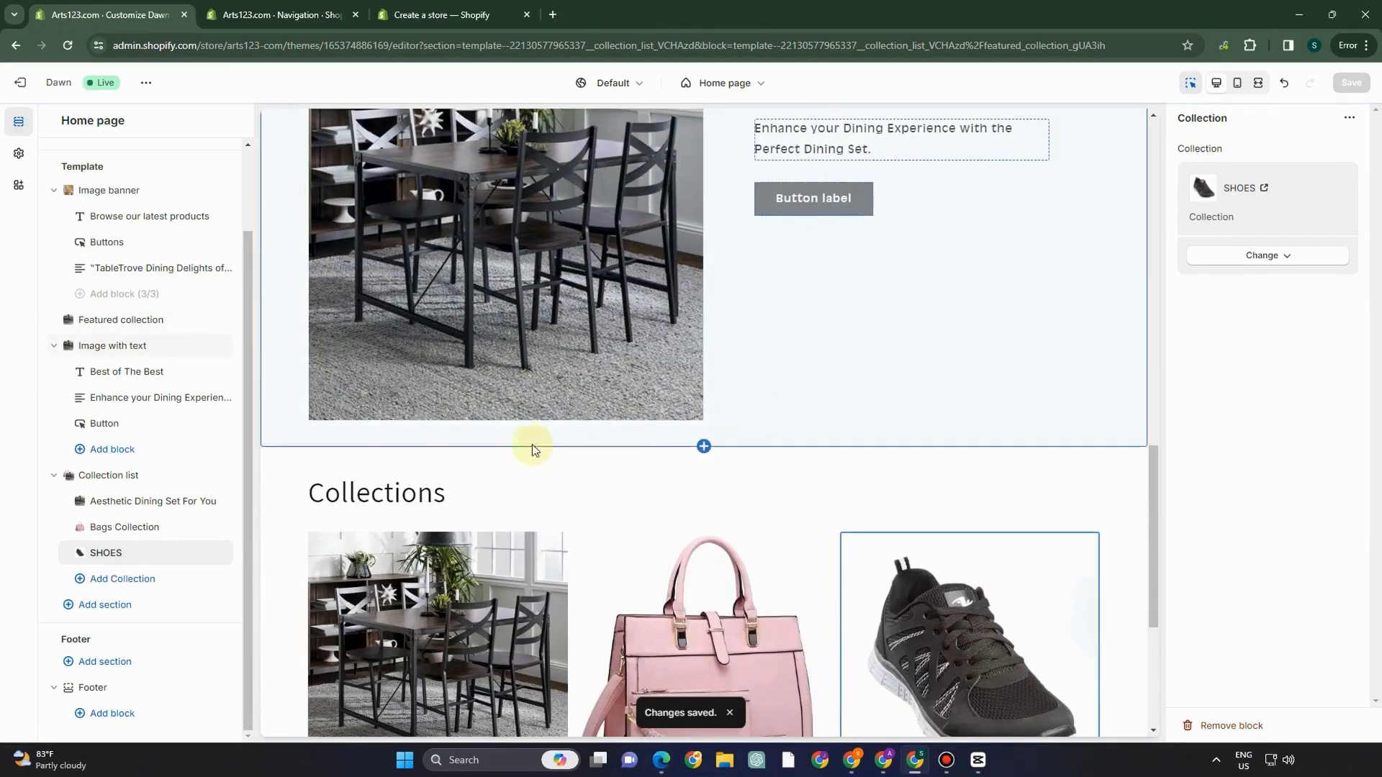
scroll(607, 468, down, 3)
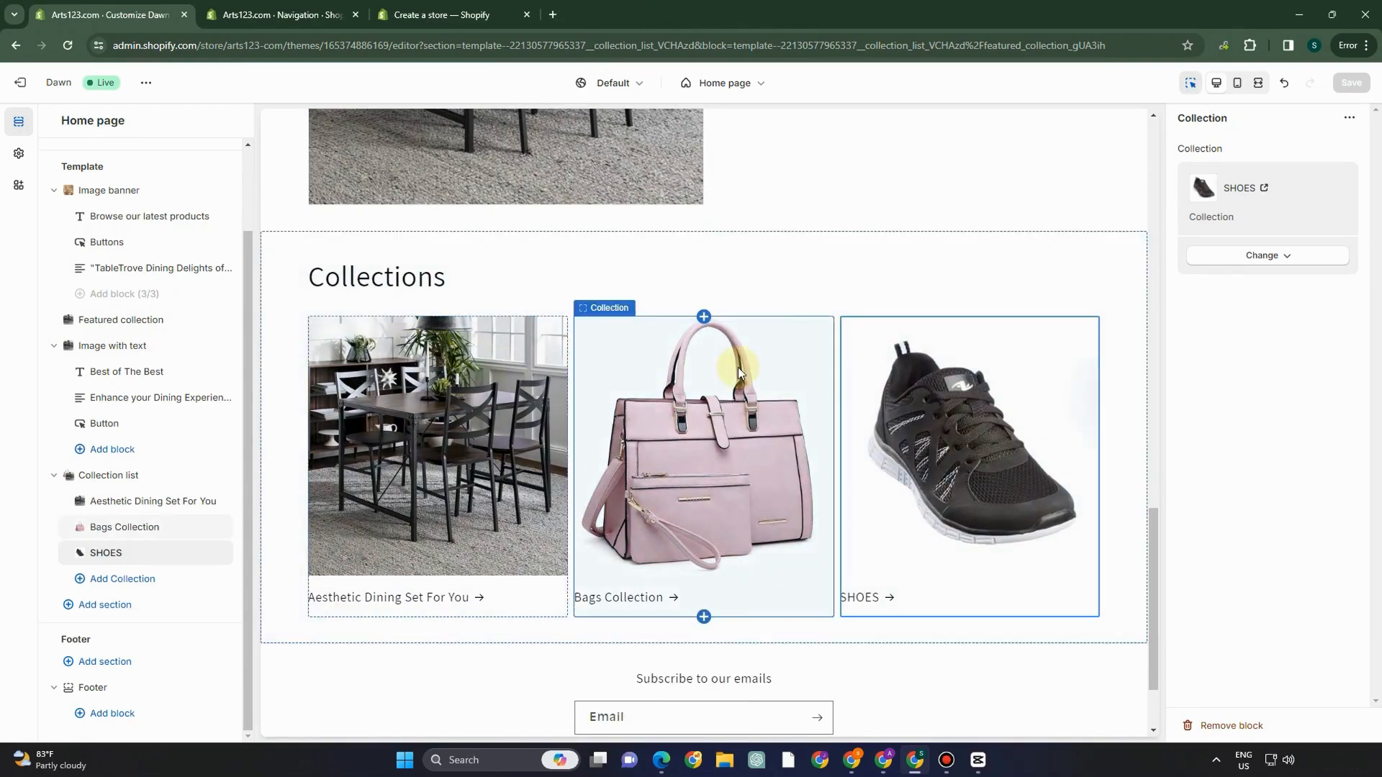
click(32, 90)
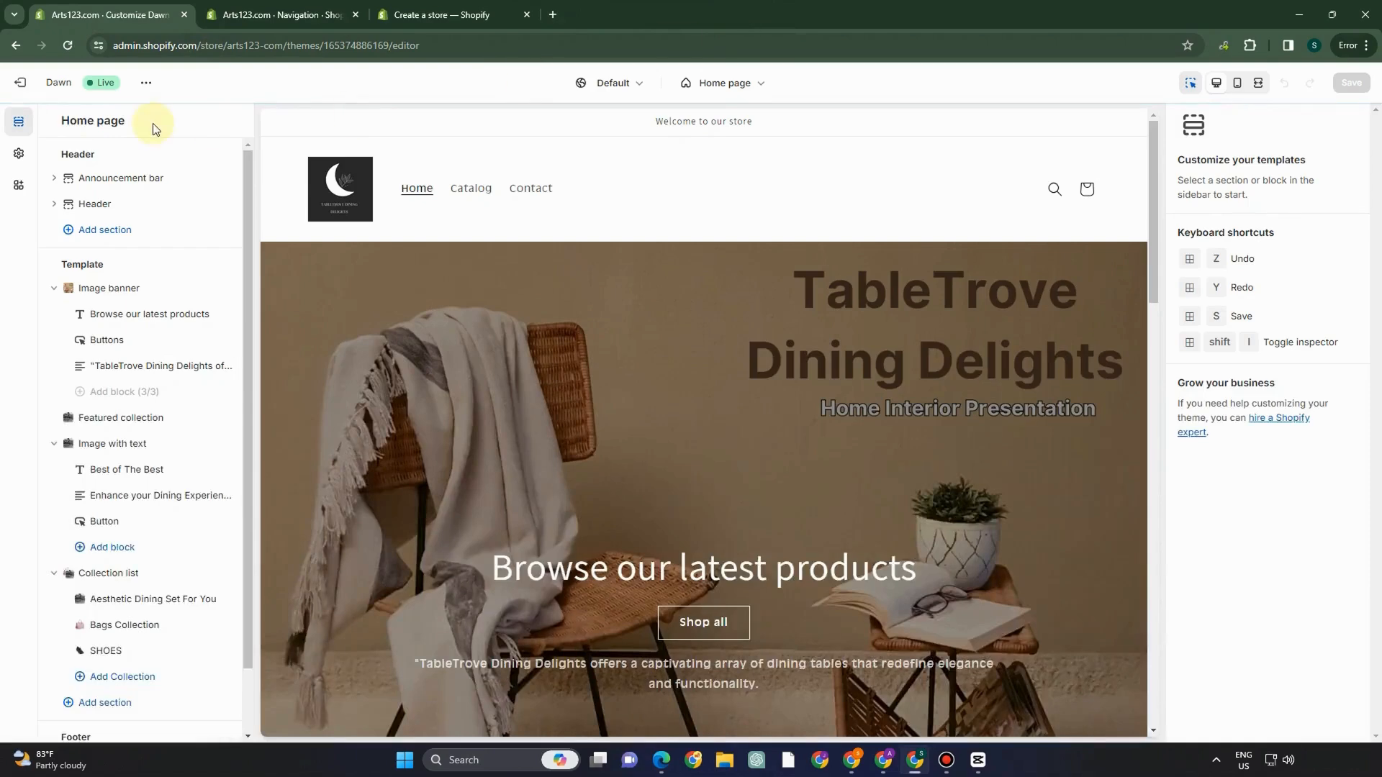
scroll(637, 336, down, 7)
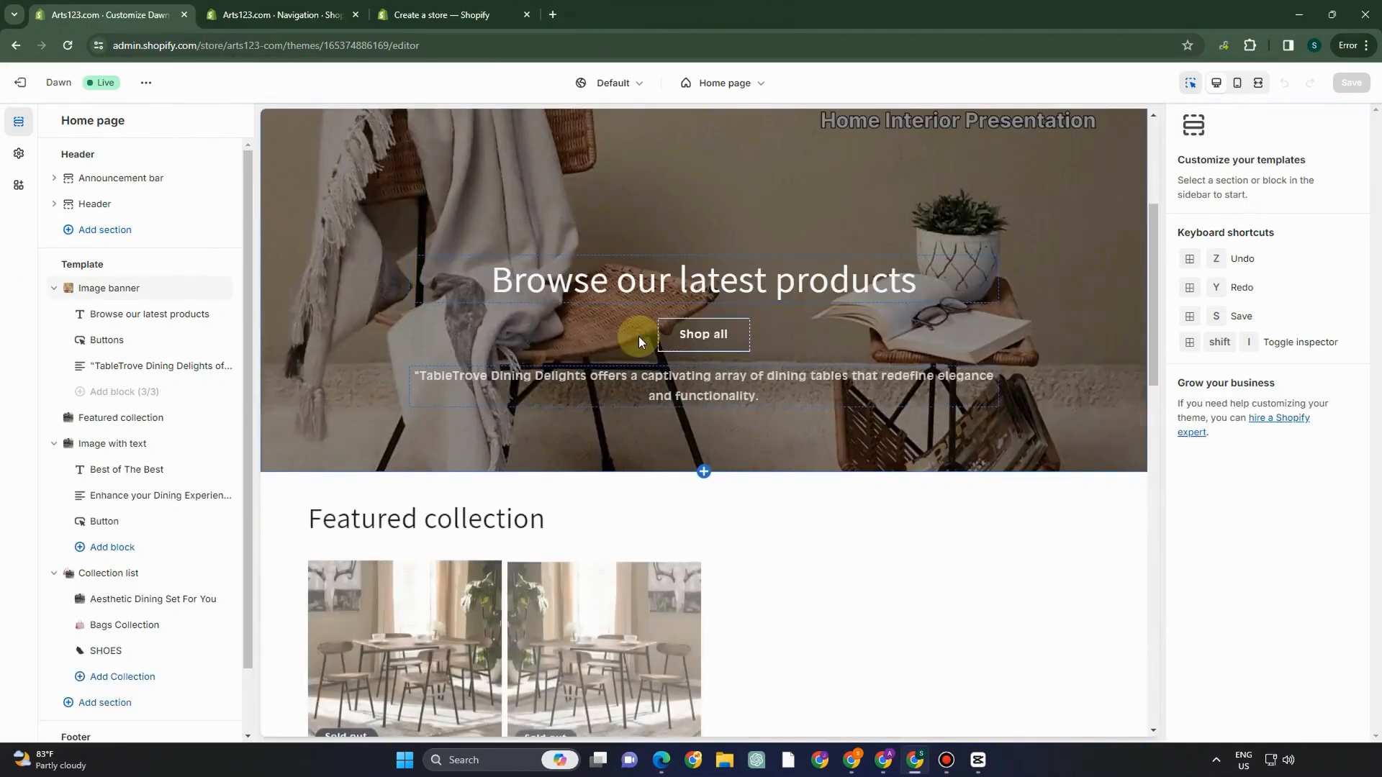
scroll(638, 337, down, 3)
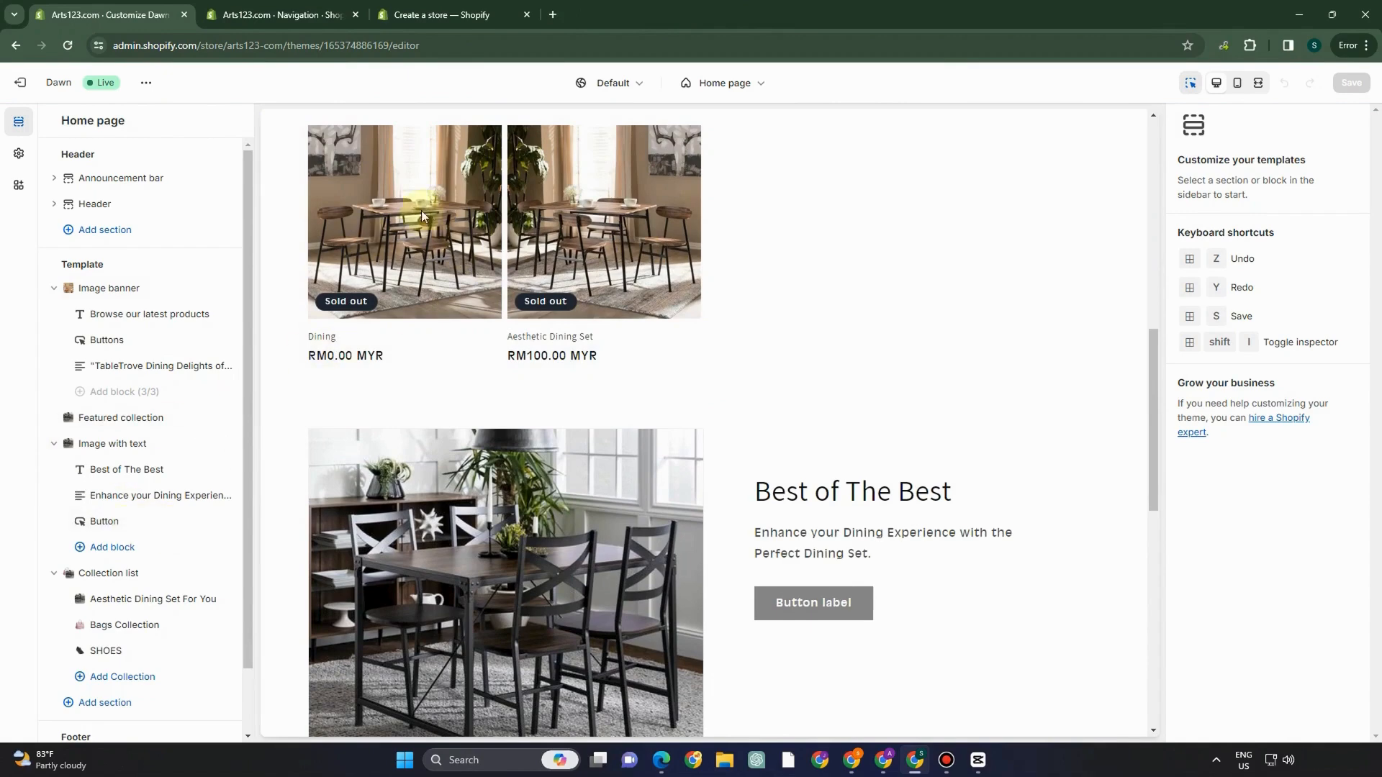
scroll(450, 504, down, 4)
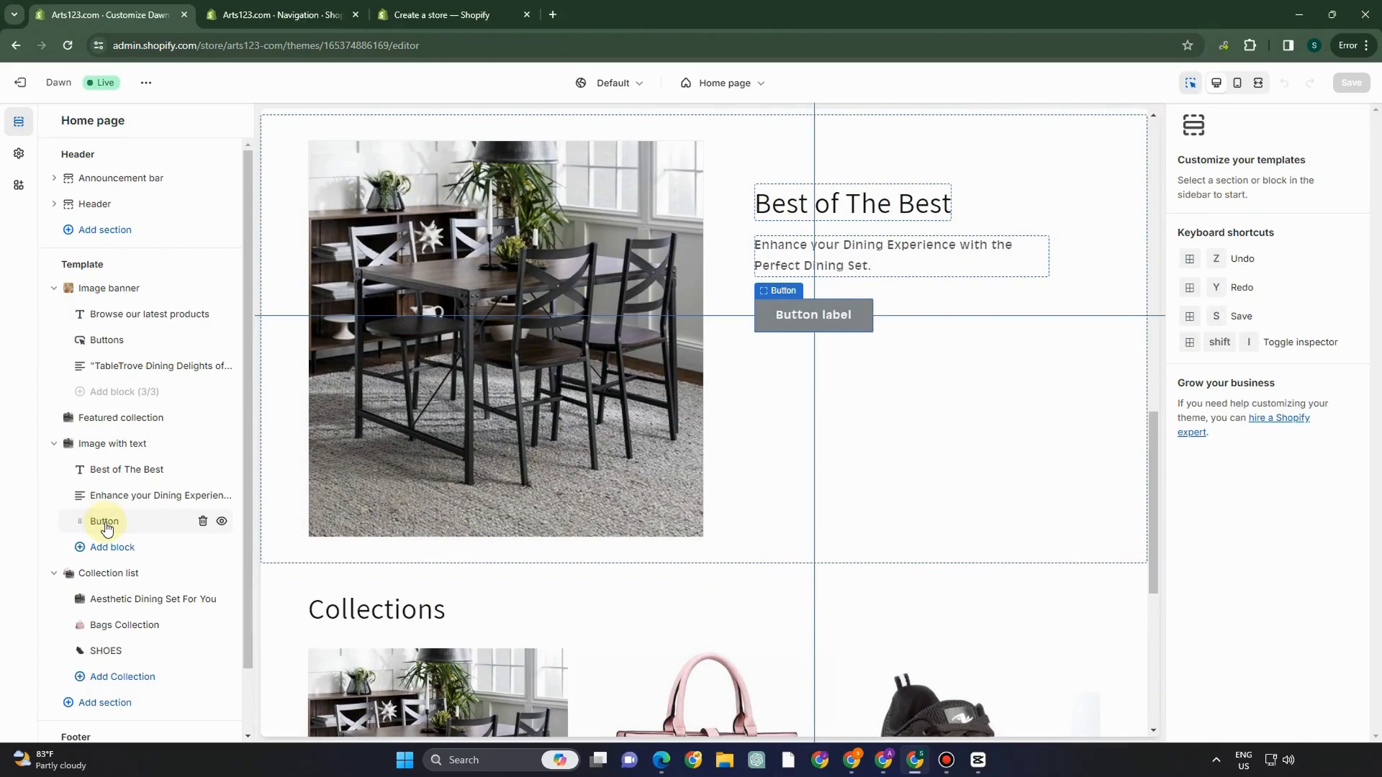
- Relabel the Image with text button as 'DISCOUNT!' and save
click(105, 522)
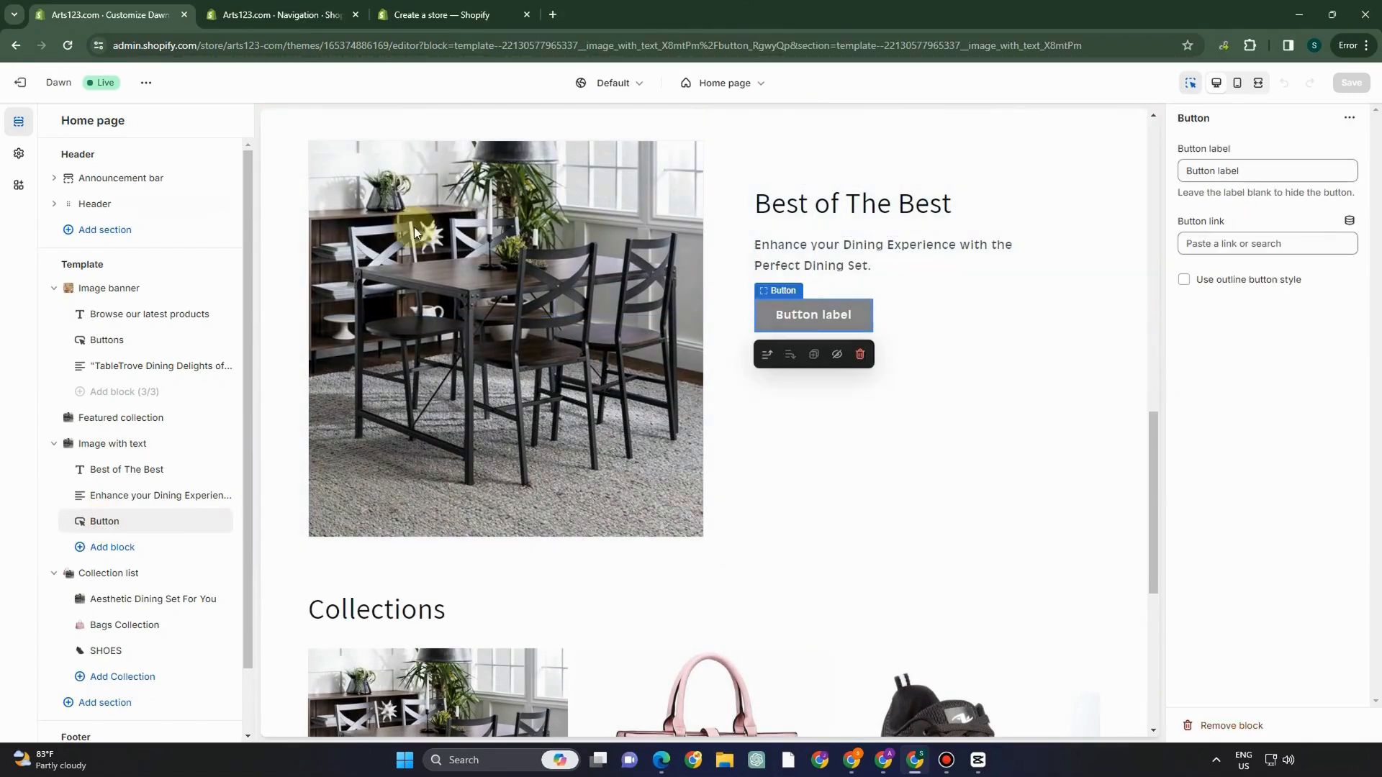
drag(1241, 171, 1122, 159)
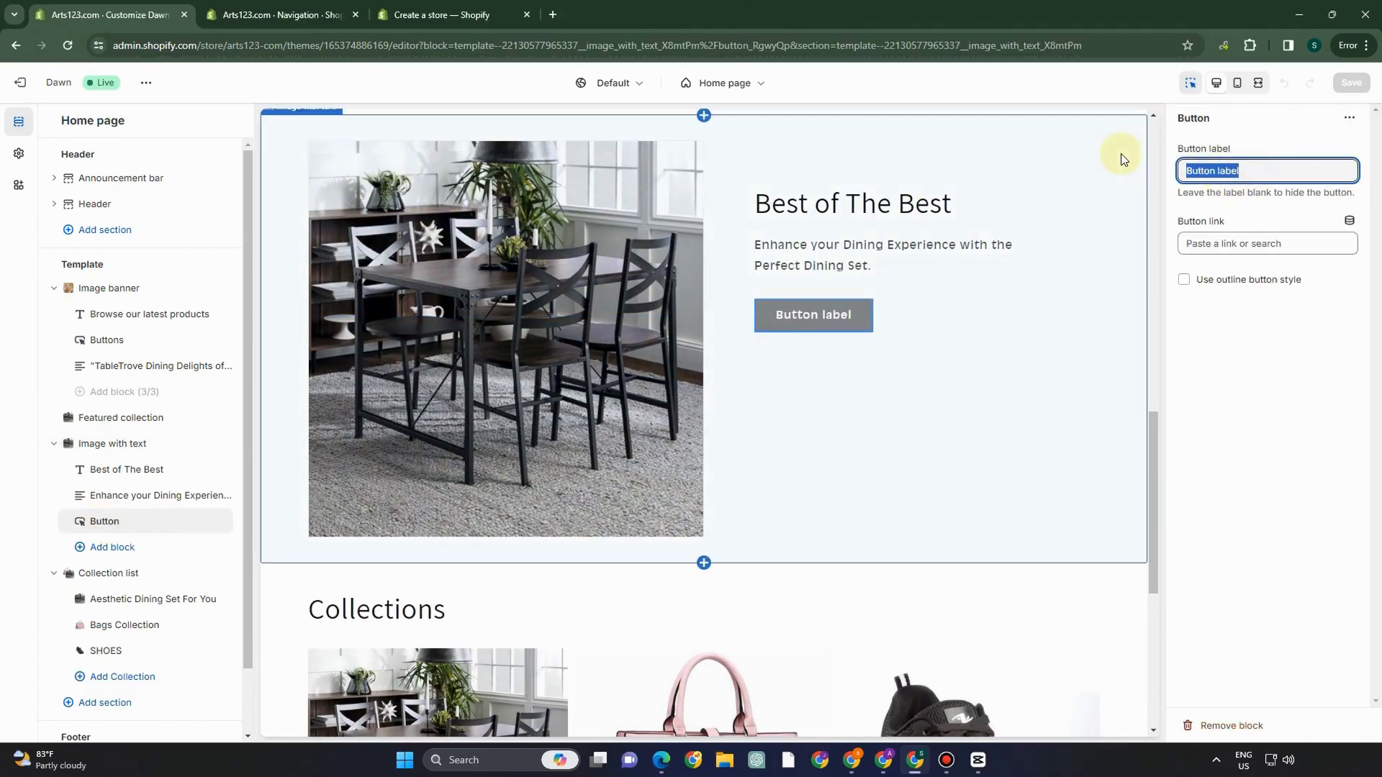
text(DISCOUNT!)
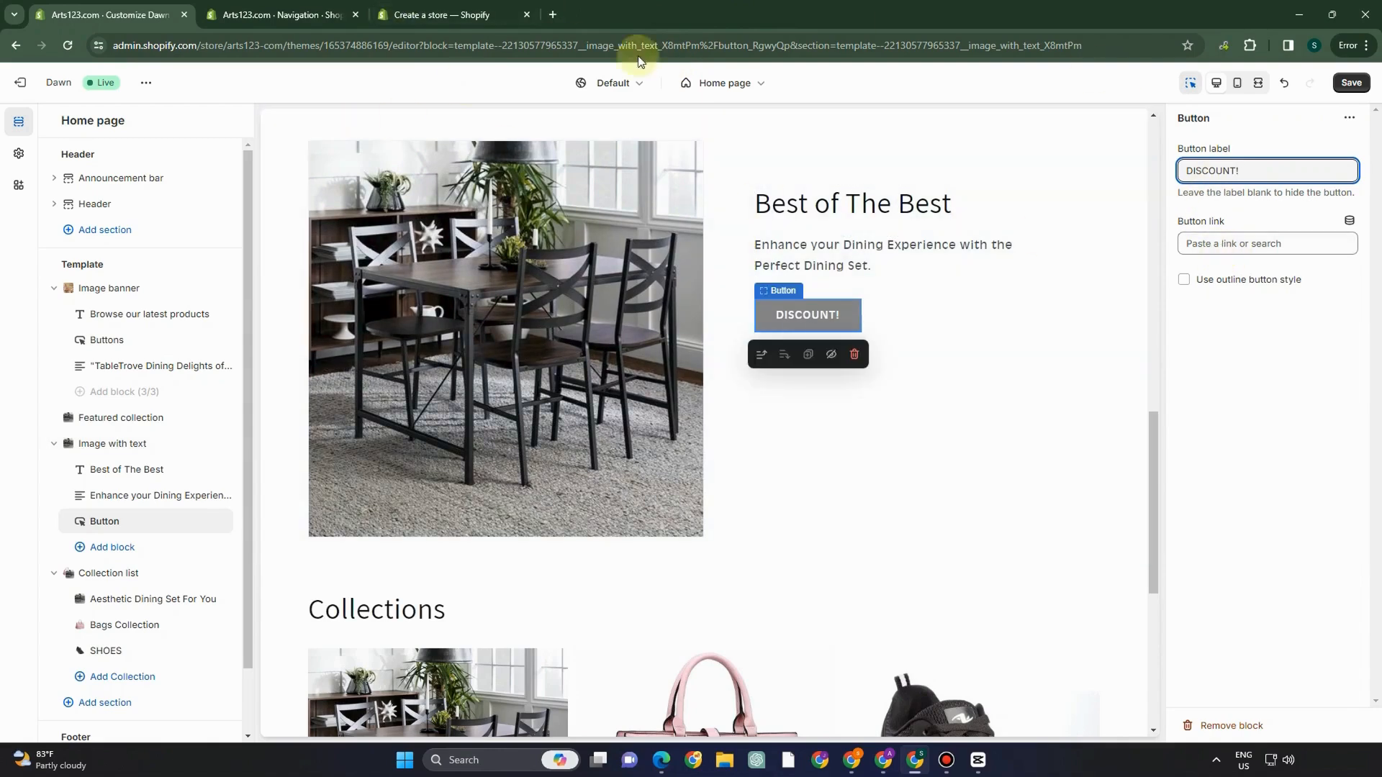
click(1350, 83)
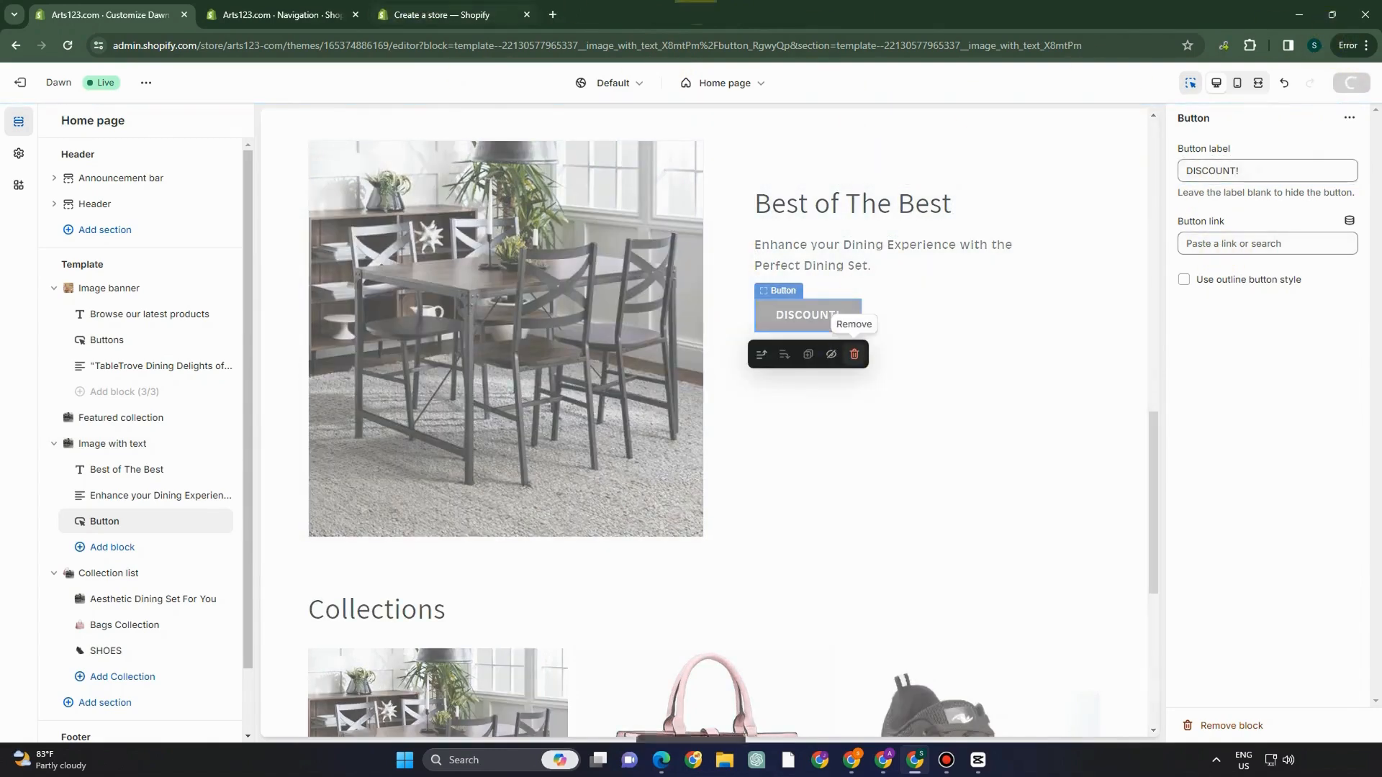
- Check the DISCOUNT! button on the page and select the Collection list section
scroll(497, 572, down, 1)
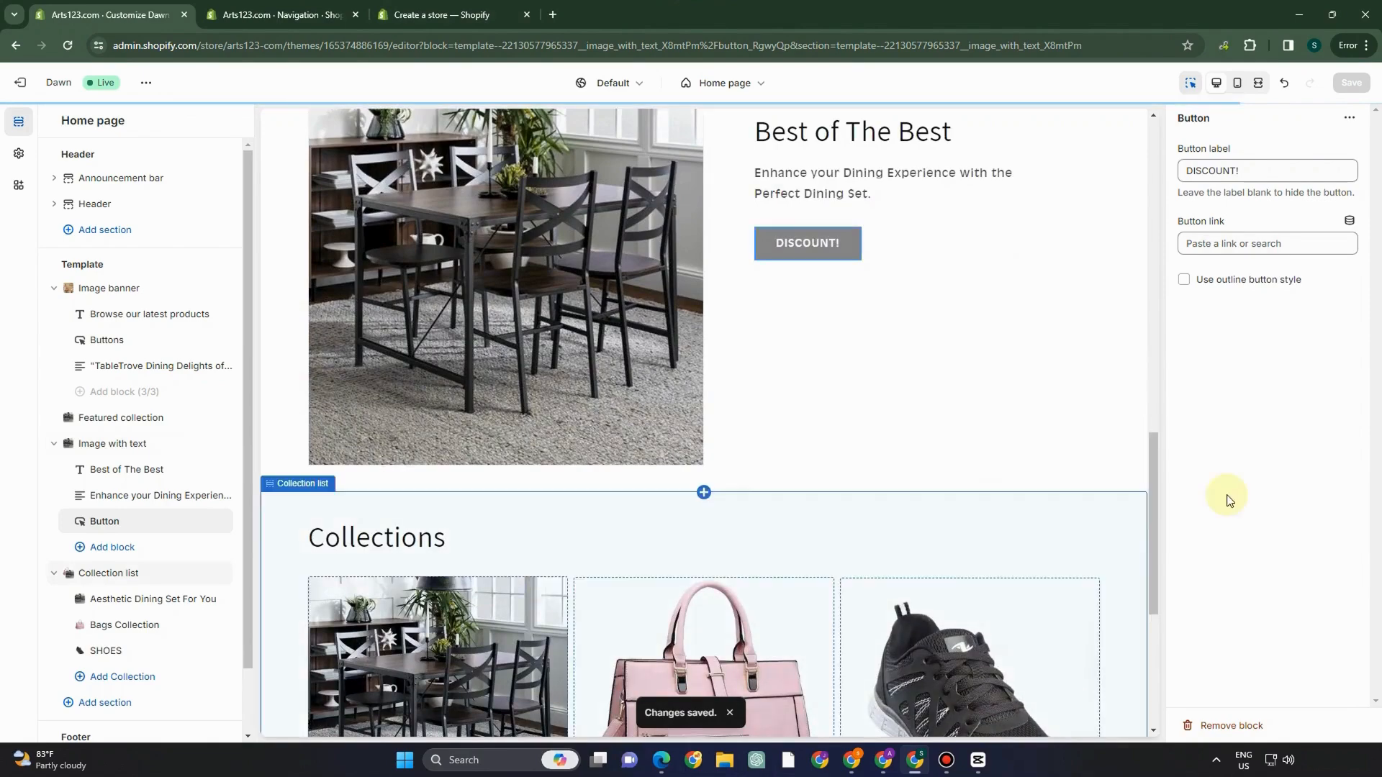
scroll(328, 636, down, 3)
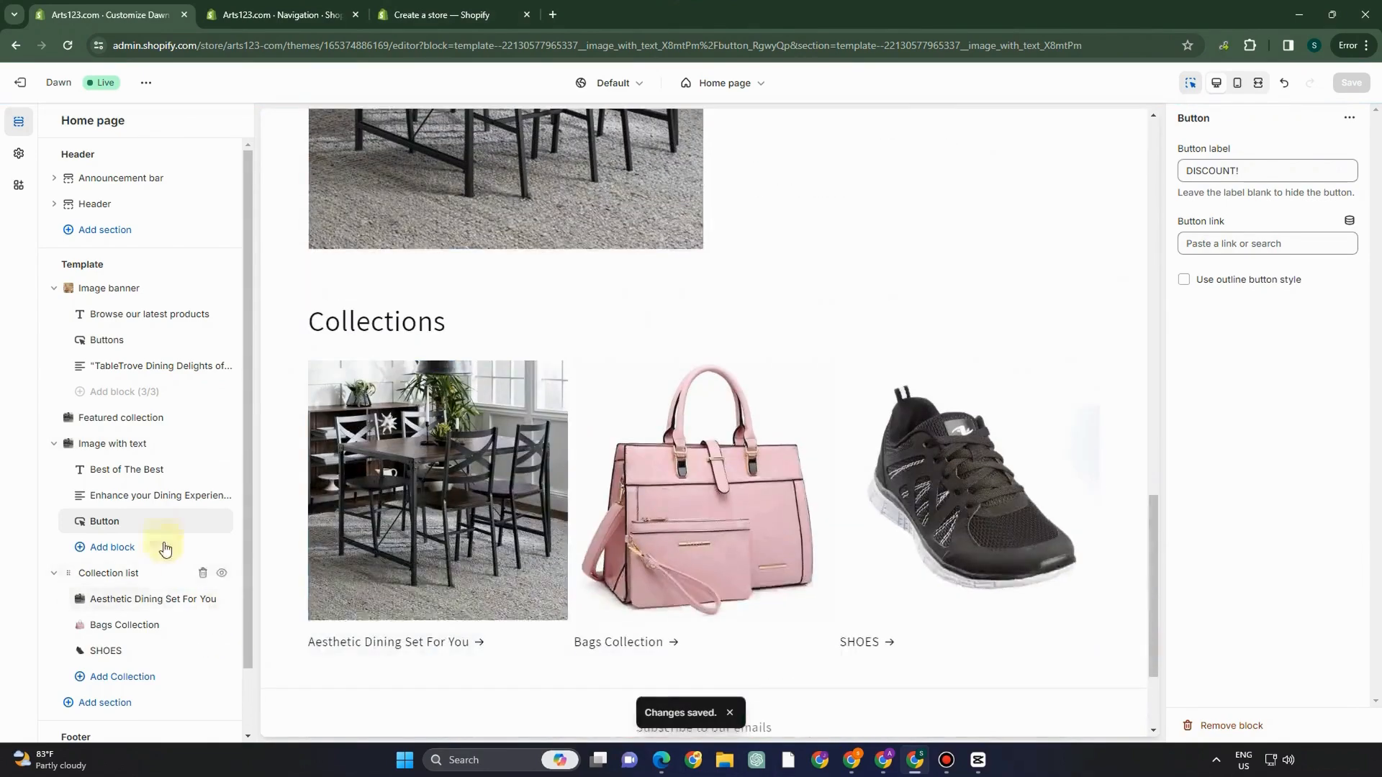
click(165, 530)
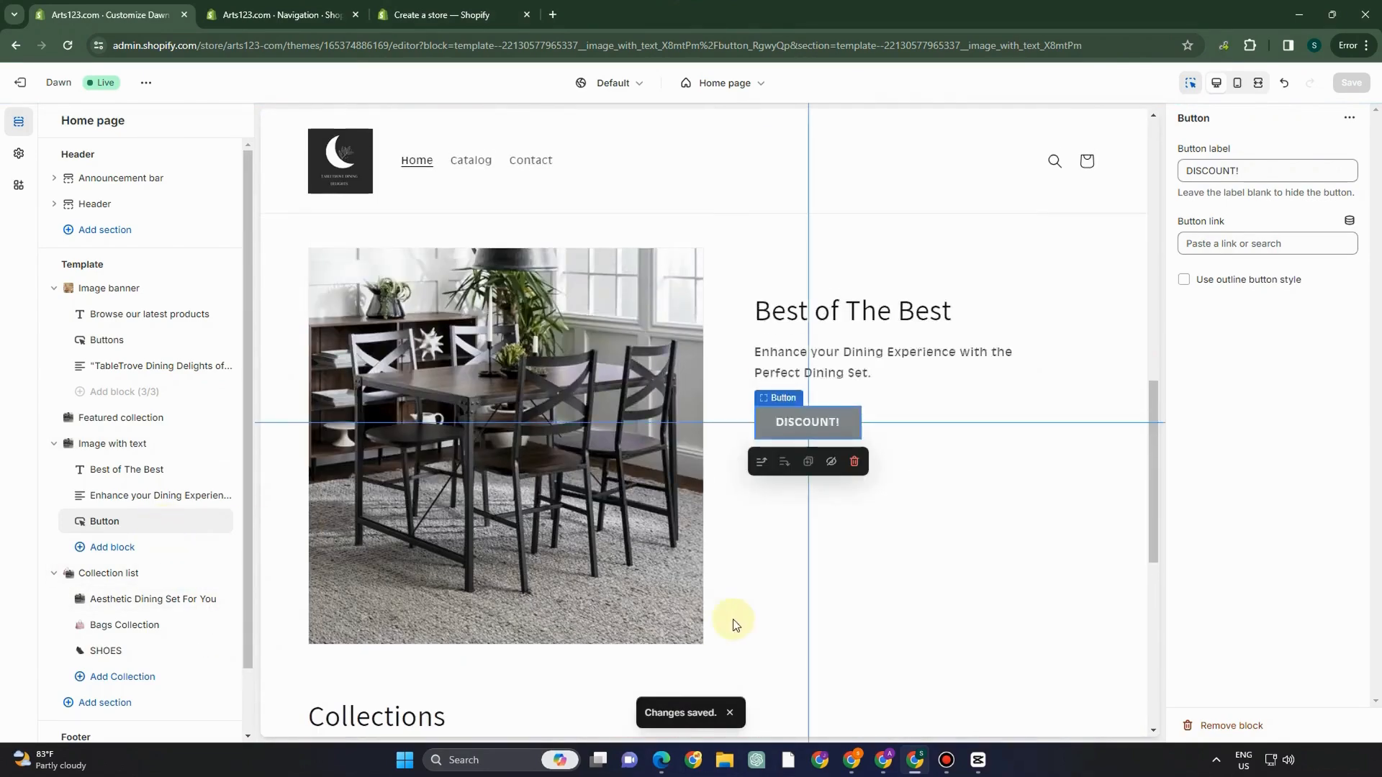
scroll(564, 612, down, 3)
scroll(565, 611, down, 5)
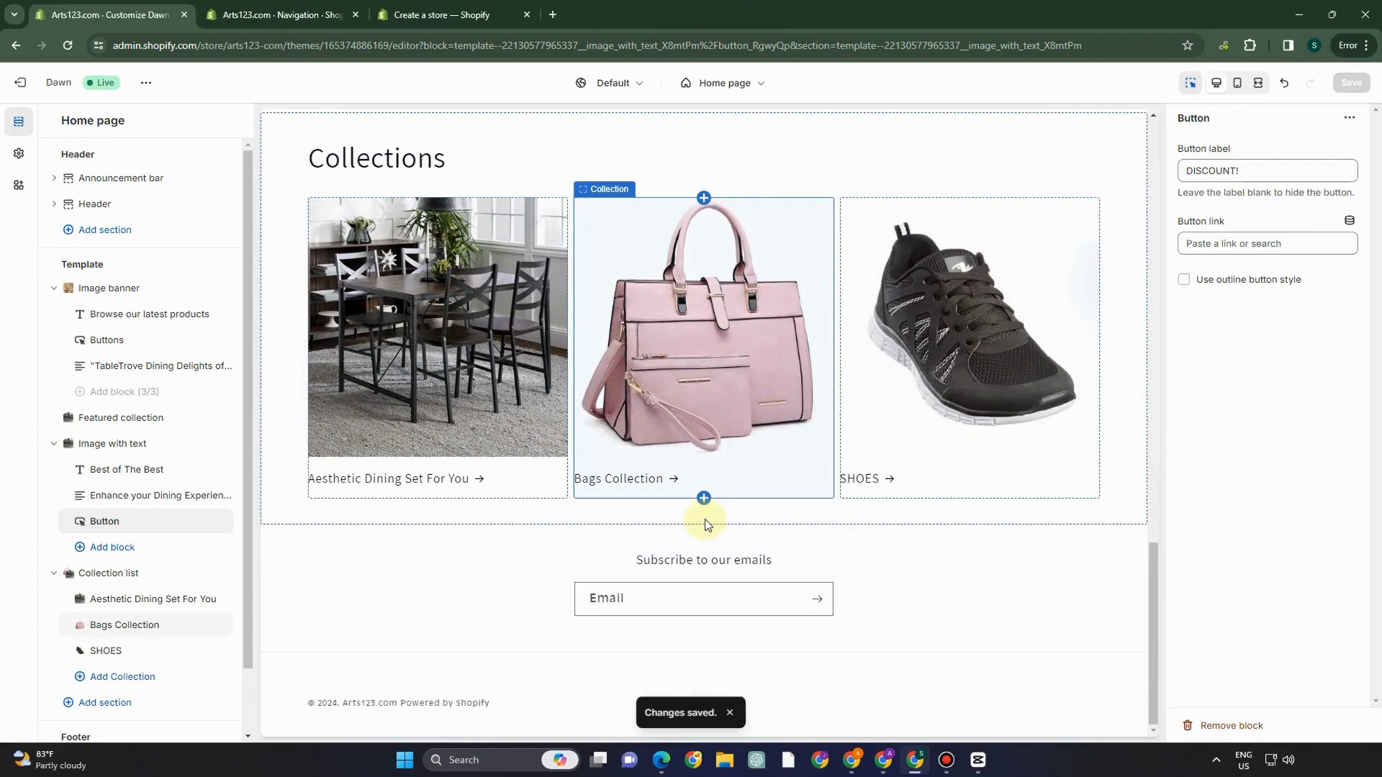
click(560, 506)
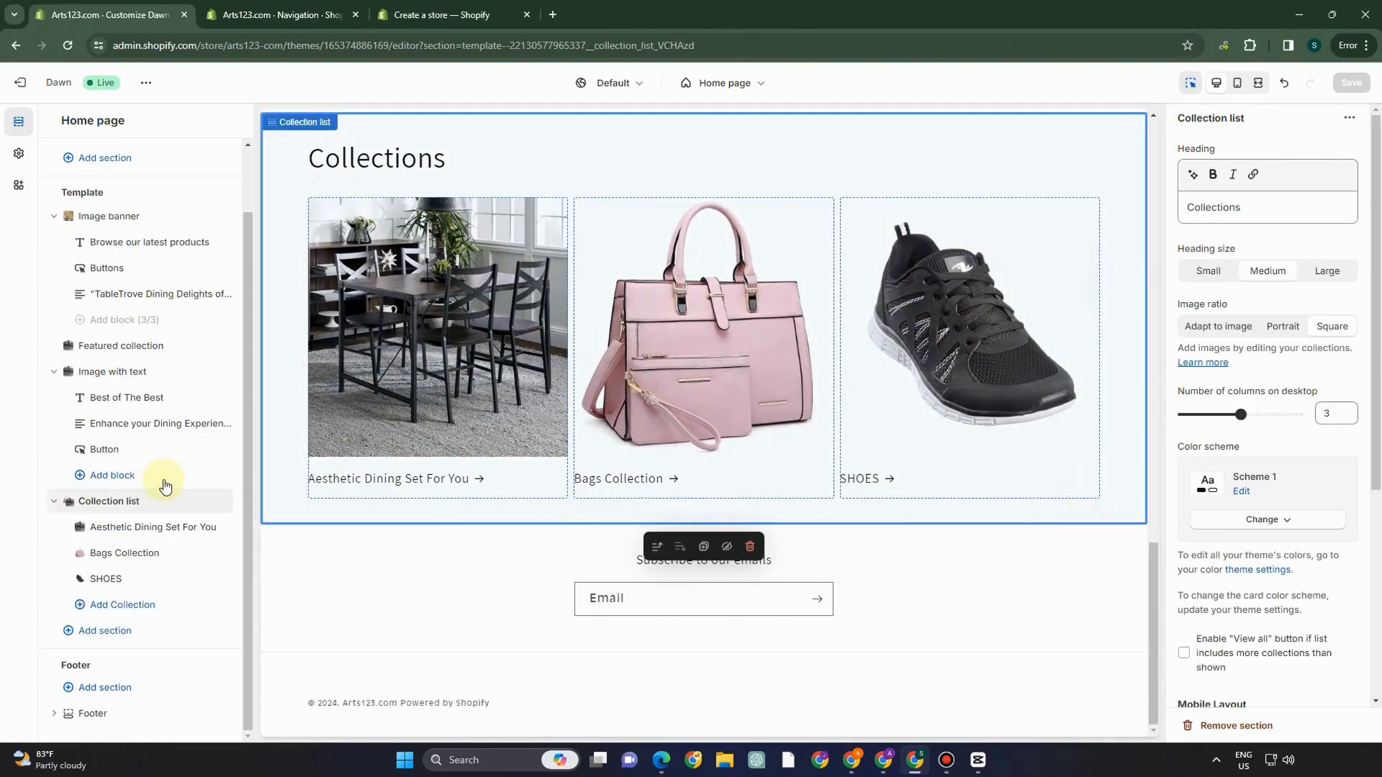
- Add a Page section below the Collection list and start a new store page in another tab
click(127, 633)
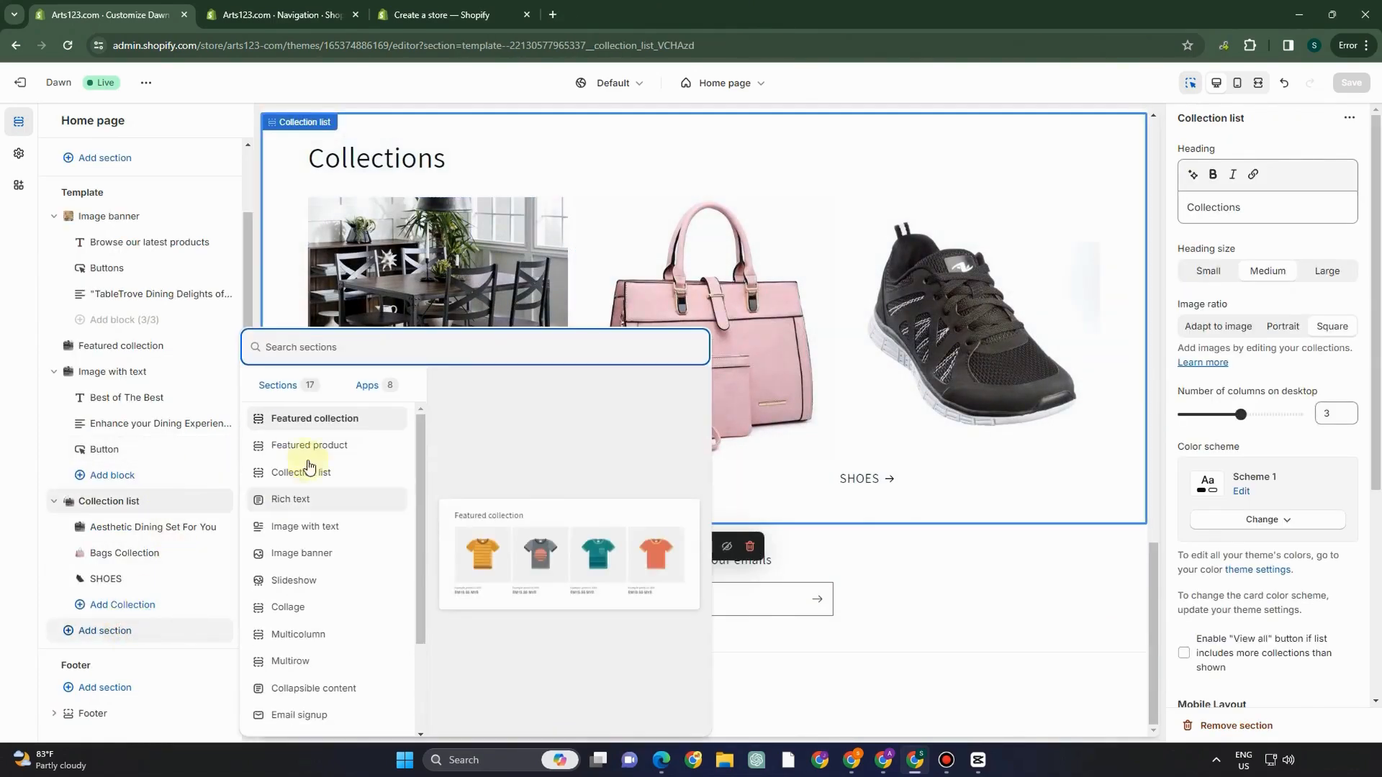
scroll(315, 597, down, 2)
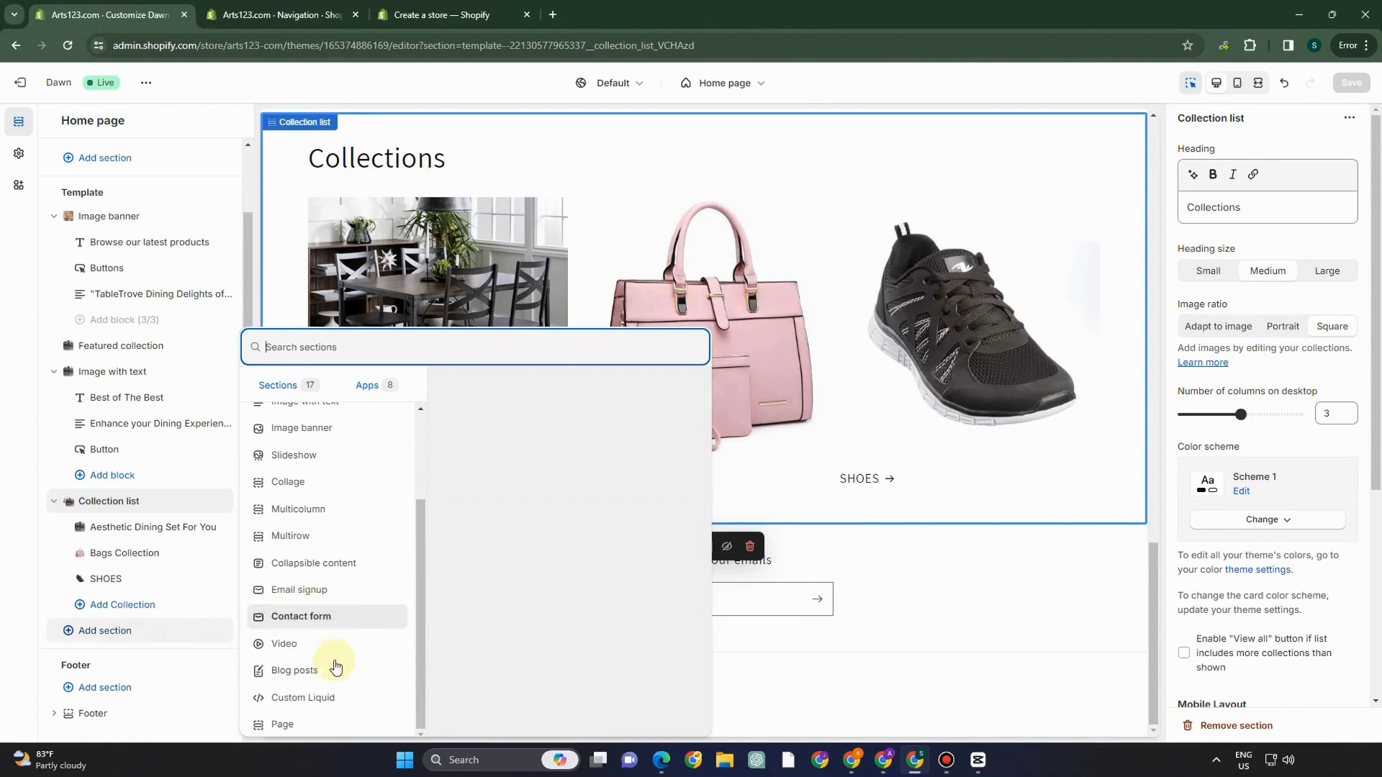
click(295, 724)
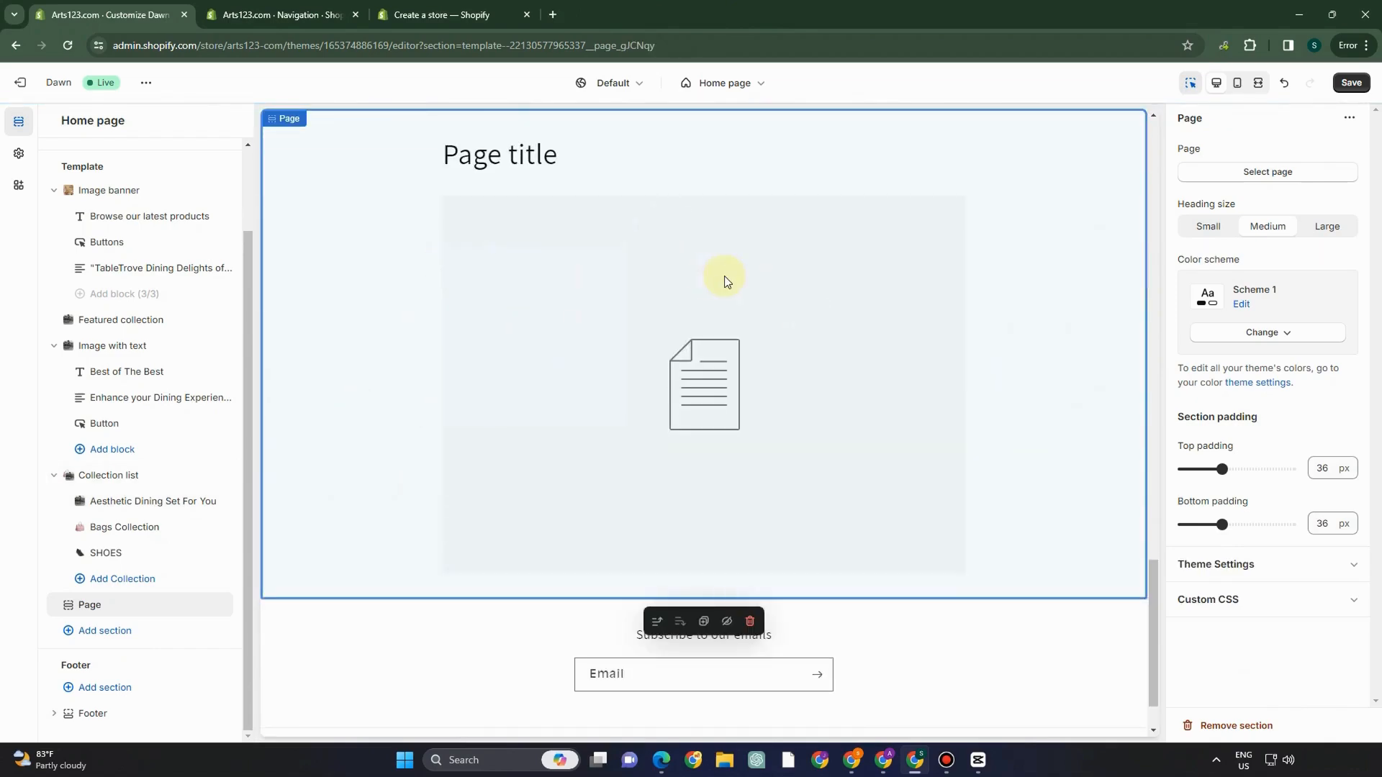
click(1272, 171)
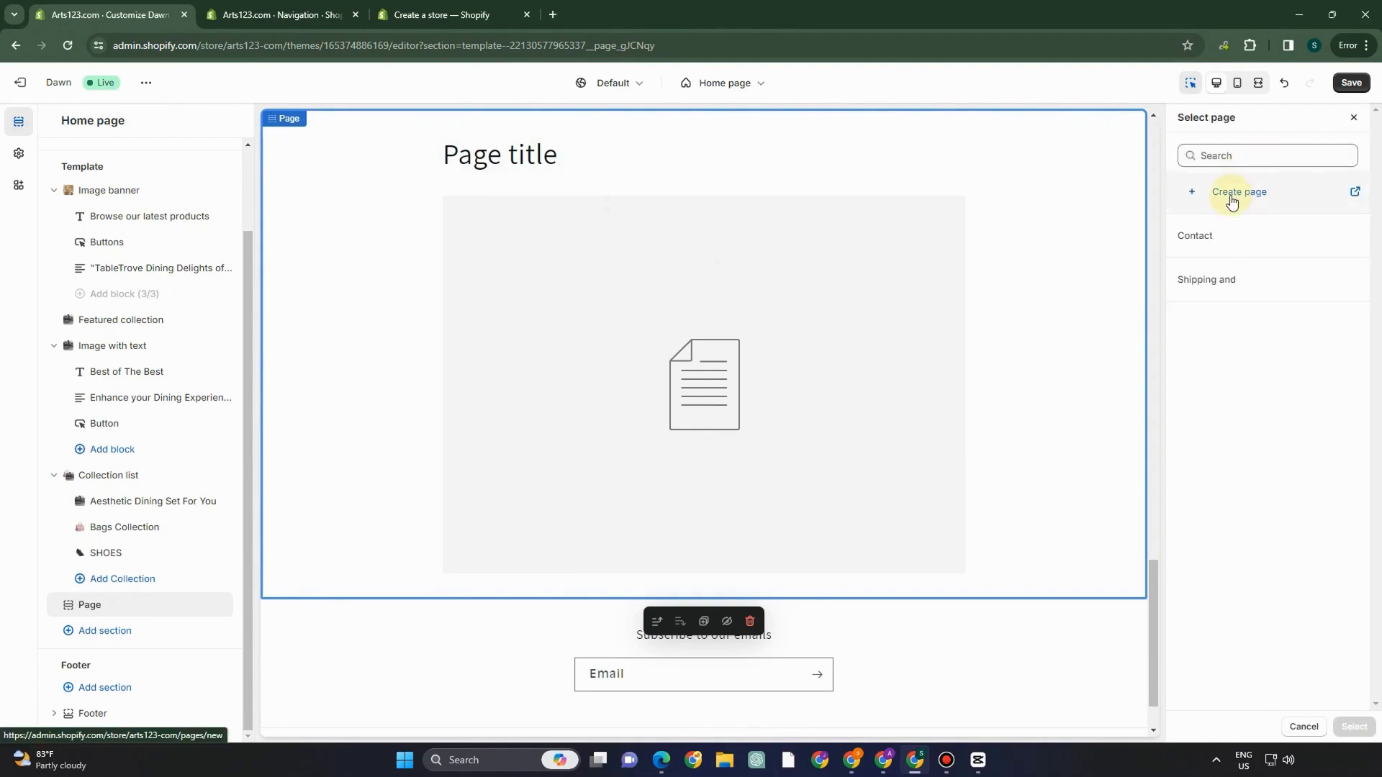
click(1230, 195)
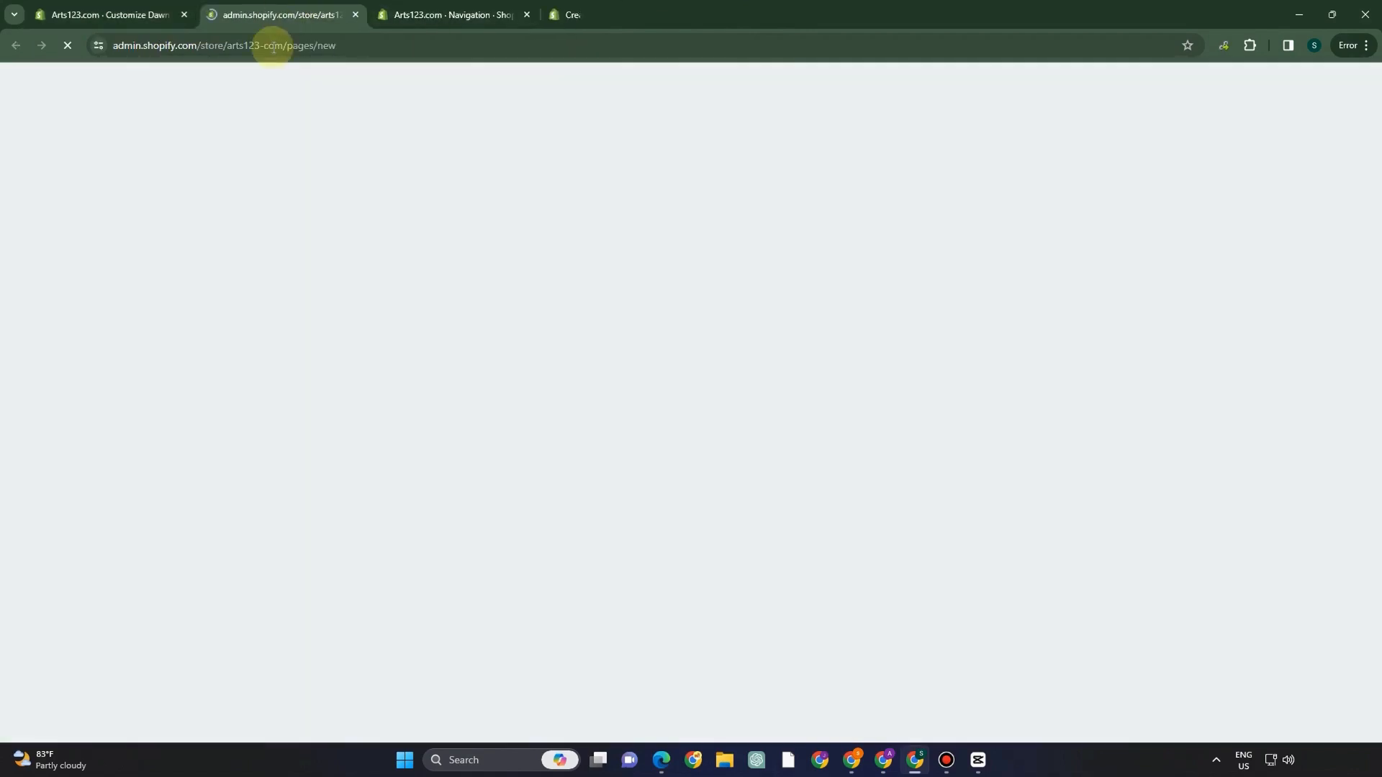
click(123, 19)
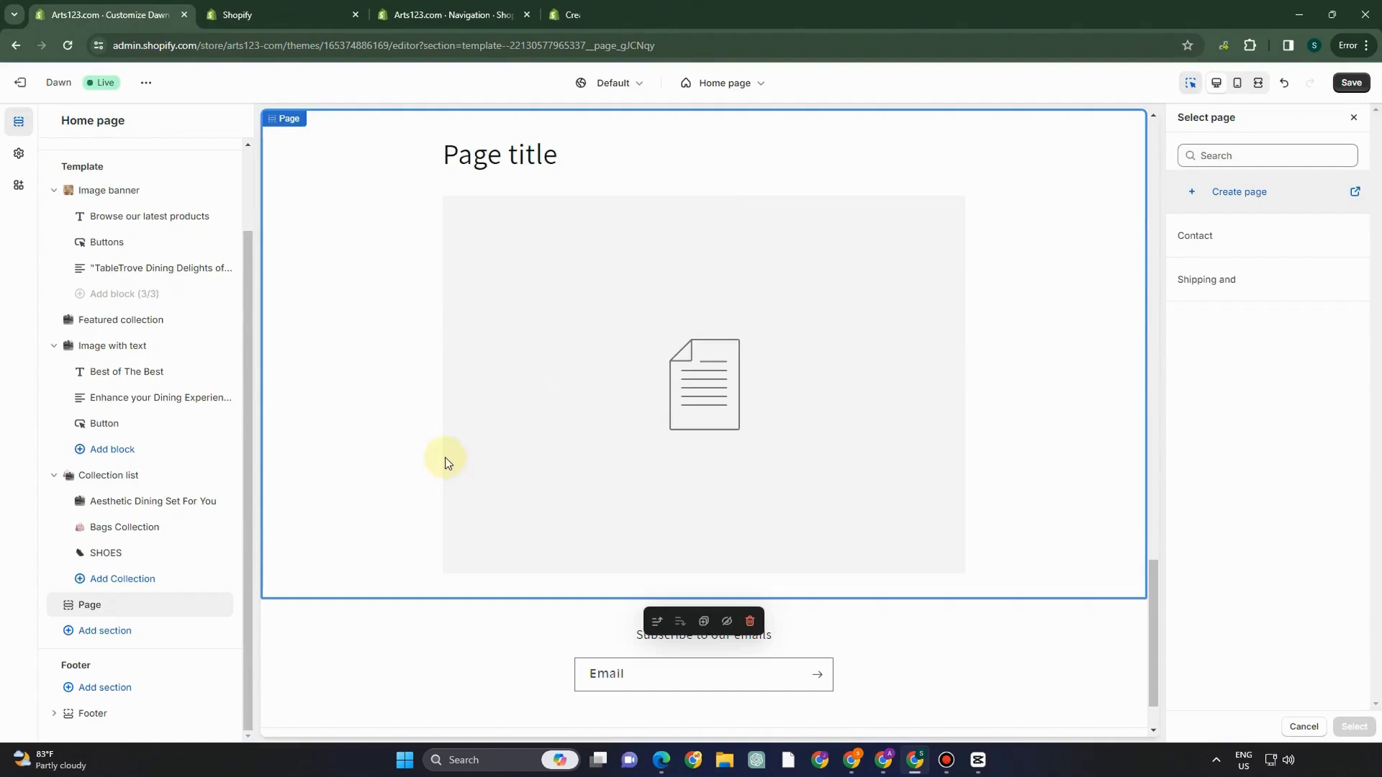
scroll(504, 533, down, 2)
scroll(360, 533, up, 10)
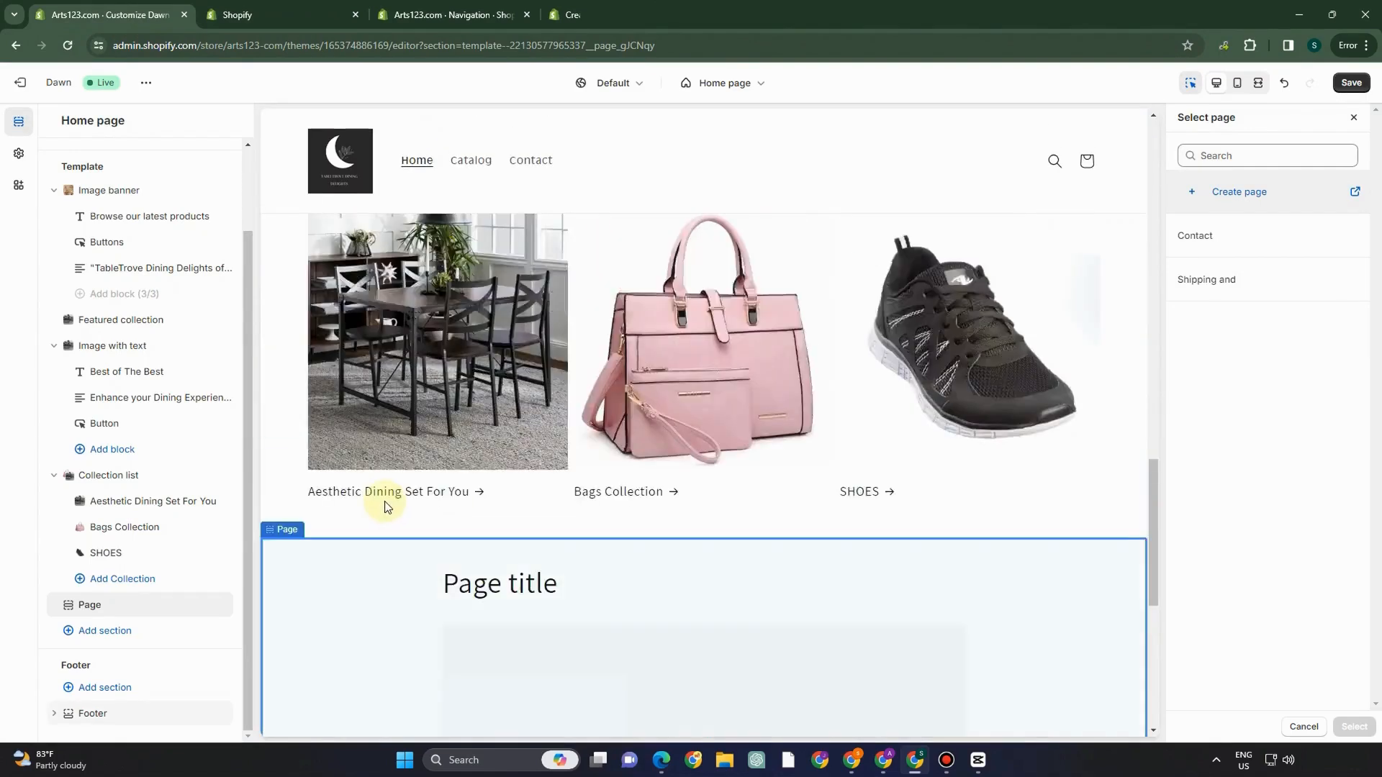
- Insert a Video section directly below the image banner and inspect its YouTube URL
click(110, 430)
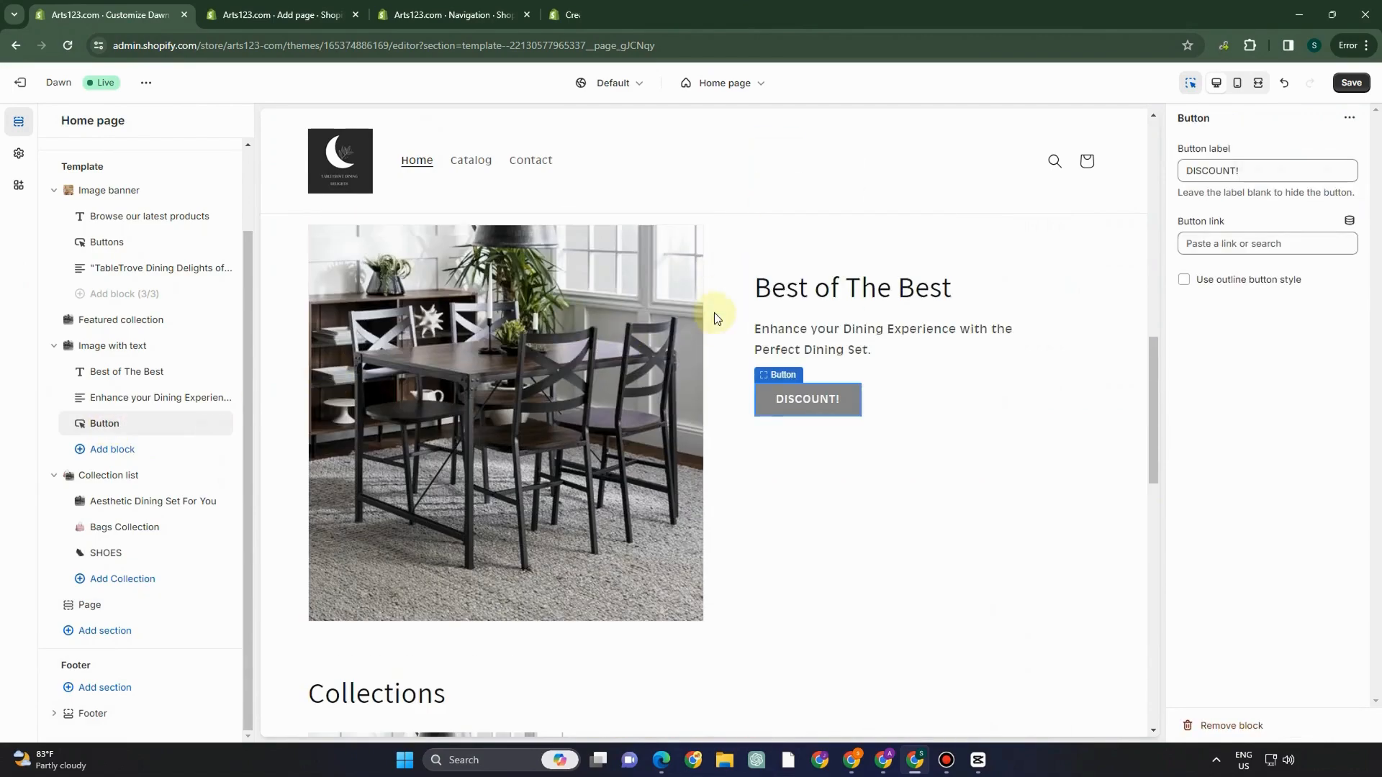
scroll(714, 313, up, 10)
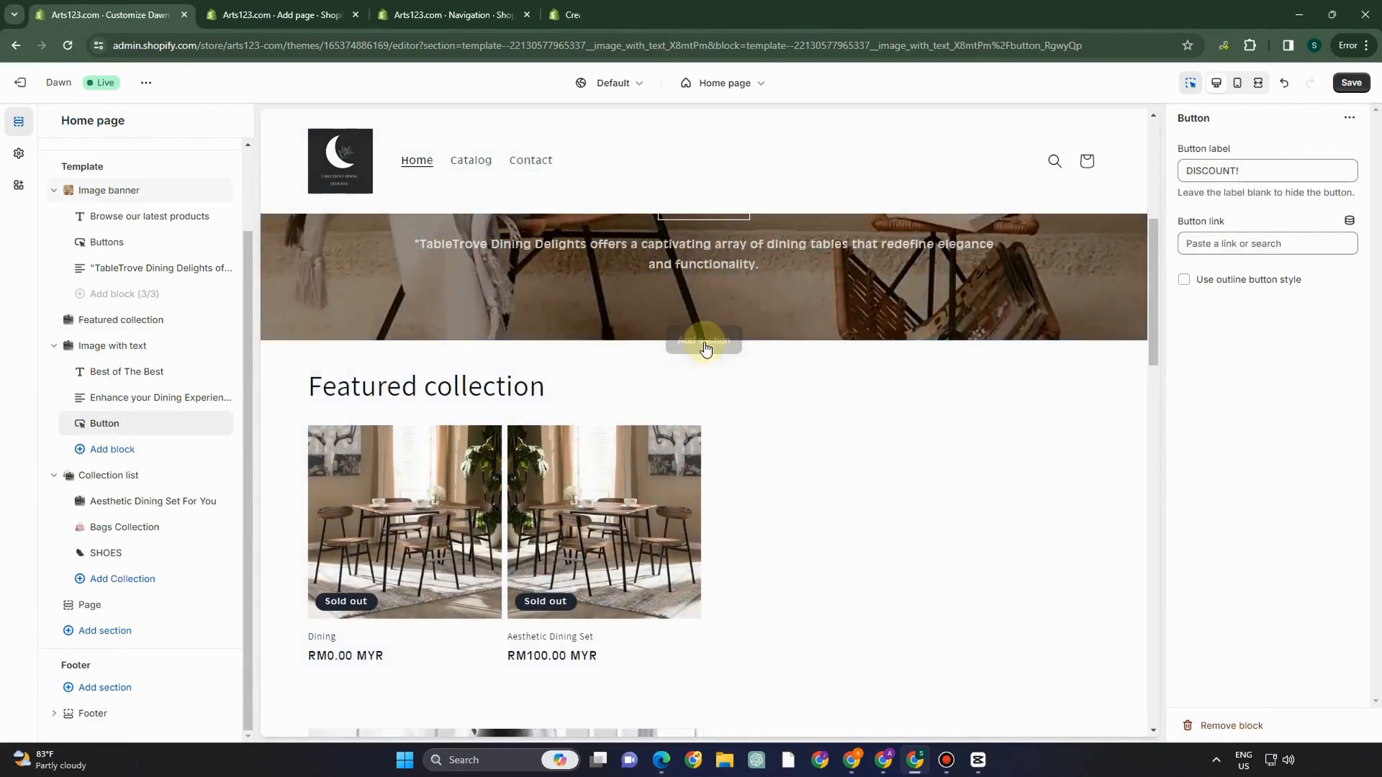
click(705, 344)
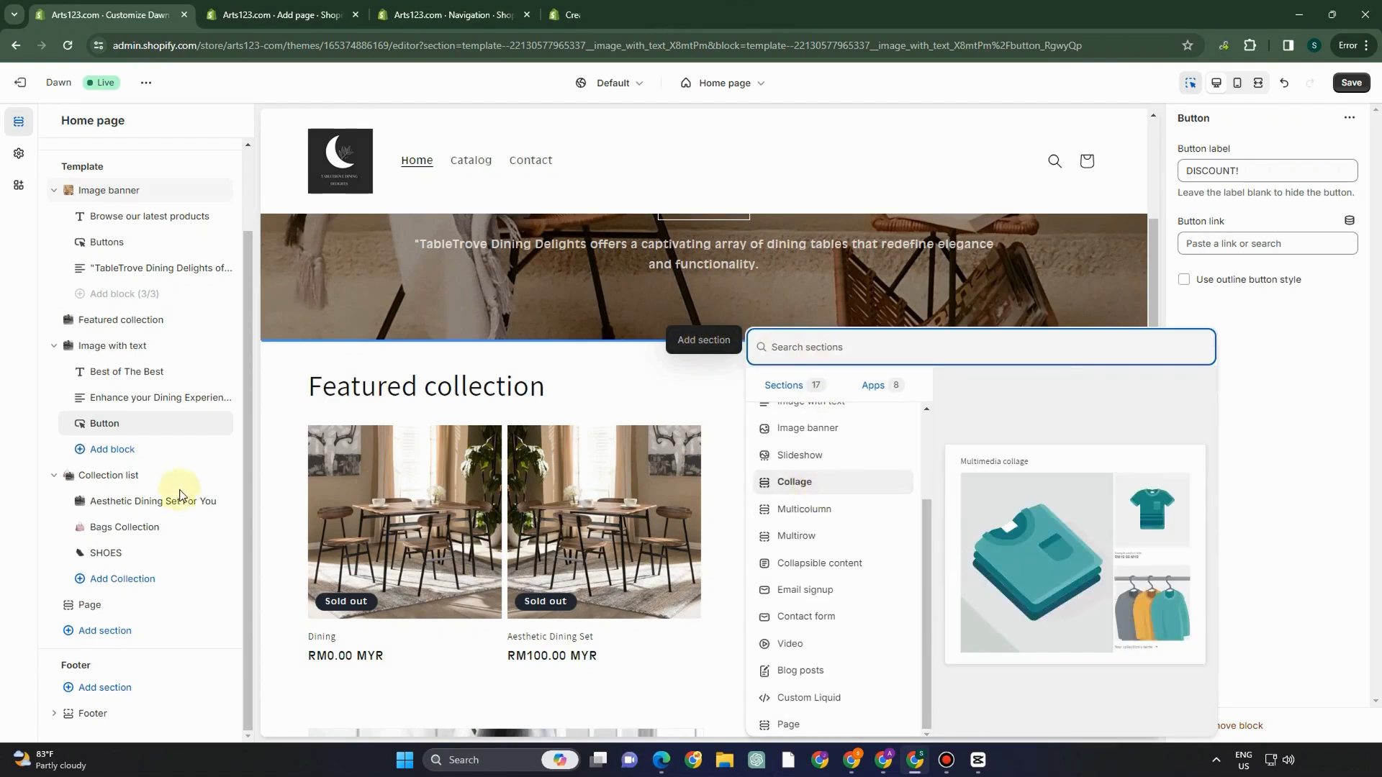
click(799, 644)
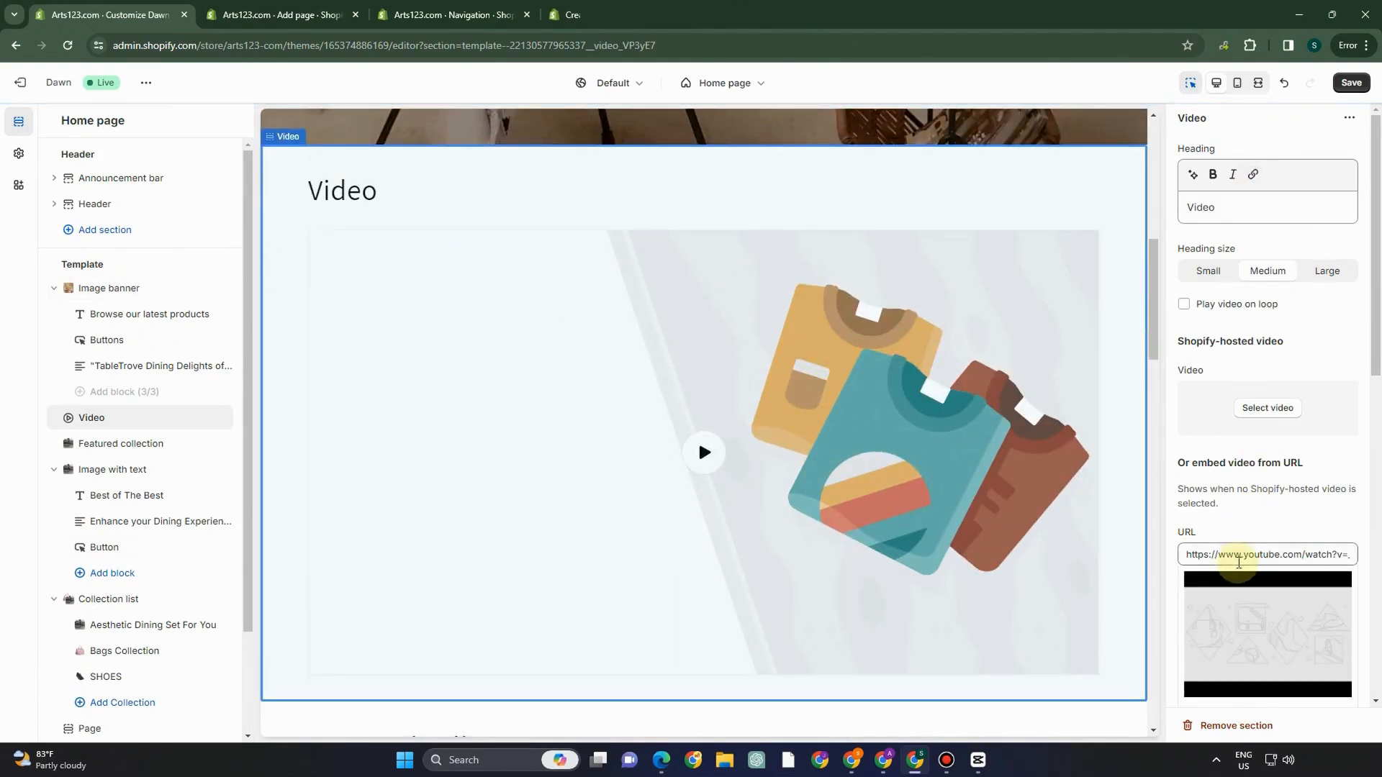
click(1238, 556)
drag(1246, 555, 1371, 563)
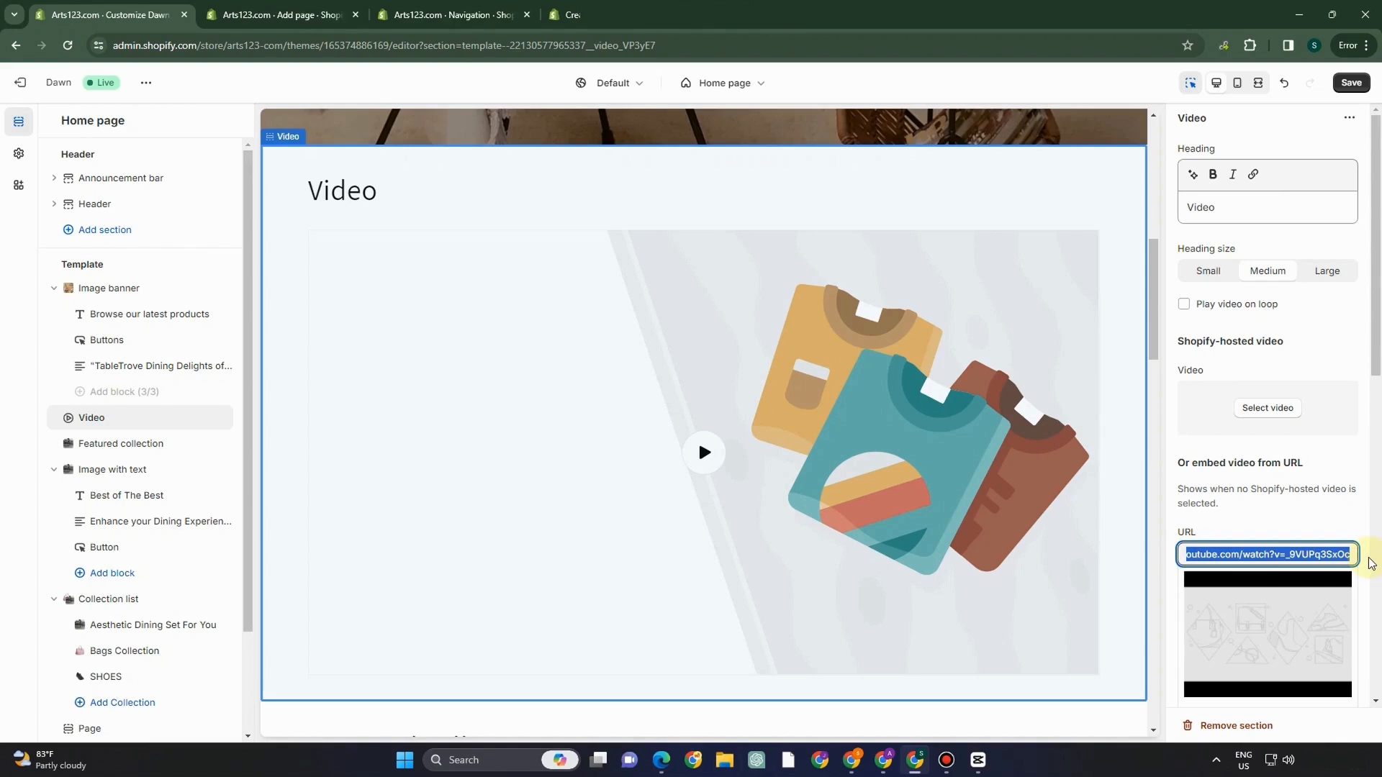
- Review the home page, then move to the blank Add page form
key(alt)
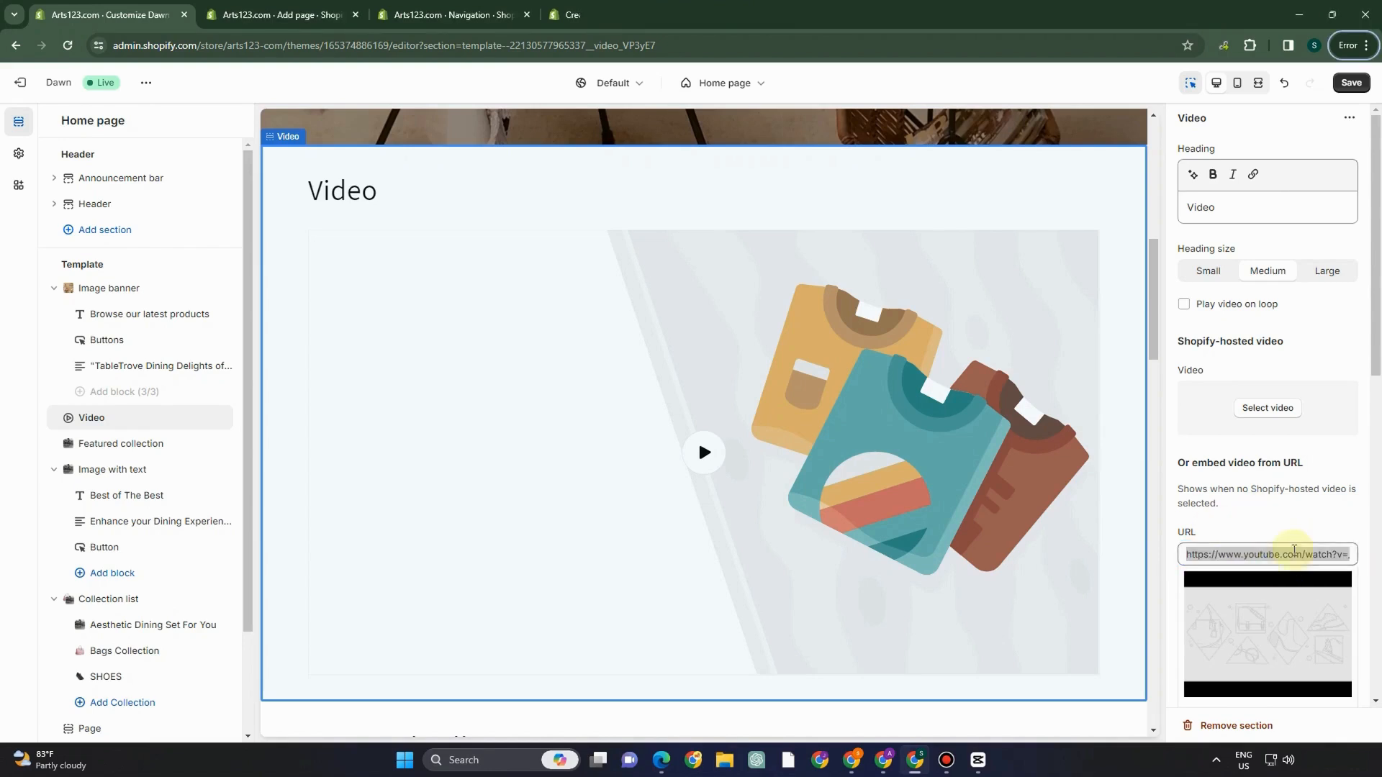
scroll(811, 419, up, 8)
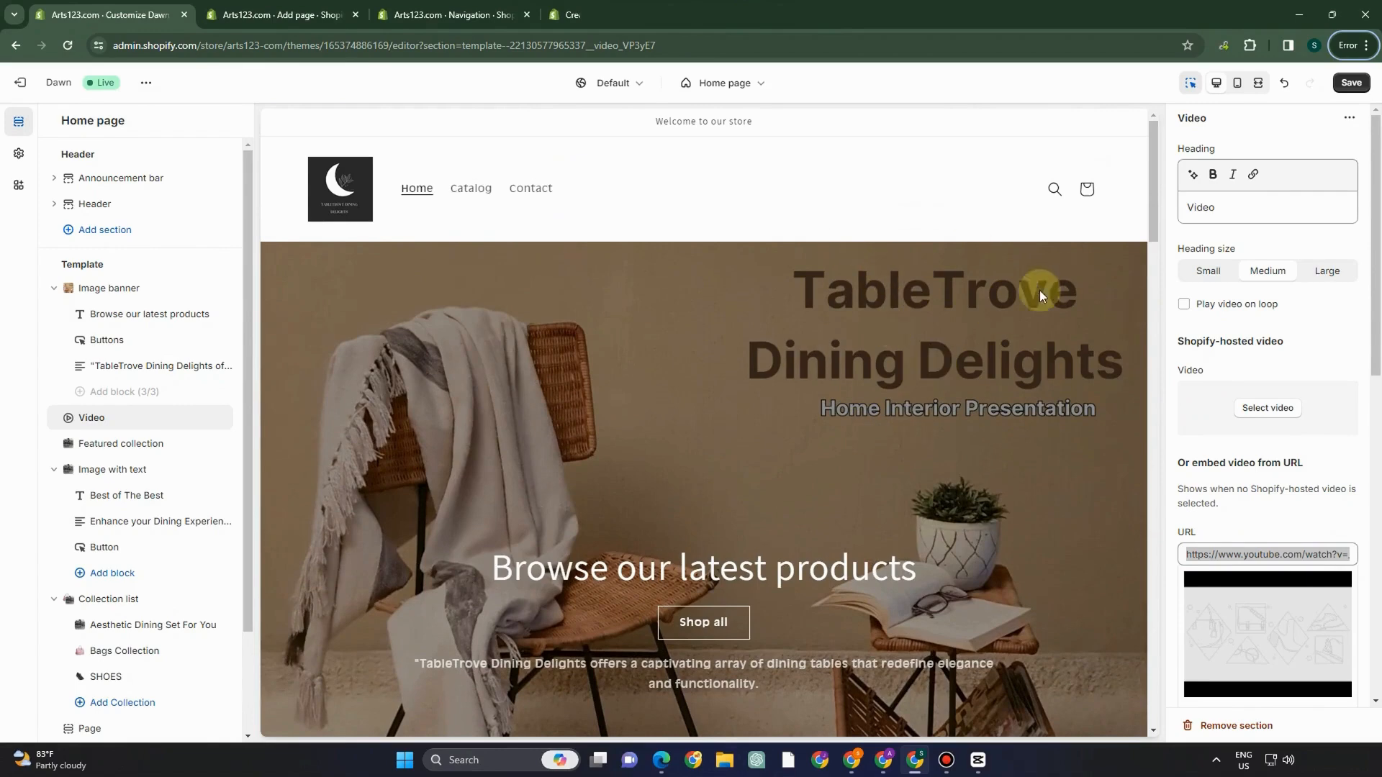
scroll(1039, 295, down, 6)
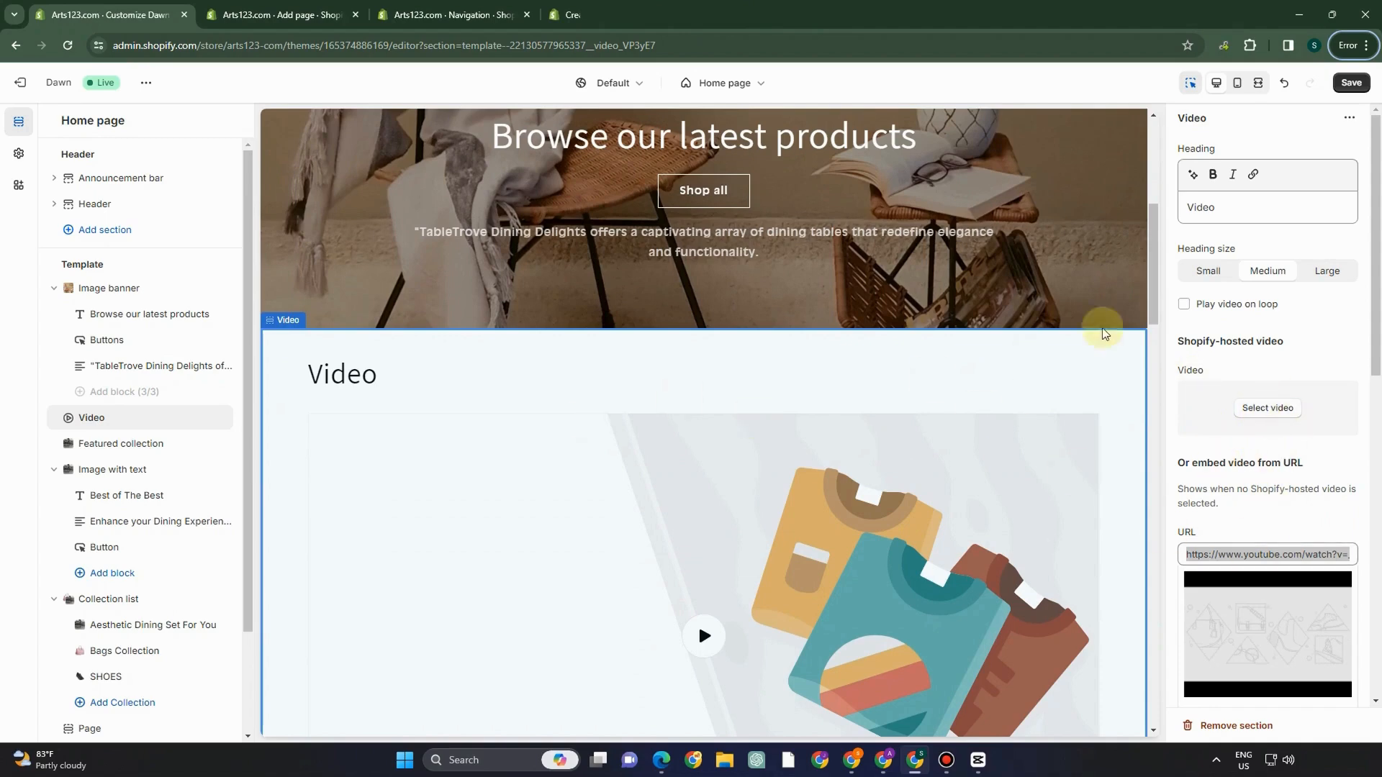
scroll(1105, 333, down, 6)
scroll(1108, 359, up, 6)
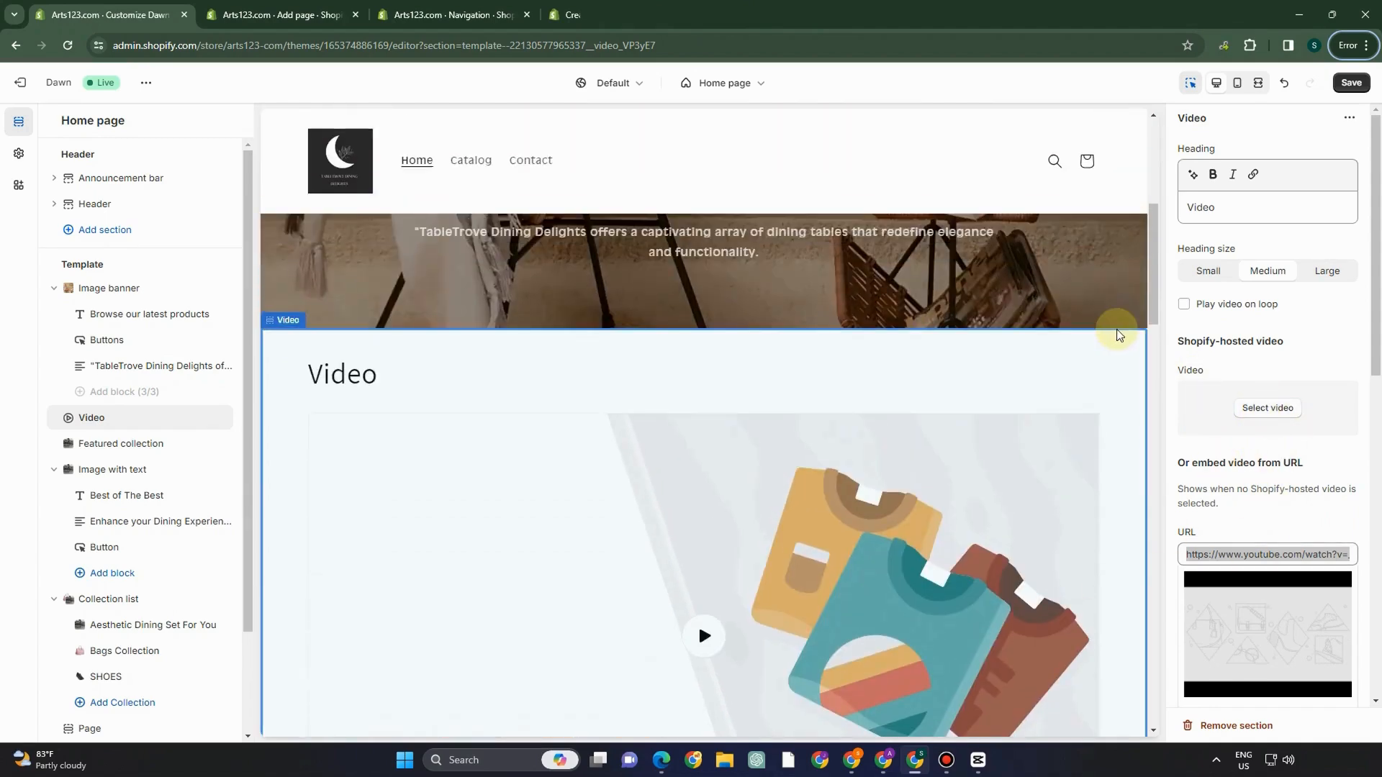
key(ctrl+Tab)
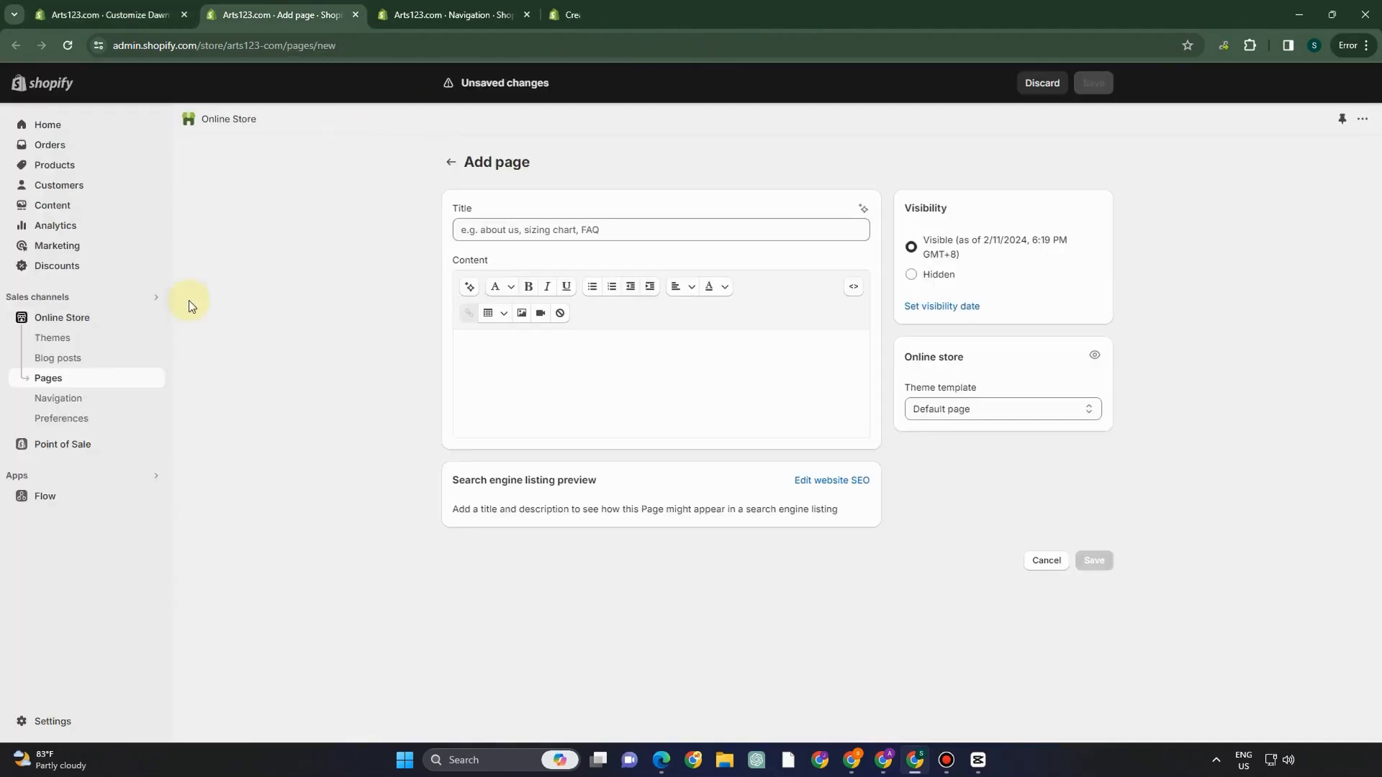
- Add a News blog link as a new Main menu item
click(59, 398)
click(86, 14)
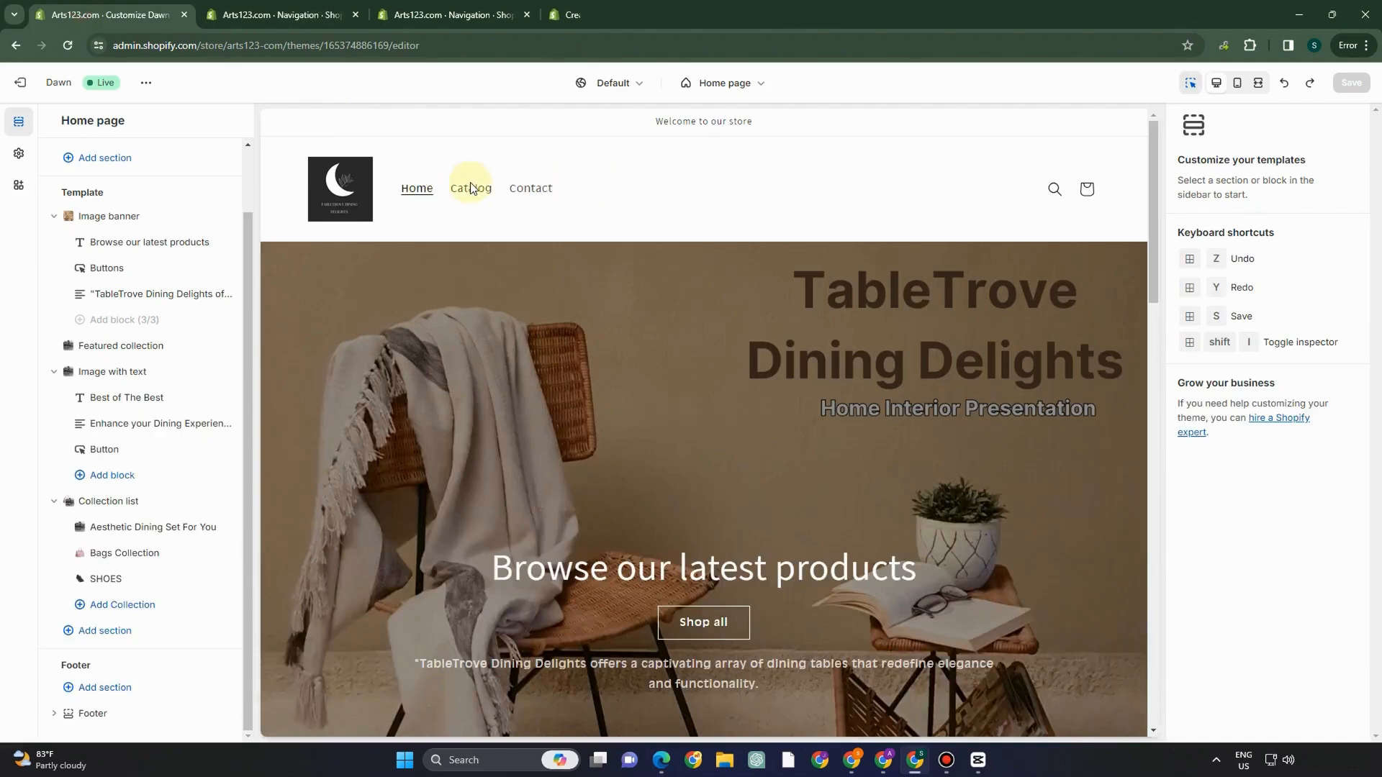
click(317, 16)
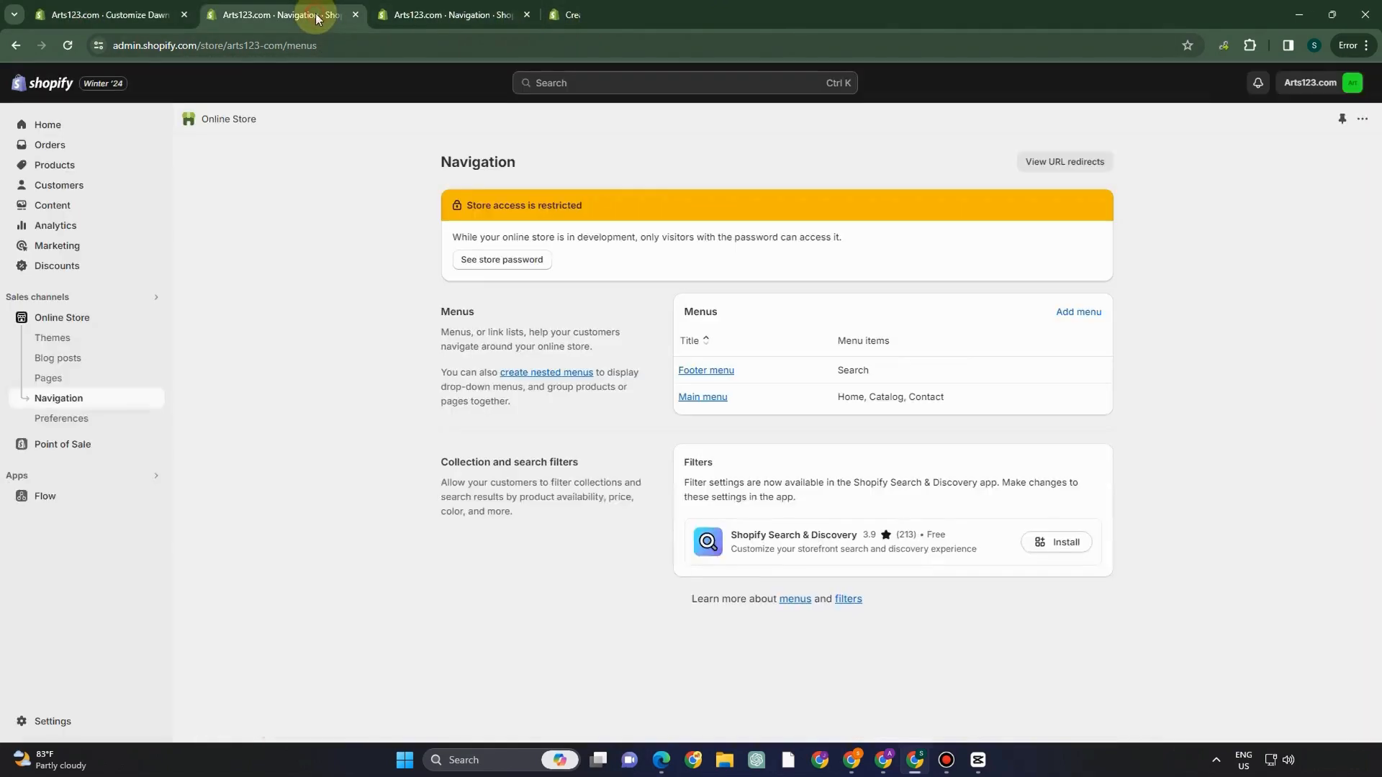
click(704, 398)
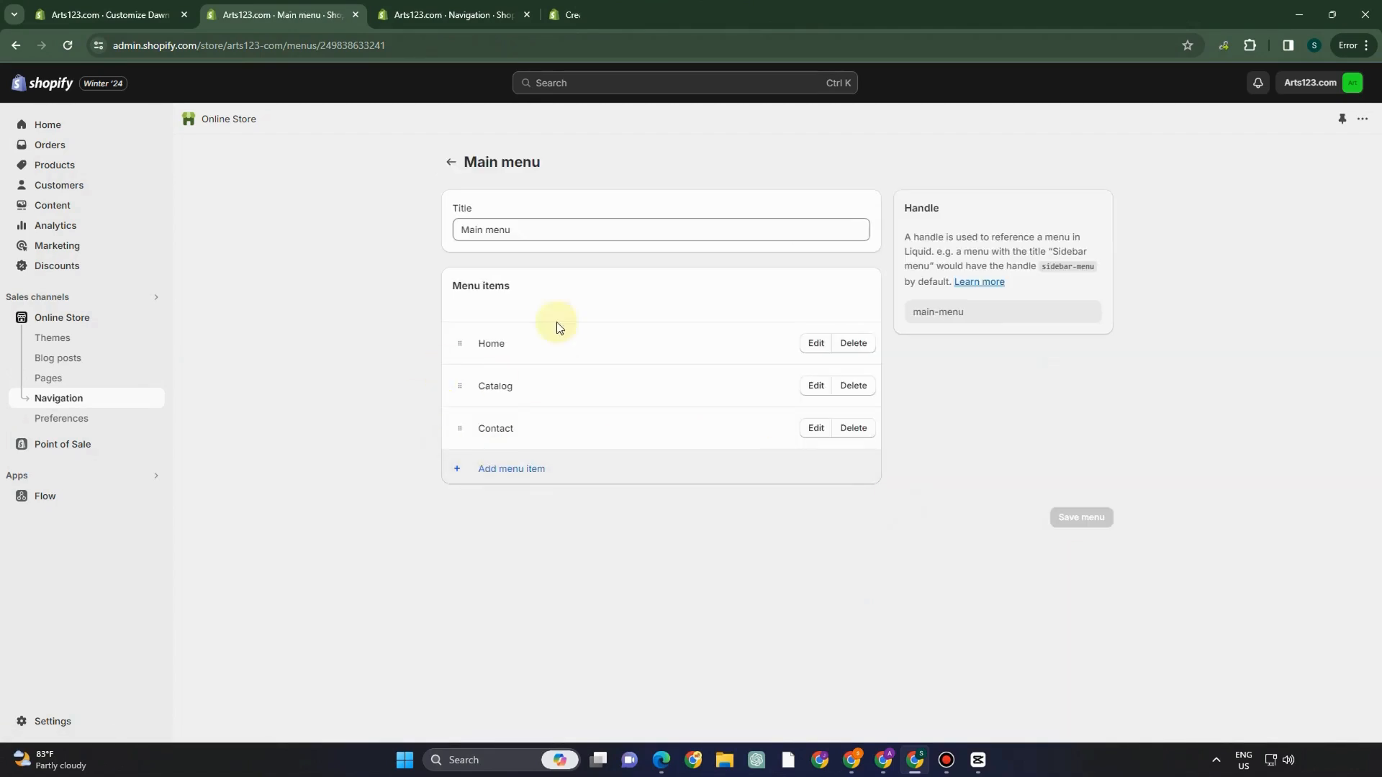
click(516, 472)
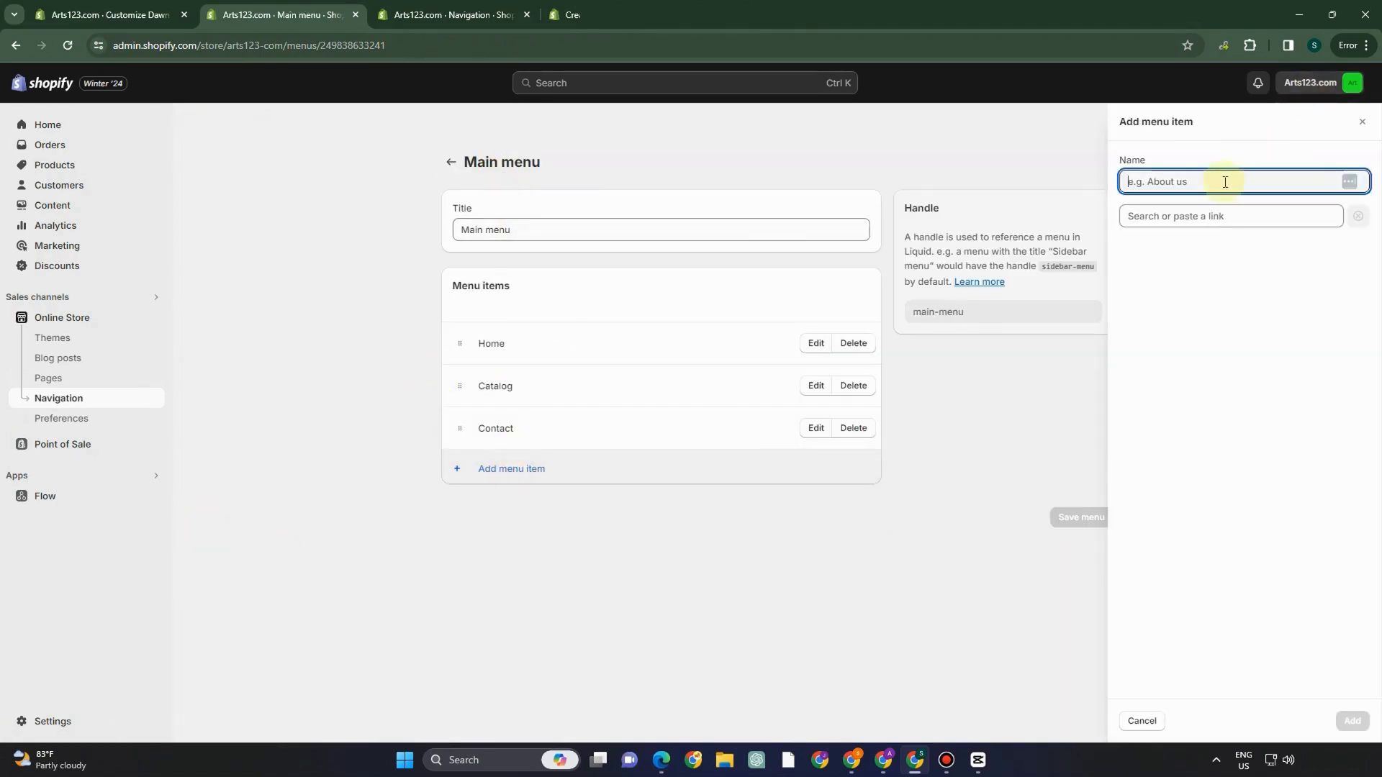
click(1194, 220)
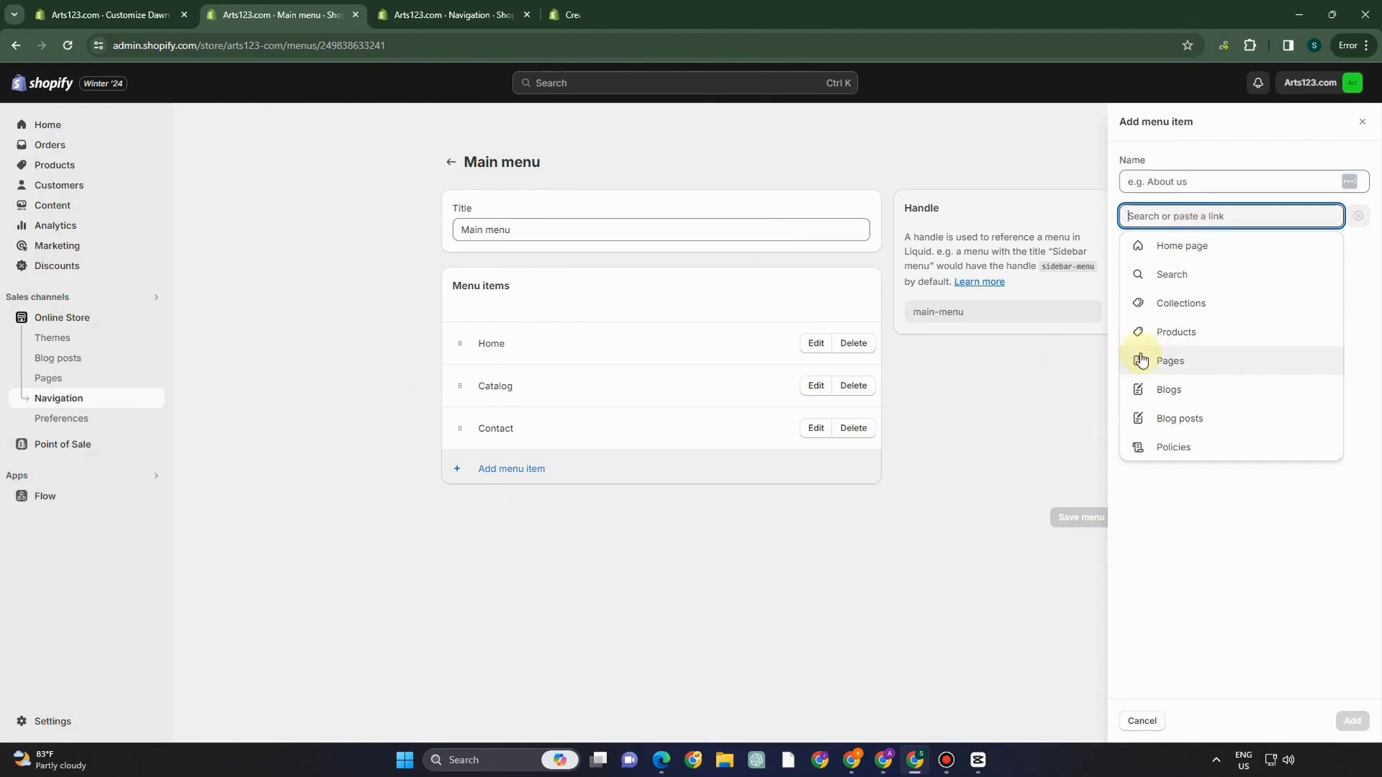
click(1170, 392)
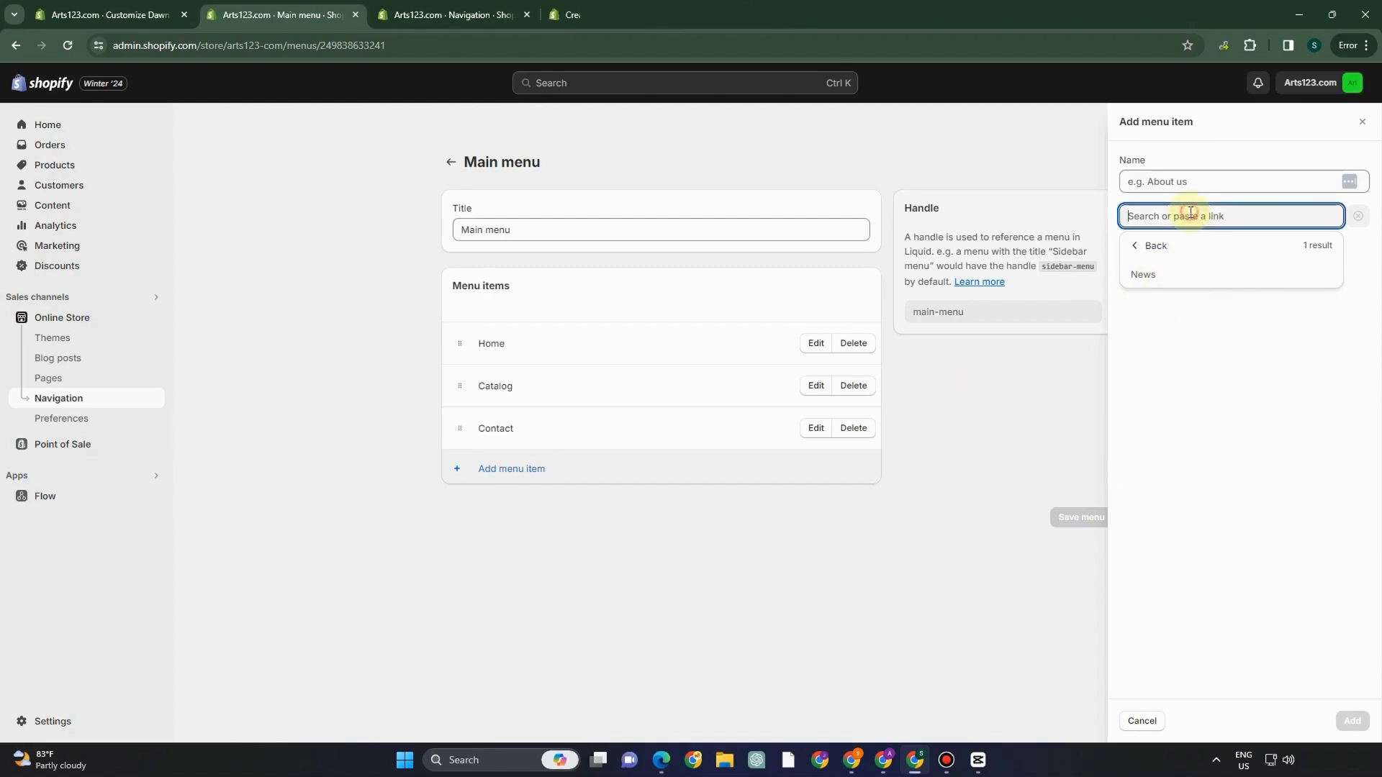
click(1157, 277)
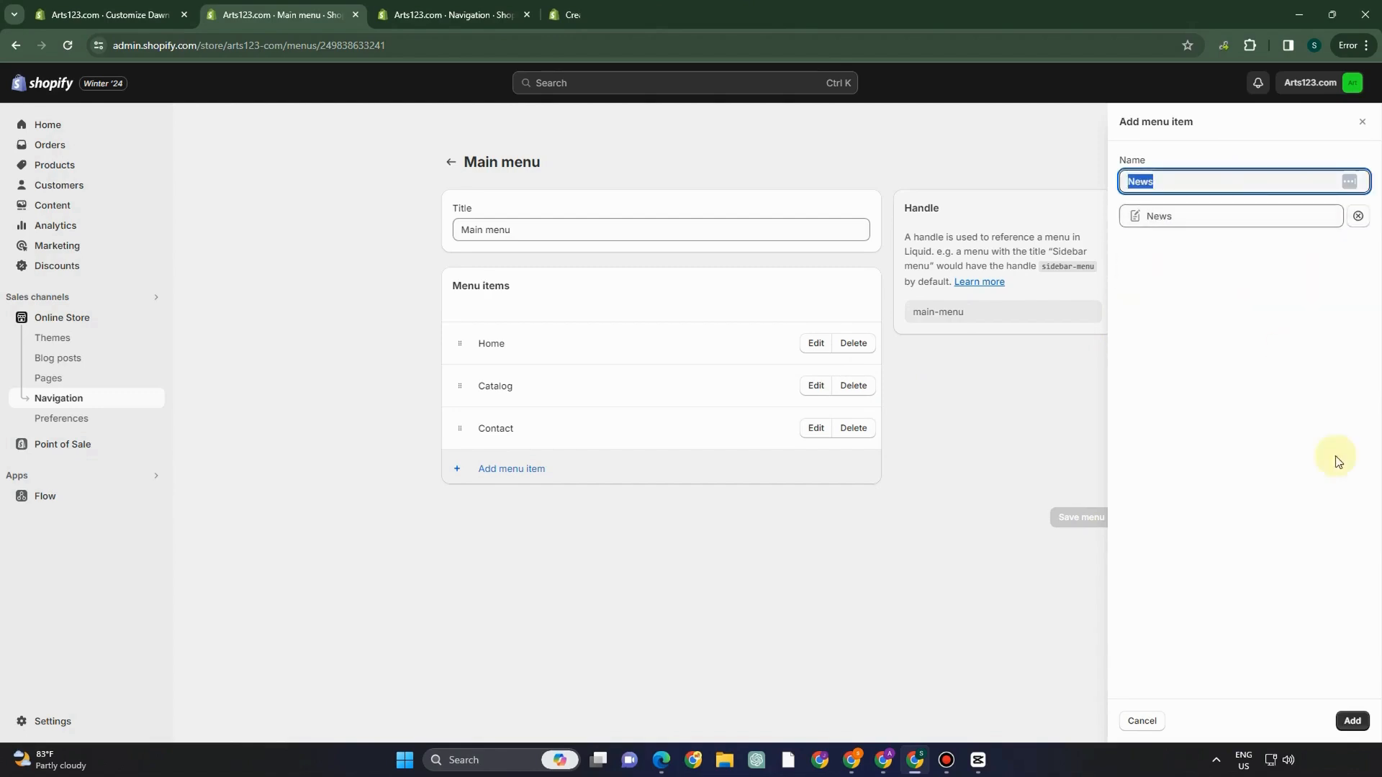
click(1353, 713)
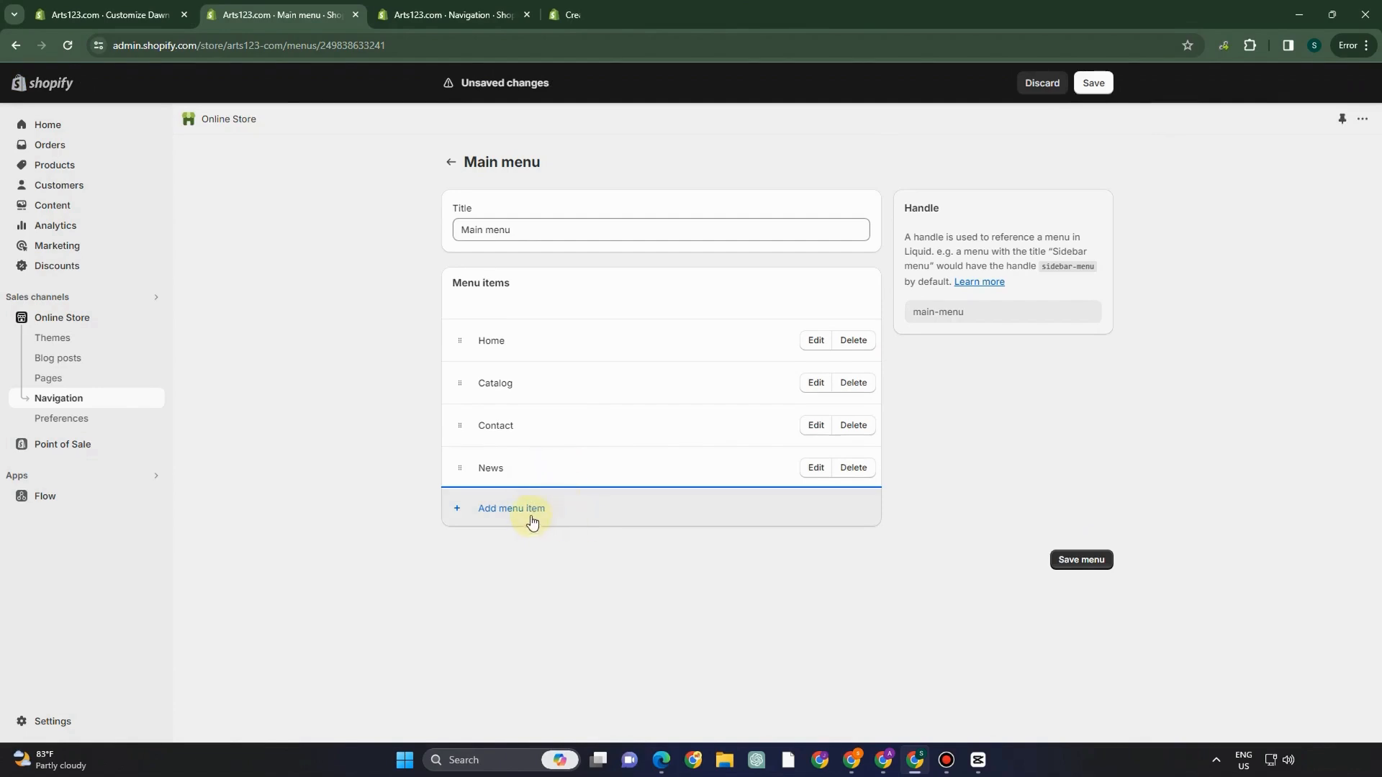
- Add a Terms of Service policy link as another Main menu item
click(532, 518)
click(1232, 216)
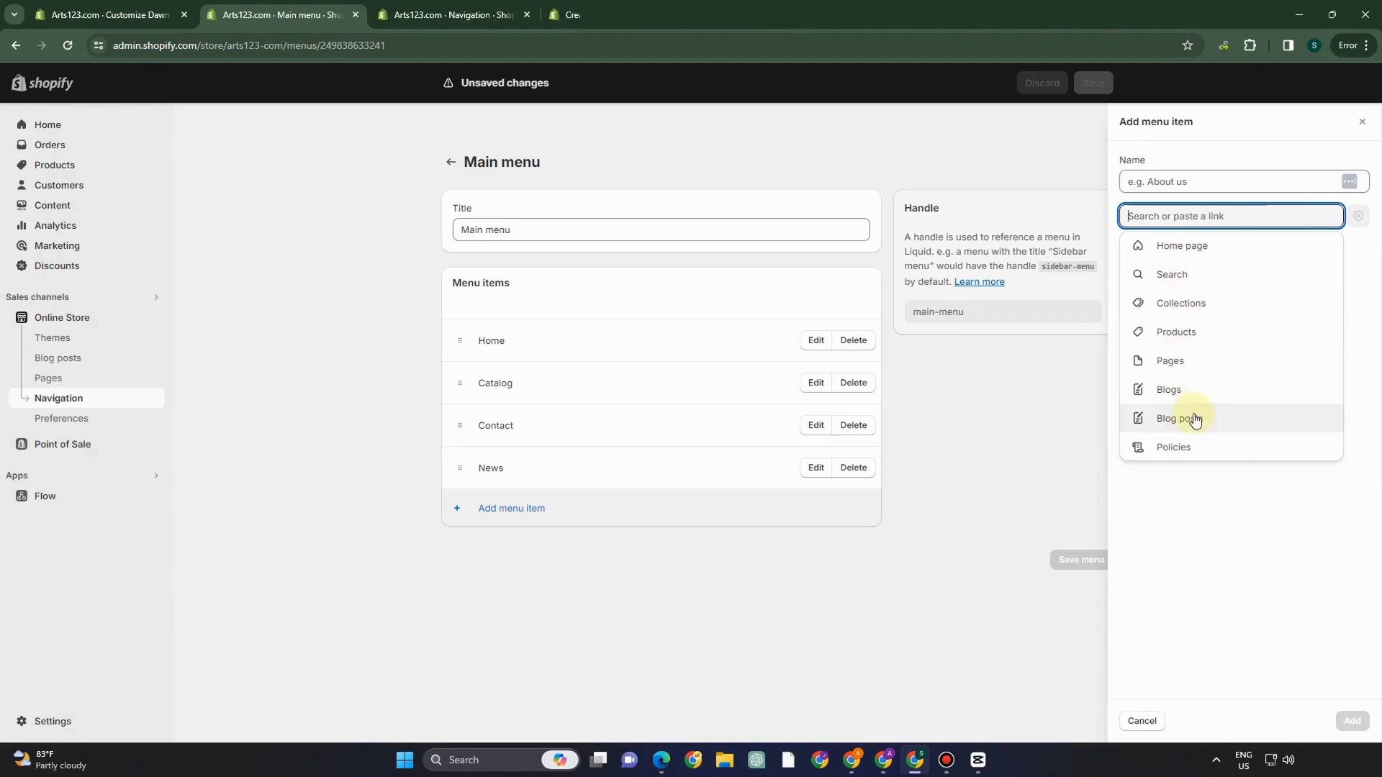
click(1202, 449)
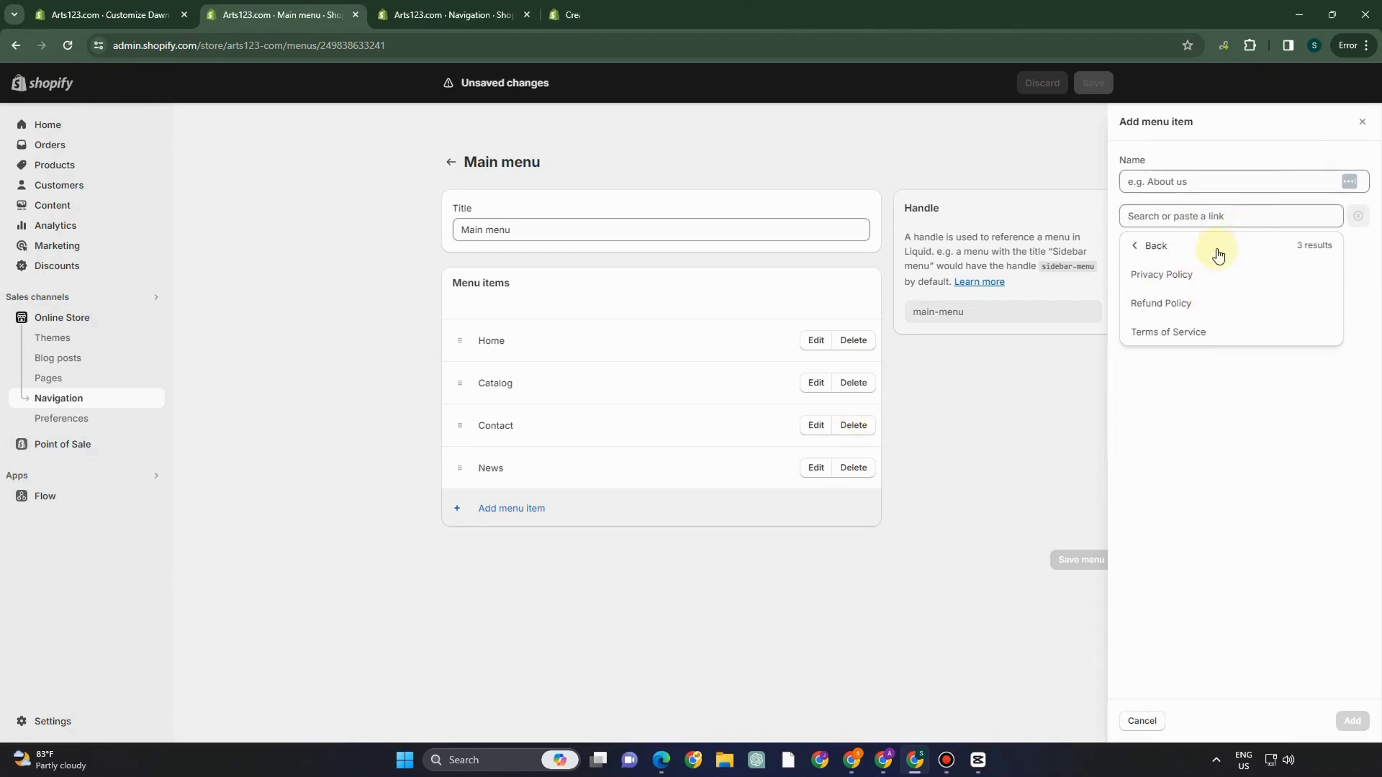
click(1200, 335)
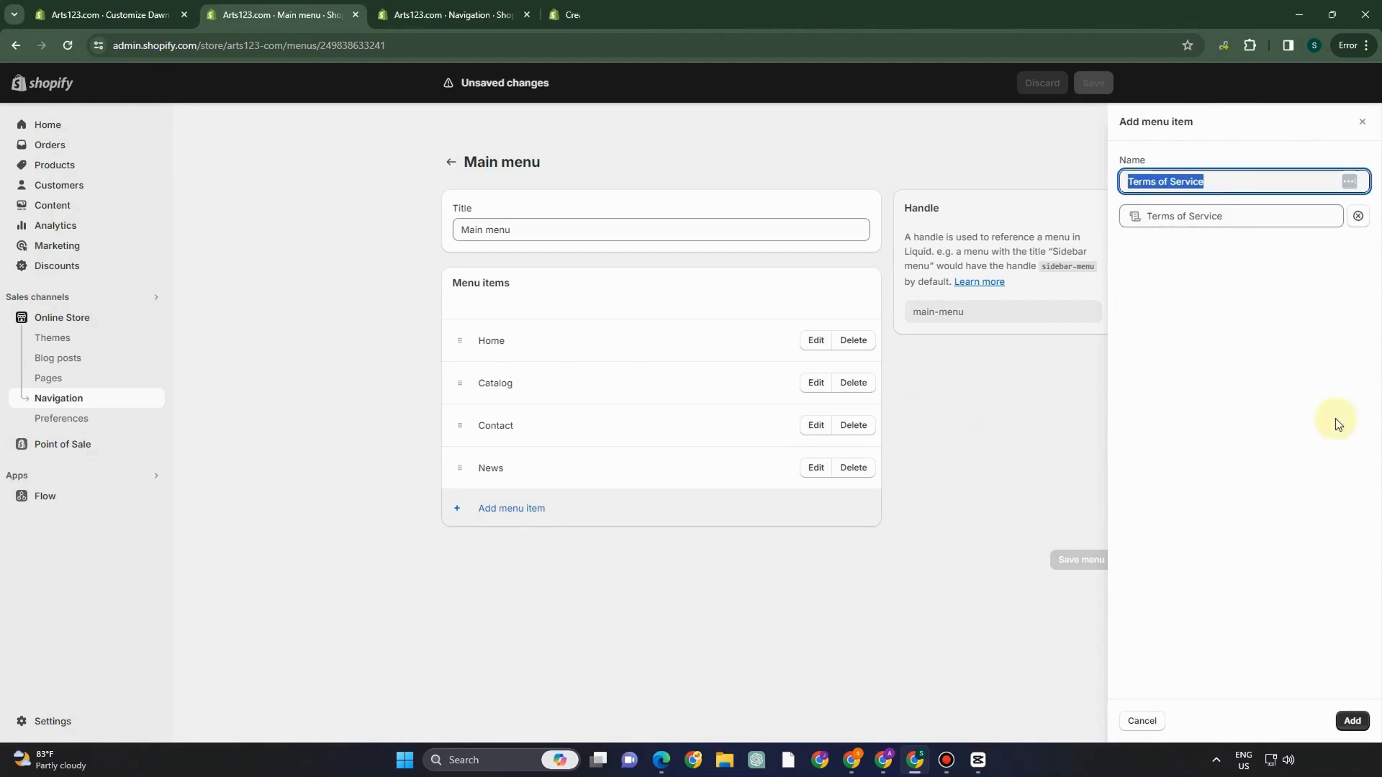
click(1351, 721)
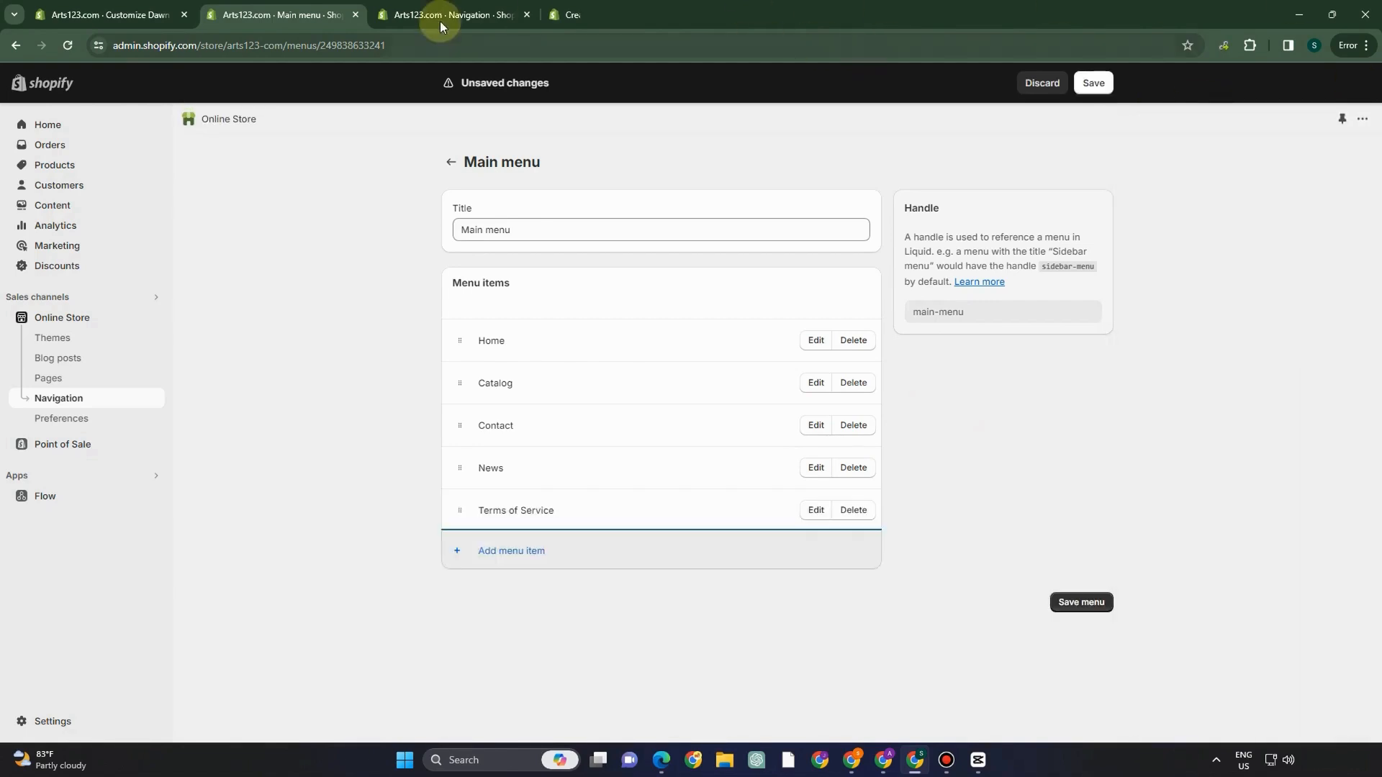
click(473, 12)
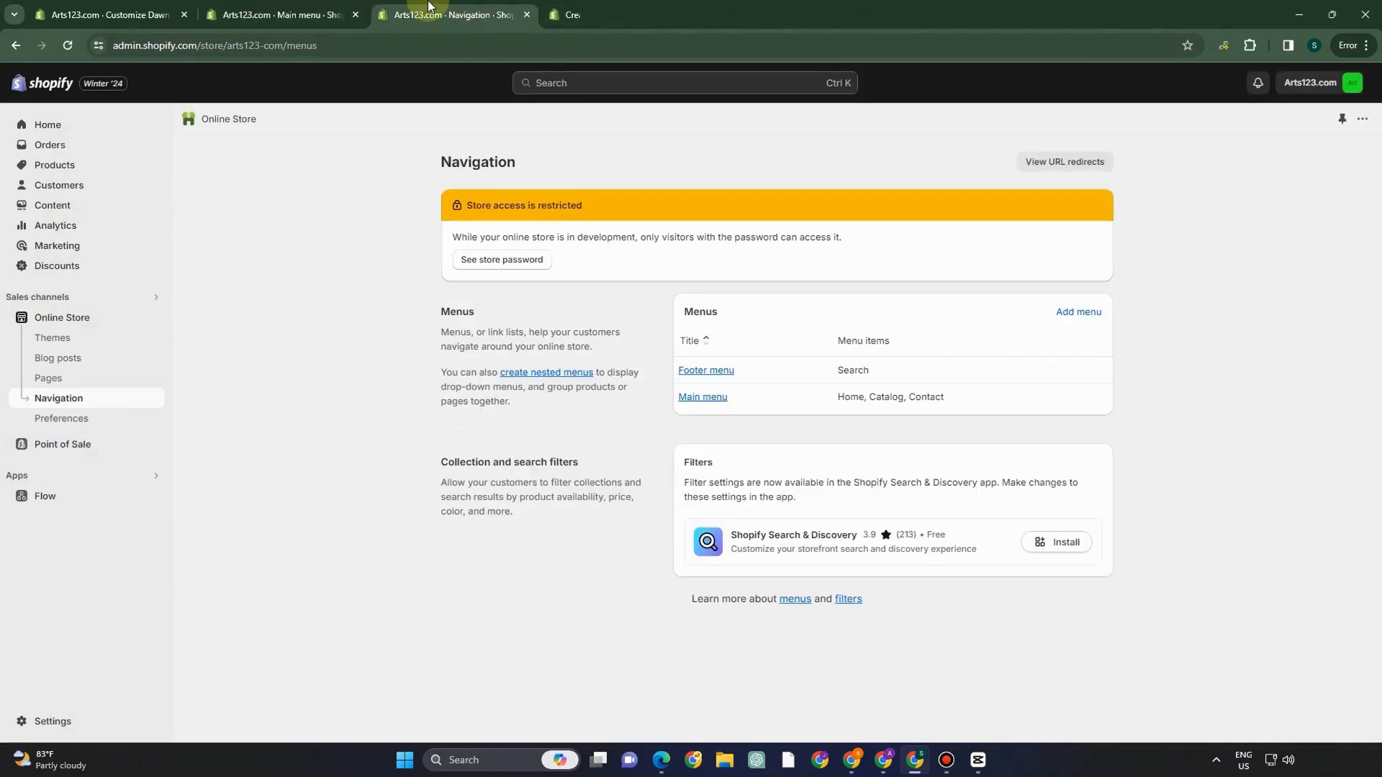
- Reload the theme preview to confirm News and Terms of Service in the header, then recheck the Main menu
click(115, 8)
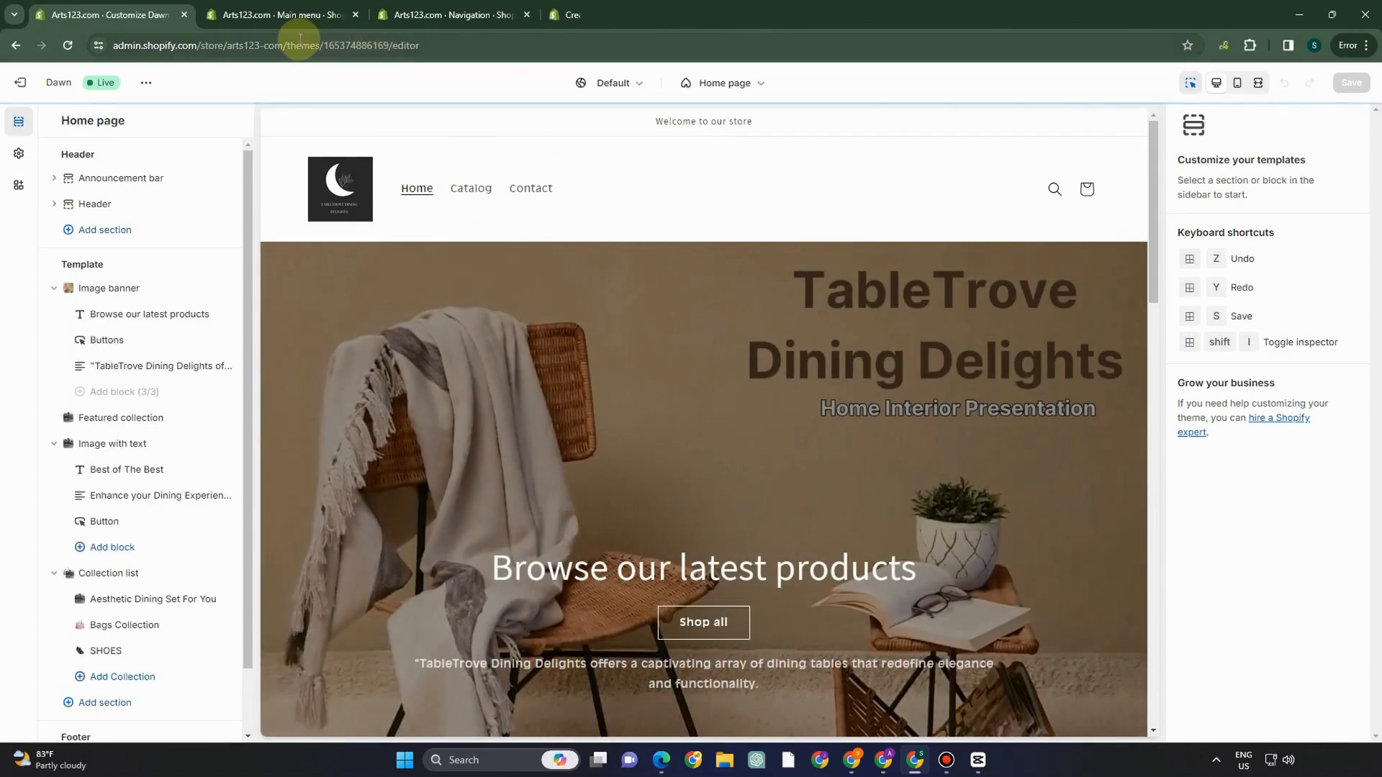
click(284, 14)
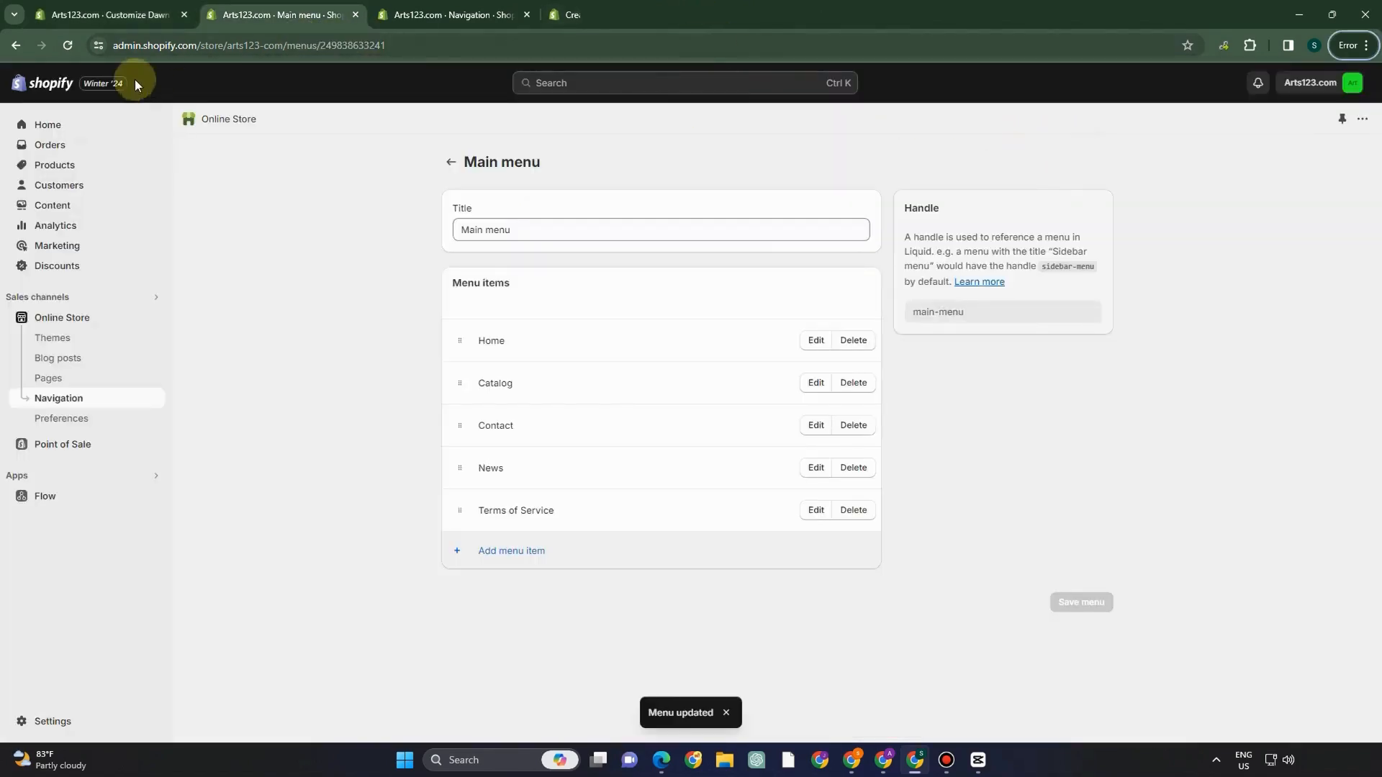
click(144, 15)
click(63, 55)
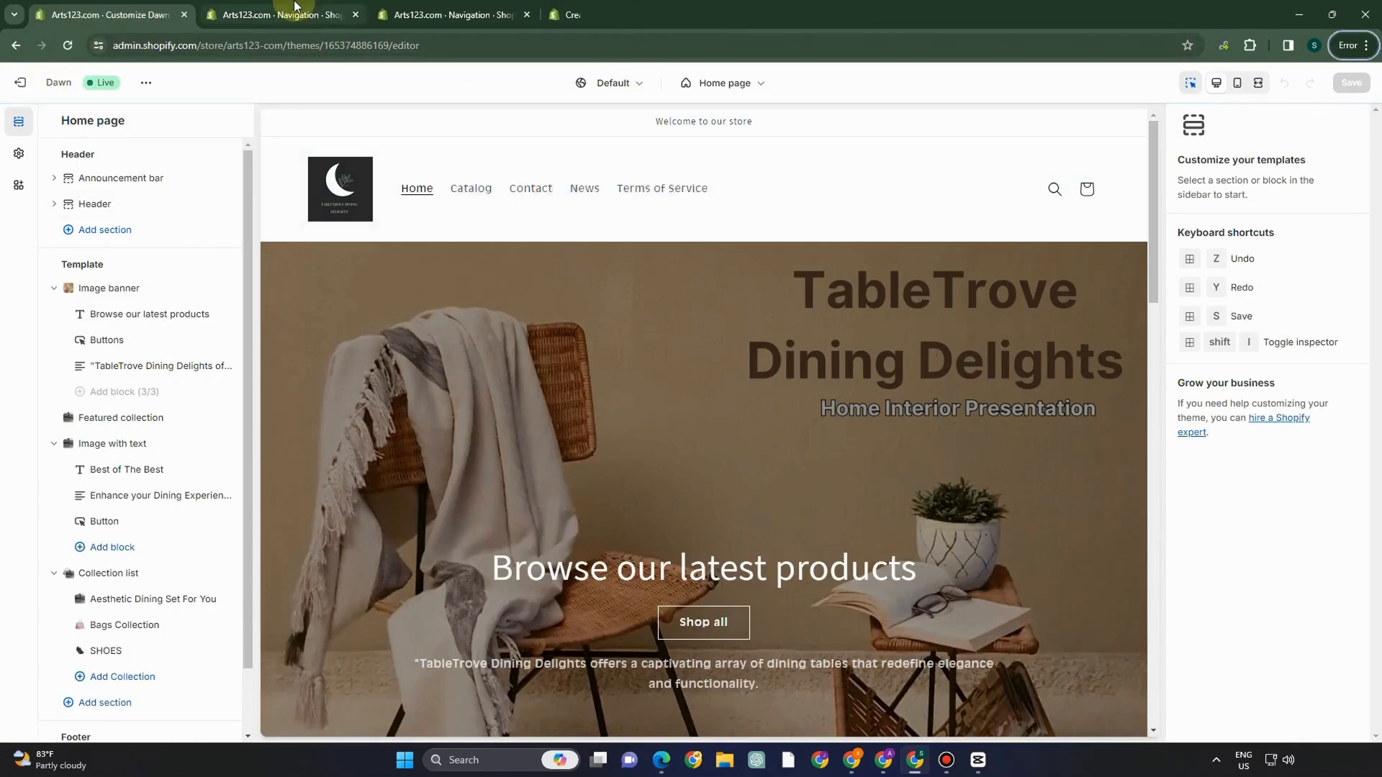
click(346, 14)
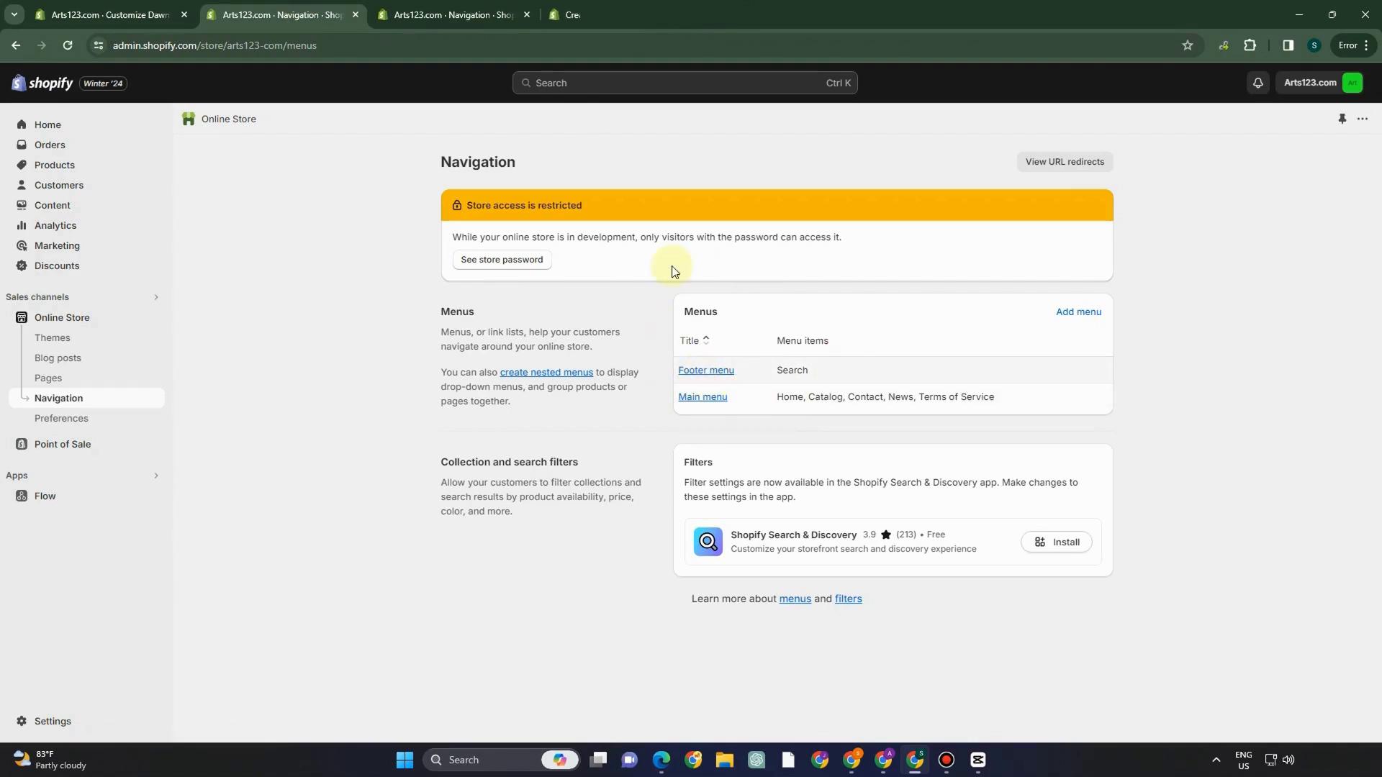
click(119, 11)
scroll(691, 441, down, 15)
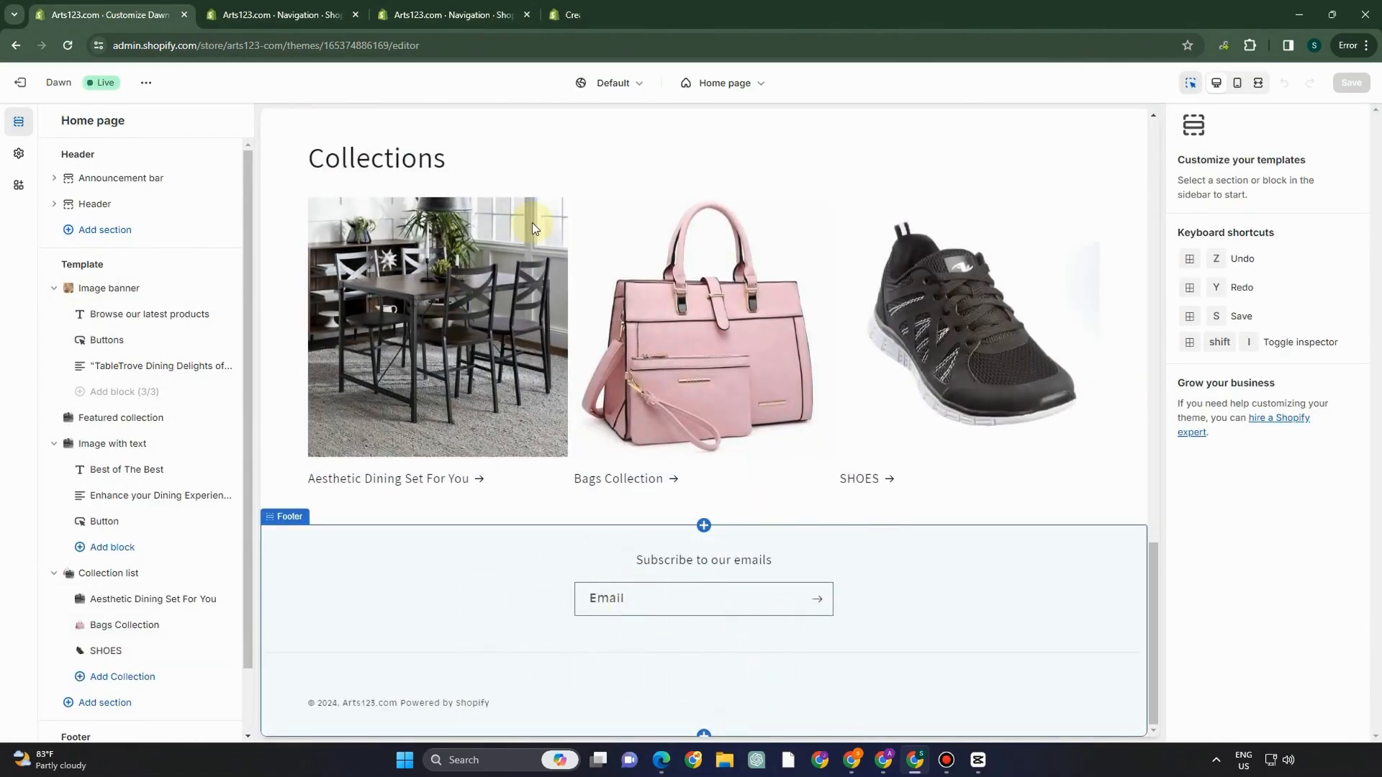
click(280, 15)
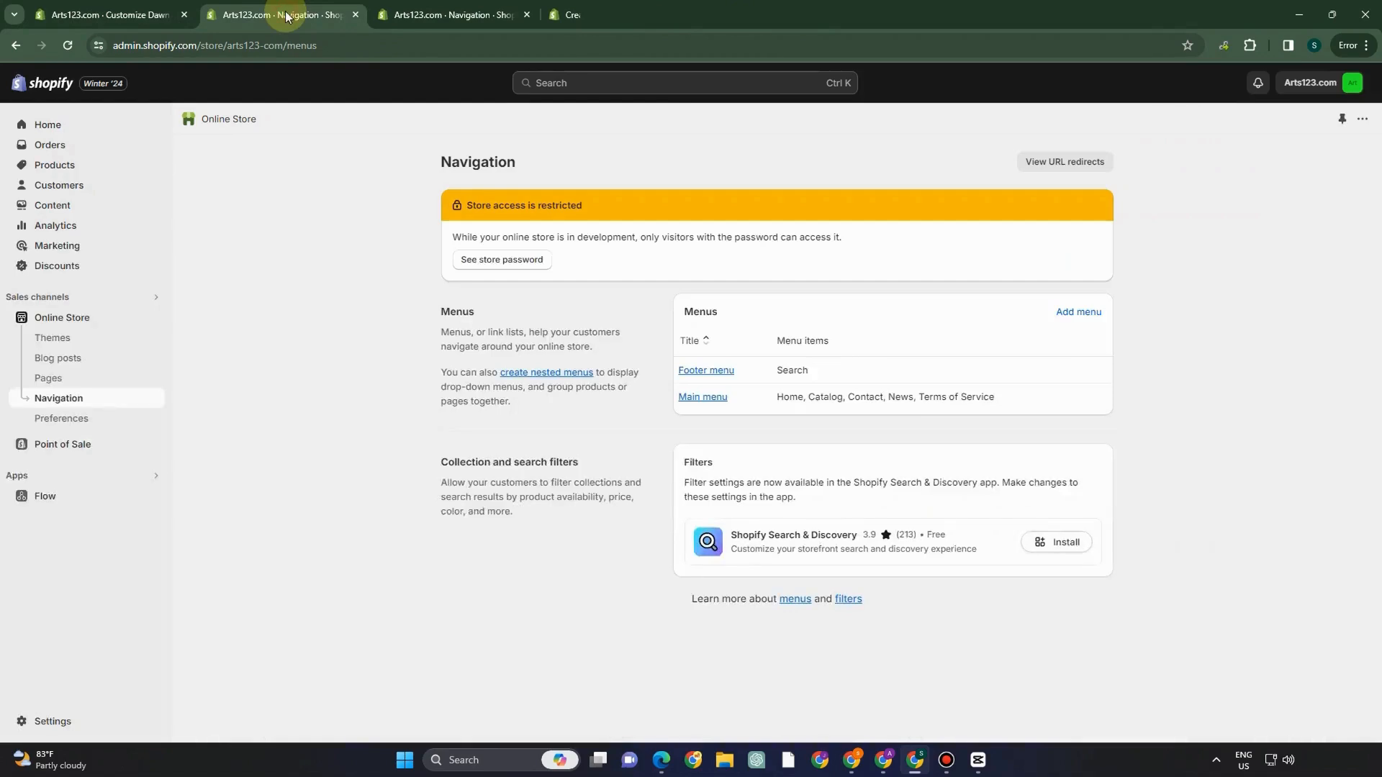
- Create a new store page titled 'Shipping and Returns'
click(722, 373)
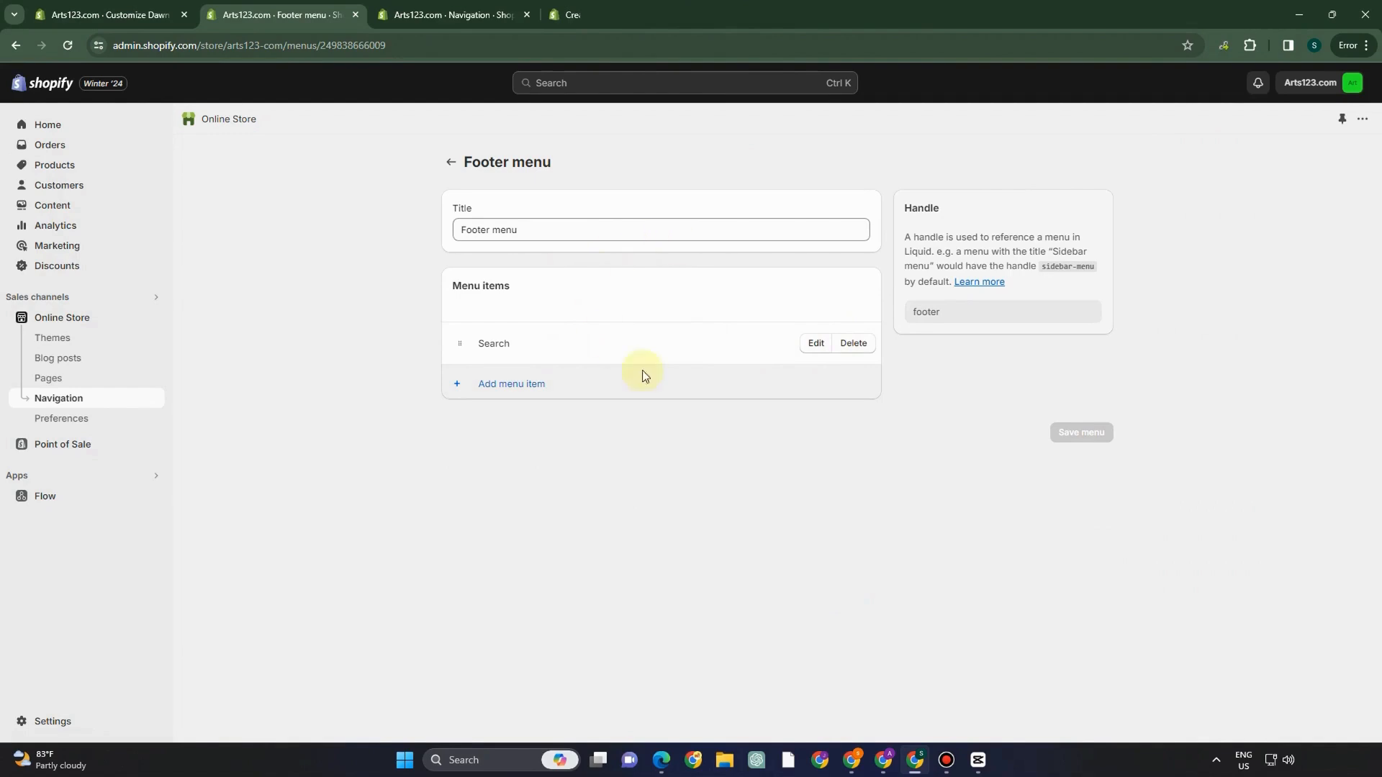
click(47, 380)
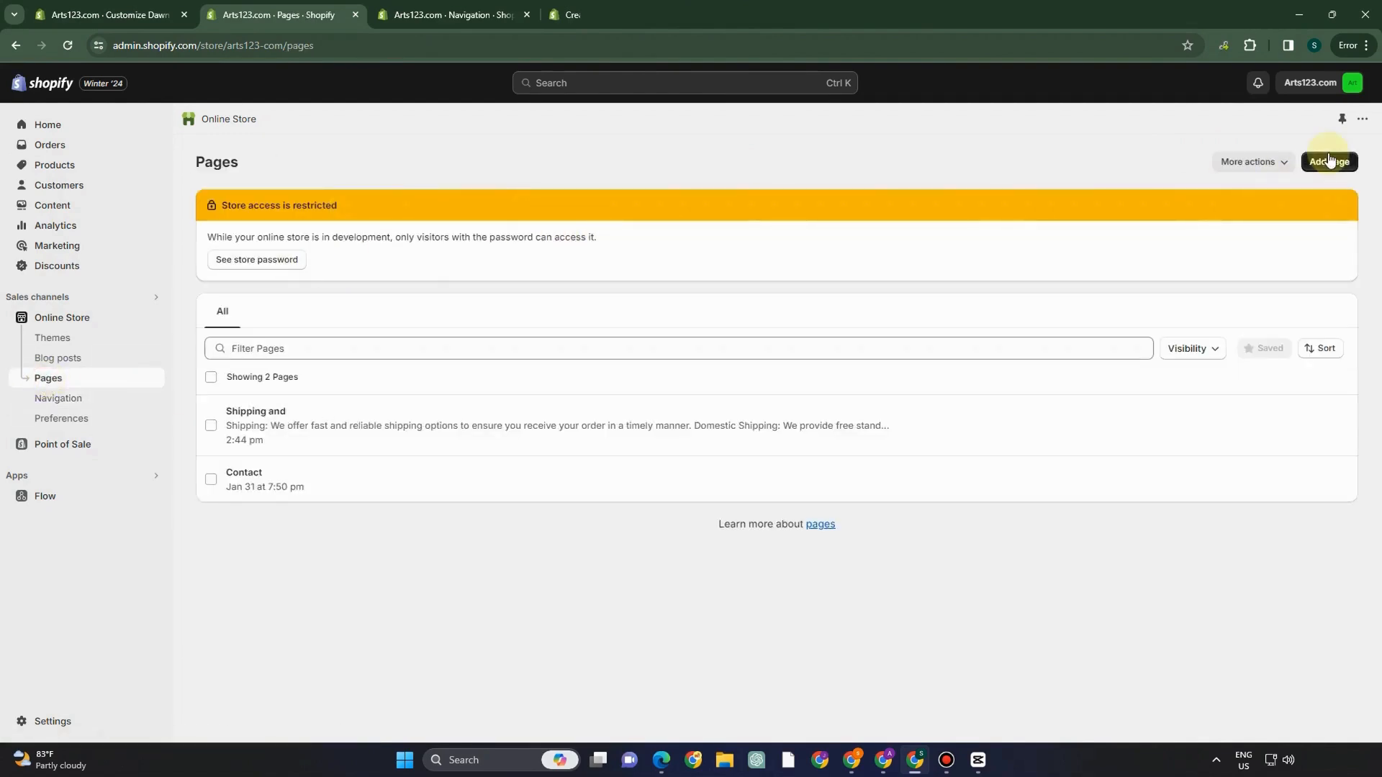
click(1328, 161)
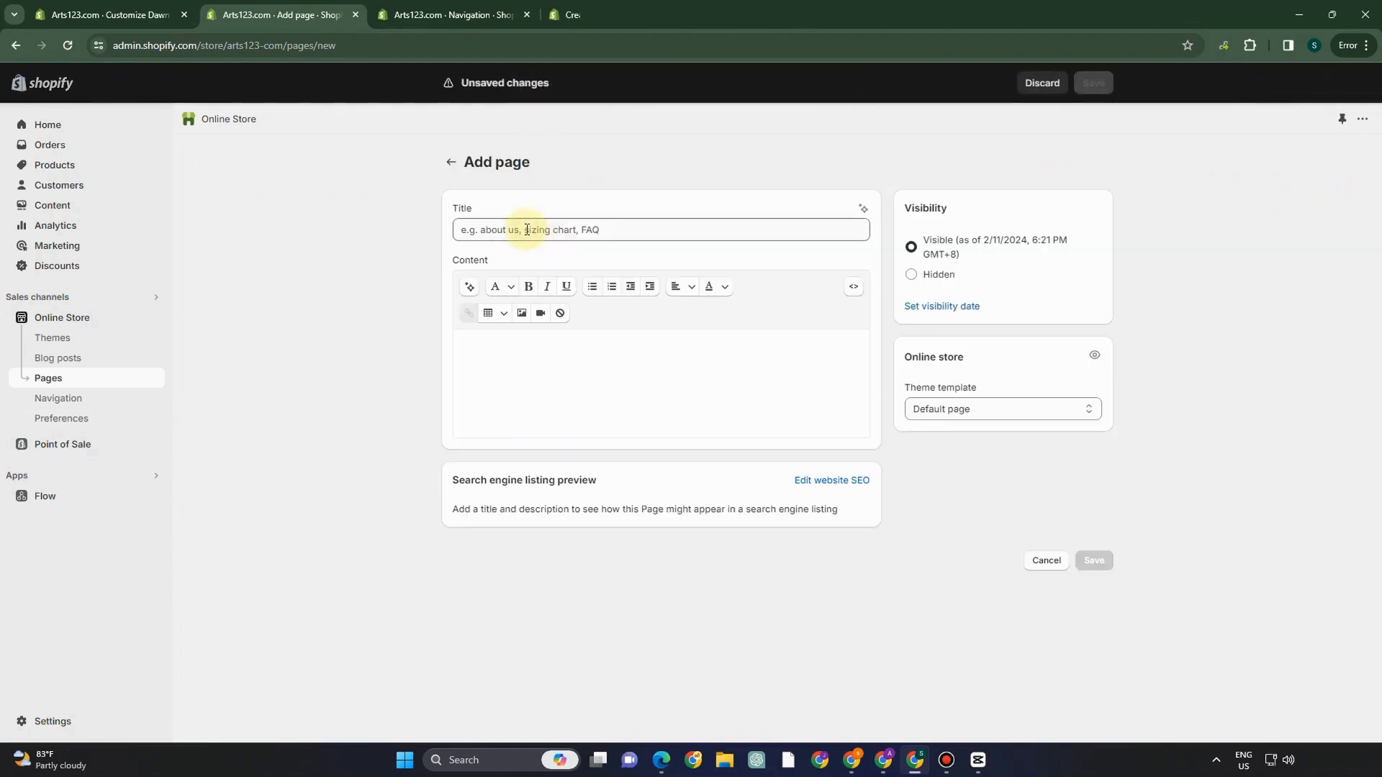
click(526, 230)
text(Shipping and Returns)
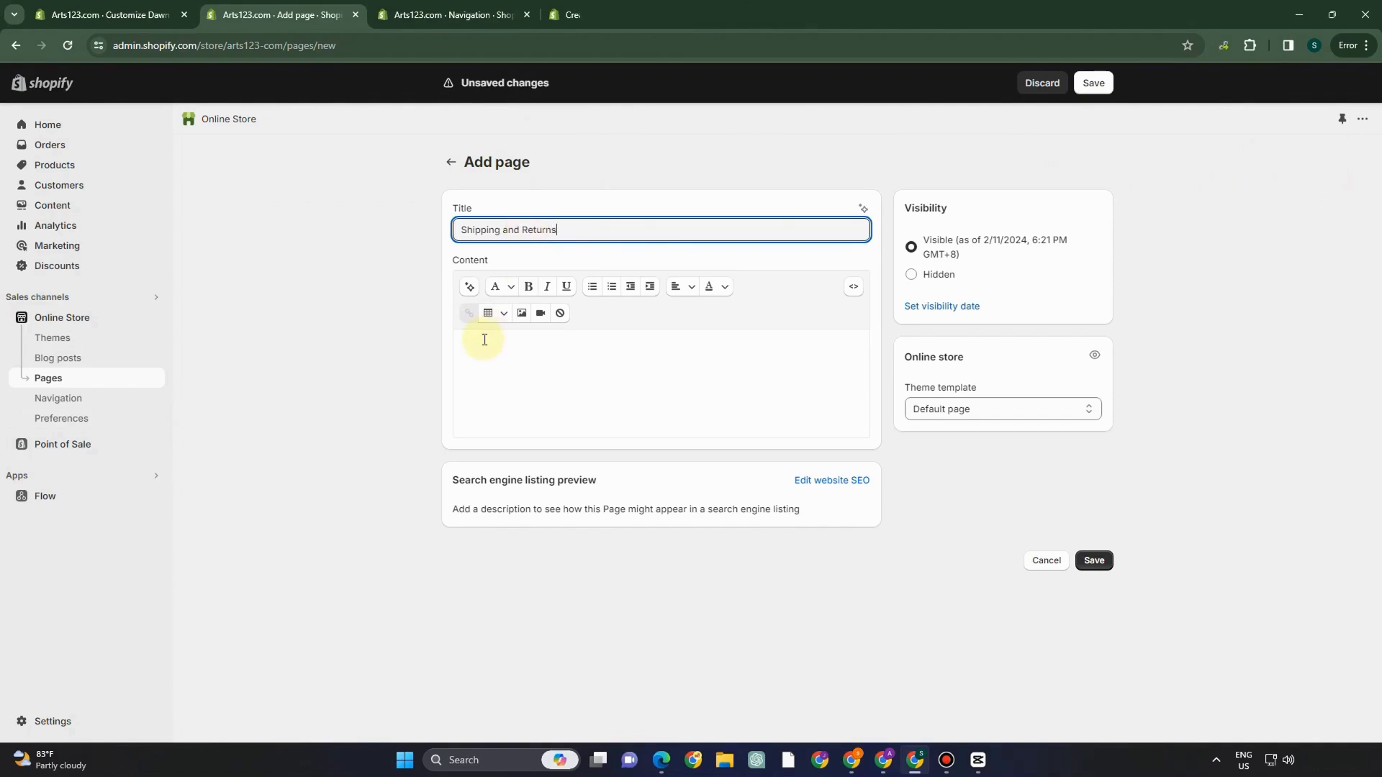
- Generate a shipping and returns policy draft using the page title as the topic
click(484, 340)
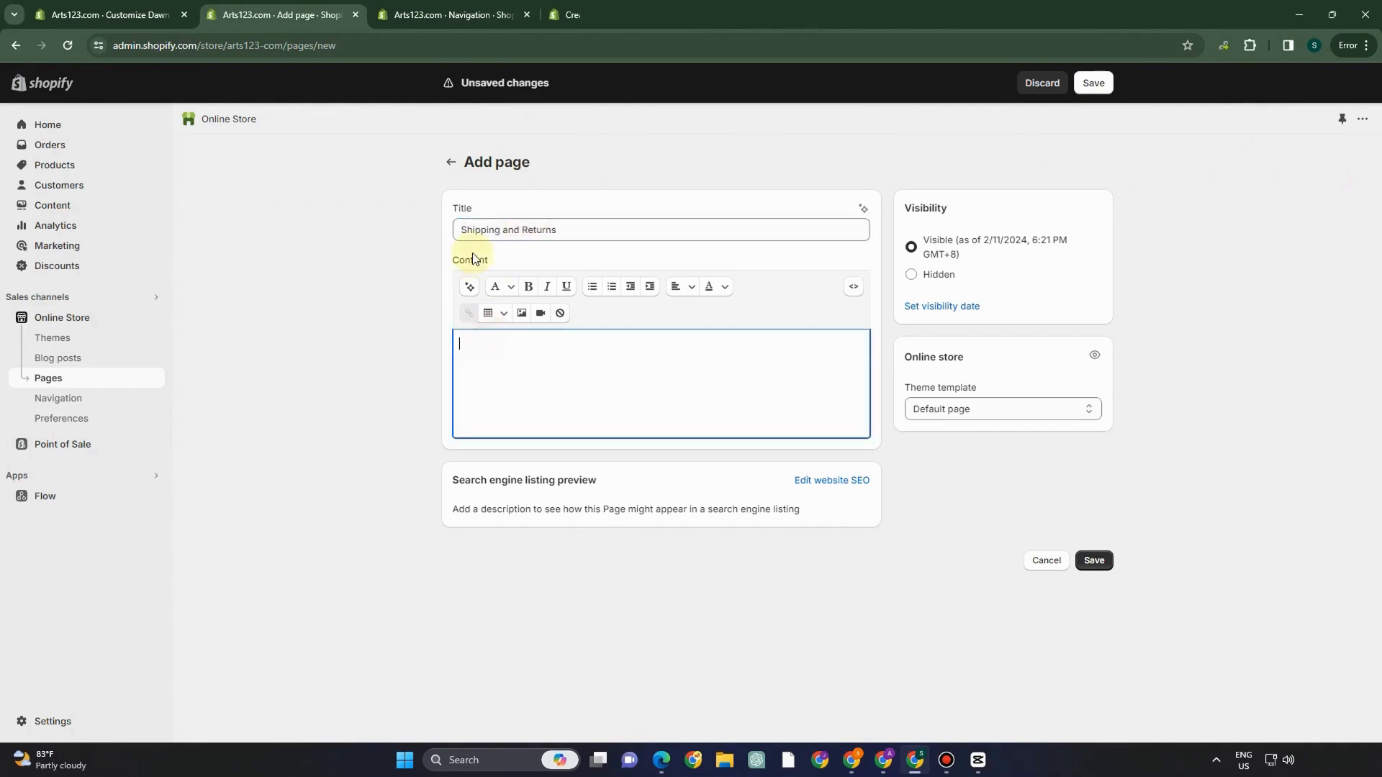
click(469, 286)
click(503, 230)
drag(572, 231, 409, 226)
key(ctrl+c)
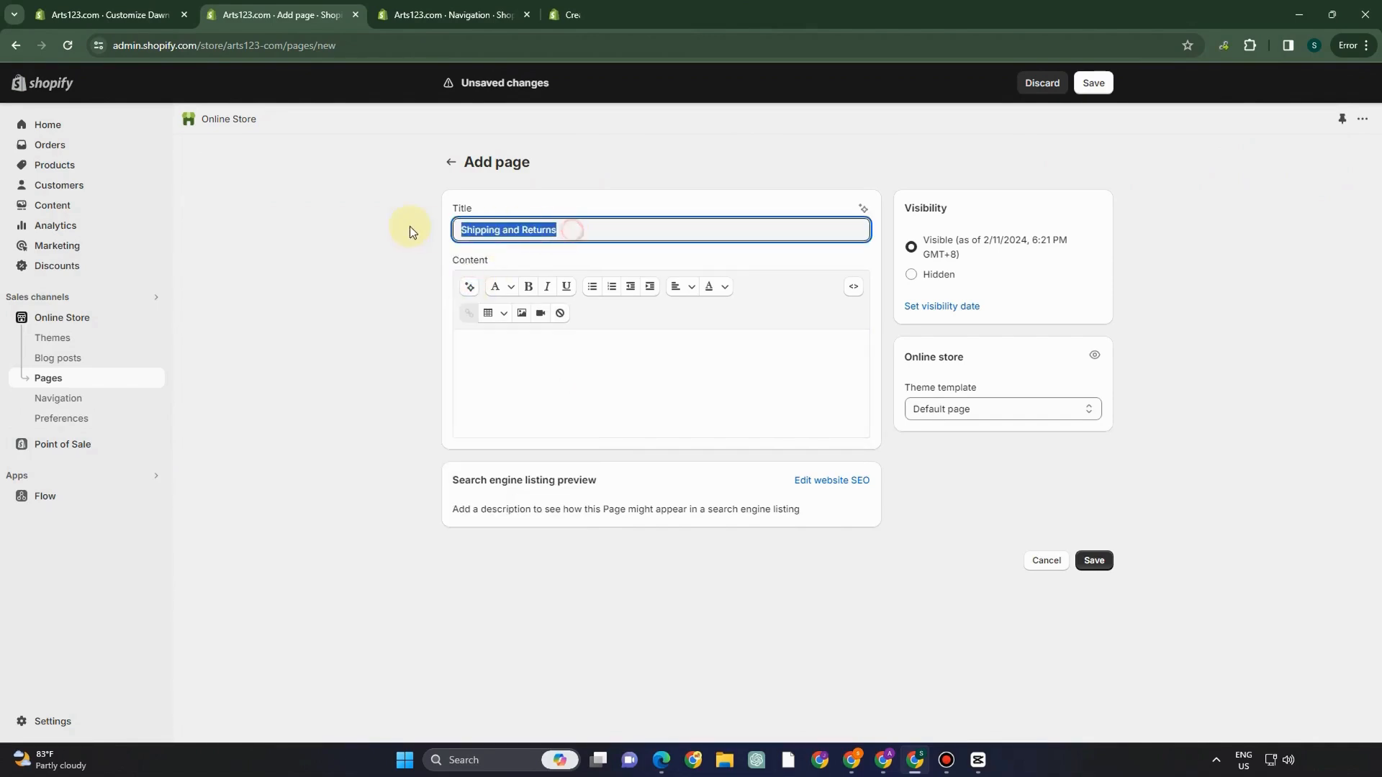
click(473, 288)
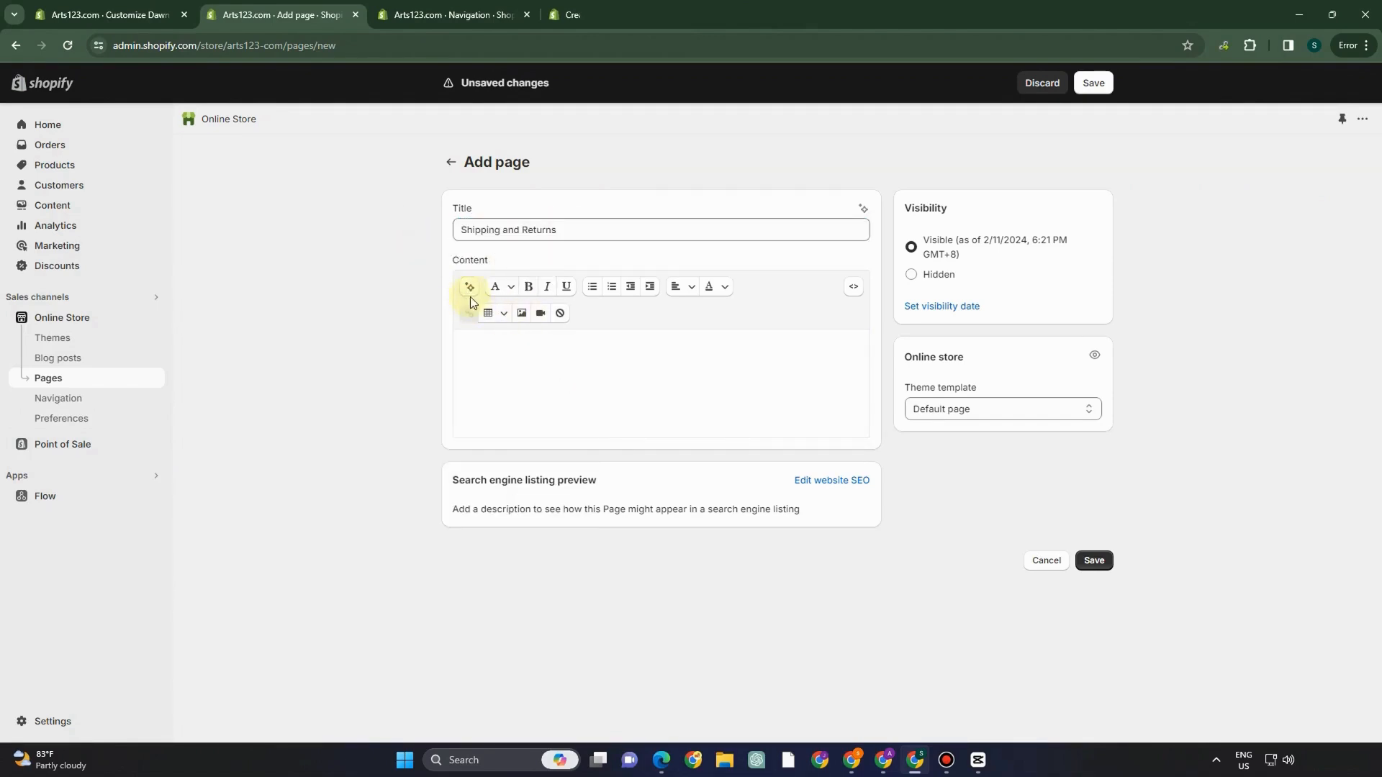
key(ctrl+v)
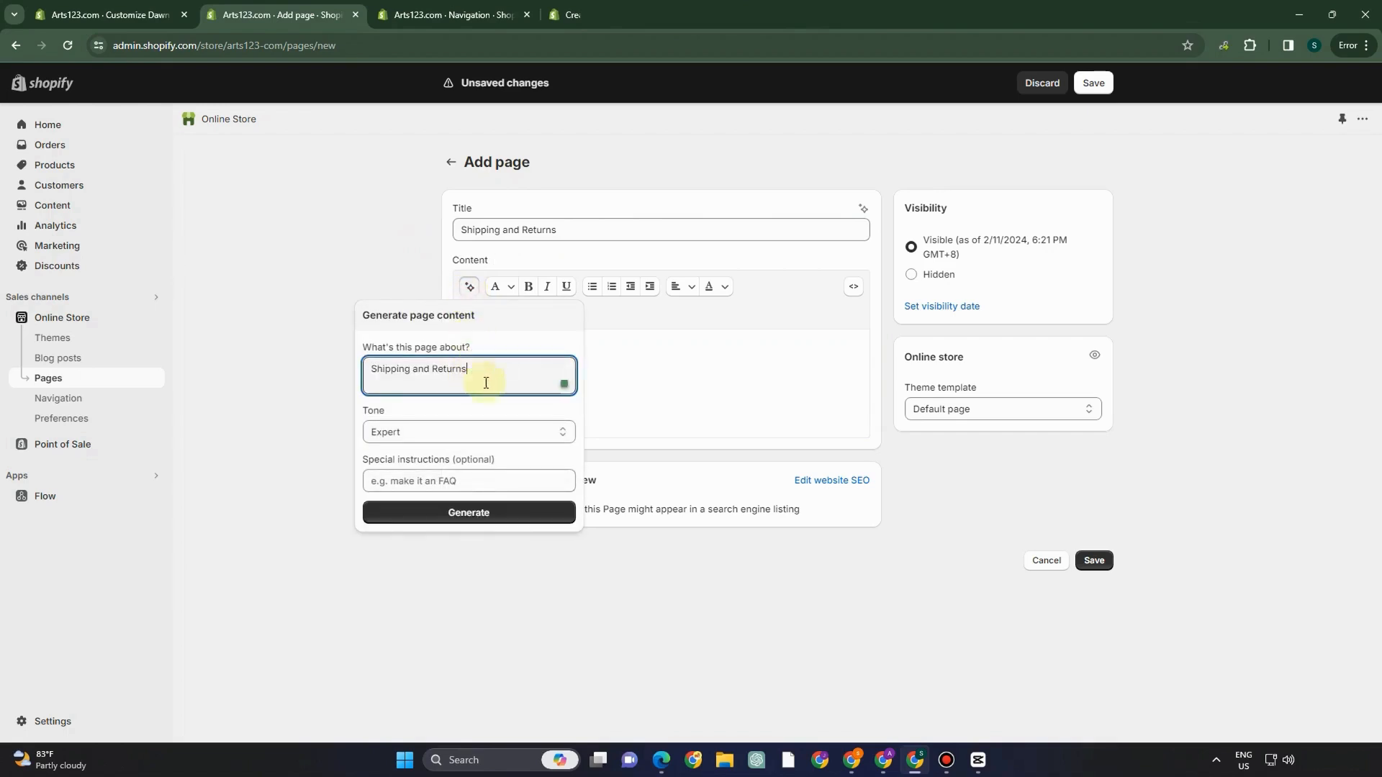
click(531, 512)
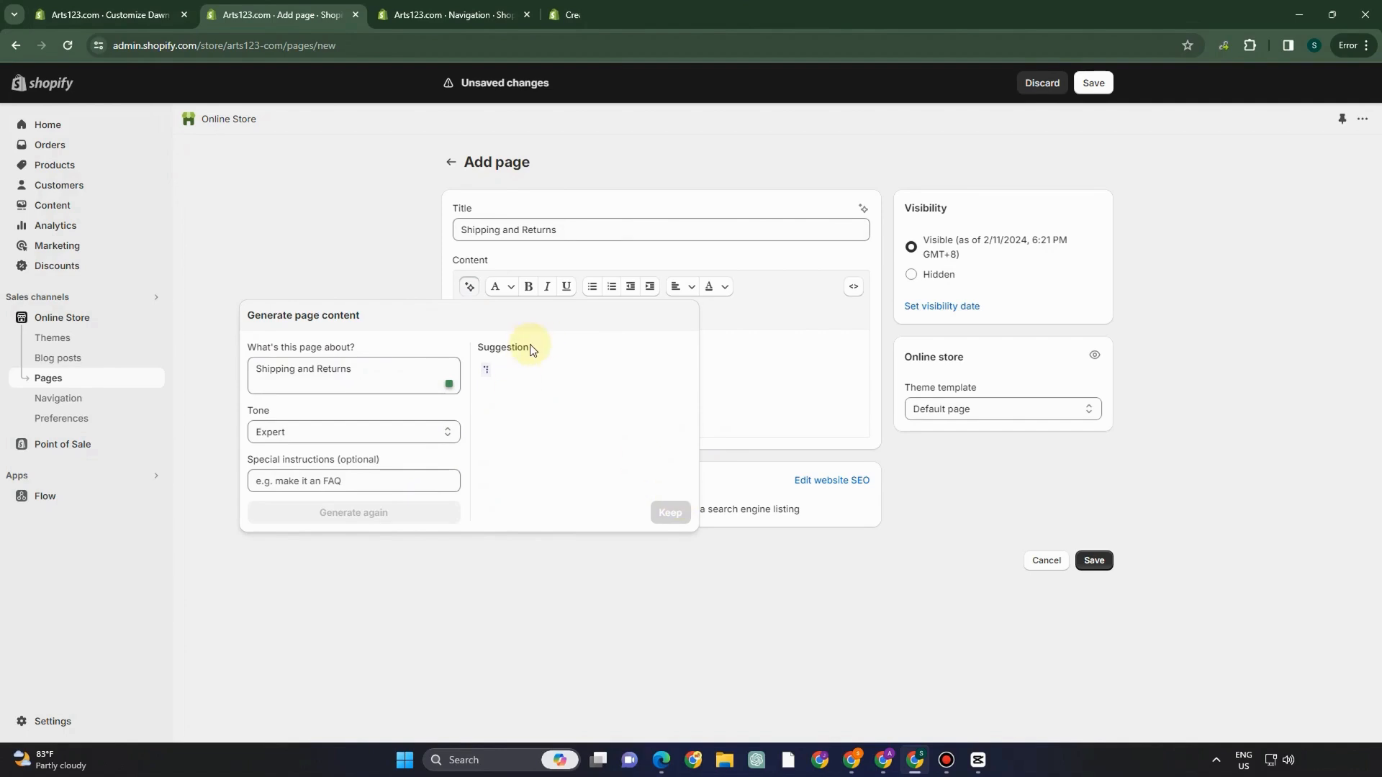
- Insert the generated policy text into the page content and save the page
click(776, 396)
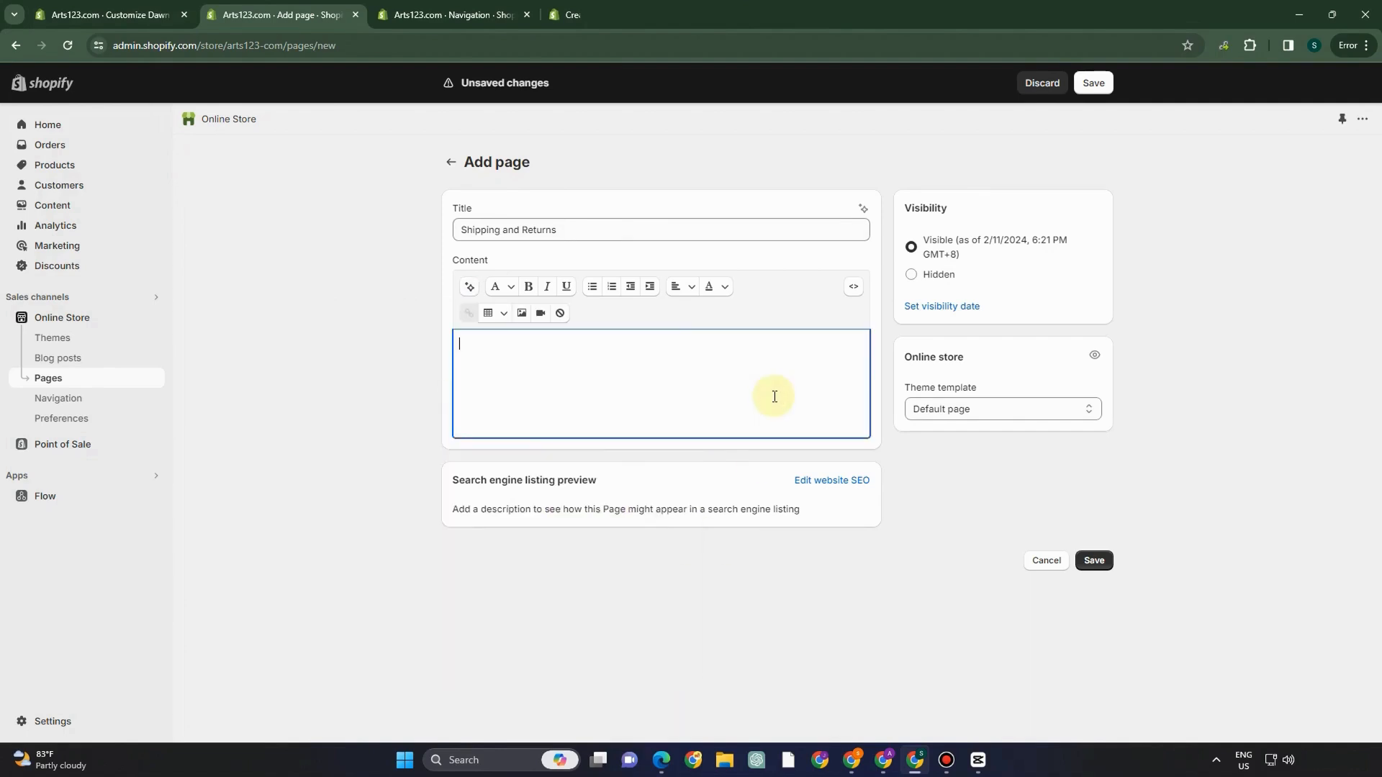
text(Shipping: At TableTrove Dining Delights, we strive to make your shopping experience as seamless as possible. Here's what you can expect regarding shipping: Free Shipping: We offer free standard shipping on all dining set orders within the contiguous [Country]! No minimum purchase required. Delivery Time: Your dining set will be carefully packaged and shipped within [number of business days] business days of placing your order. Please allow an additional [estimated delivery time] business days for delivery, depending on your location. Shipping Partners: We work with reputable shipping partners to ensure your dining set arrives safely and on time. Order Tracking: Once your order has been shipped, you'll receive a shipping confirmation email with a tracking number. You can use this tracking number to monitor the status of your delivery. Returns: We want you to be delighted with your dining set purchase from TableTrove Dining Delights. If for any reason you're not completely satisfied, here's our returns policy: 30-Day Return Policy: You have 30 days from the date of delivery to return your dining set for a full refund or exchange. Condition: To be eligible for a return, the dining set must be unused, unassembled, and in its original packaging with all accessories included. Return Process: To initiate a return, please contact our customer service team at [customer service email/phone number]. Our team will guide you through the return process and provide you with a return authorization number. Return Shipping: The cost of return shipping will be the responsibility of the customer, except in cases where the product is defective or damaged upon arrival.)
scroll(644, 504, up, 3)
scroll(642, 504, down, 5)
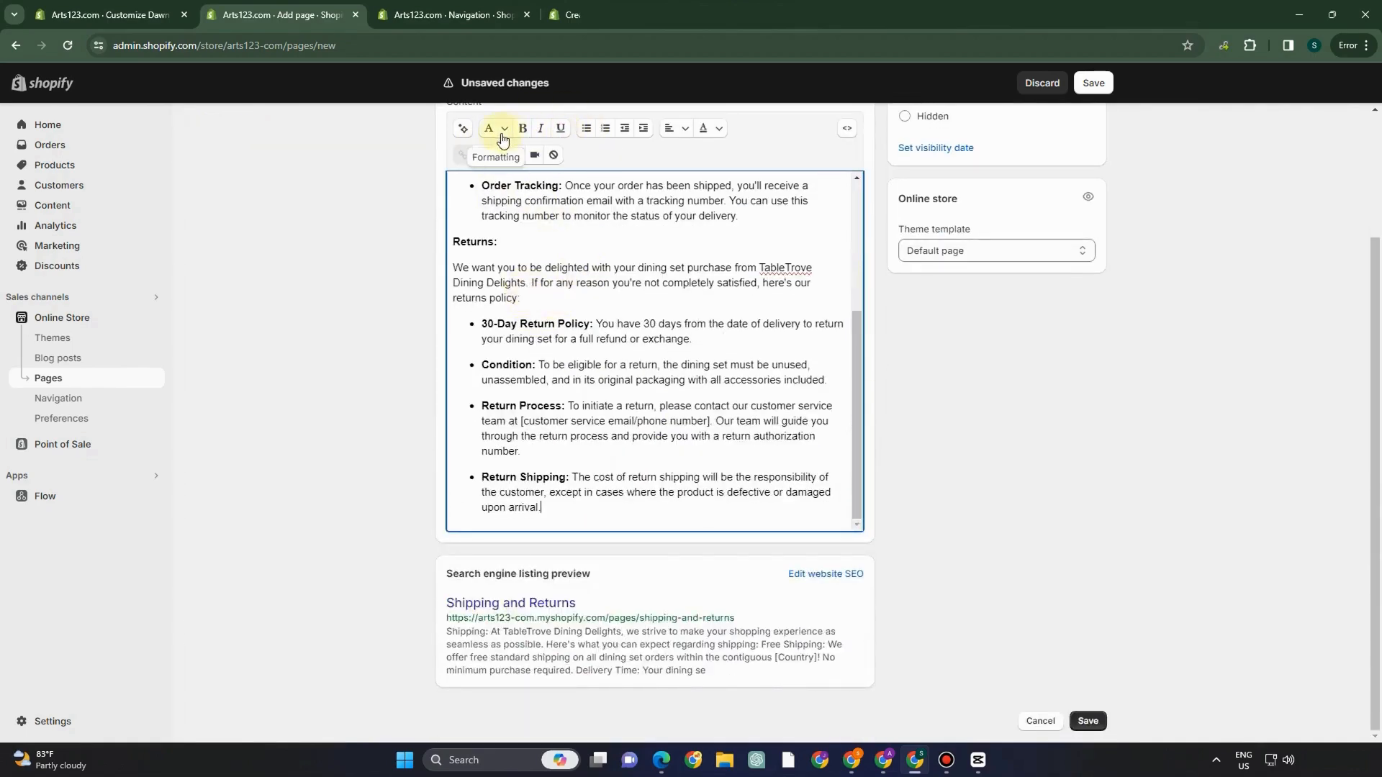
scroll(693, 330, up, 3)
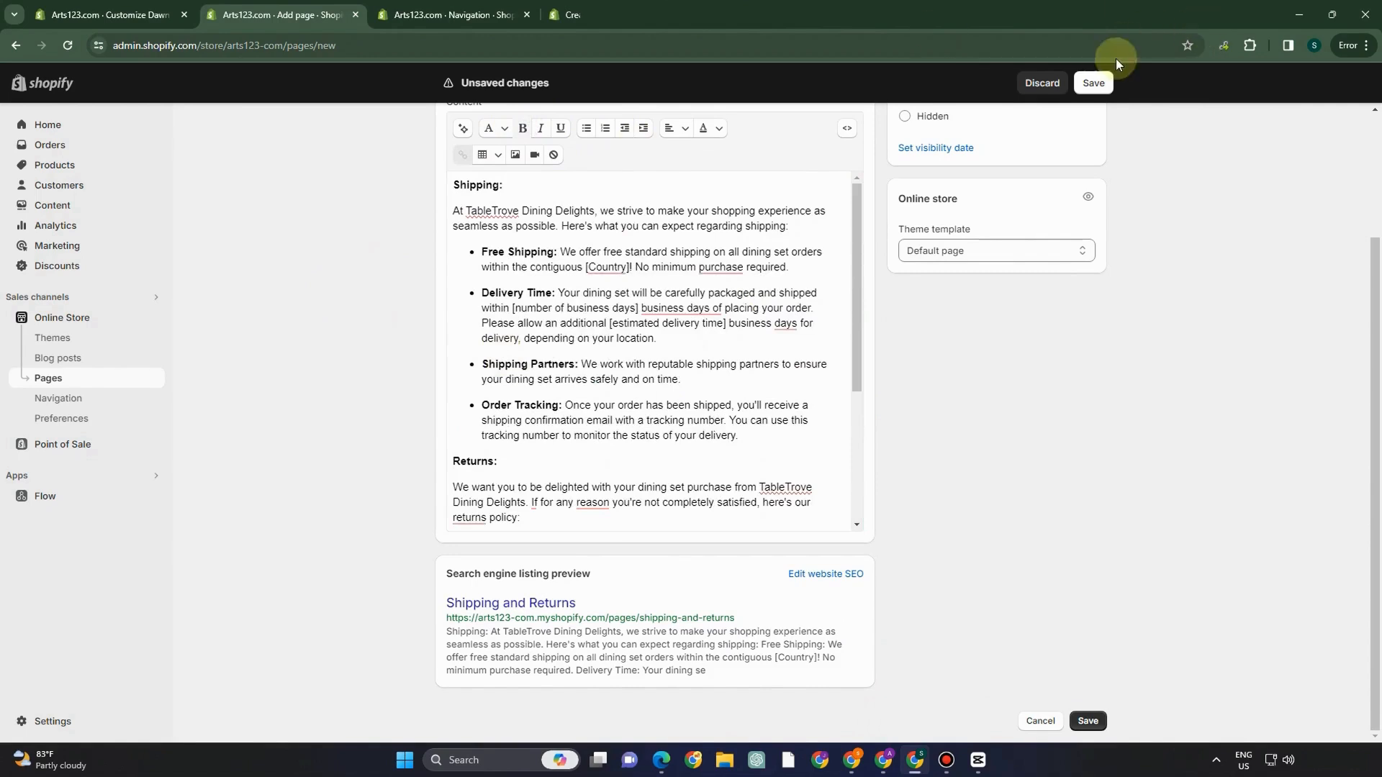
click(1101, 85)
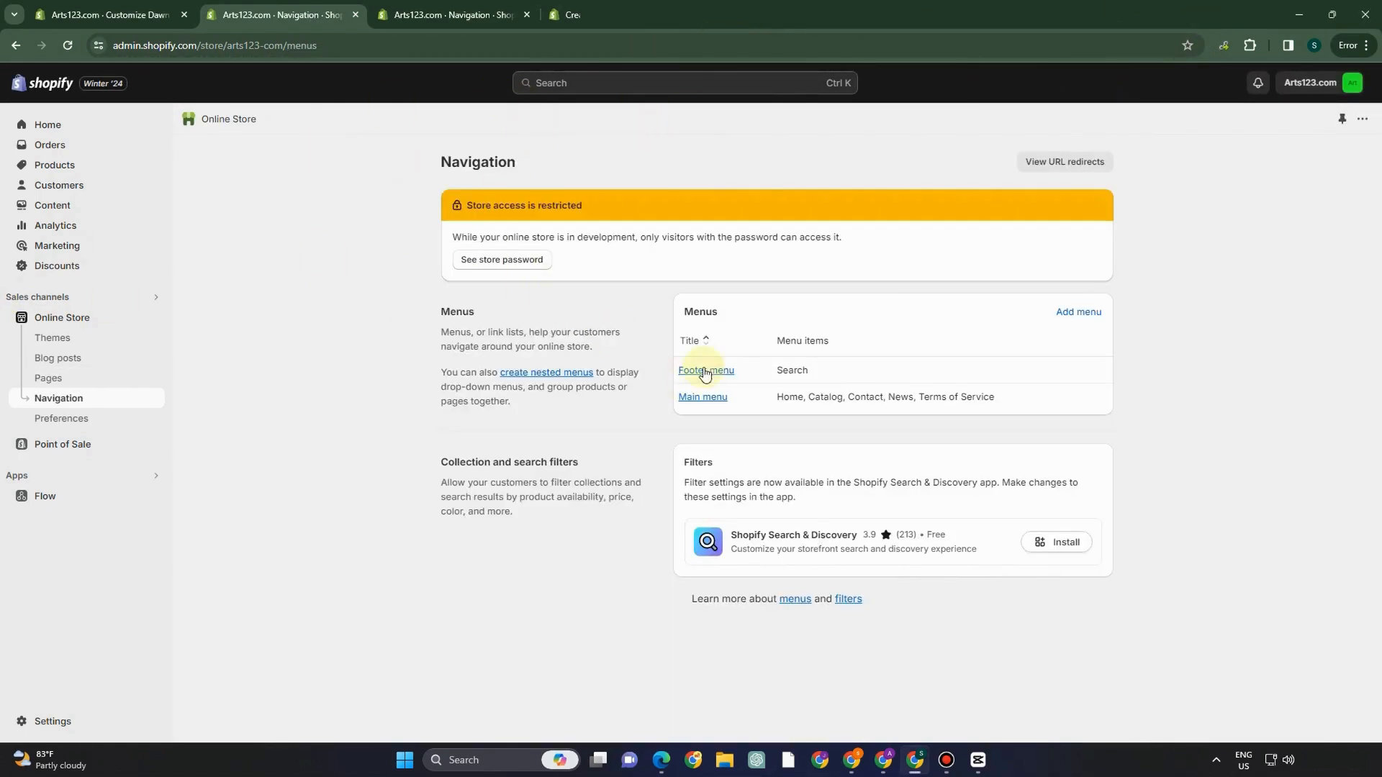
- Add a Footer menu item linked to the Shipping and Returns page and save the menu
click(704, 372)
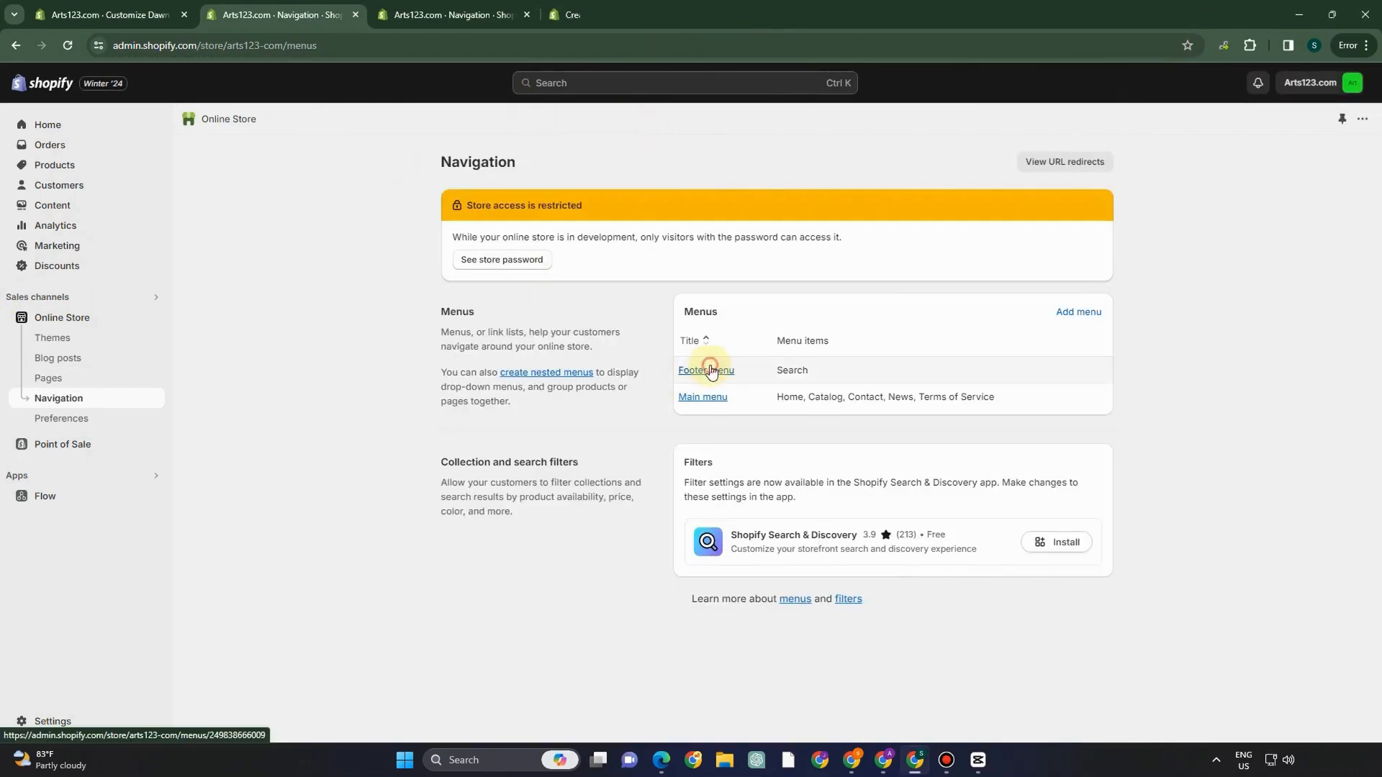
click(519, 392)
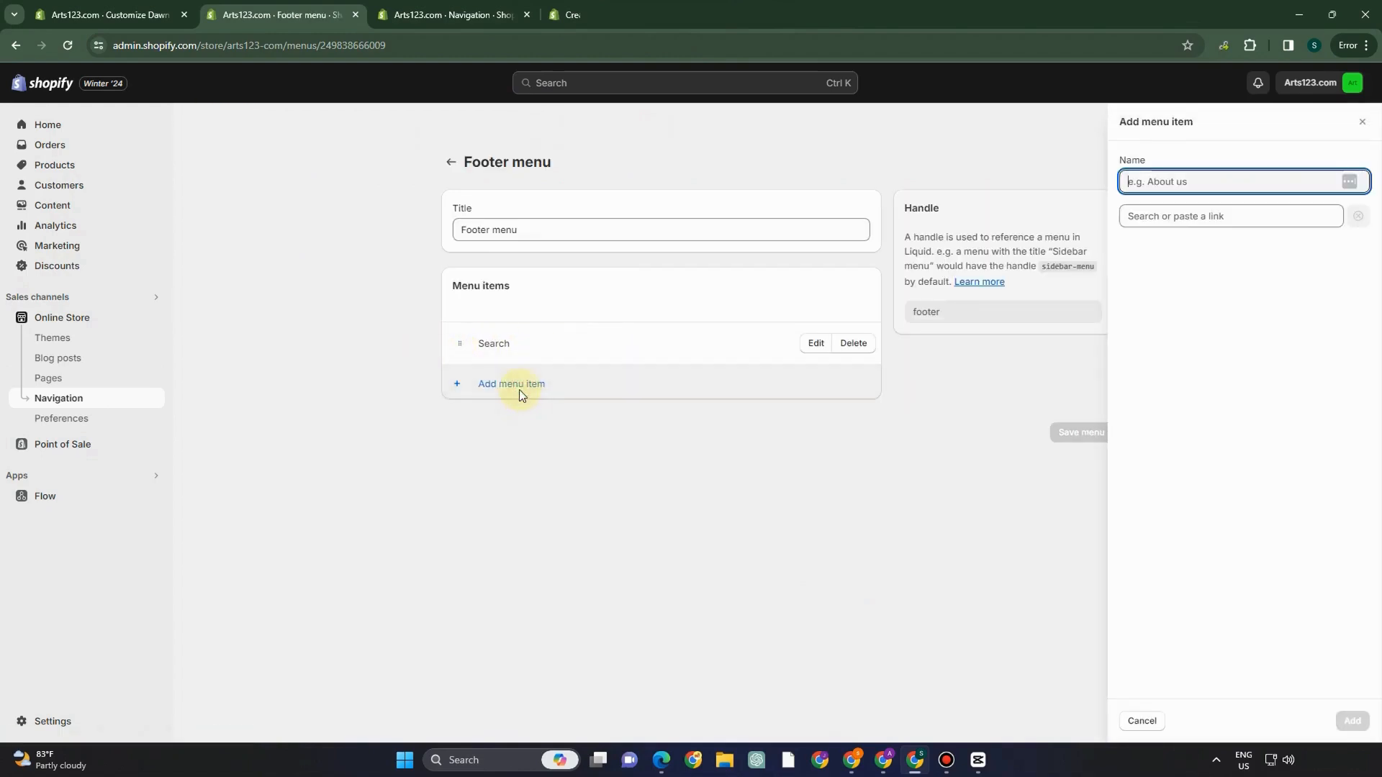
click(1180, 216)
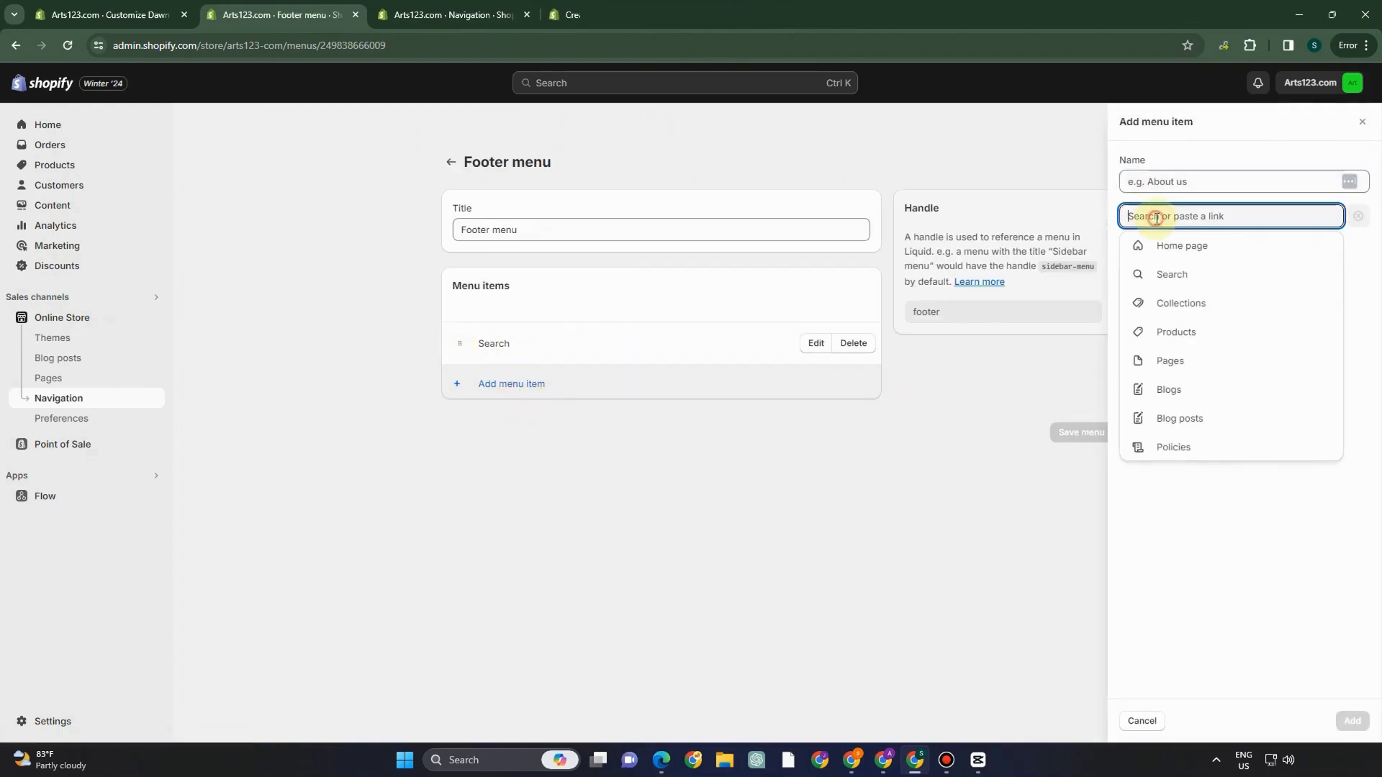
click(1187, 368)
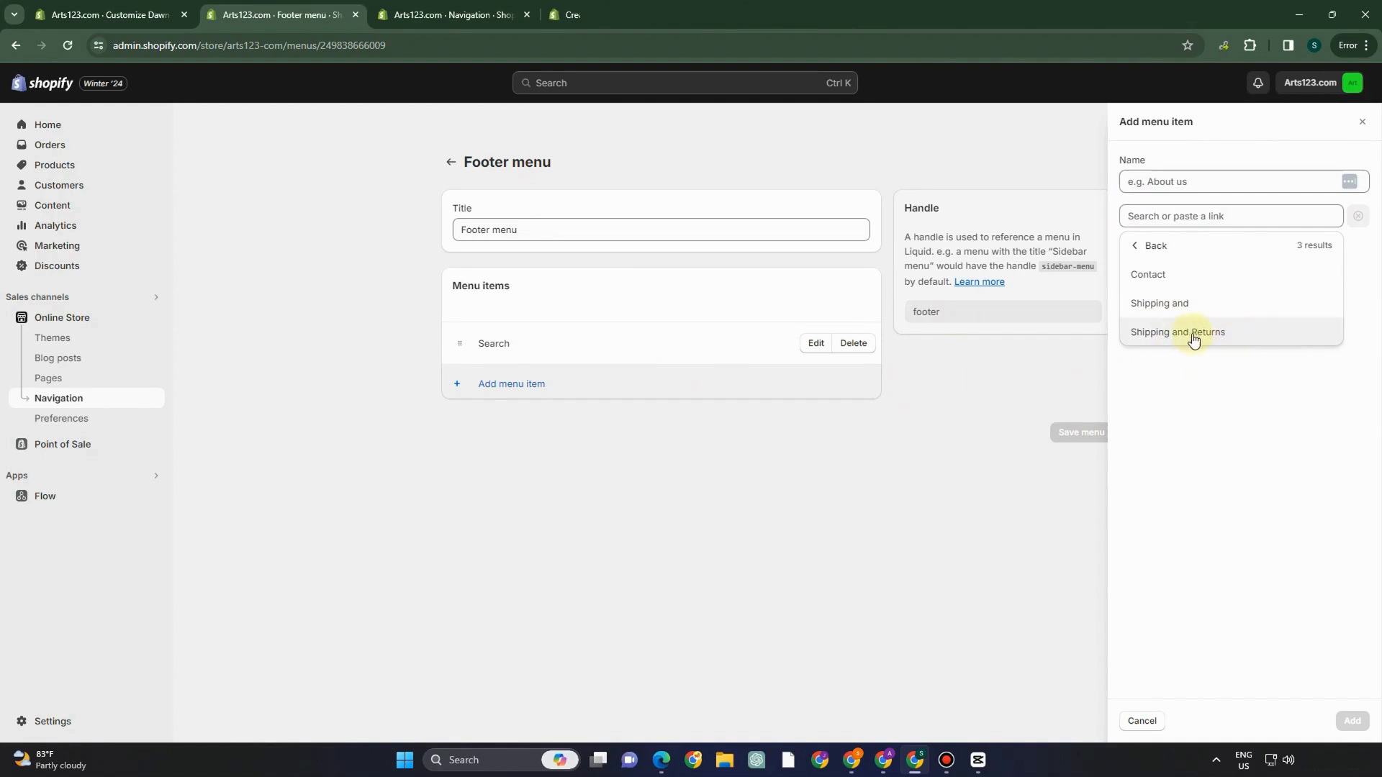
click(1193, 335)
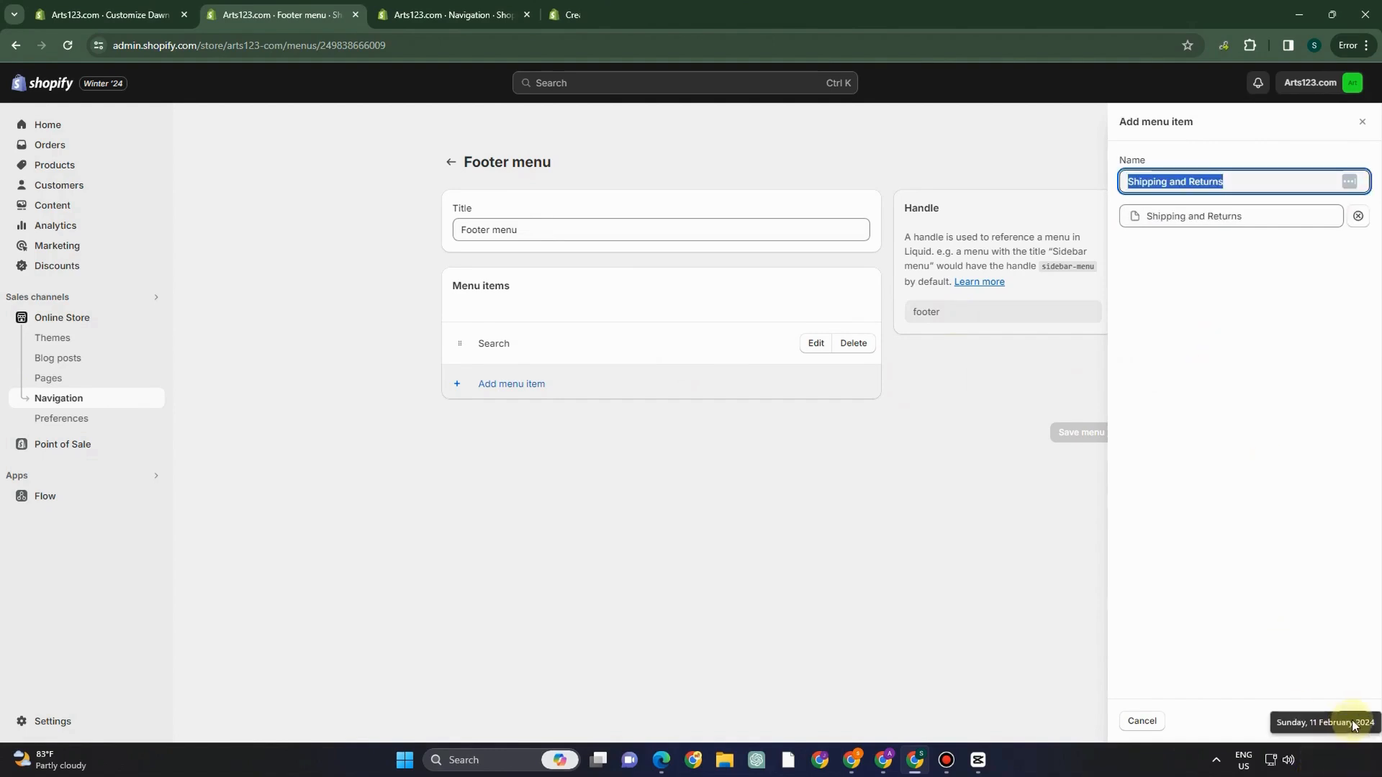
click(1199, 703)
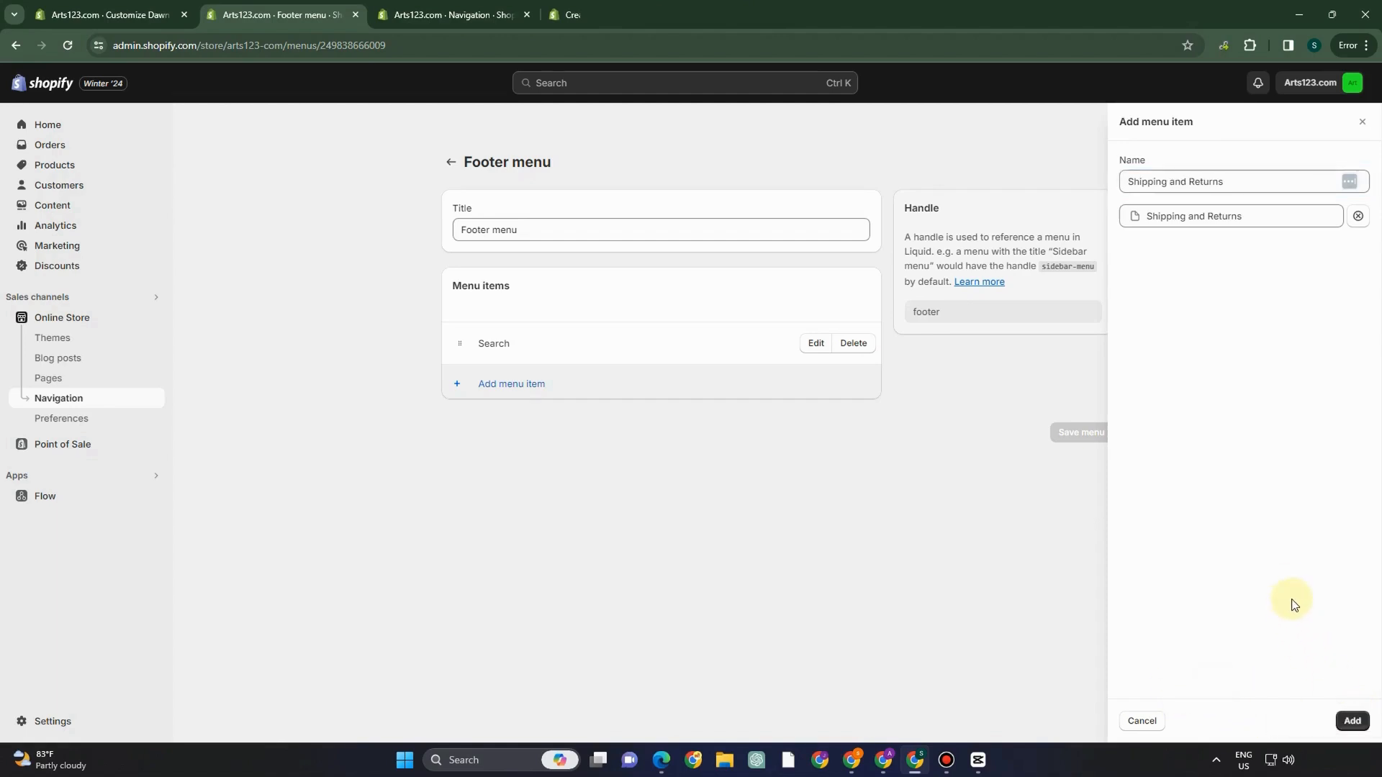
click(1350, 721)
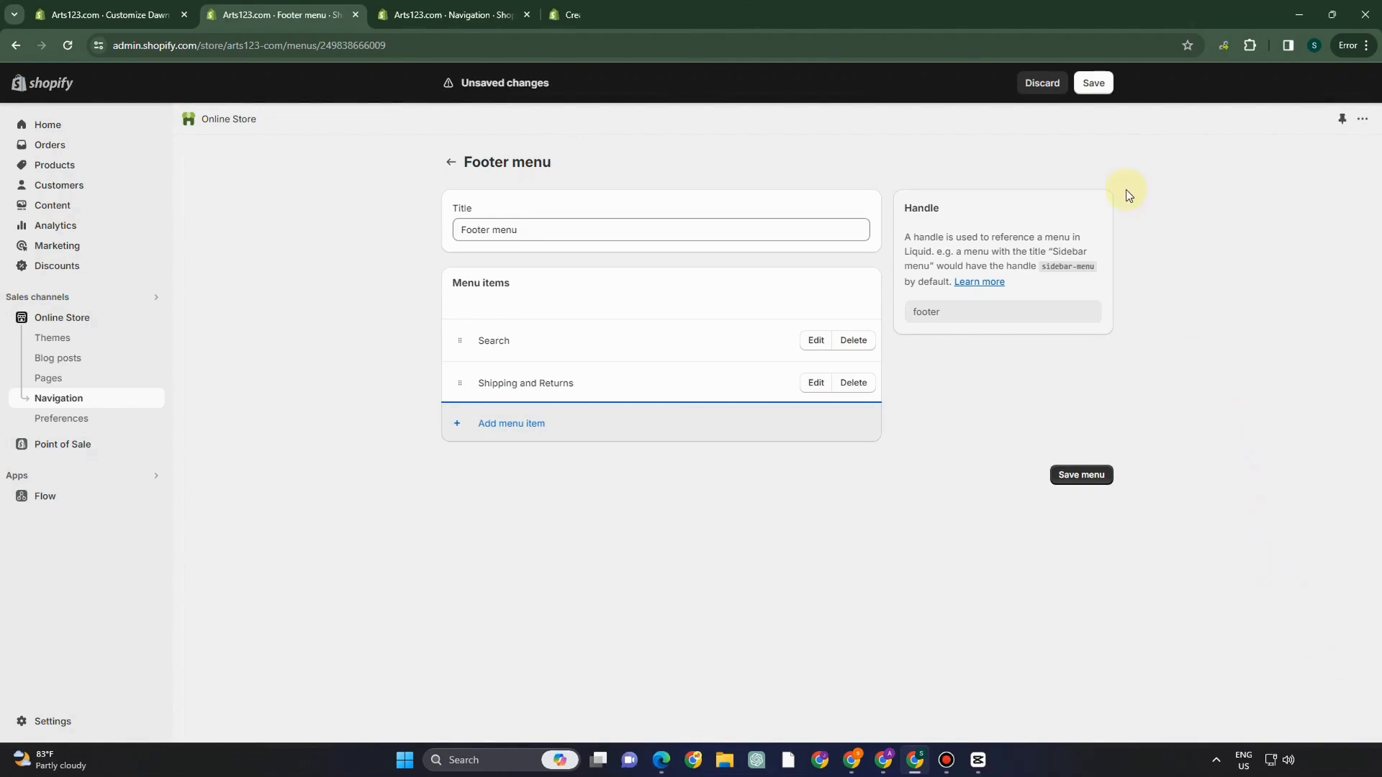
click(1095, 85)
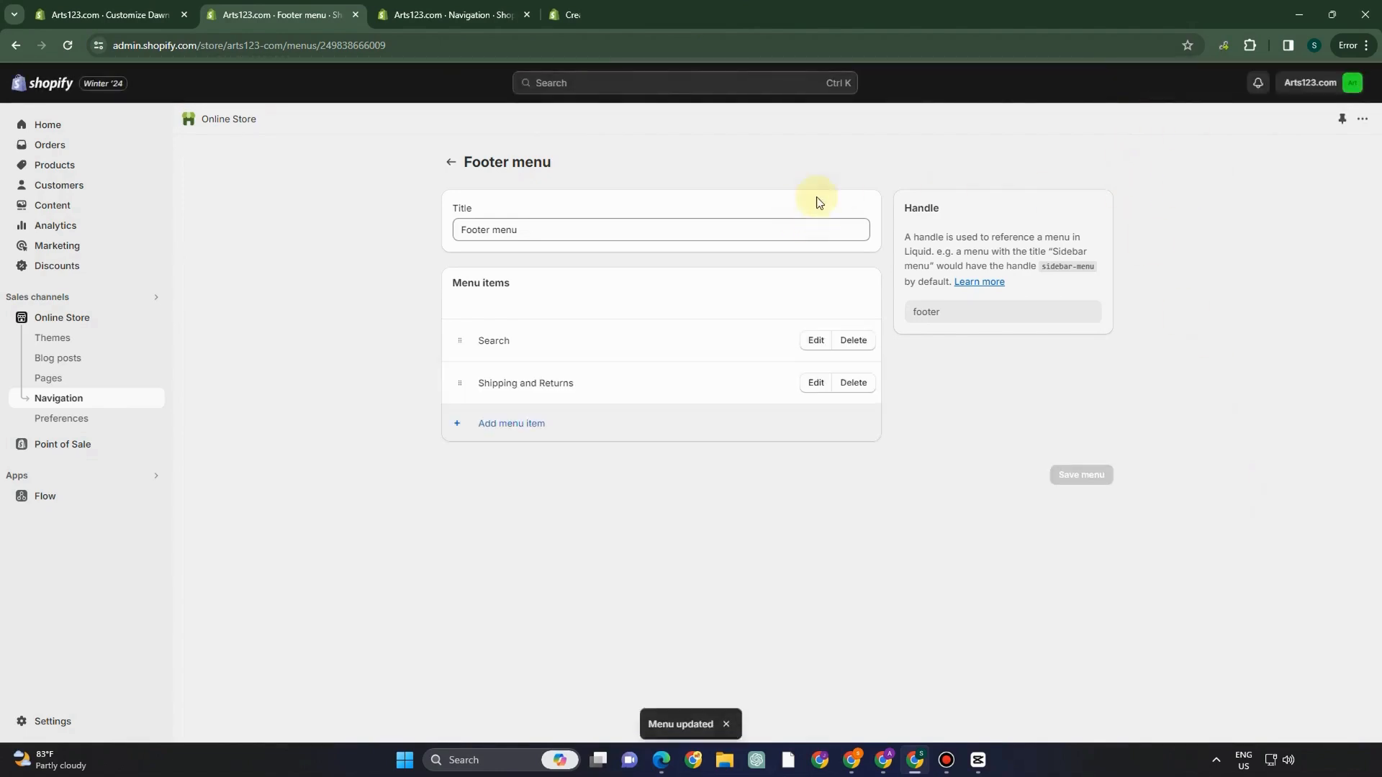
click(109, 15)
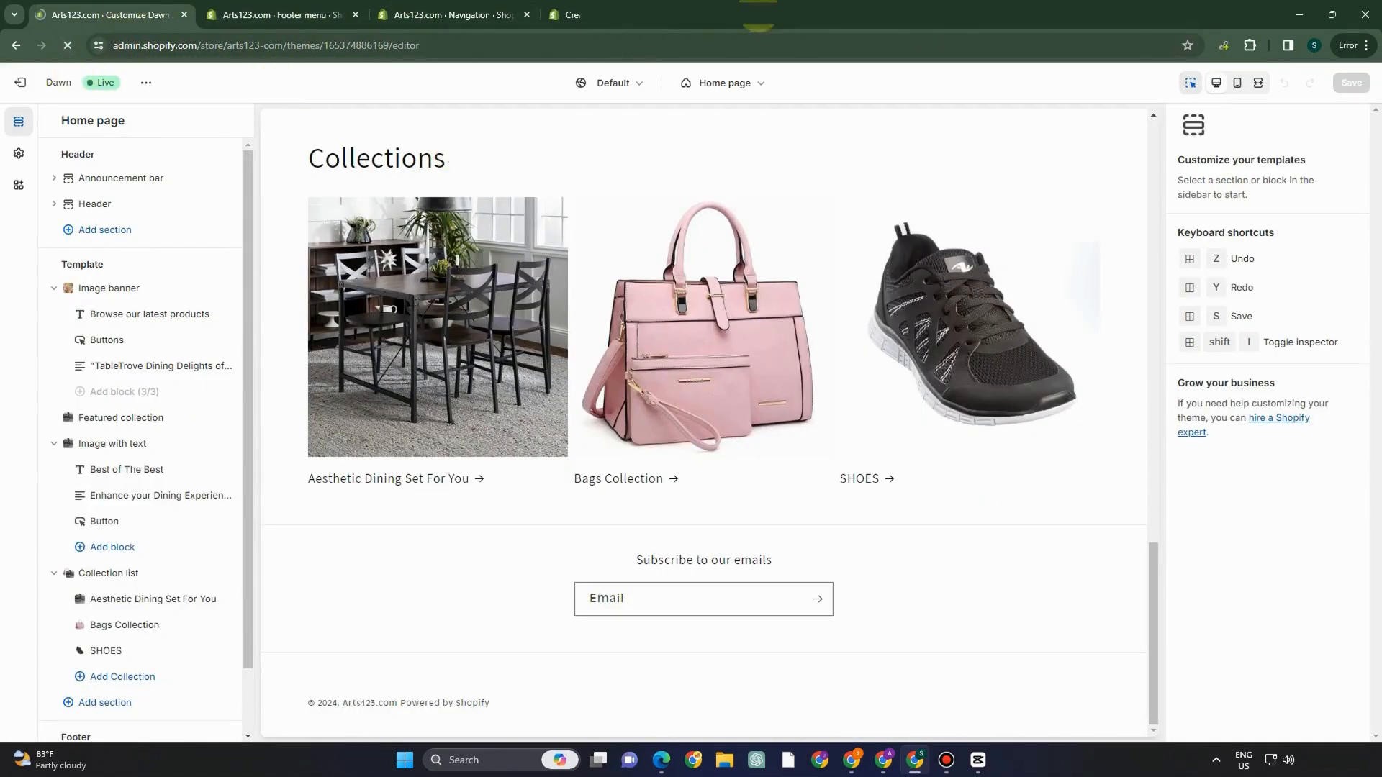
- Add a Menu block to the theme's Footer section
scroll(655, 438, down, 12)
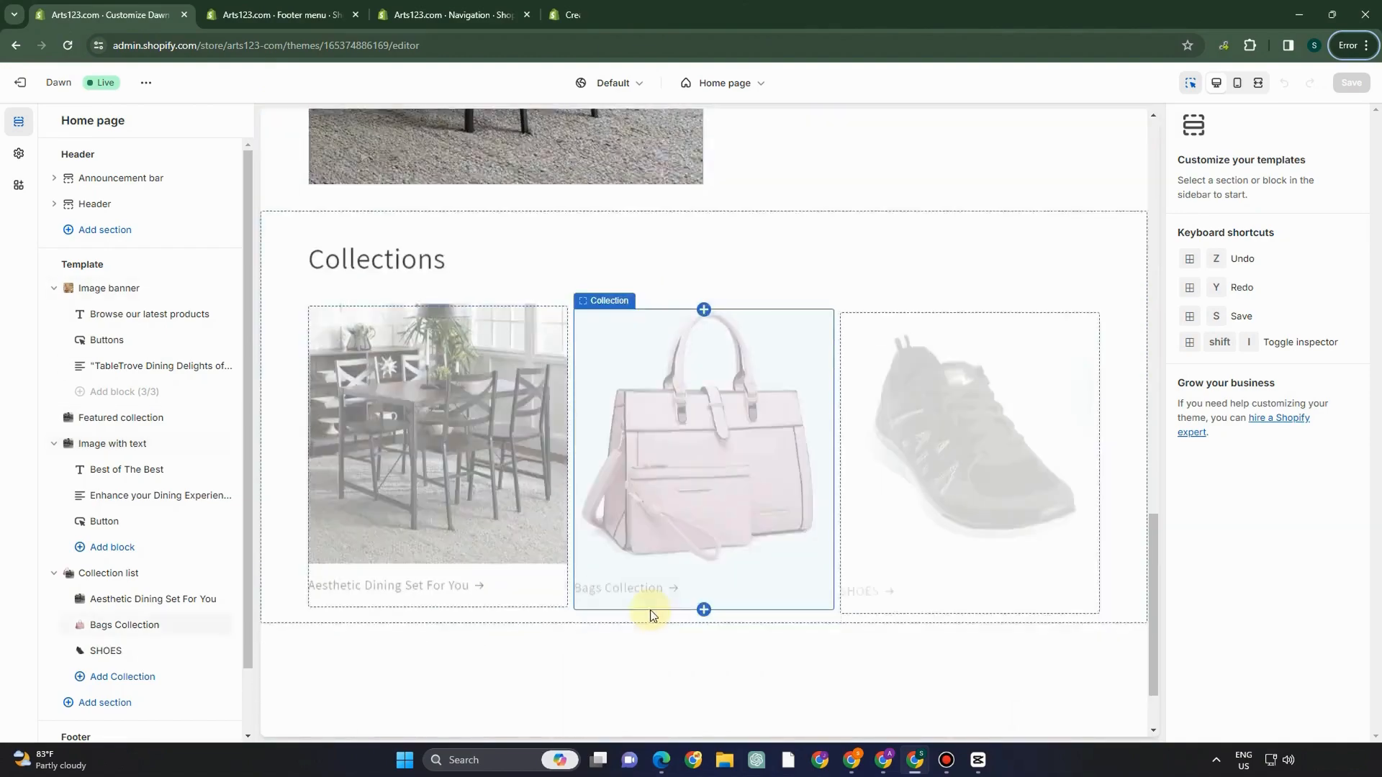
scroll(650, 611, down, 2)
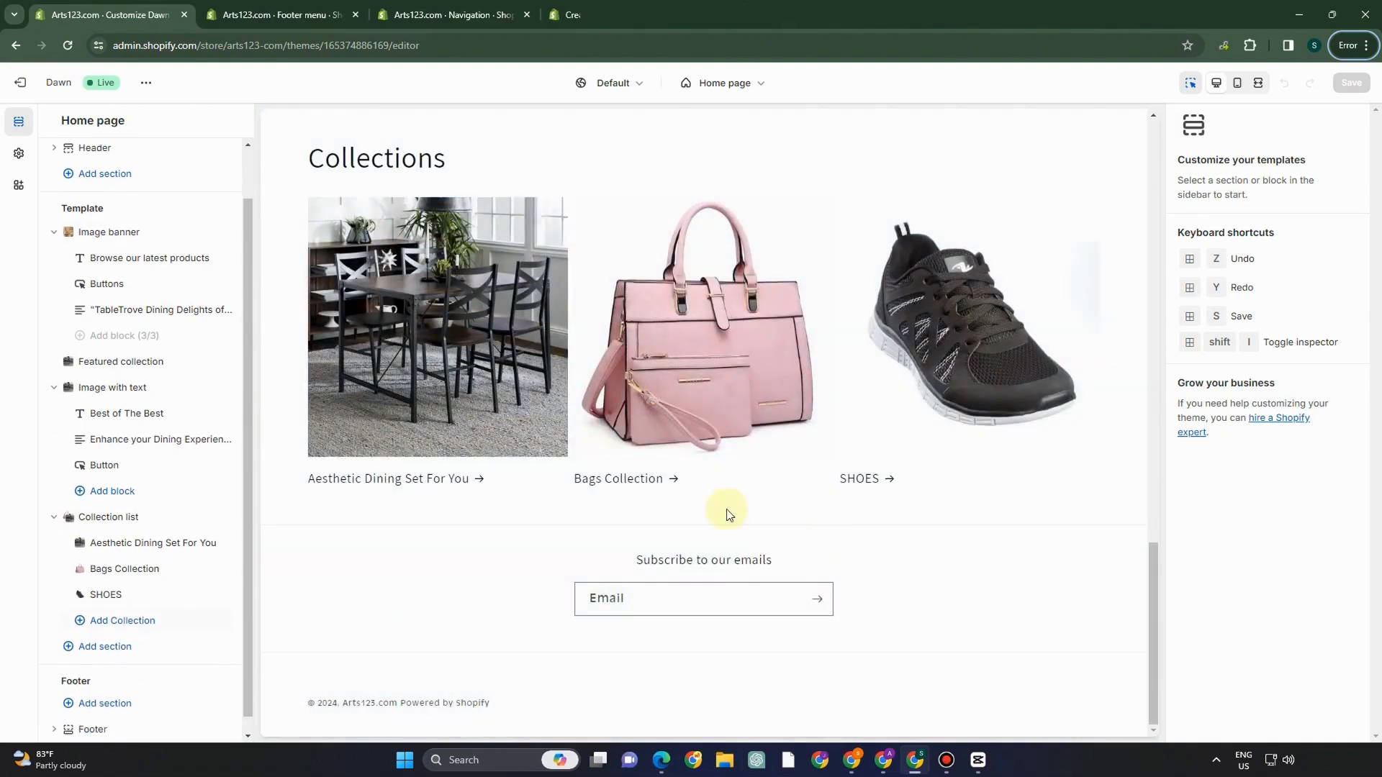
scroll(159, 684, down, 1)
click(132, 687)
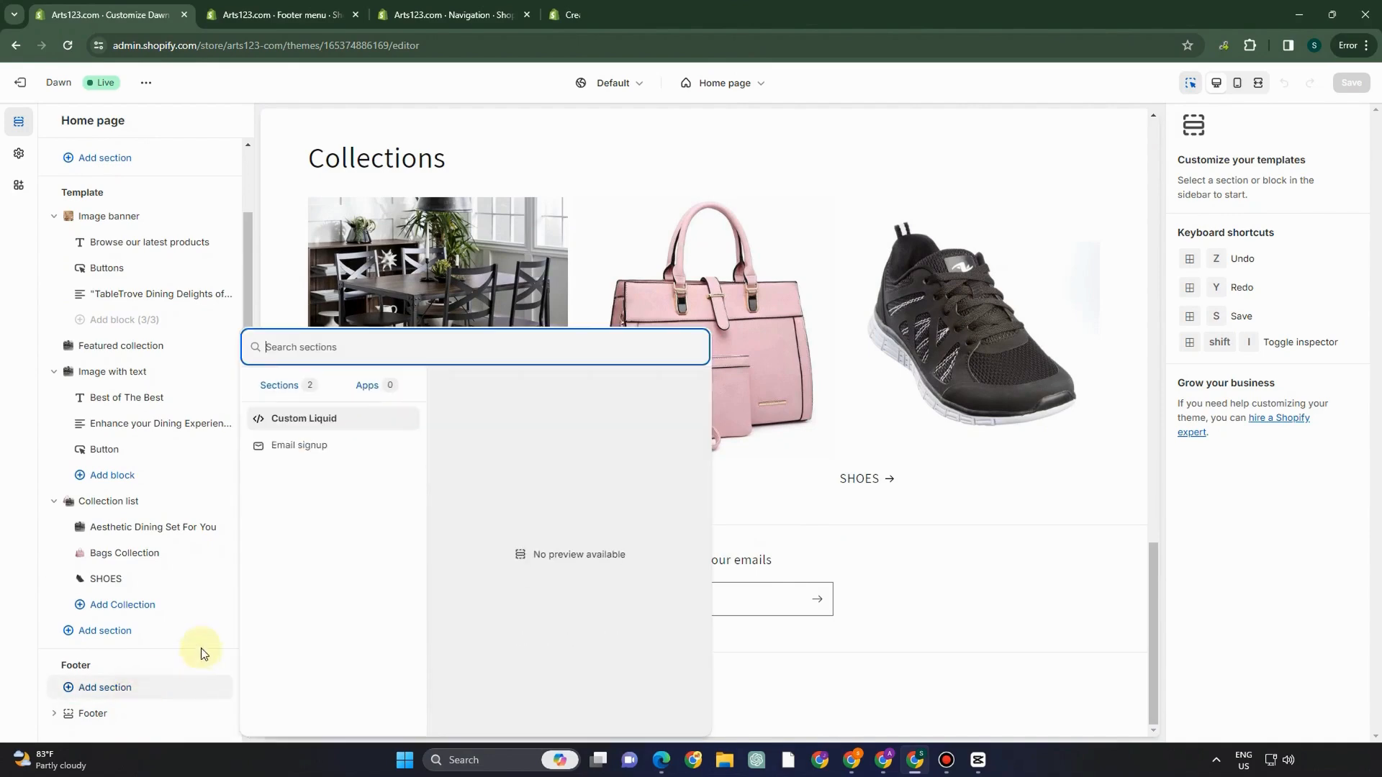
click(103, 717)
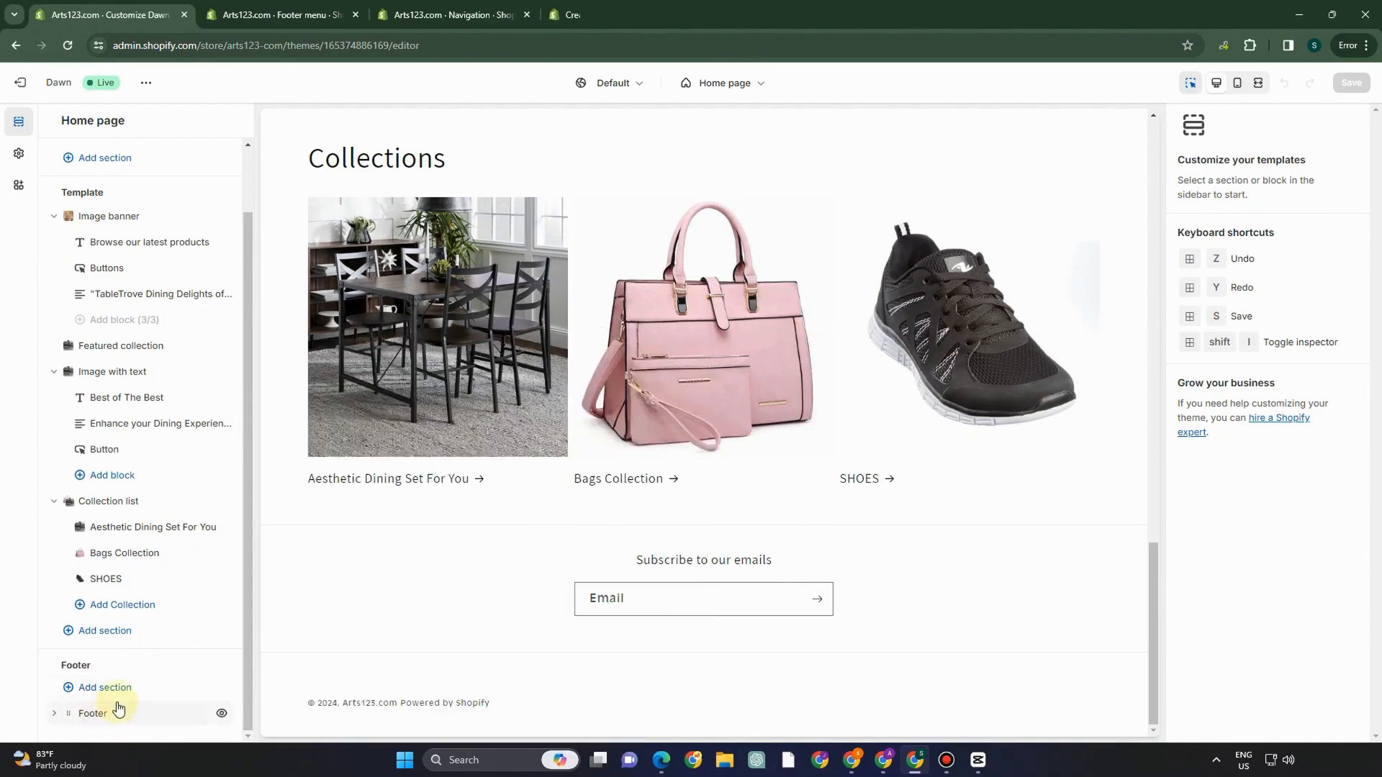
click(93, 714)
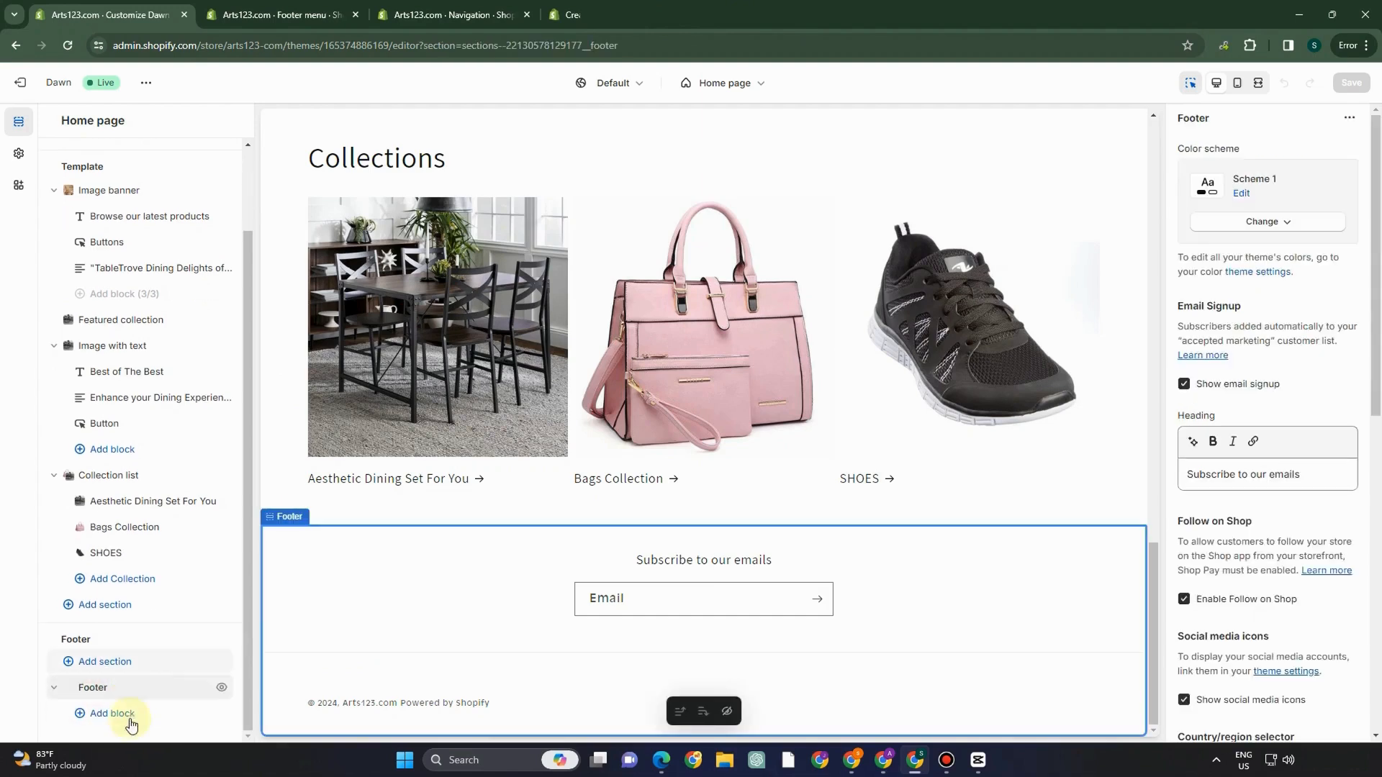
click(121, 716)
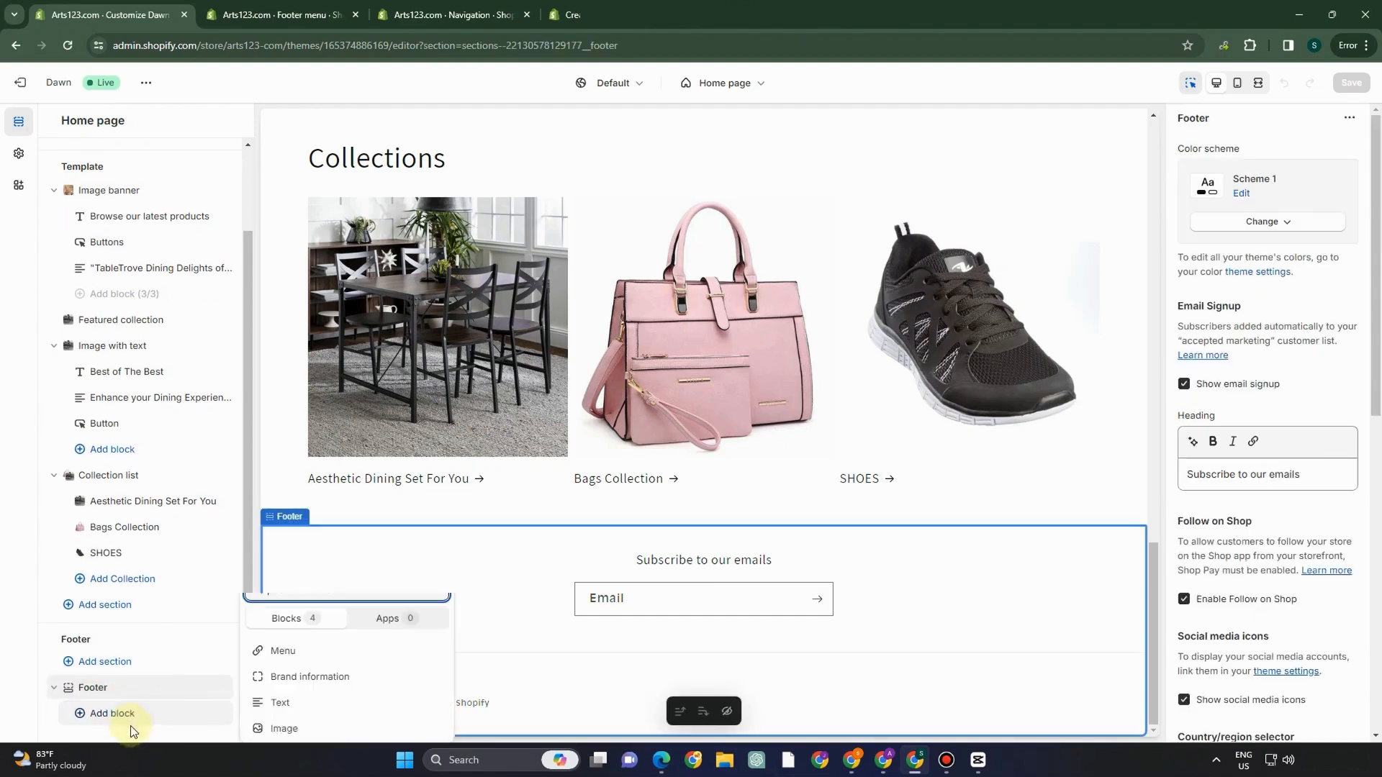
click(306, 645)
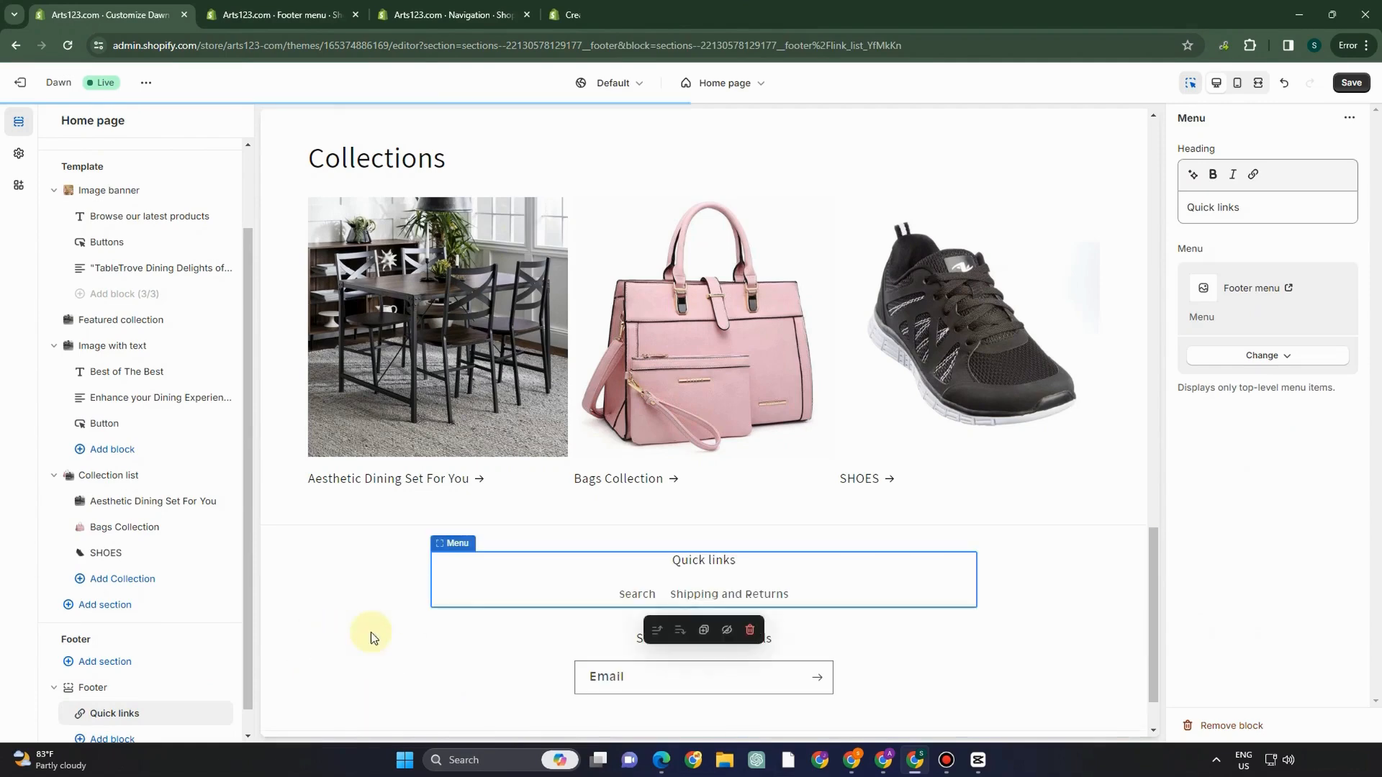
- Preview the Shipping and Returns page from its footer link and save the theme
click(711, 595)
scroll(662, 652, down, 5)
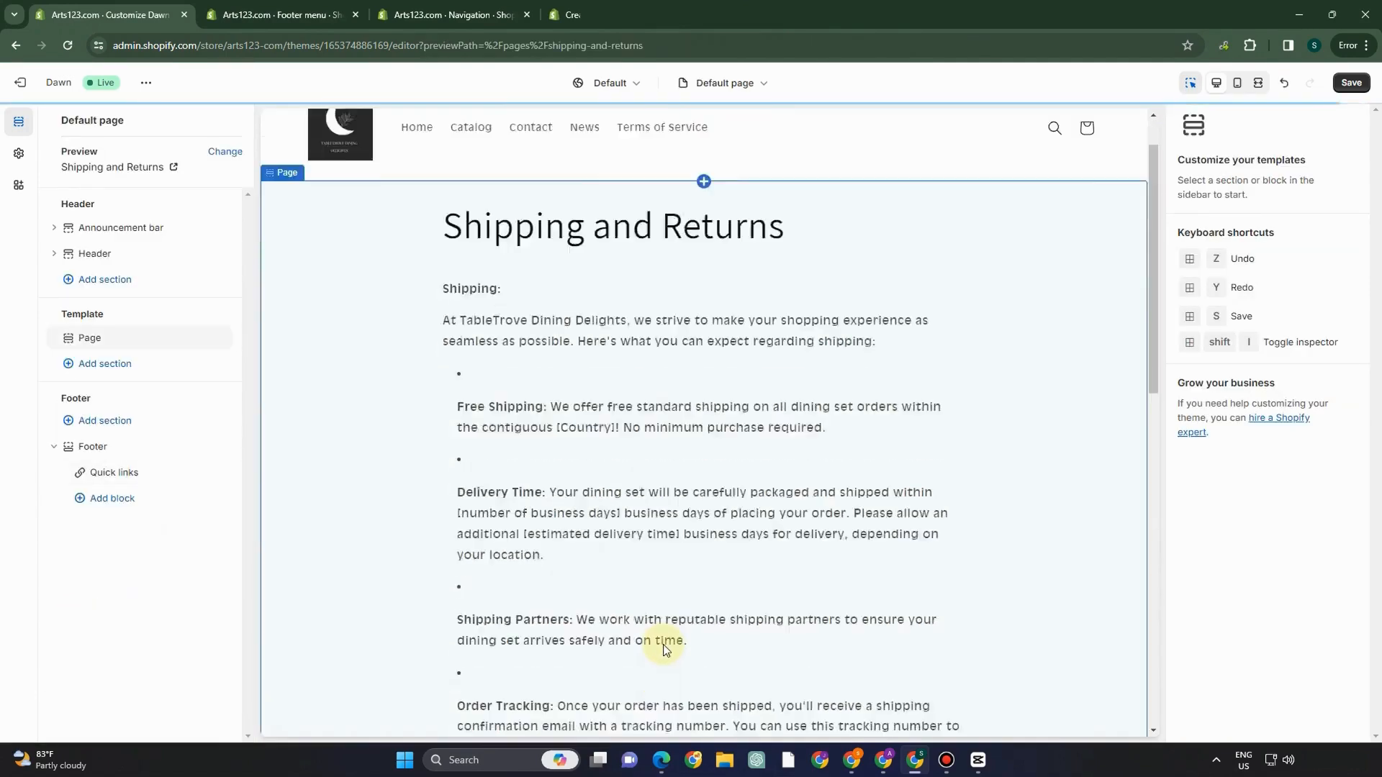
scroll(663, 651, up, 5)
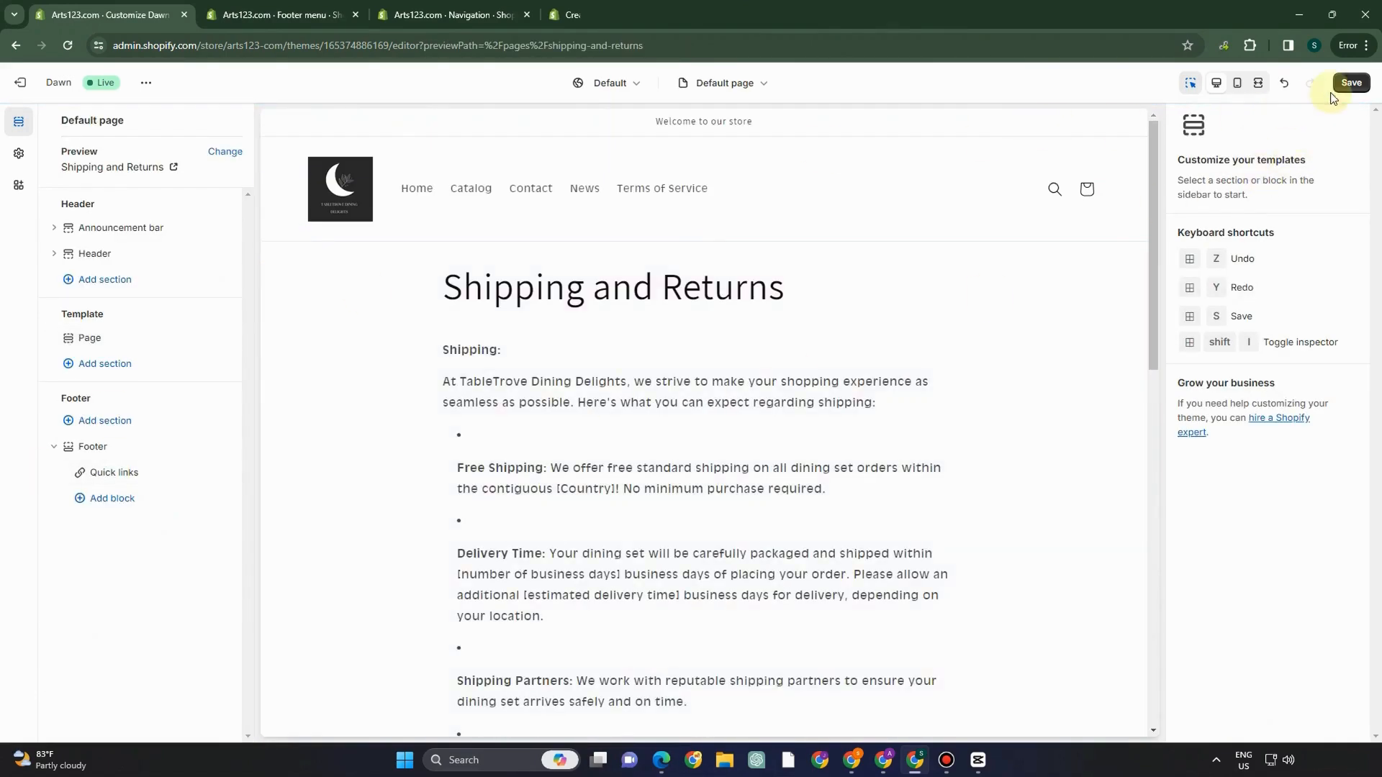
click(1350, 84)
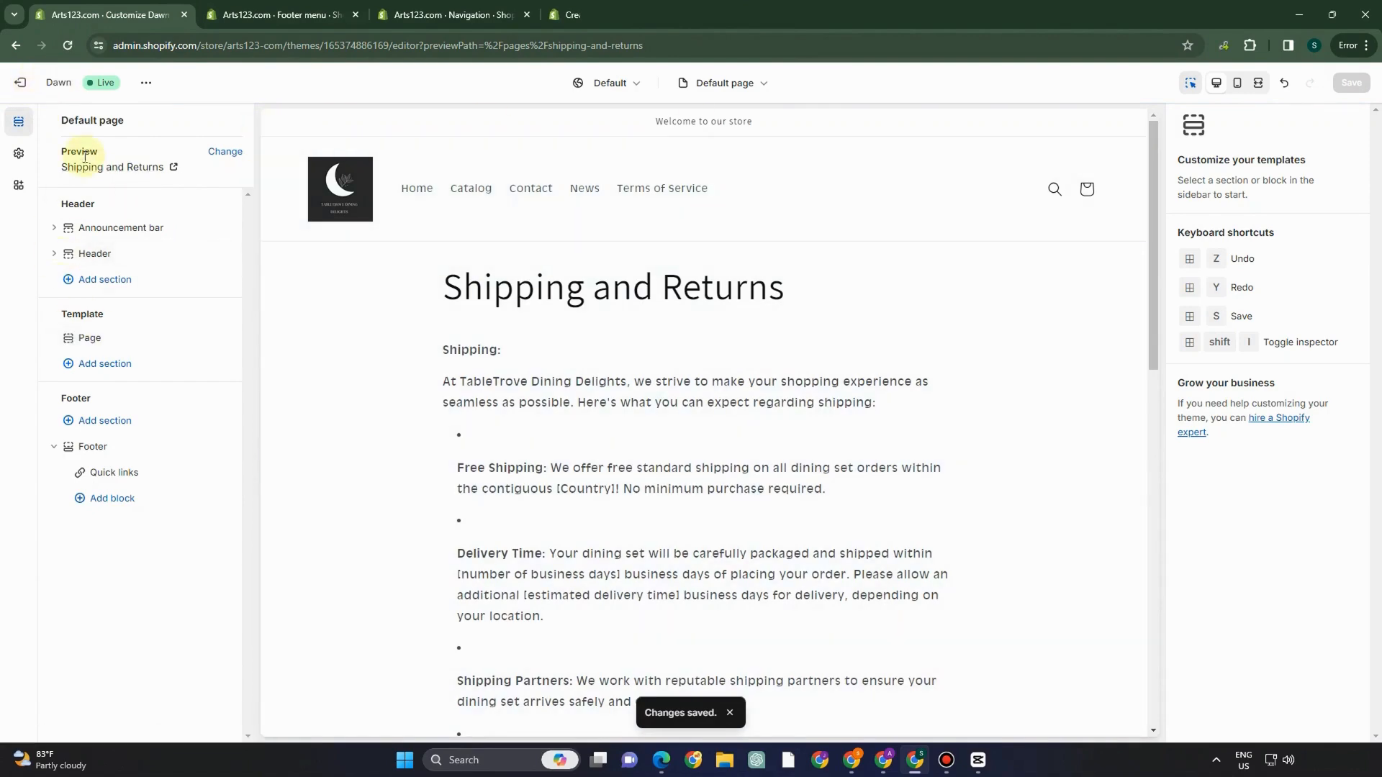
- Look over the header section settings, then exit the theme editor to the Themes list
click(149, 213)
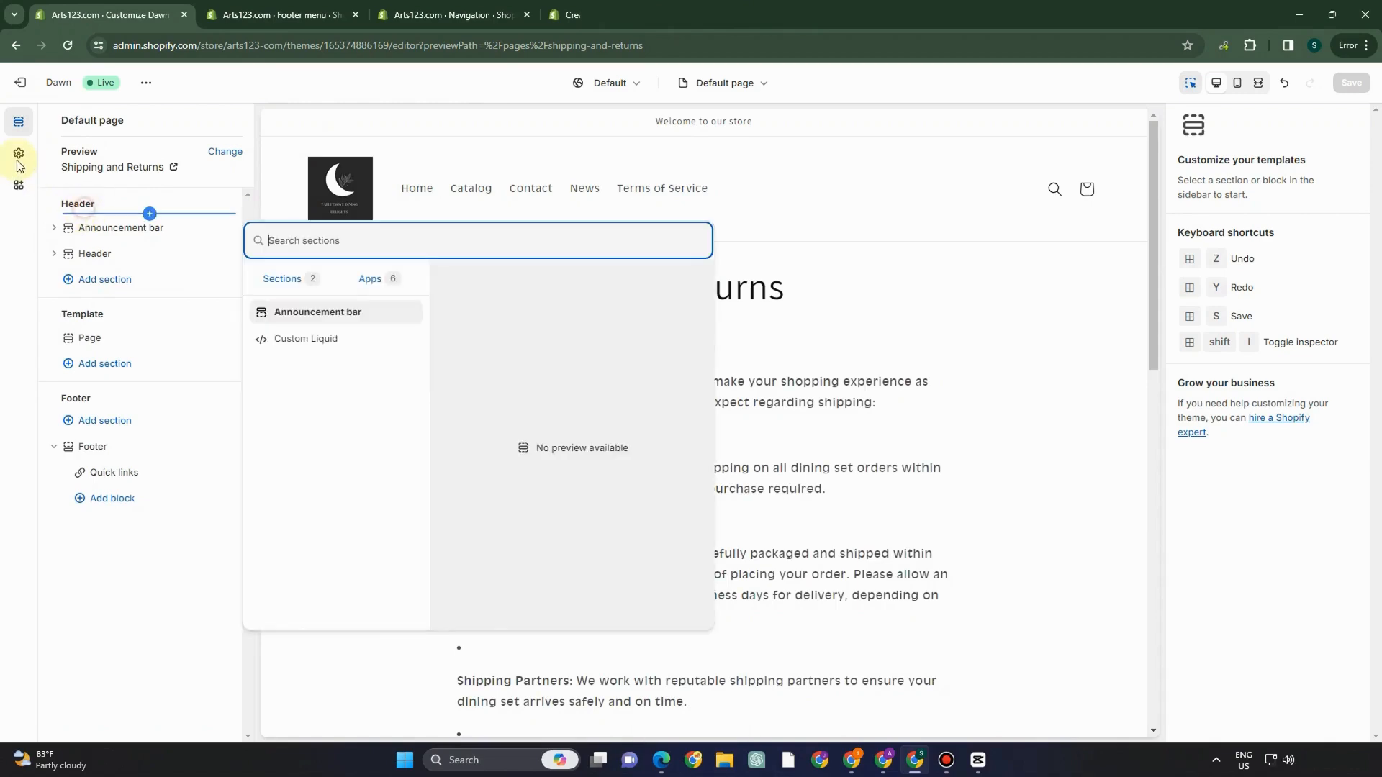
click(96, 177)
click(415, 176)
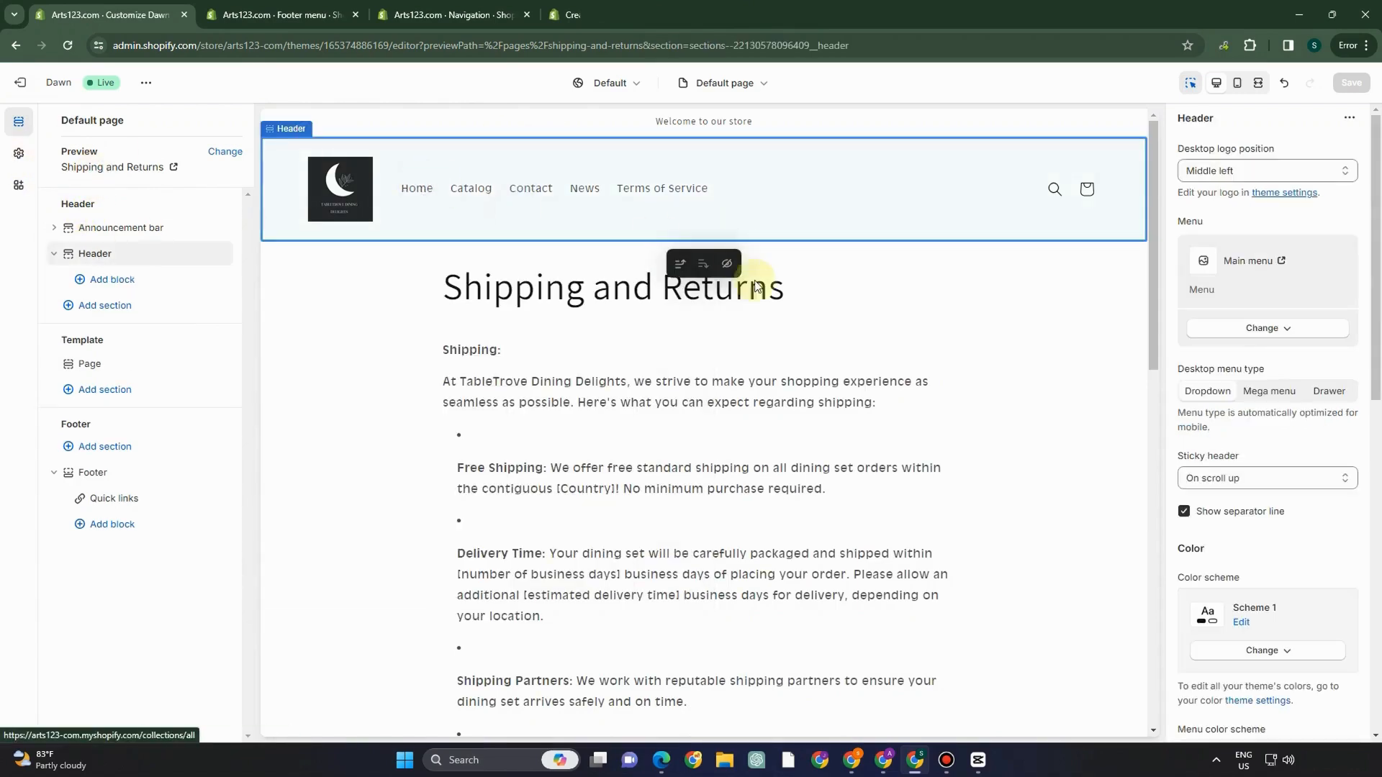
scroll(825, 523, down, 9)
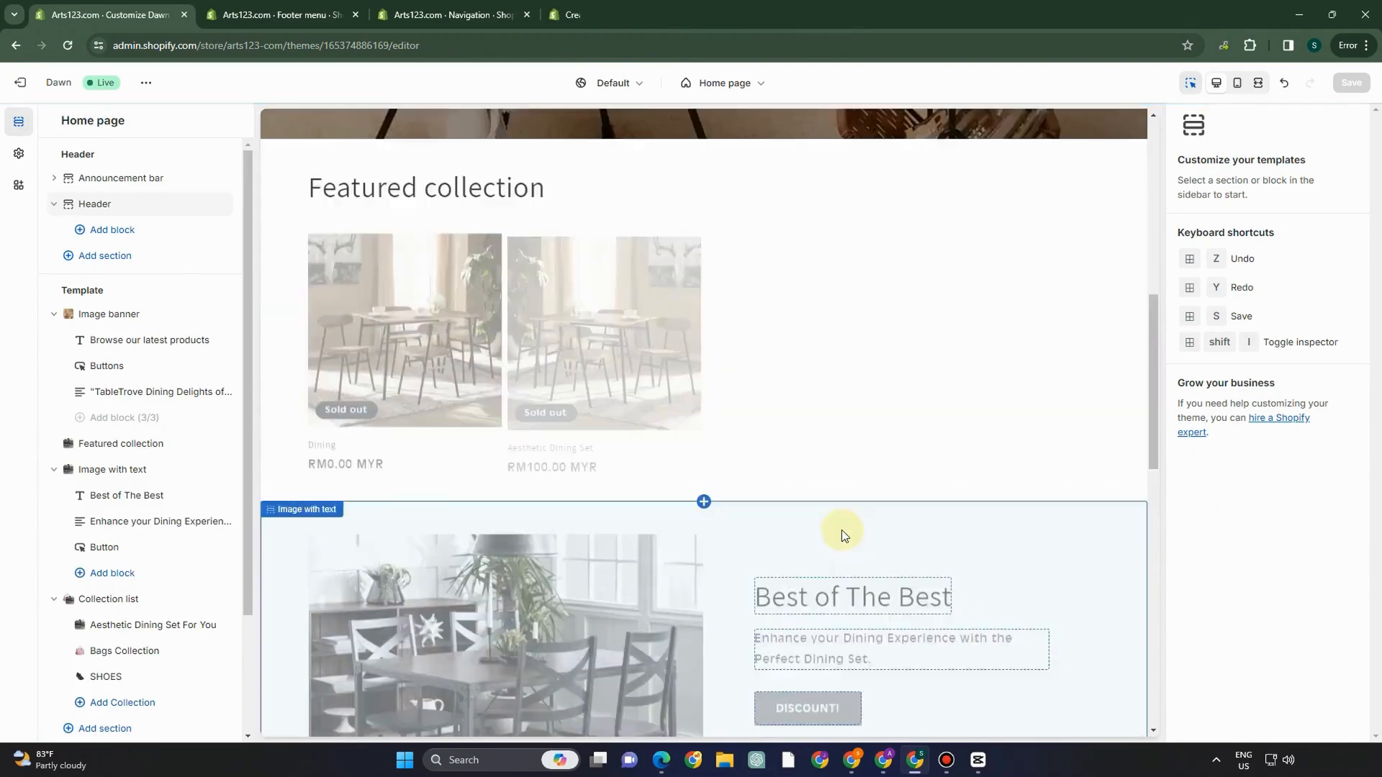
scroll(844, 535, down, 10)
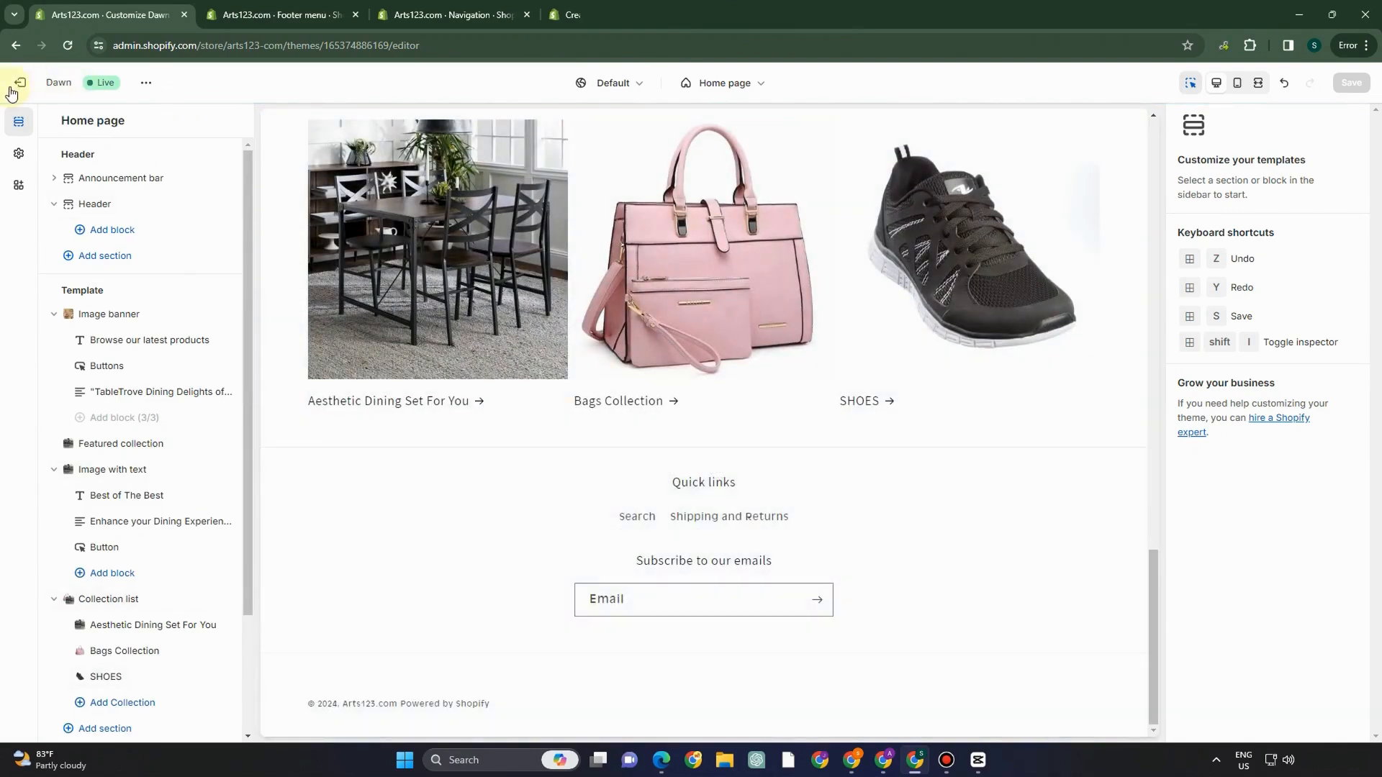
click(17, 85)
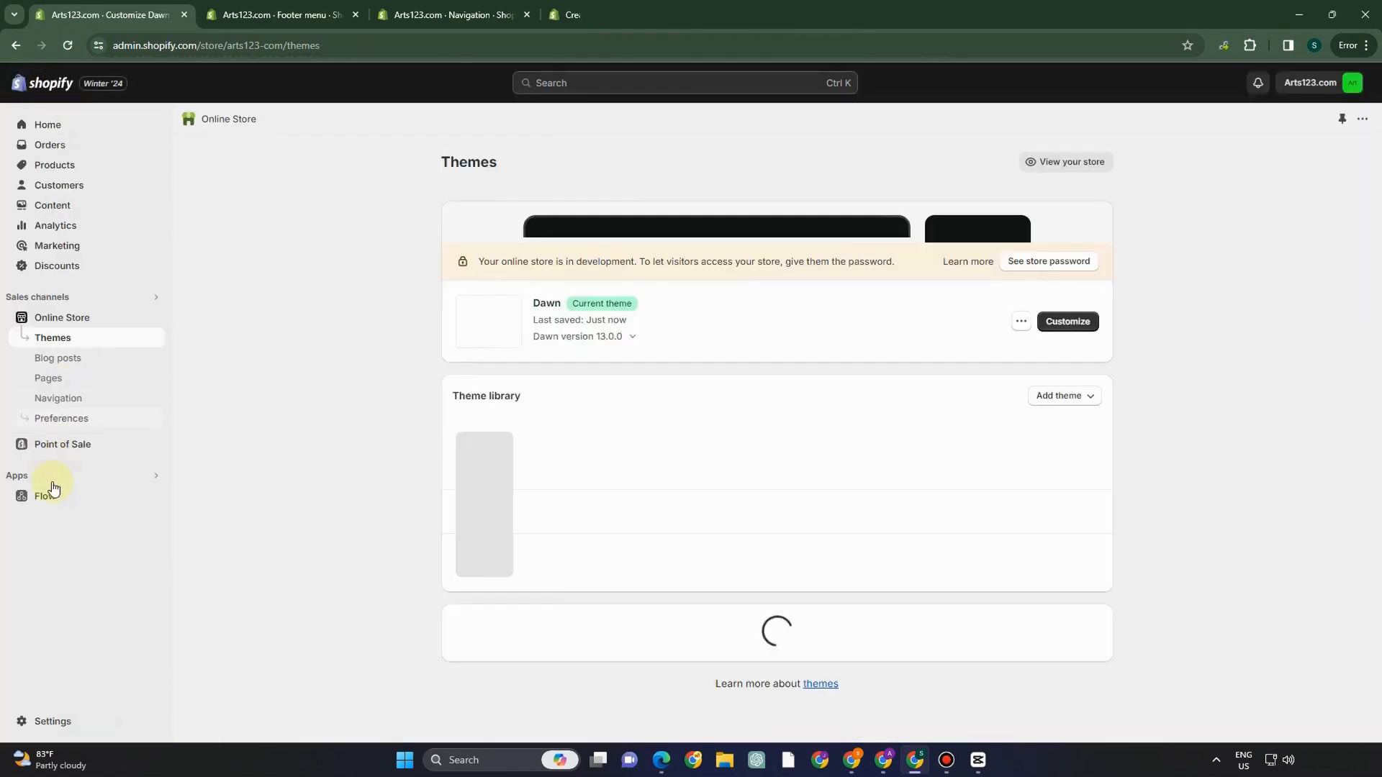
- Open store Settings on the Markets page, showing Malaysia as the active primary market
click(53, 721)
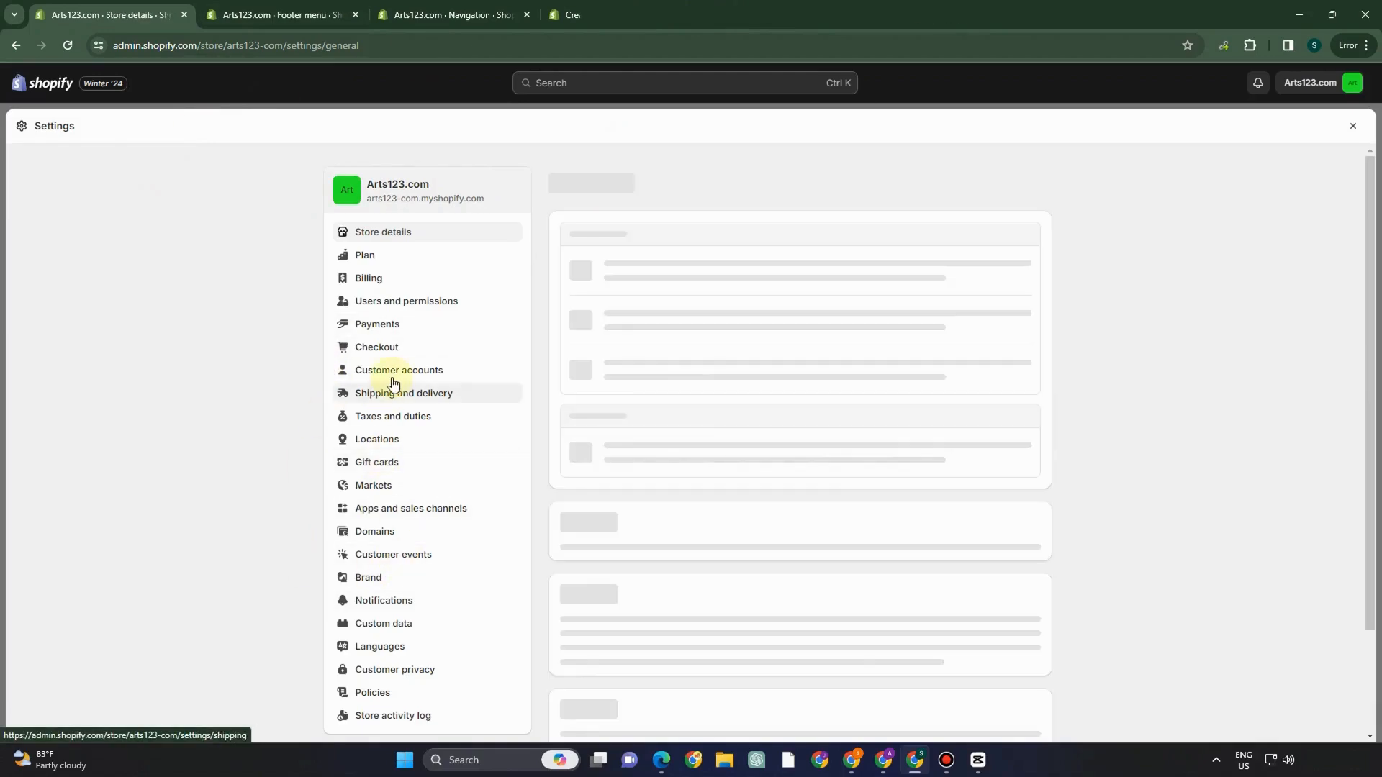
click(395, 489)
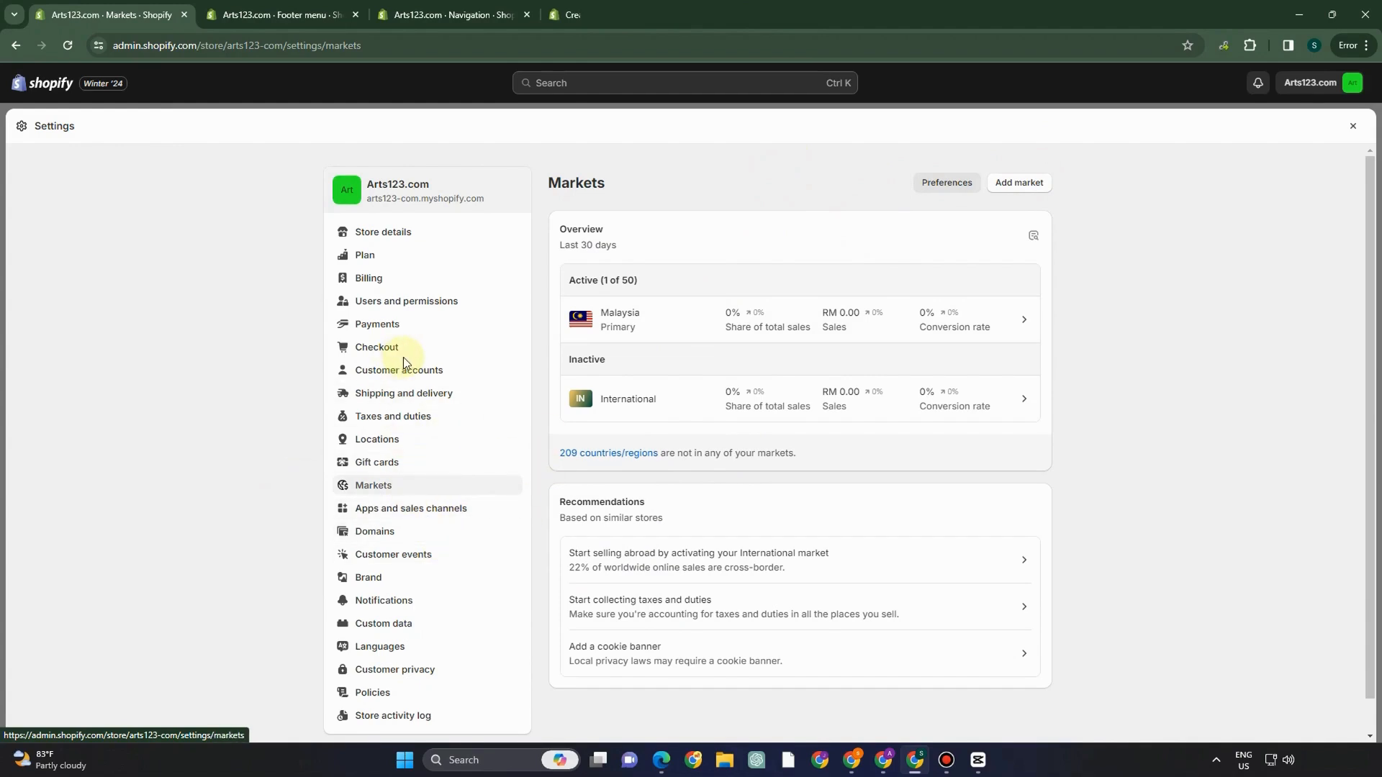
- Scroll through the Brand settings and check which social networks Add social link offers
click(392, 577)
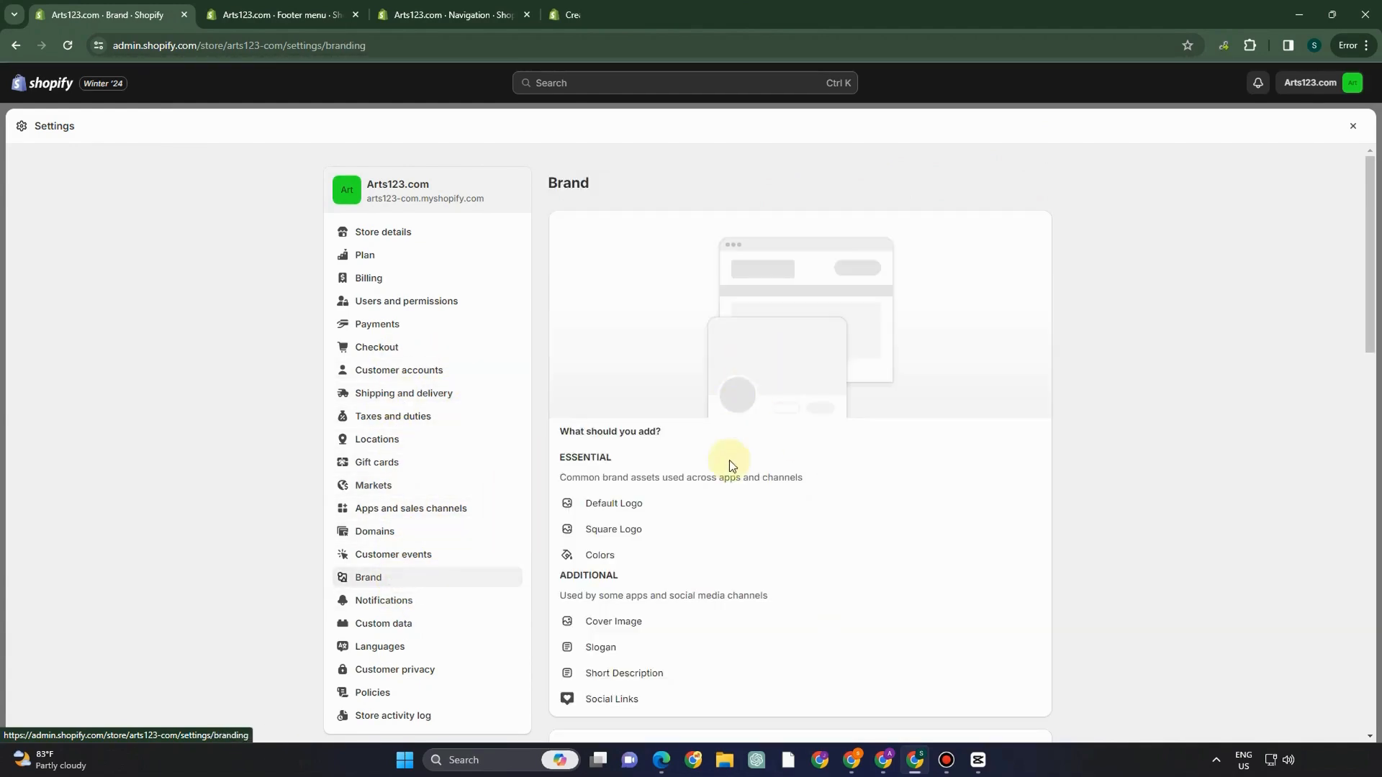
scroll(727, 471, down, 3)
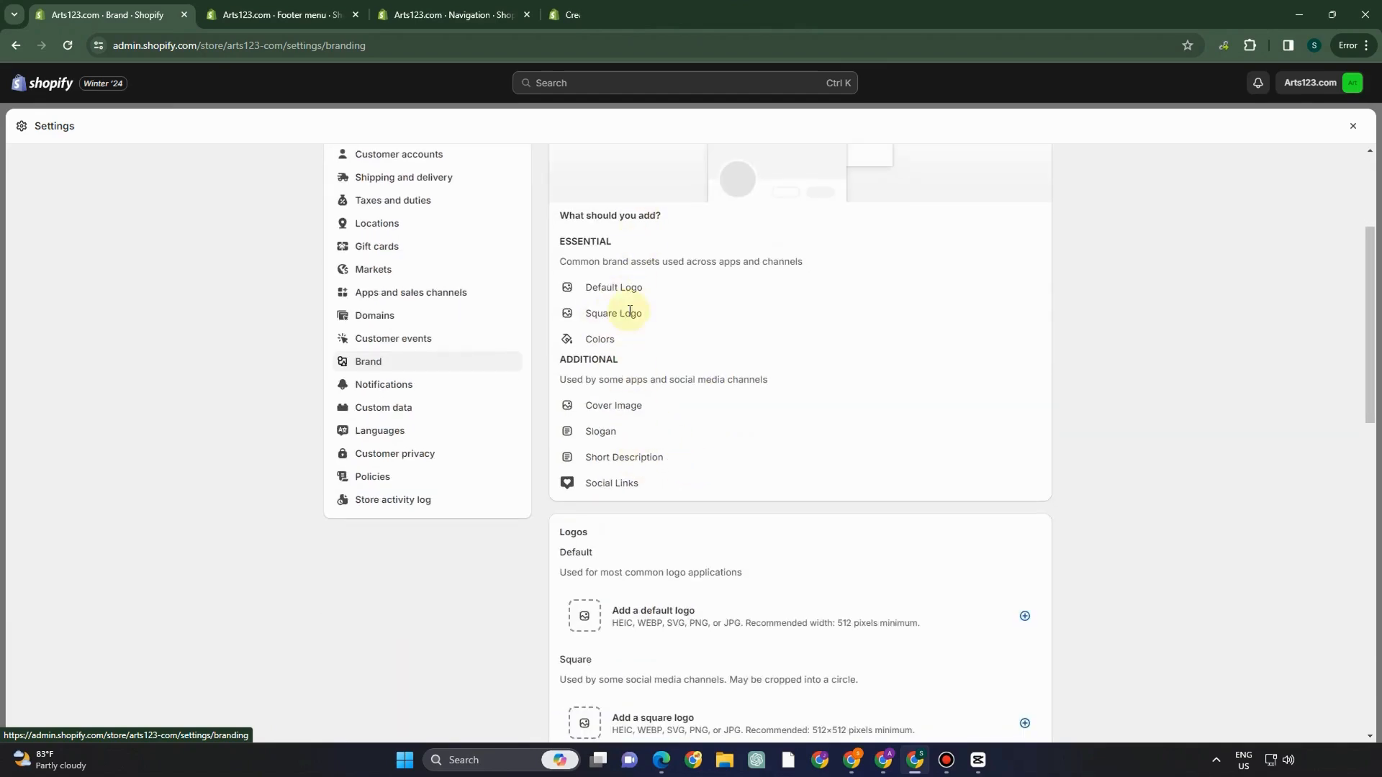
scroll(626, 453, down, 4)
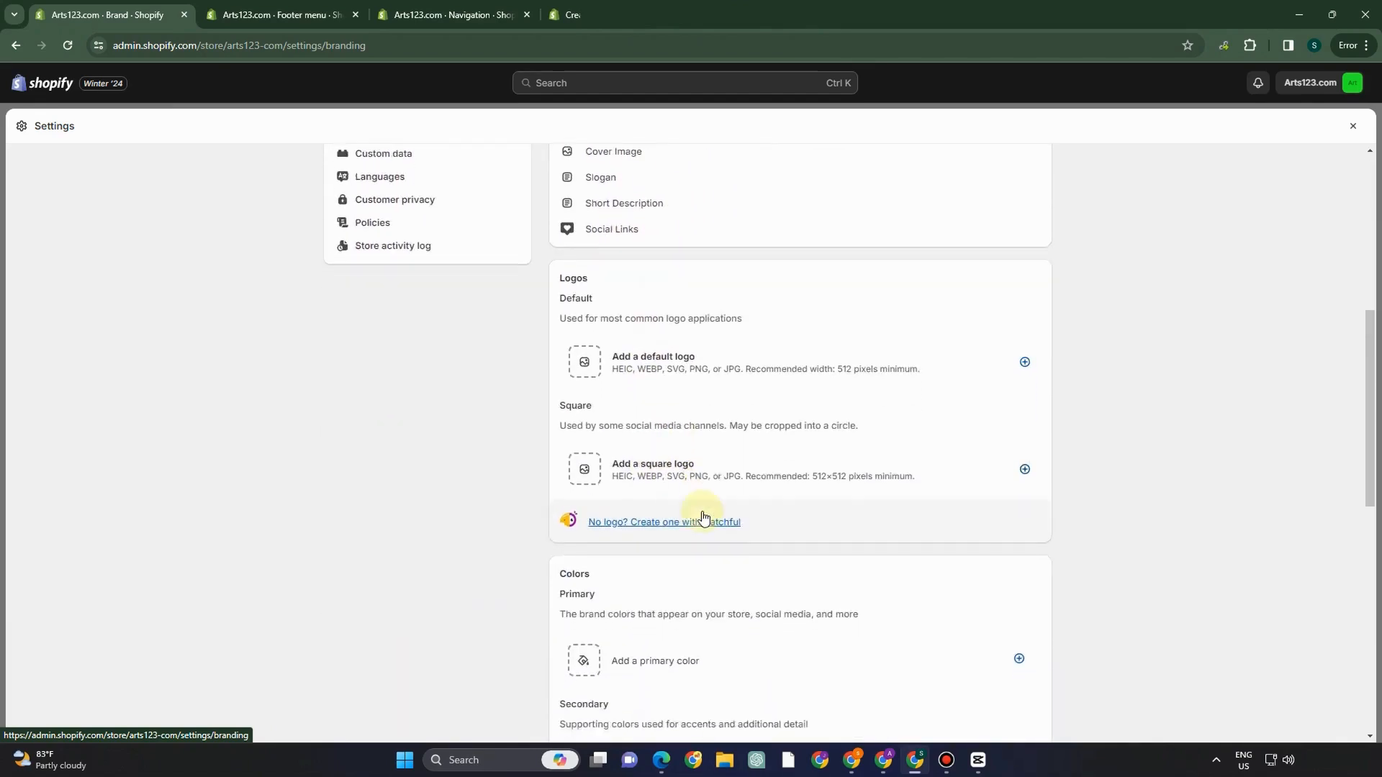
scroll(704, 517, down, 2)
scroll(670, 564, down, 8)
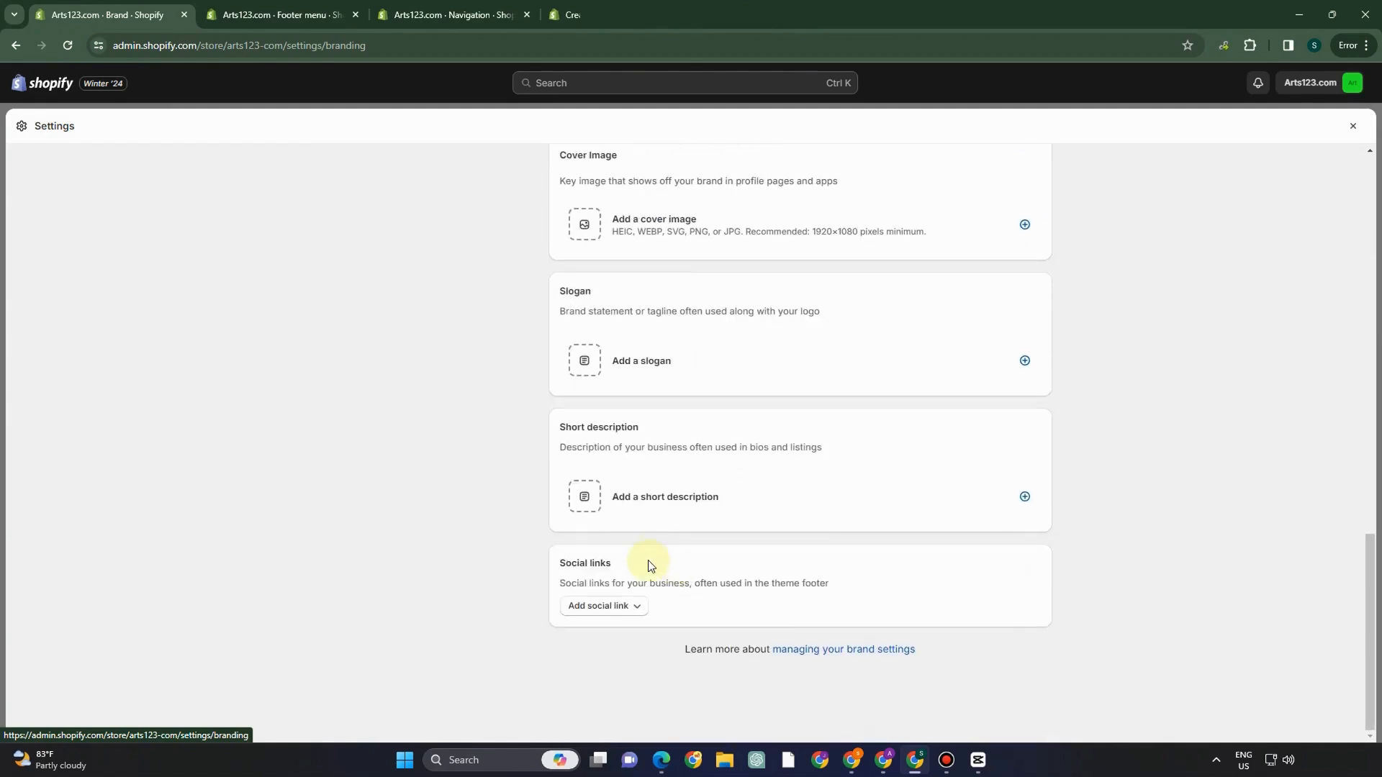
click(607, 609)
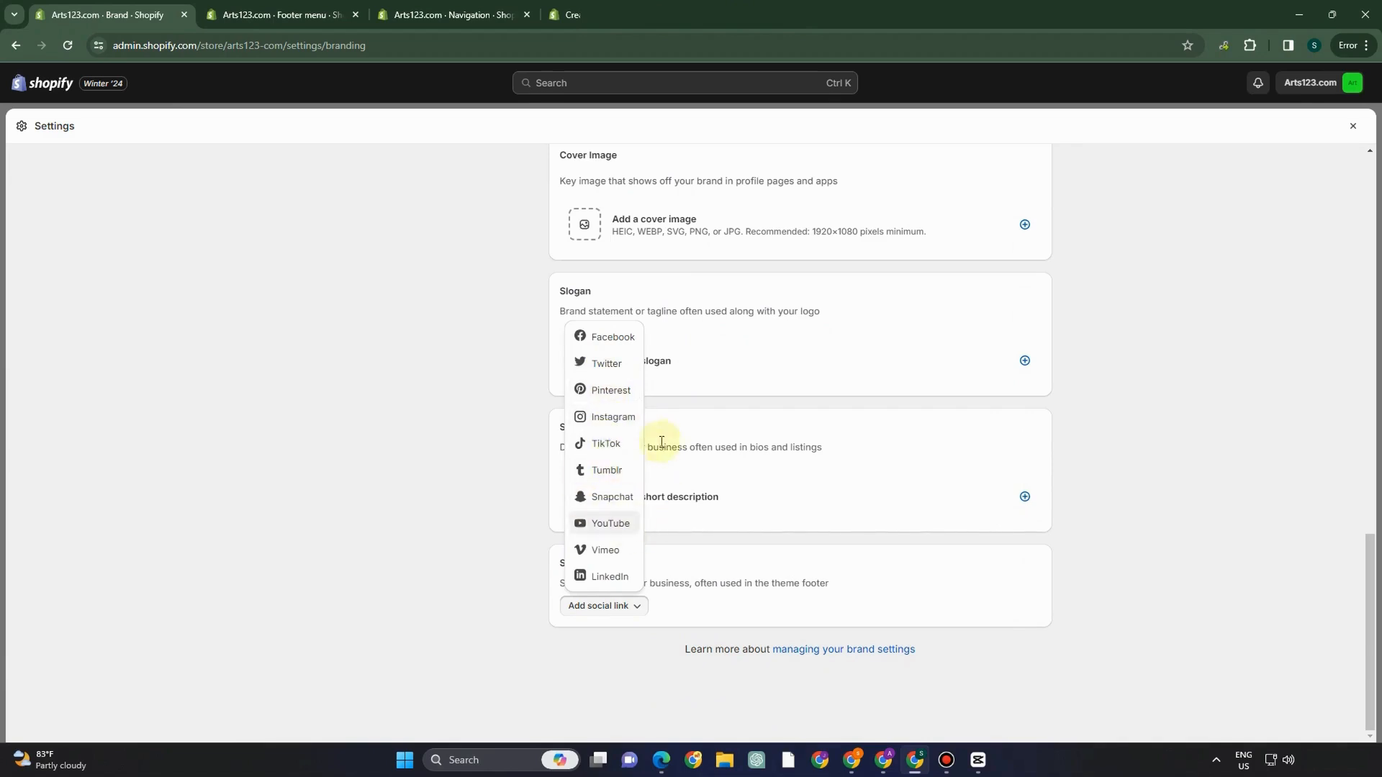
scroll(807, 433, up, 9)
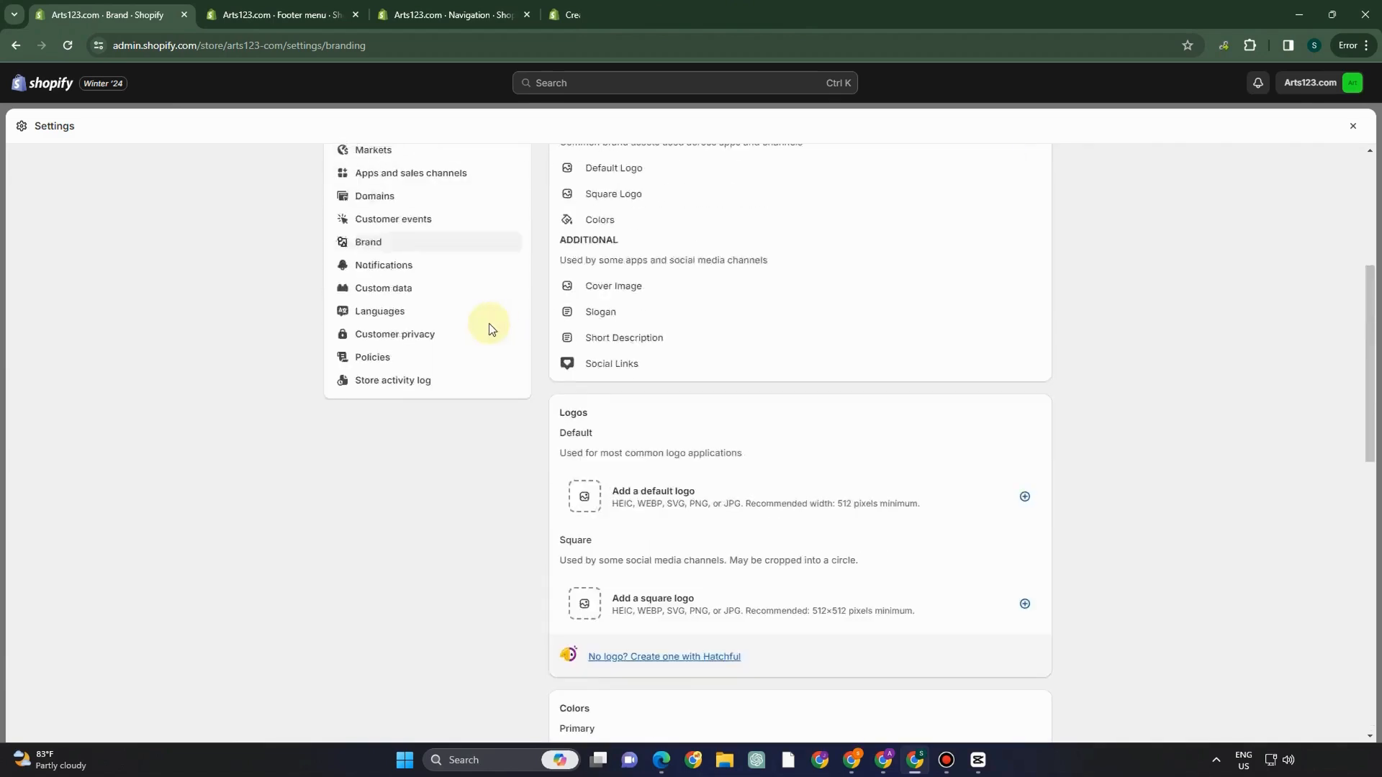
scroll(416, 352, up, 3)
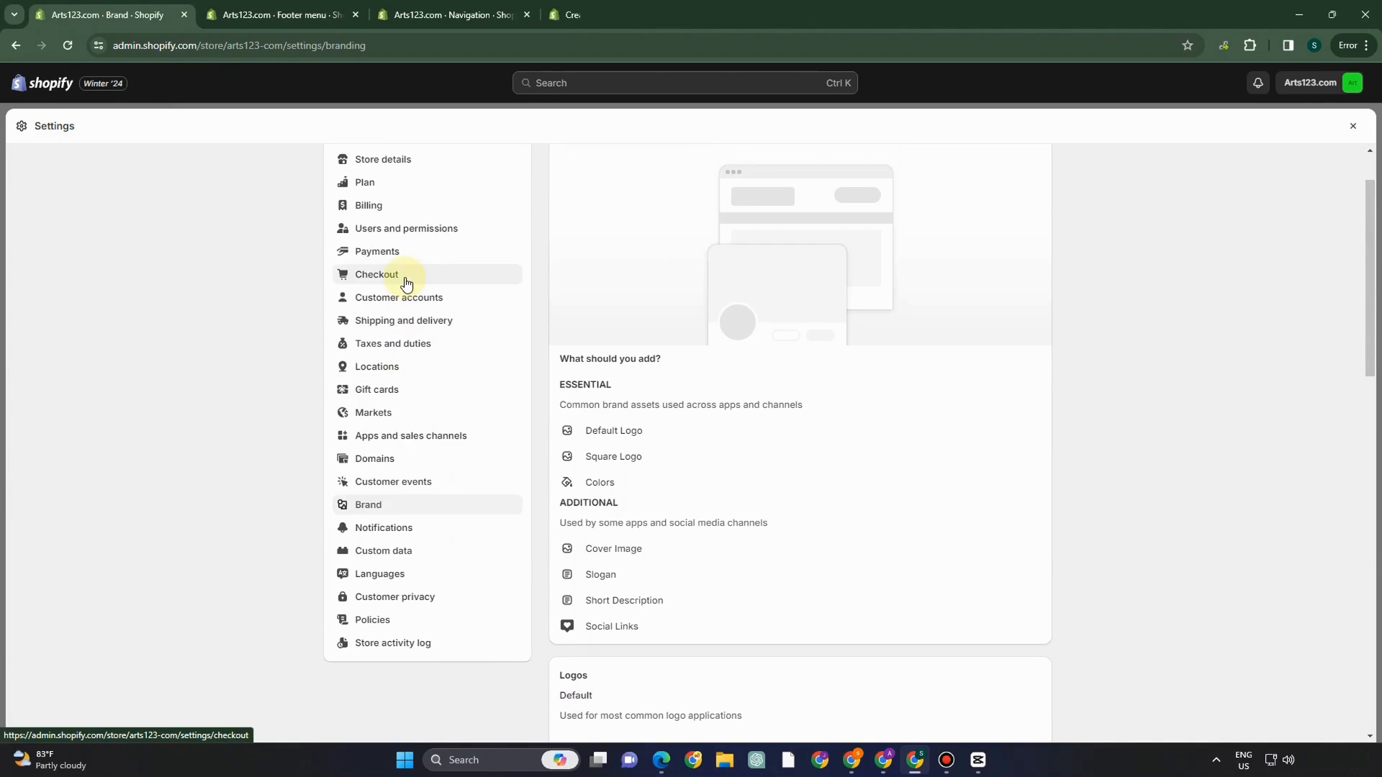
- Scroll through the Shipping and delivery settings
click(389, 325)
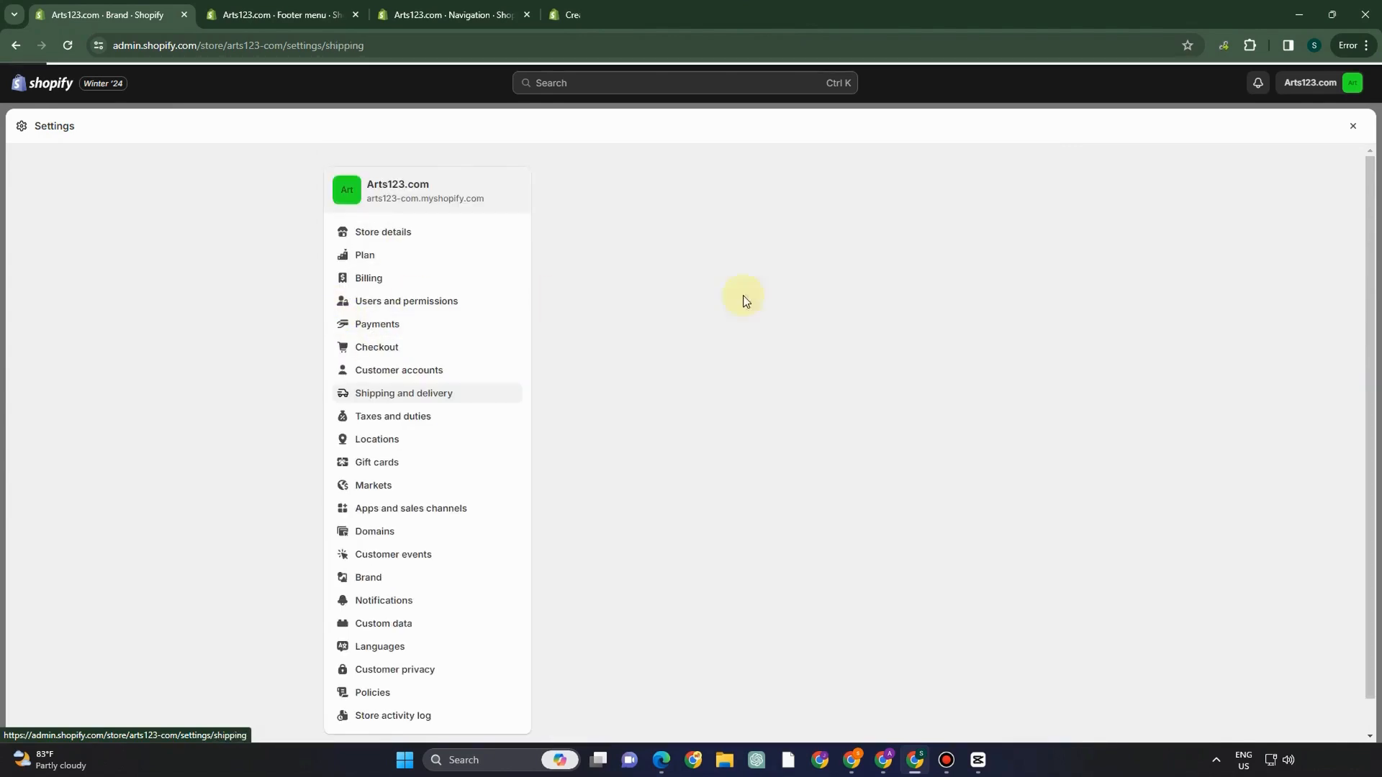
scroll(680, 352, down, 3)
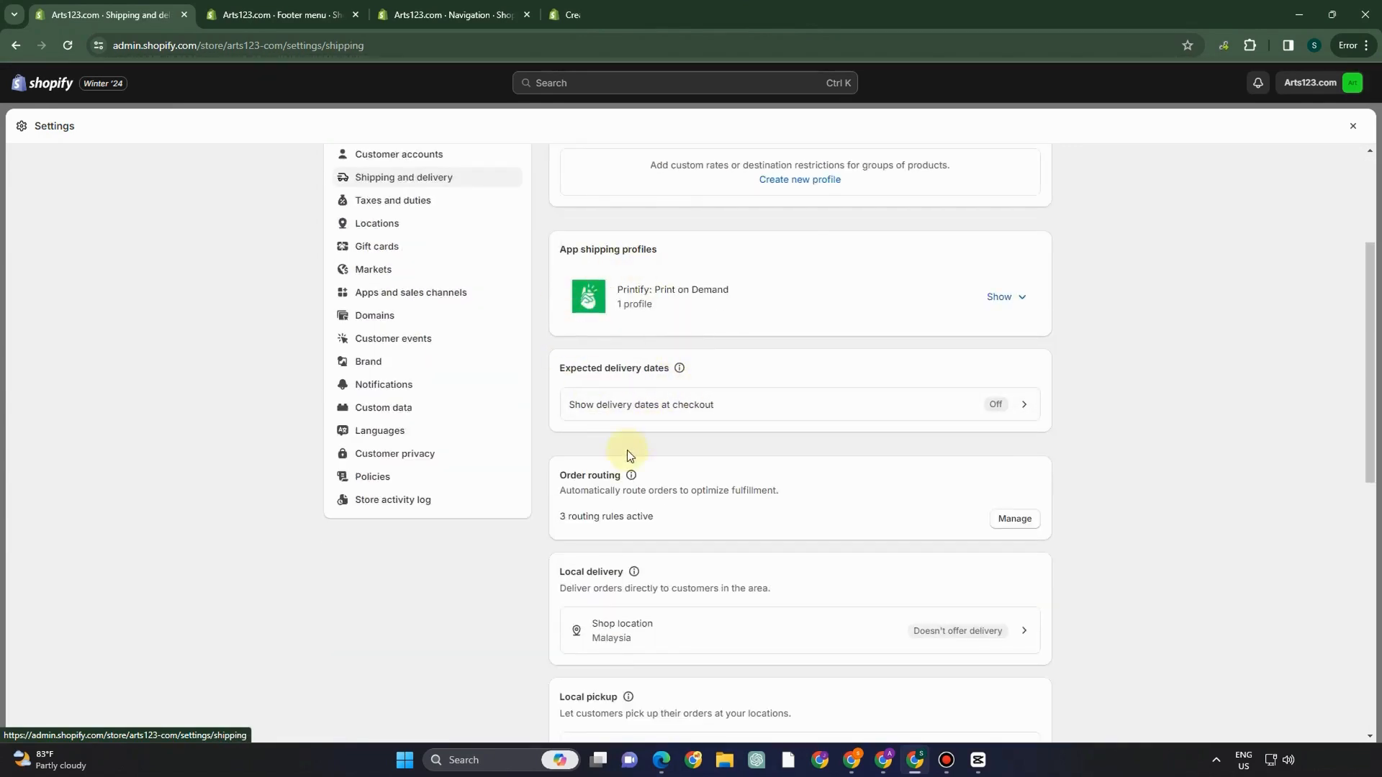
scroll(774, 478, down, 2)
scroll(784, 468, down, 2)
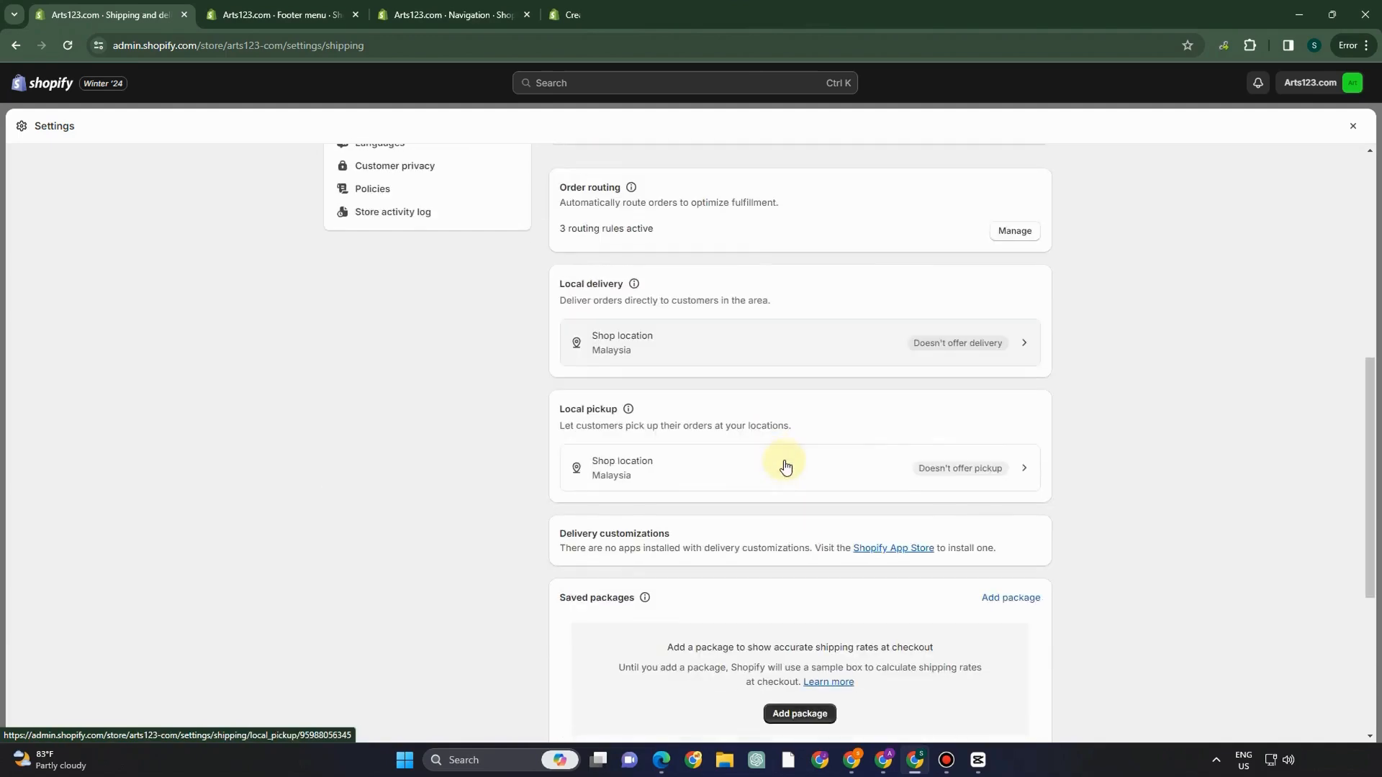
scroll(784, 465, up, 4)
scroll(717, 370, up, 3)
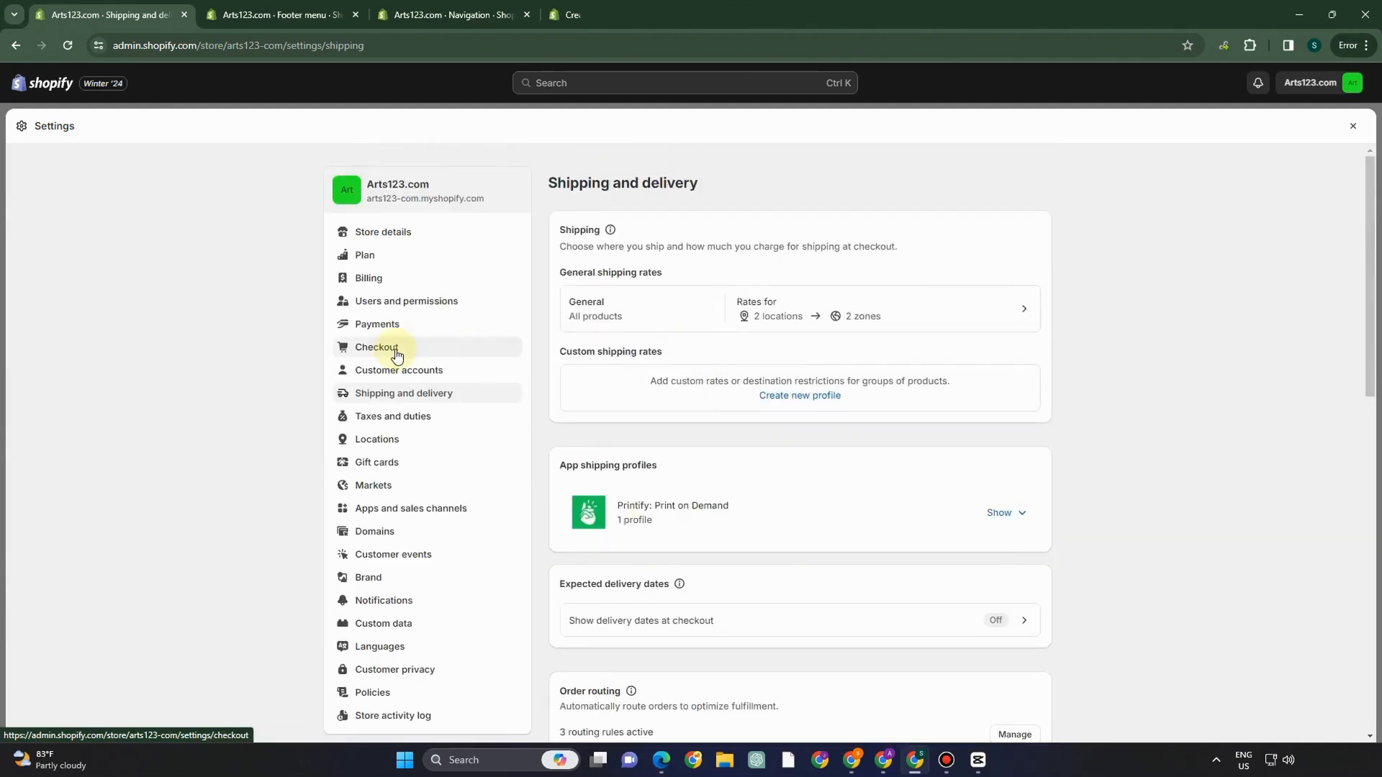
- Open Payments settings and browse the third-party providers under Choose a provider
click(422, 326)
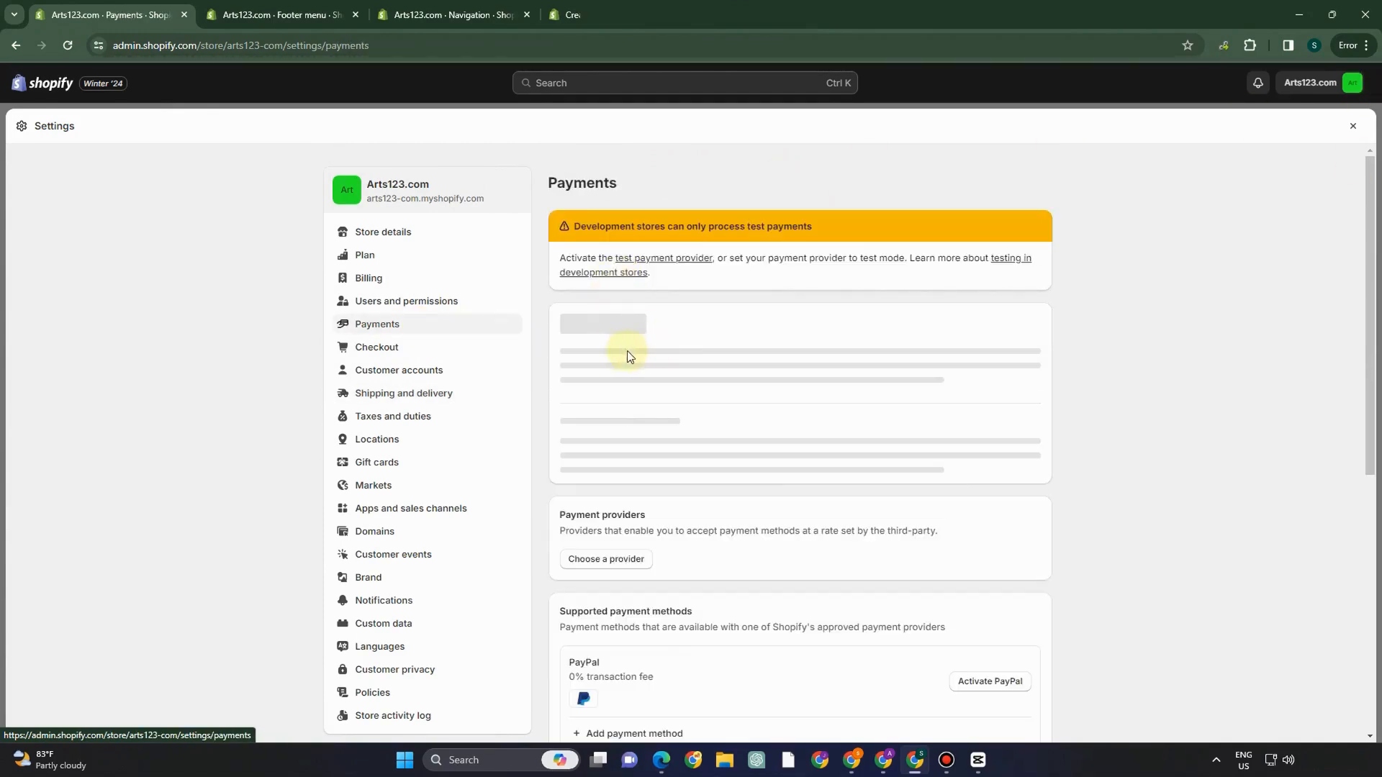
click(616, 372)
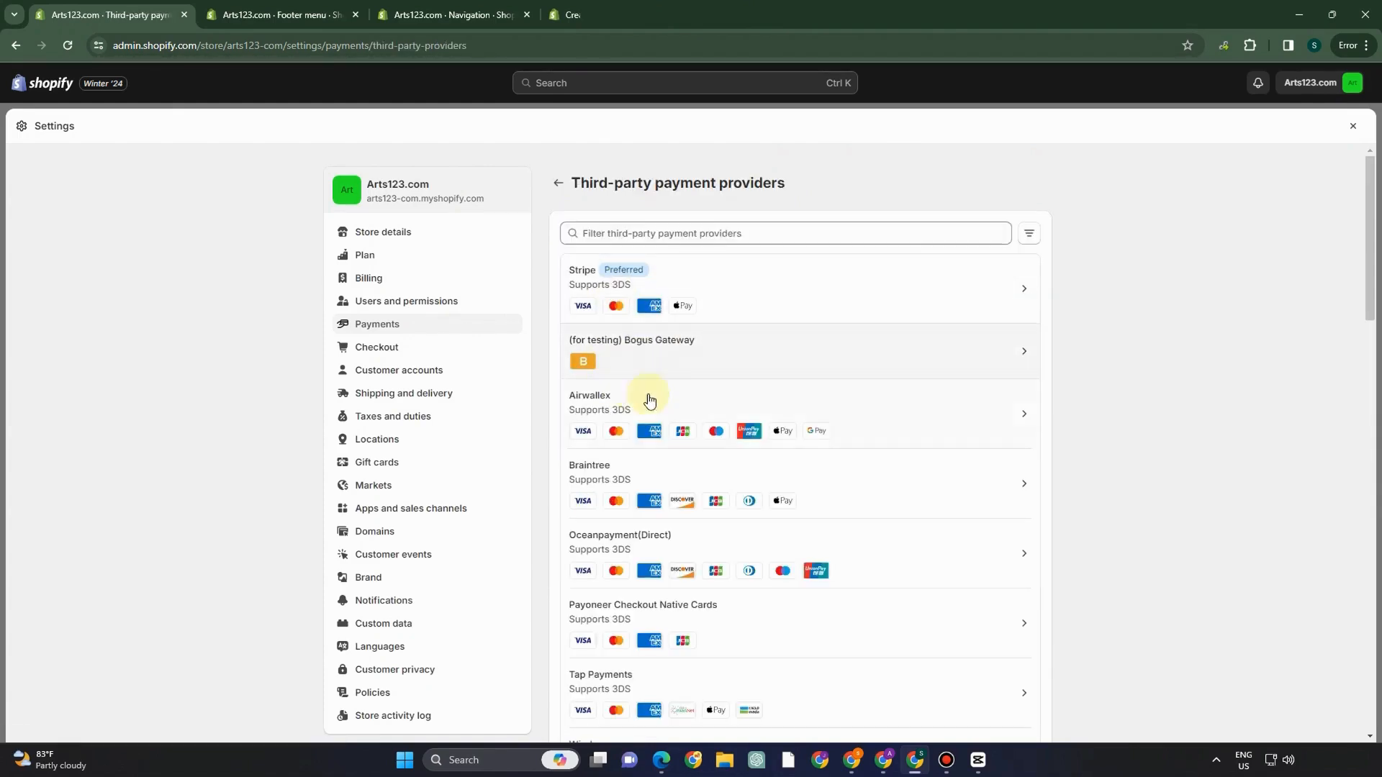
scroll(774, 468, down, 2)
scroll(774, 468, up, 2)
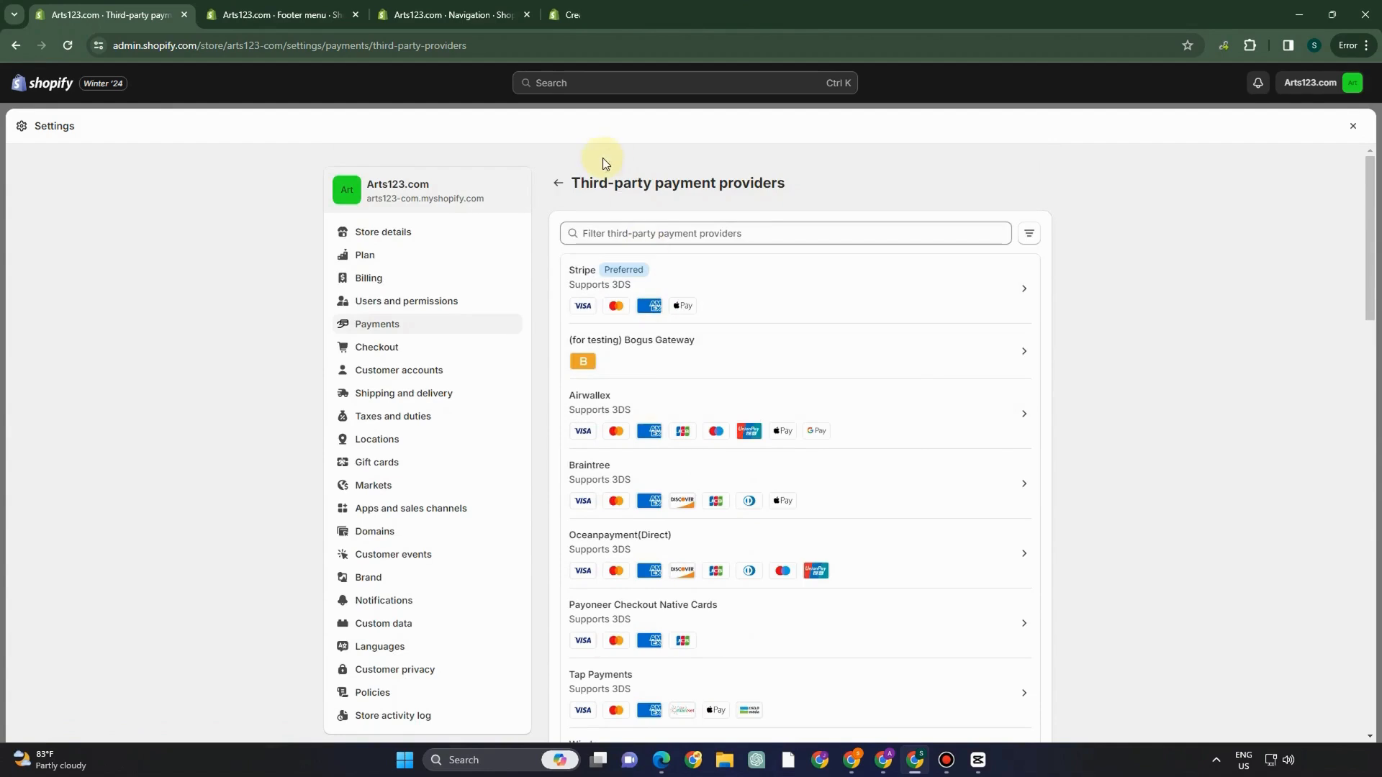
click(552, 182)
- Review the available options for adding a manual payment method
scroll(676, 504, down, 4)
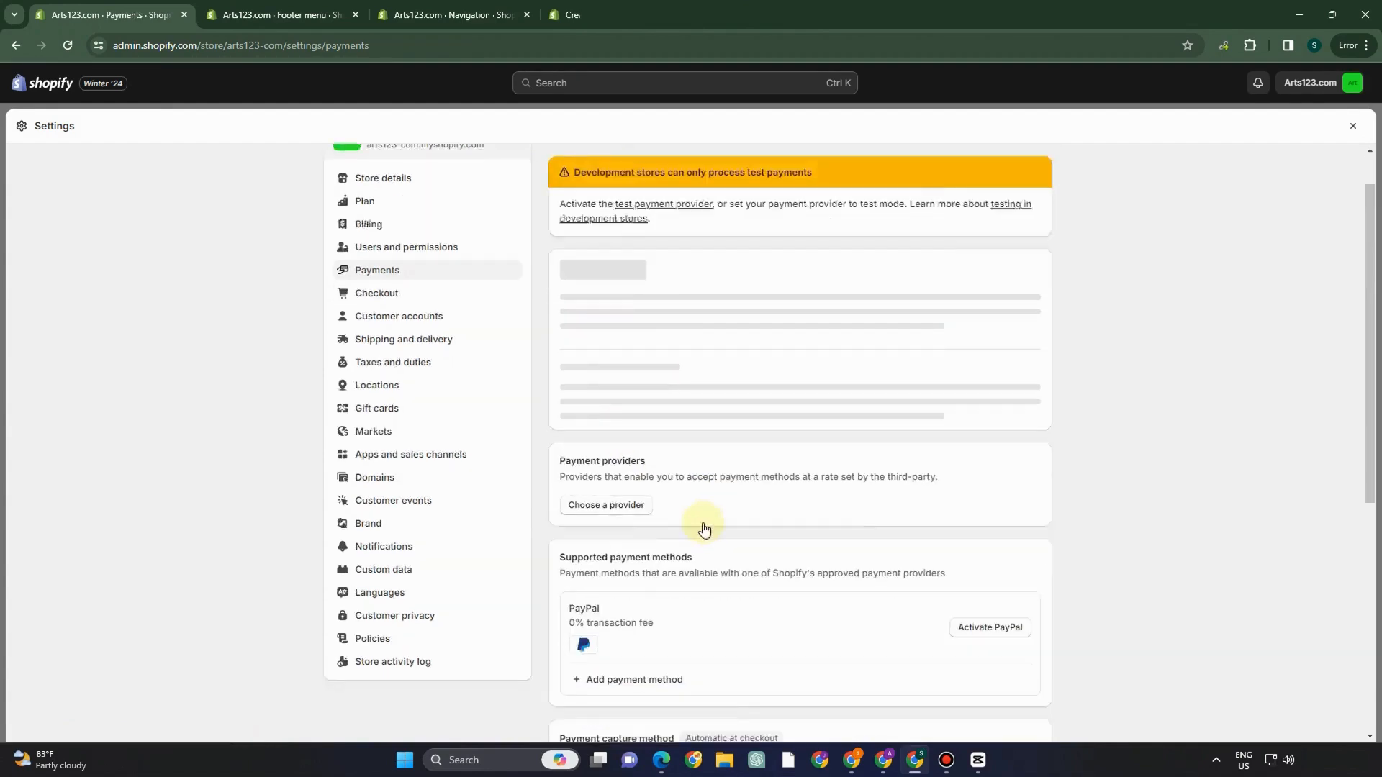
scroll(642, 506, down, 3)
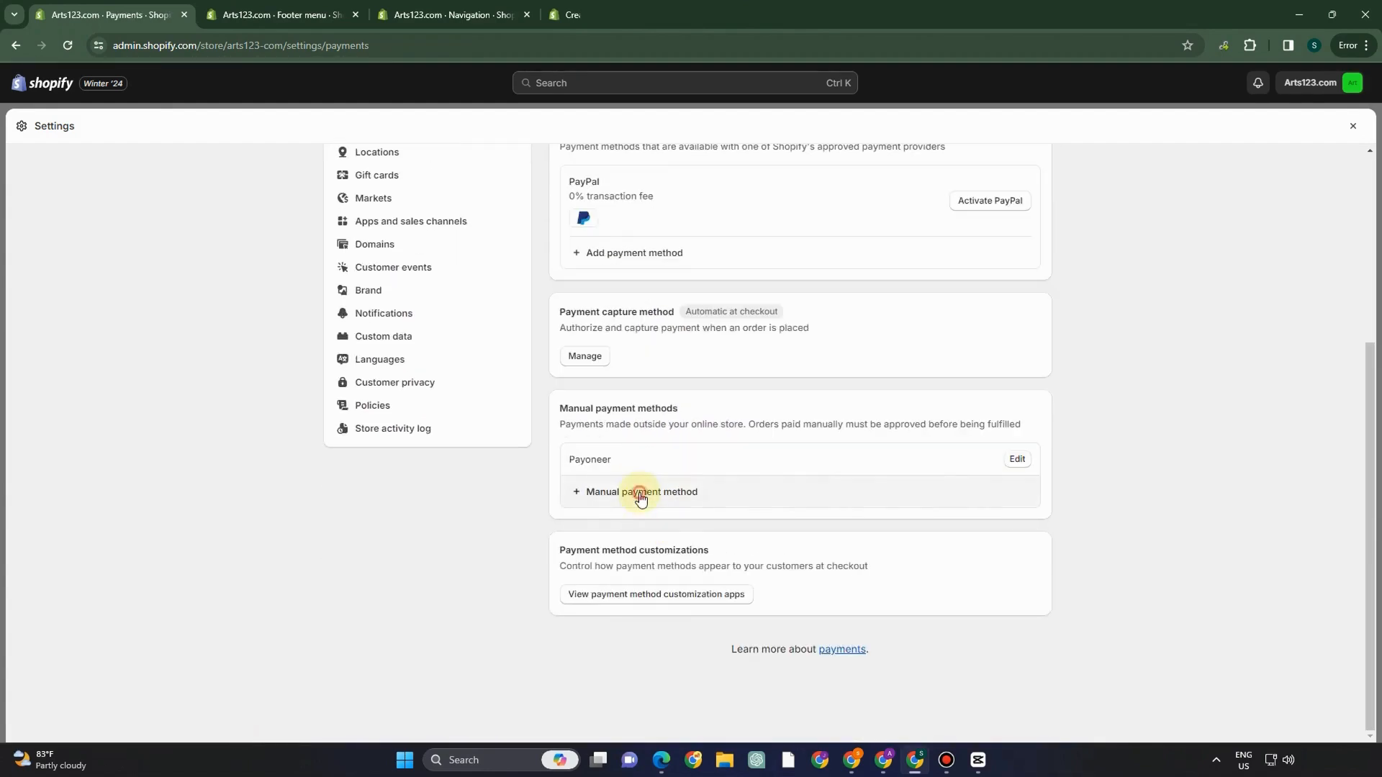
click(638, 492)
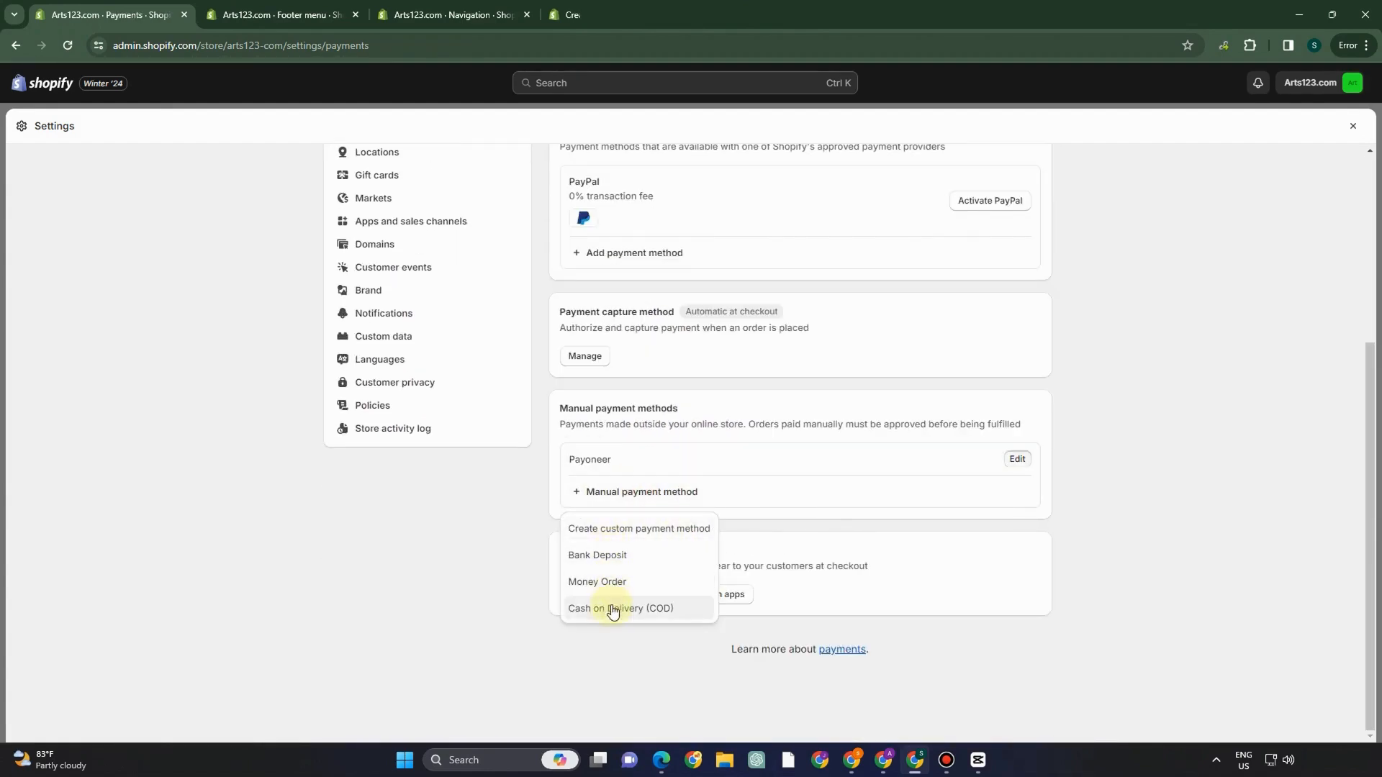
scroll(576, 301, up, 5)
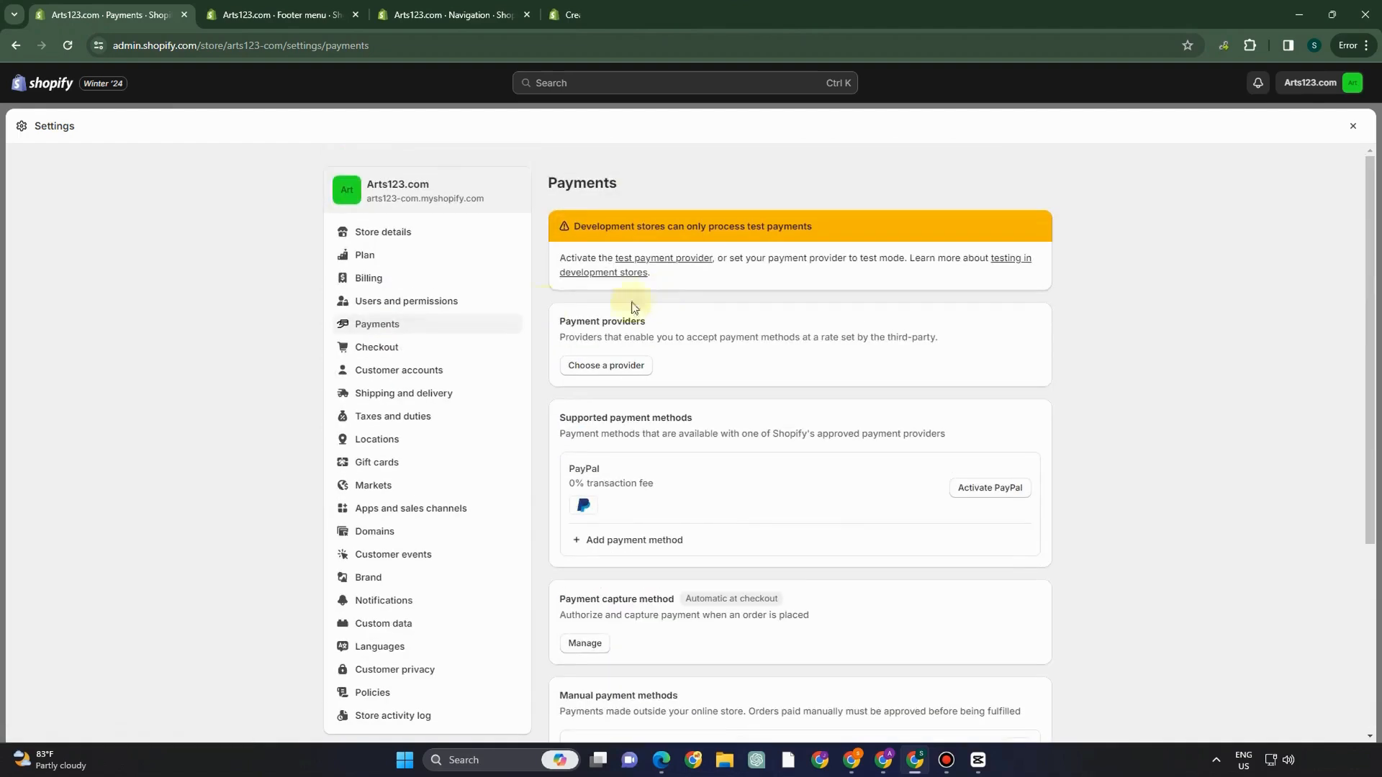
click(403, 350)
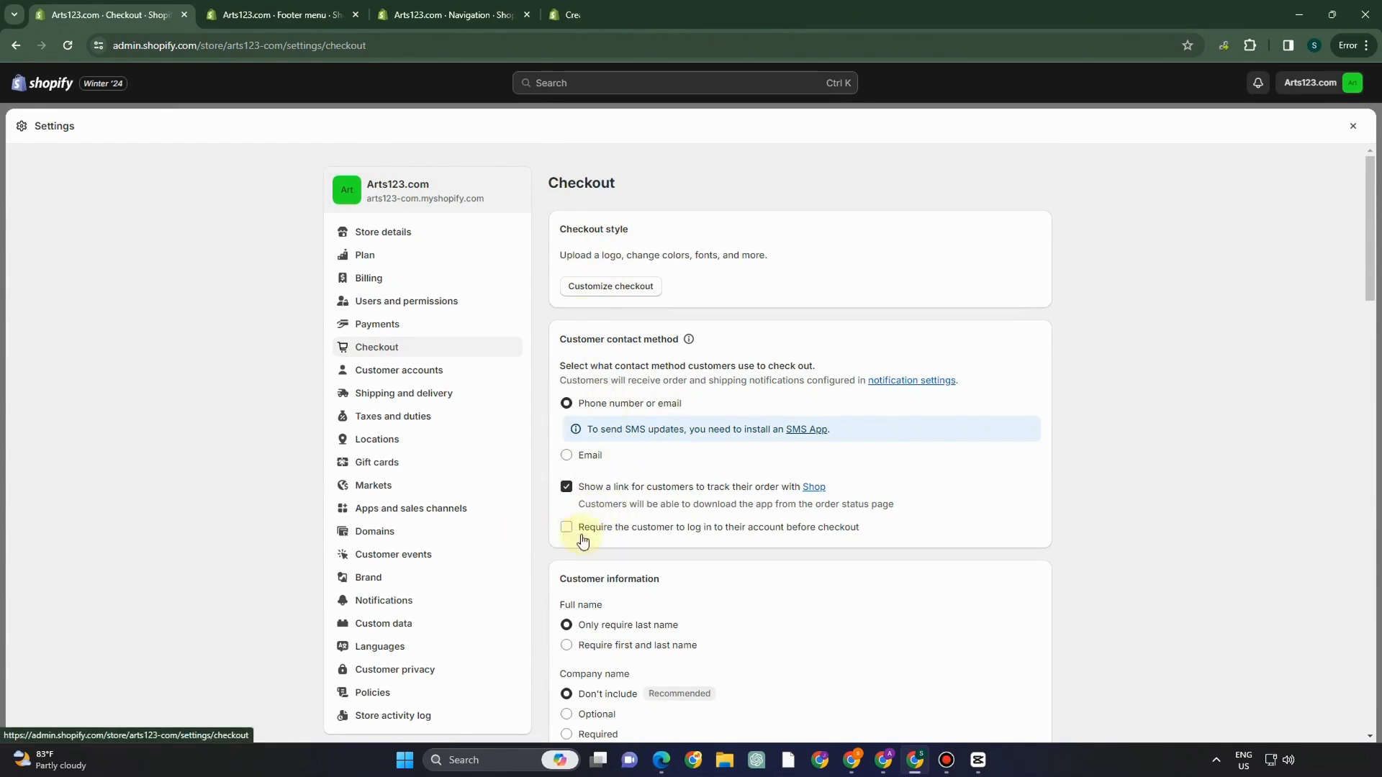
- Scroll through Checkout settings, then view Domains with arts123-com.myshopify.com as primary domain
scroll(678, 540, down, 4)
scroll(669, 516, up, 2)
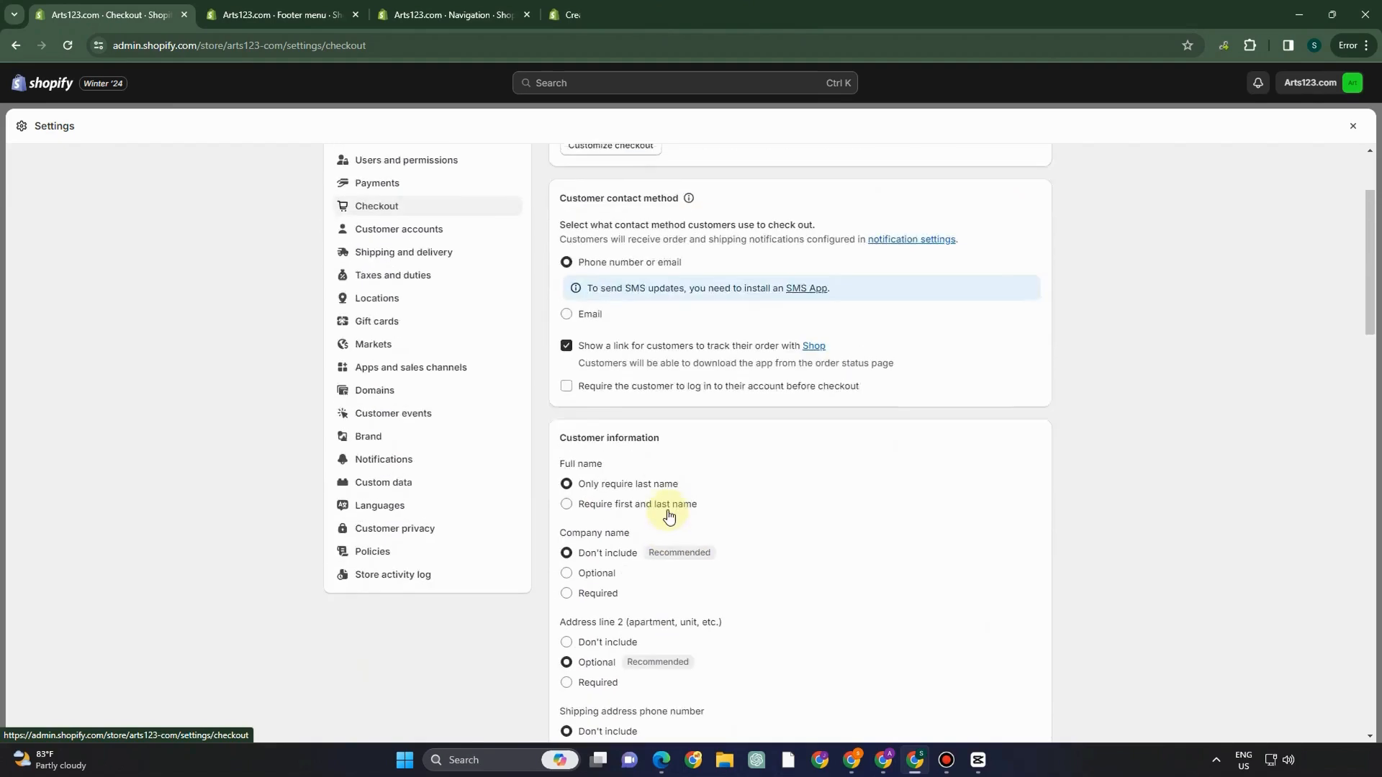
scroll(669, 515, up, 1)
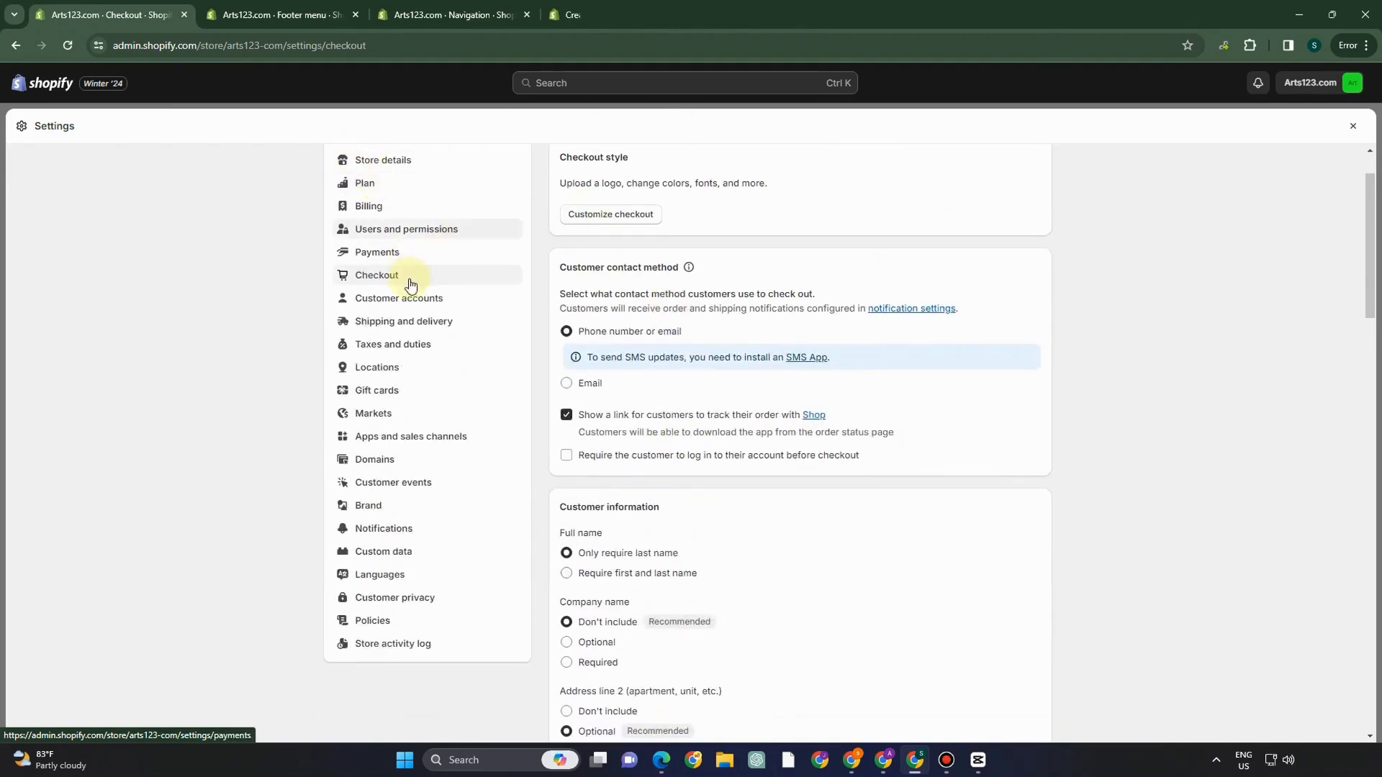
click(383, 462)
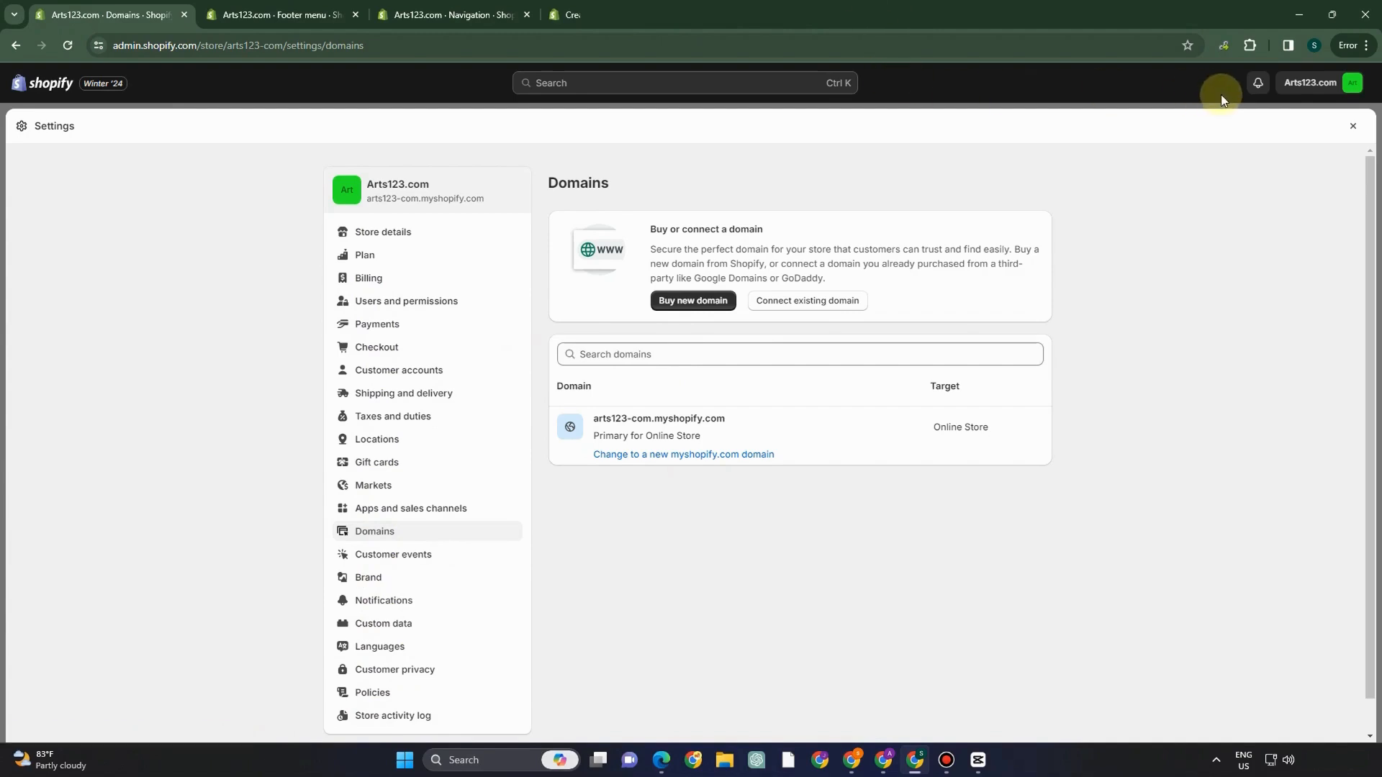
- Close Settings, return to Navigation, and view the live arts123-com.myshopify.com storefront home page
click(1357, 129)
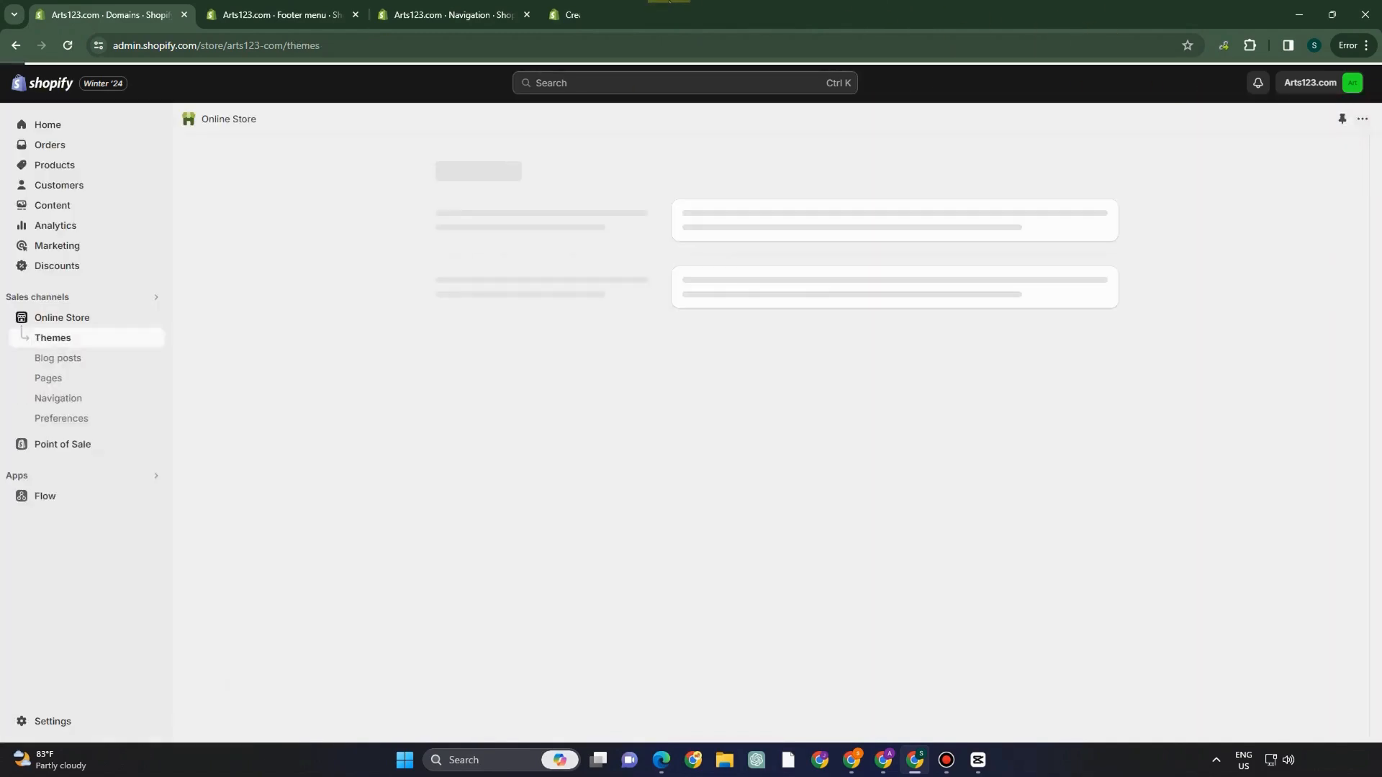
click(264, 11)
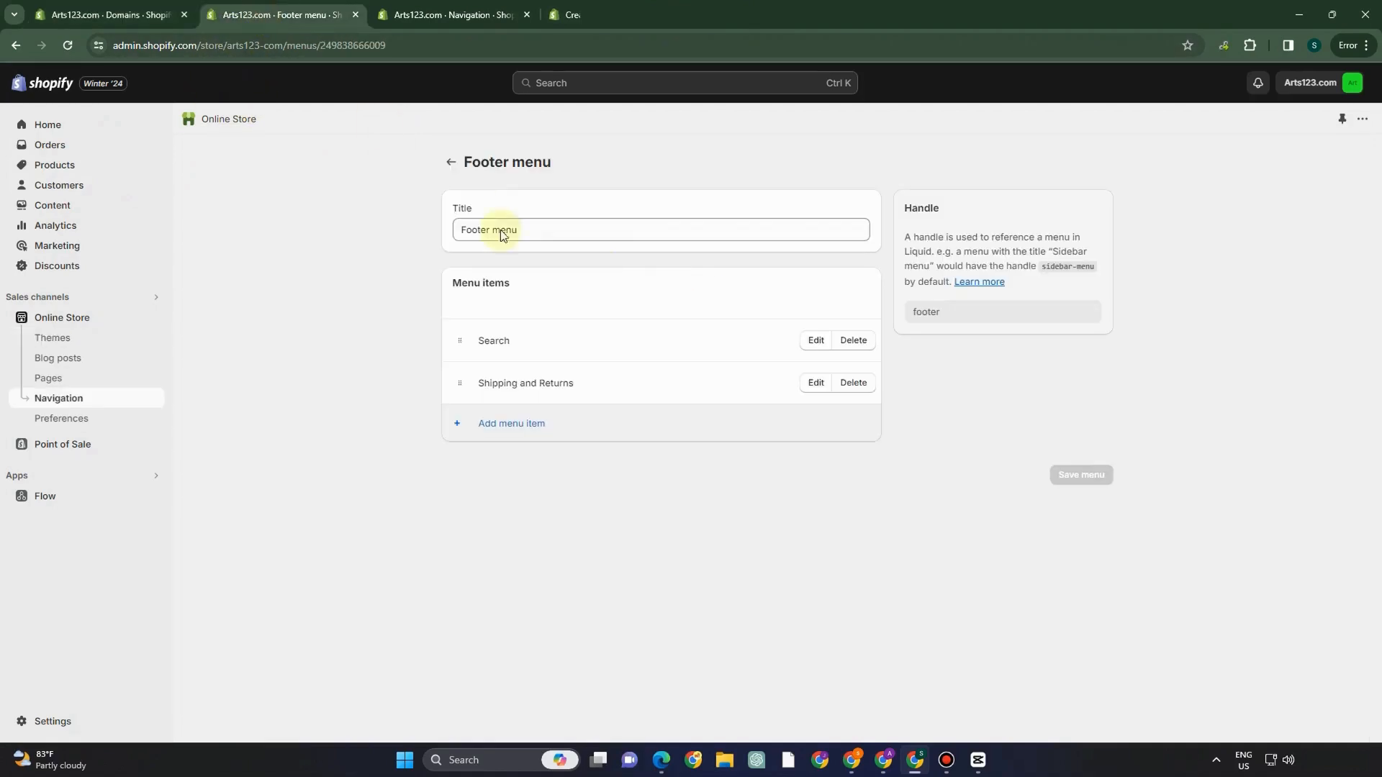
click(452, 164)
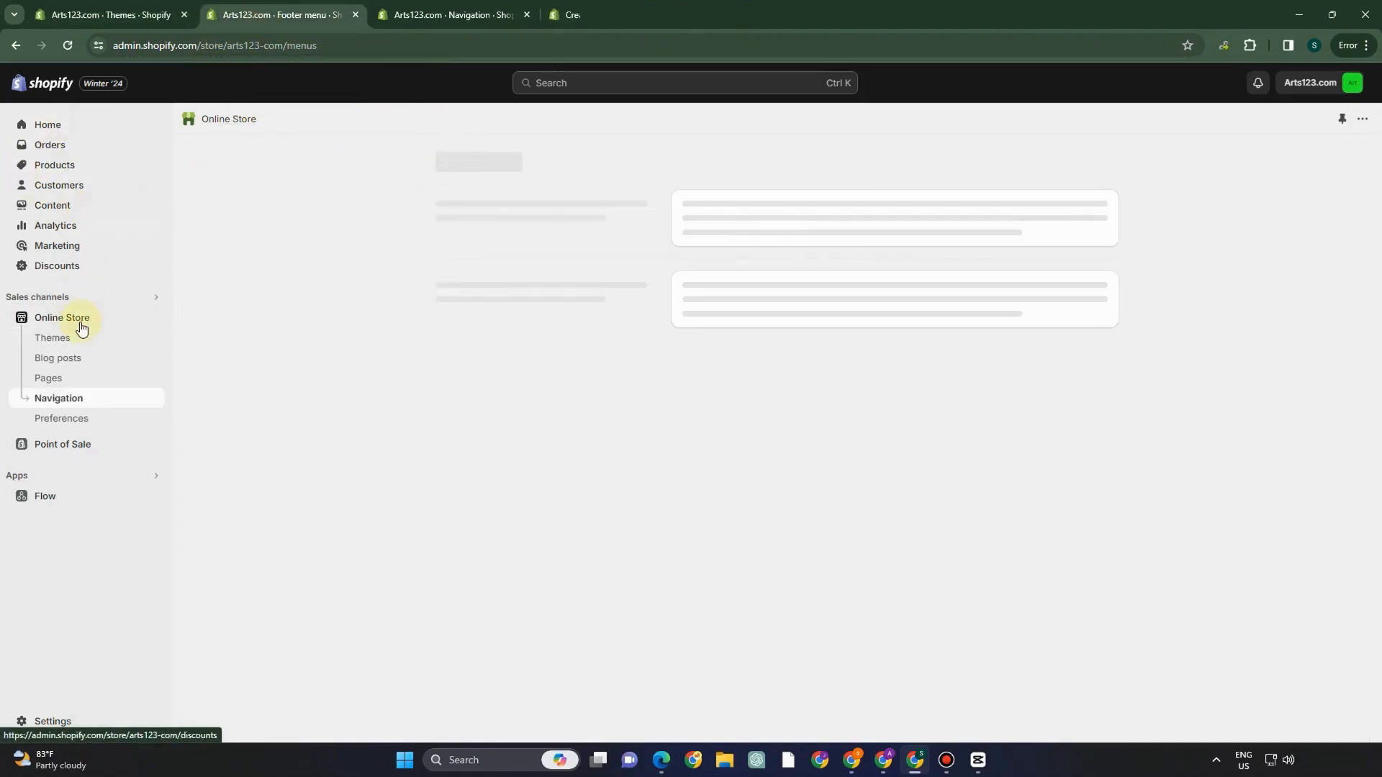
click(154, 317)
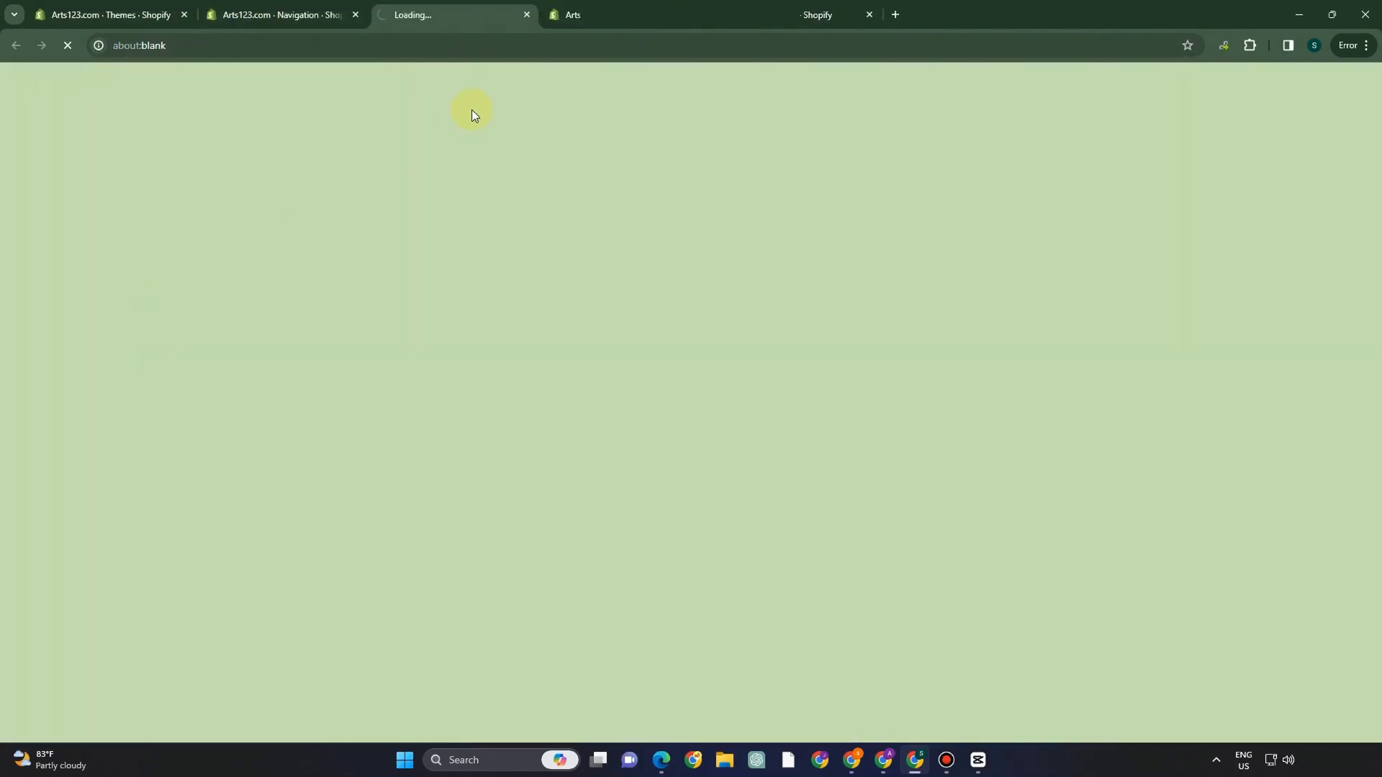
scroll(744, 295, down, 3)
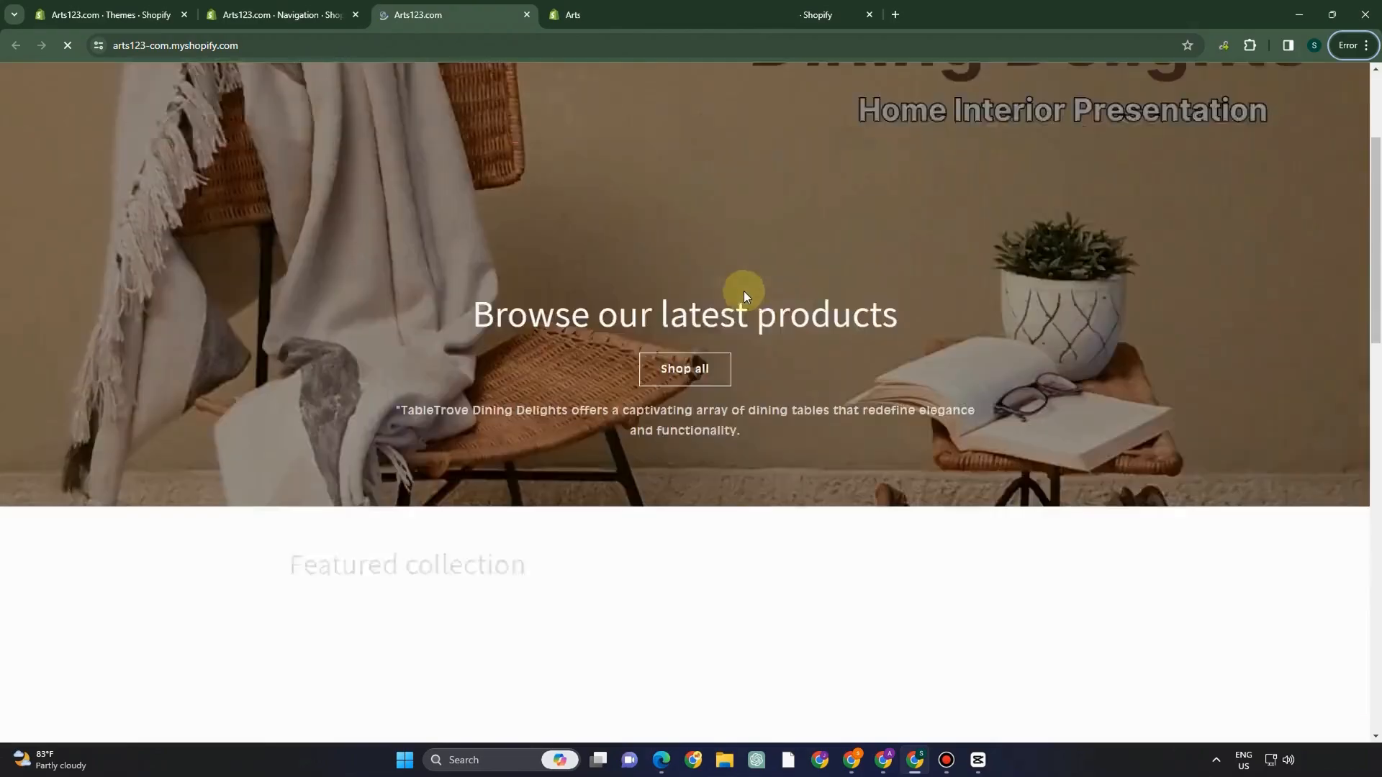
scroll(756, 330, down, 13)
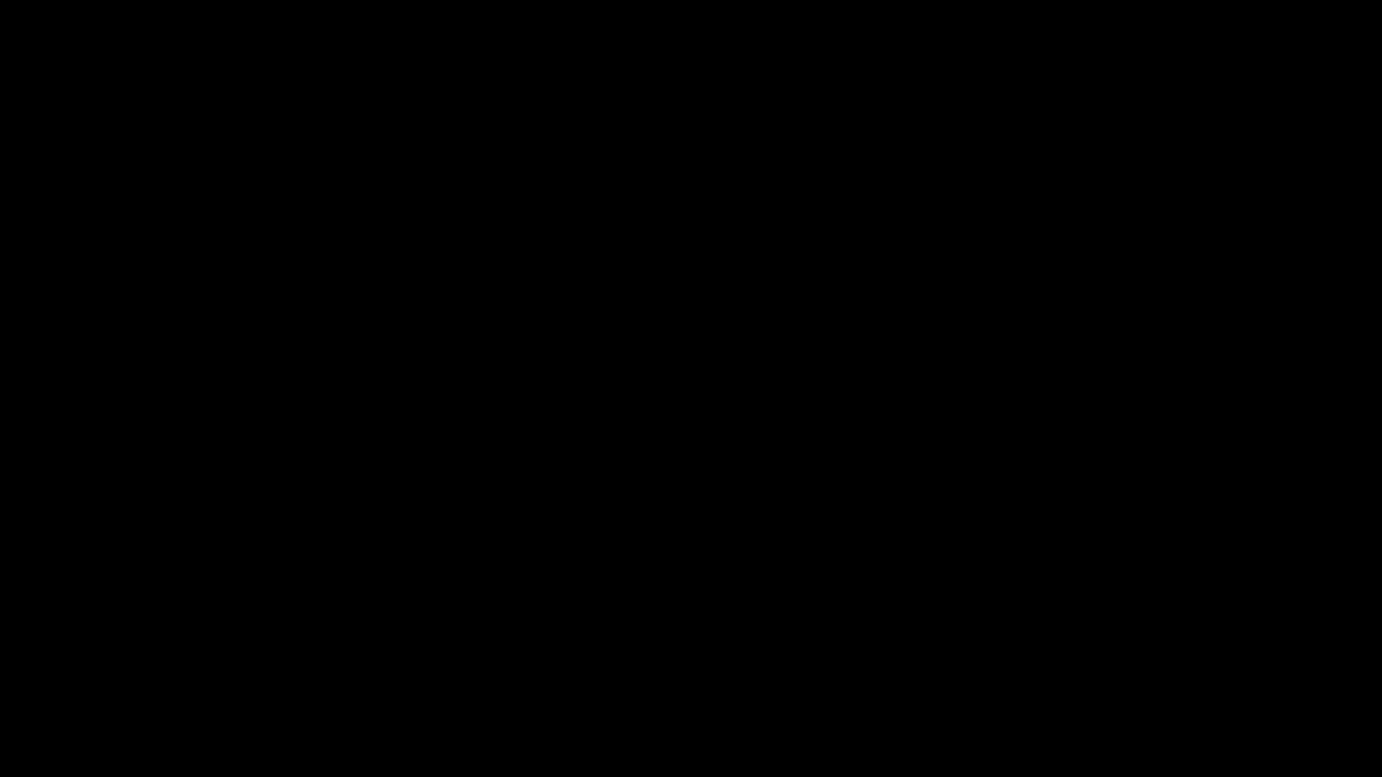